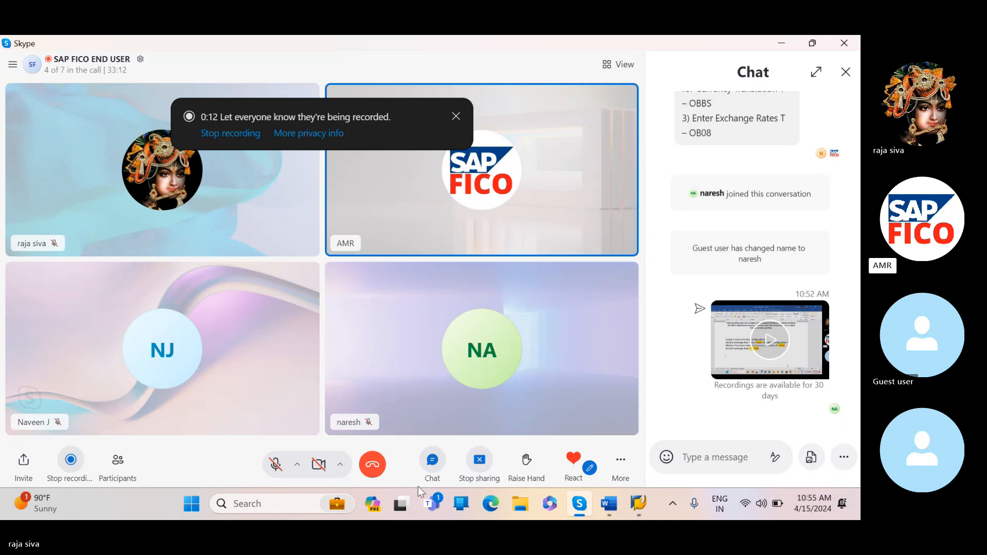
Switch to the SAP FICO ENDUSER Word document and set bold, underlined, 22-point text on the empty line below the Enter Exchange Rates item.
left_click(620, 514)
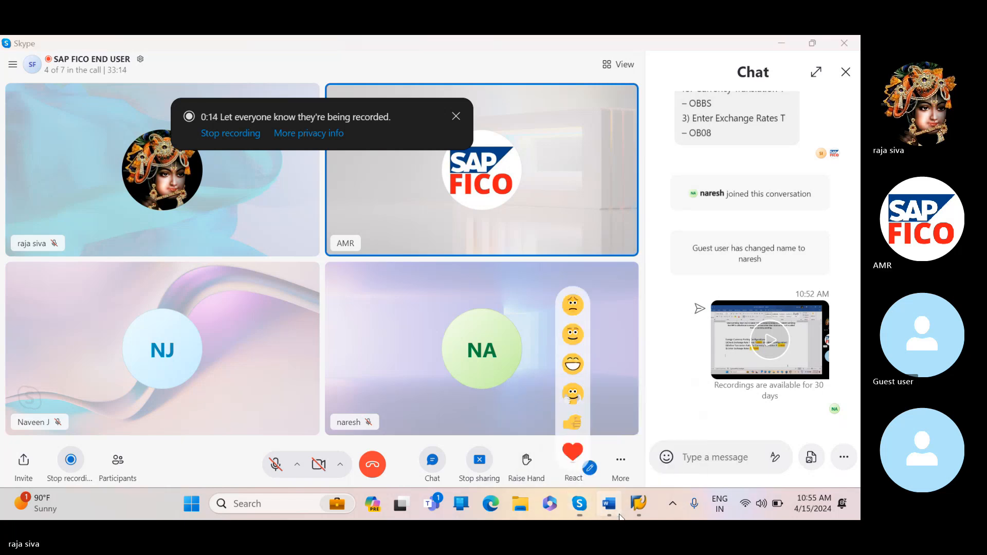
scroll(444, 413, "down", 3)
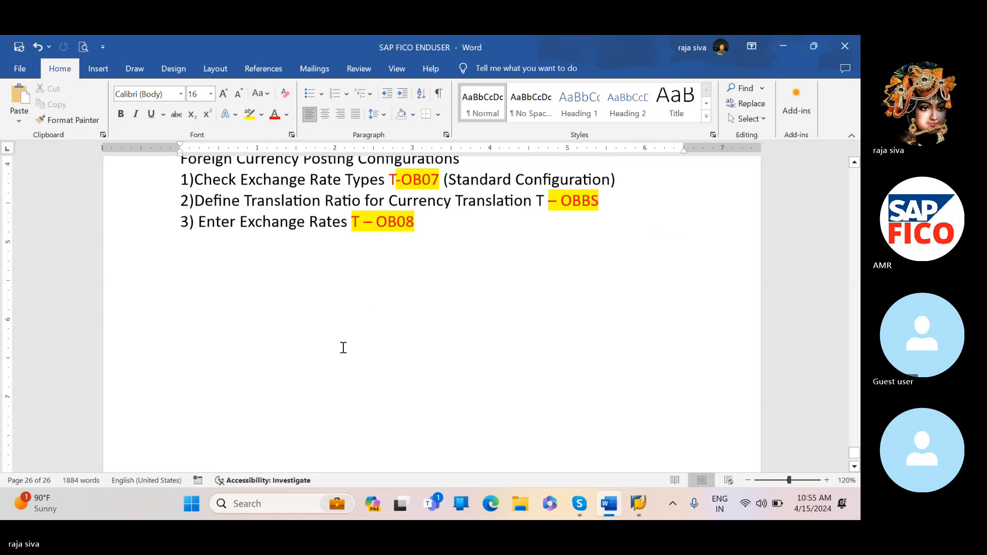
left_click(120, 114)
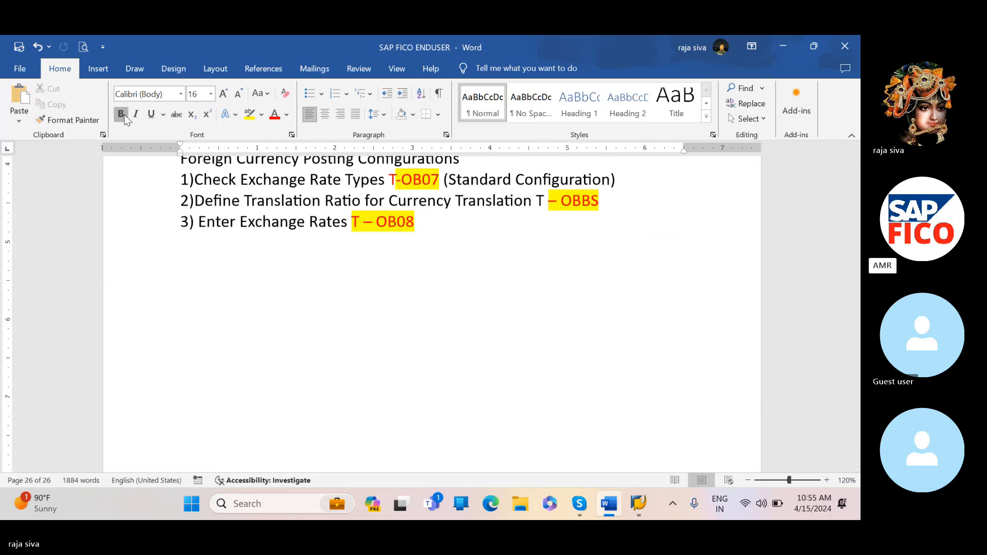
left_click(151, 114)
left_click(224, 93)
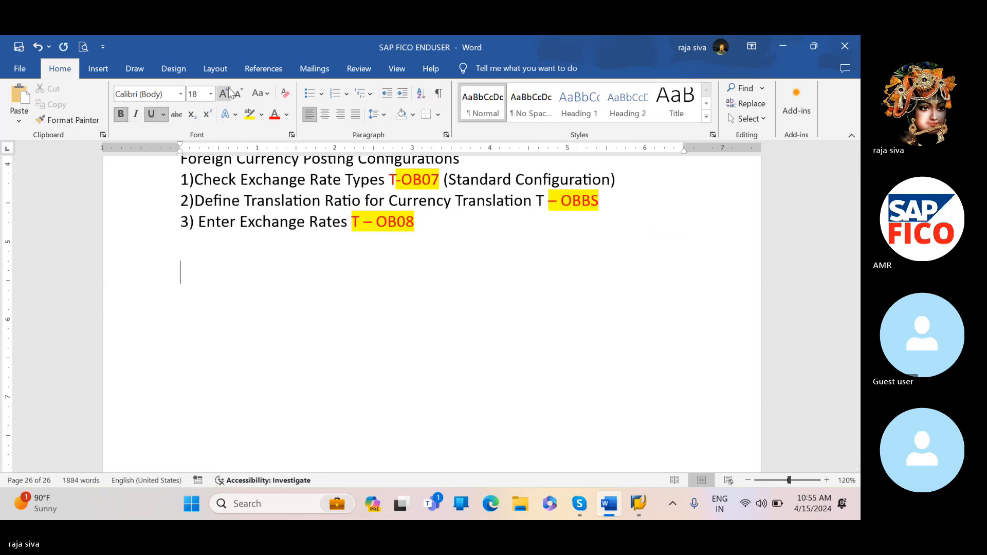
type("f")
key("BackSpace")
key("Caps_Lock")
left_click(225, 93)
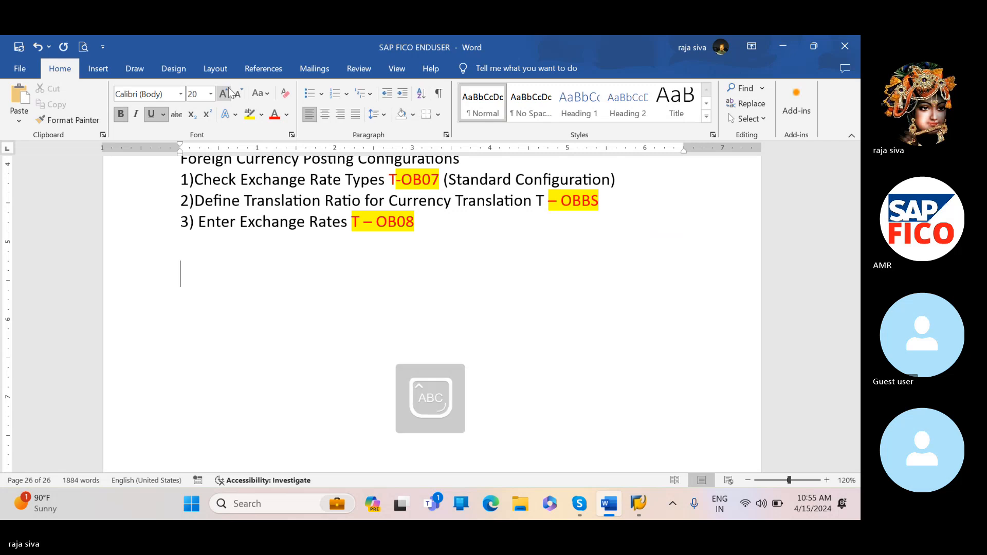
Write the heading "FOREIGN CURRENCY REVALUATION" below the foreign currency posting configuration list.
type("FO")
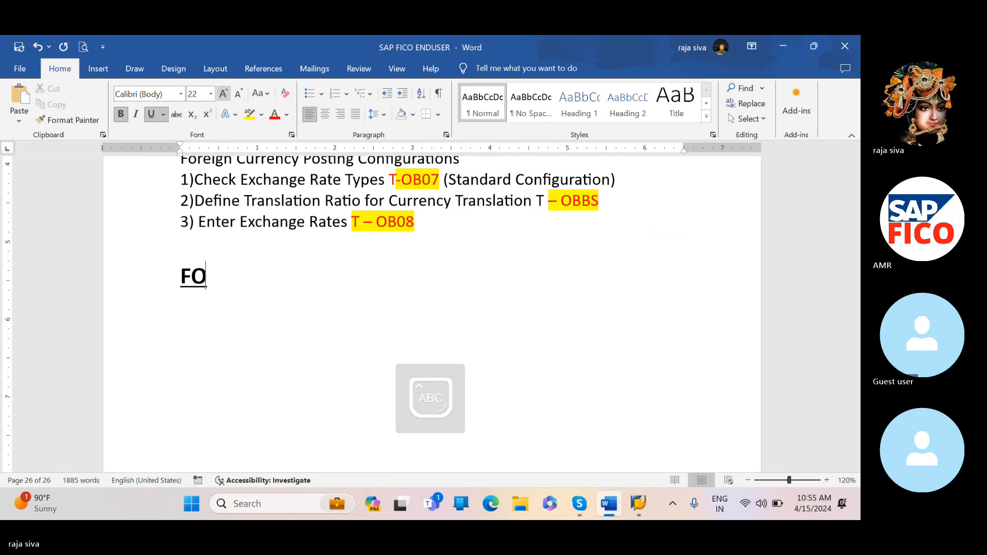
type("REIG")
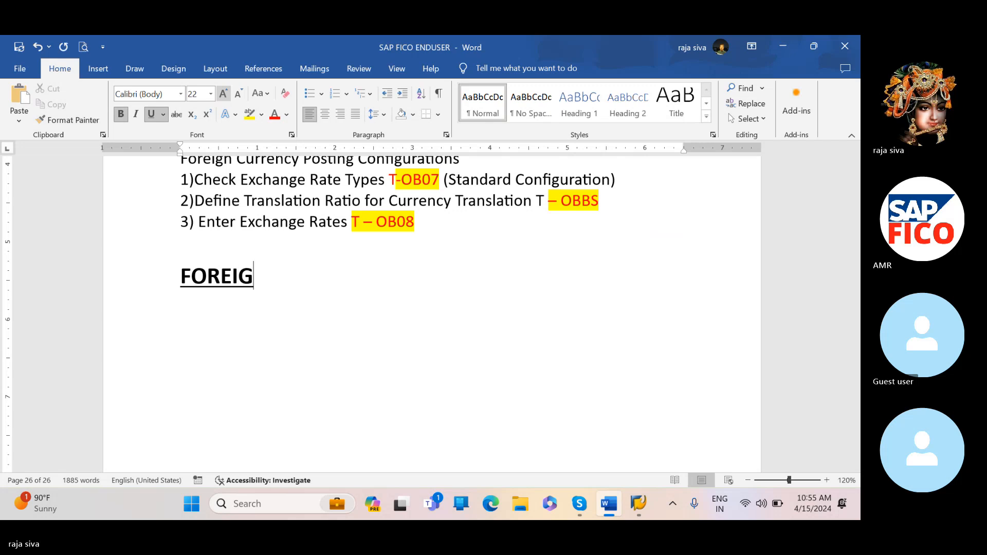
type("N CURRE")
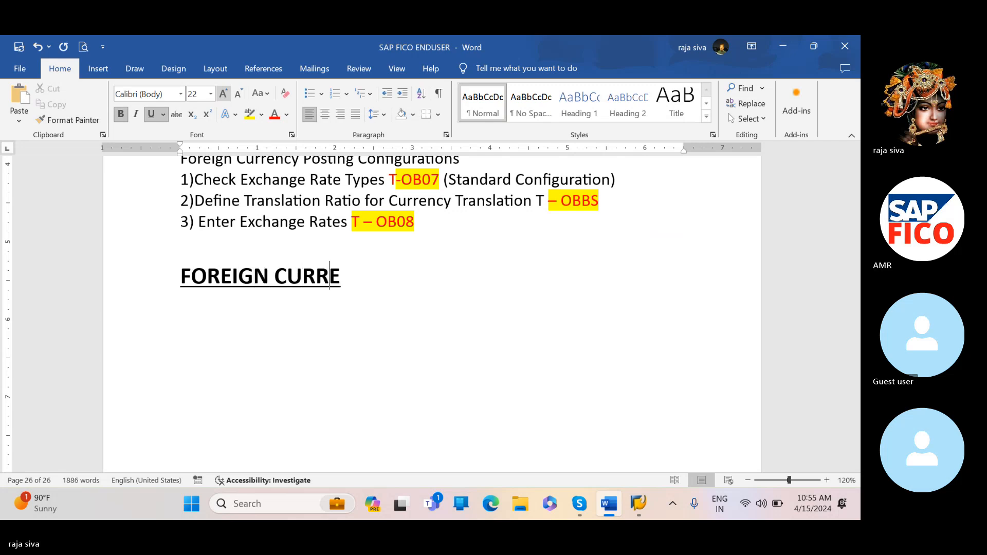
type("NCY REV")
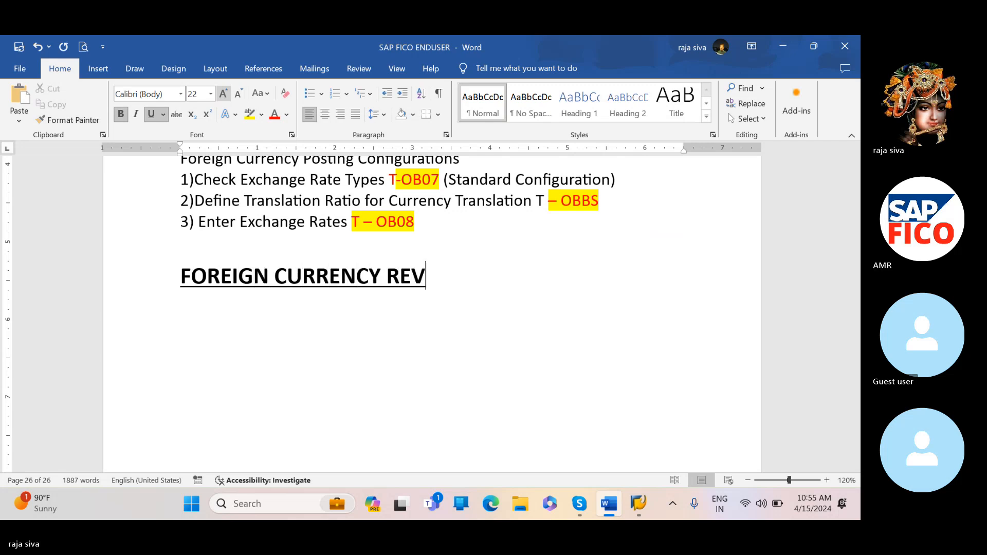
type("ALUATION")
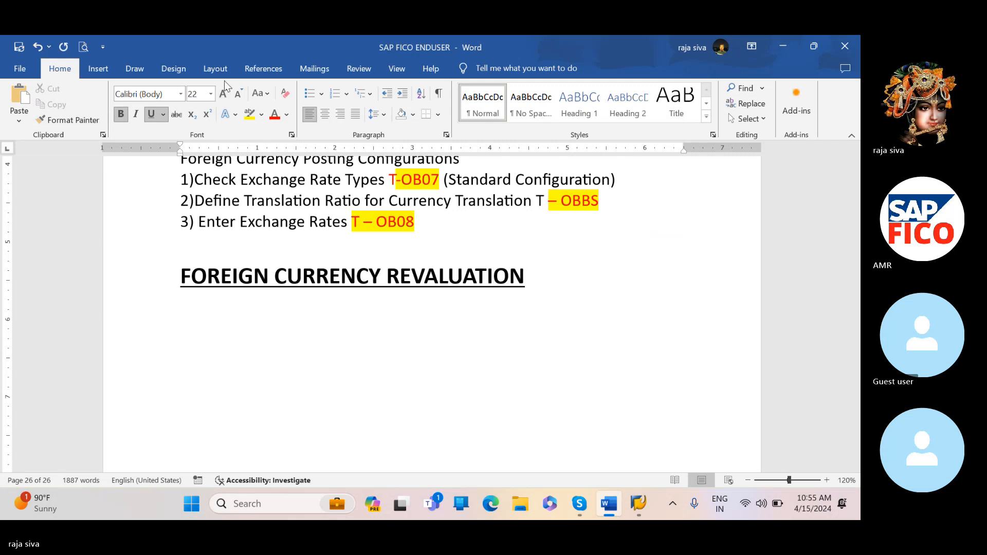
Add "::" after the heading in plain 18-point text without bold or underline, and start a new line.
left_click(151, 114)
left_click(130, 116)
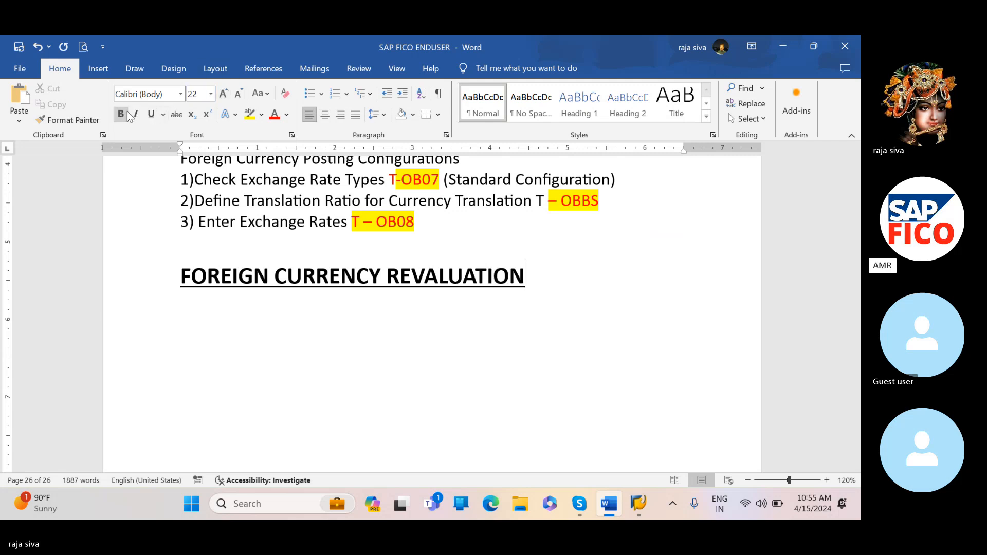
left_click(239, 94)
left_click(239, 95)
type("::")
key("Return")
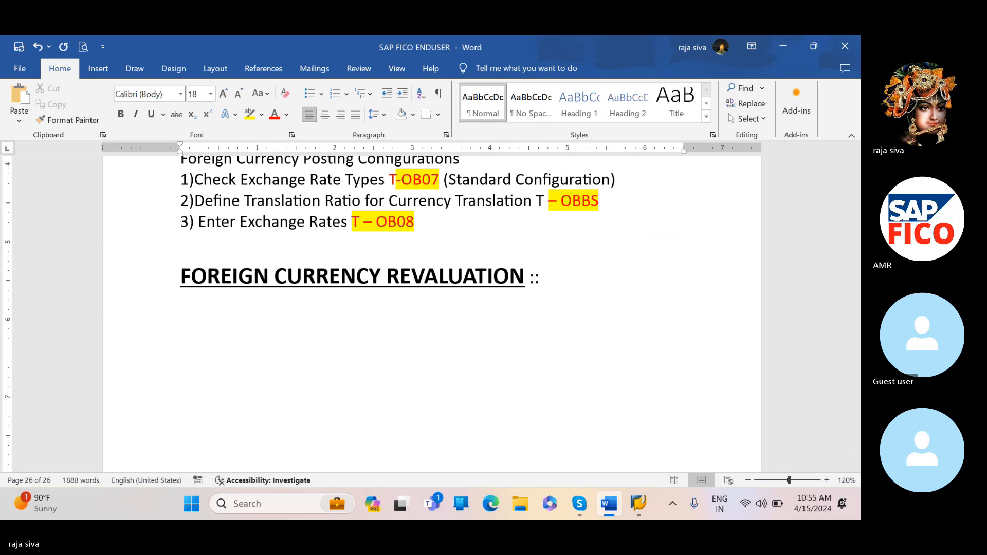
Copy the foreign currency revaluation steps picture from the Skype chat and paste it below the heading in the Word document.
left_click(583, 506)
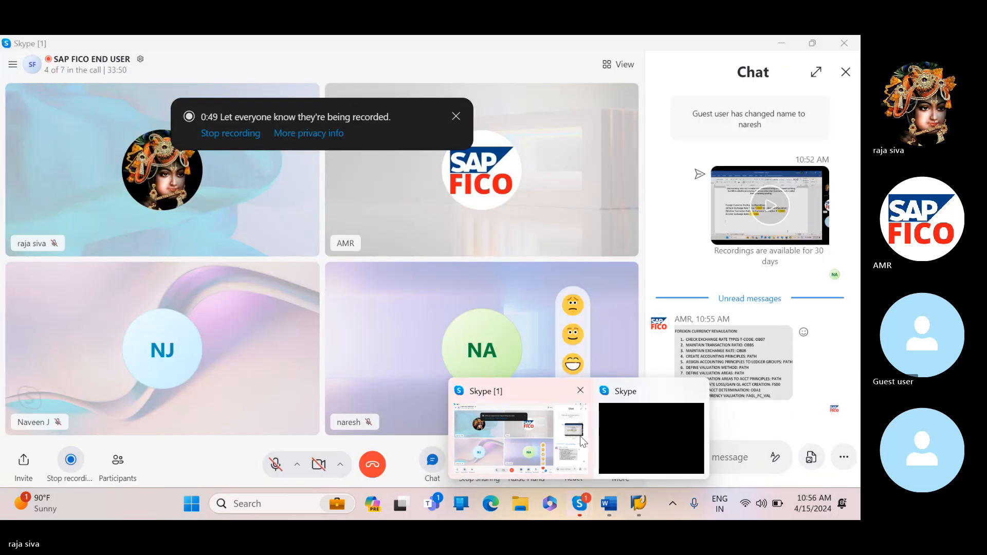
left_click(581, 441)
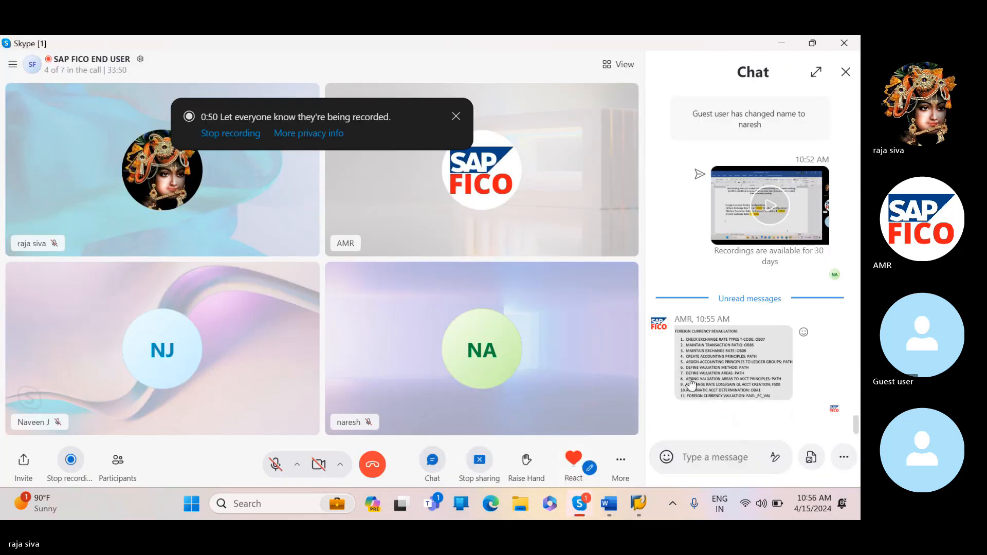
right_click(692, 383)
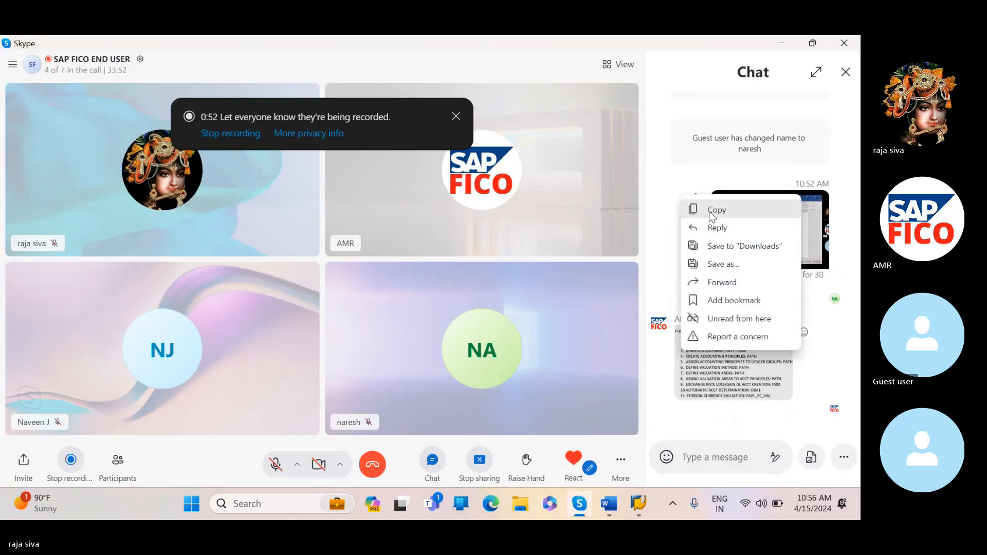
left_click(709, 211)
left_click(607, 506)
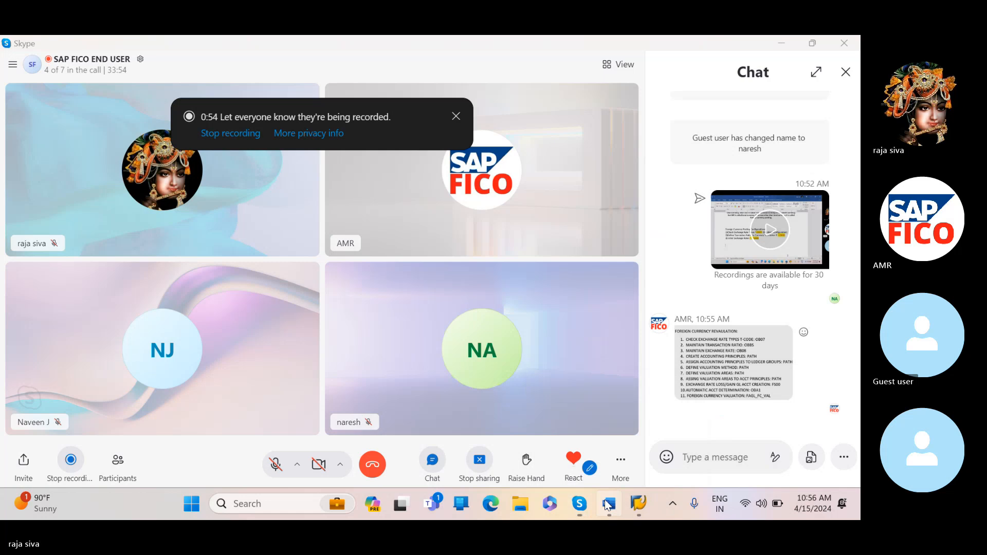
key("ctrl+v")
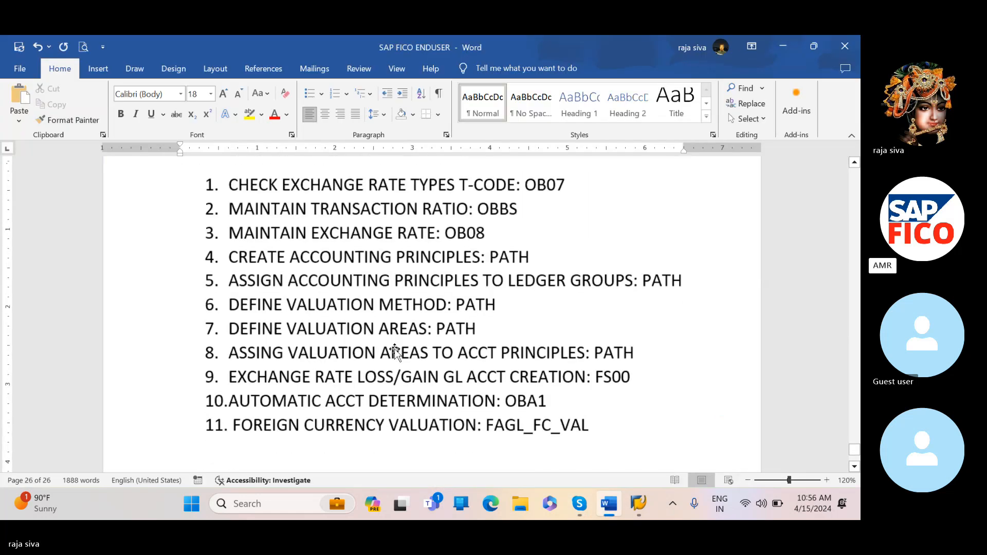
Remove the blank line above the FOREIGN CURRENCY REVALUATION heading.
scroll(395, 350, "up", 10)
scroll(395, 349, "down", 1)
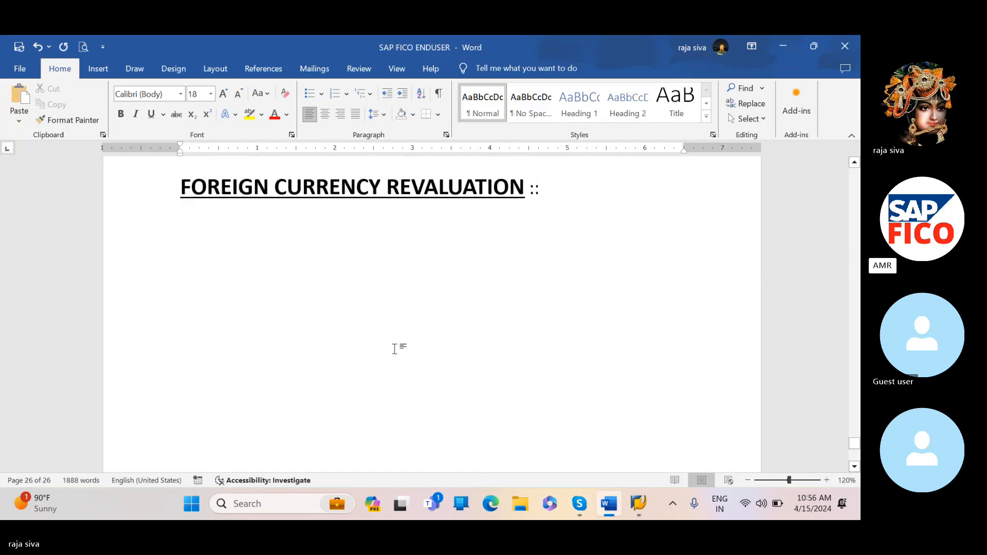
scroll(395, 350, "down", 5)
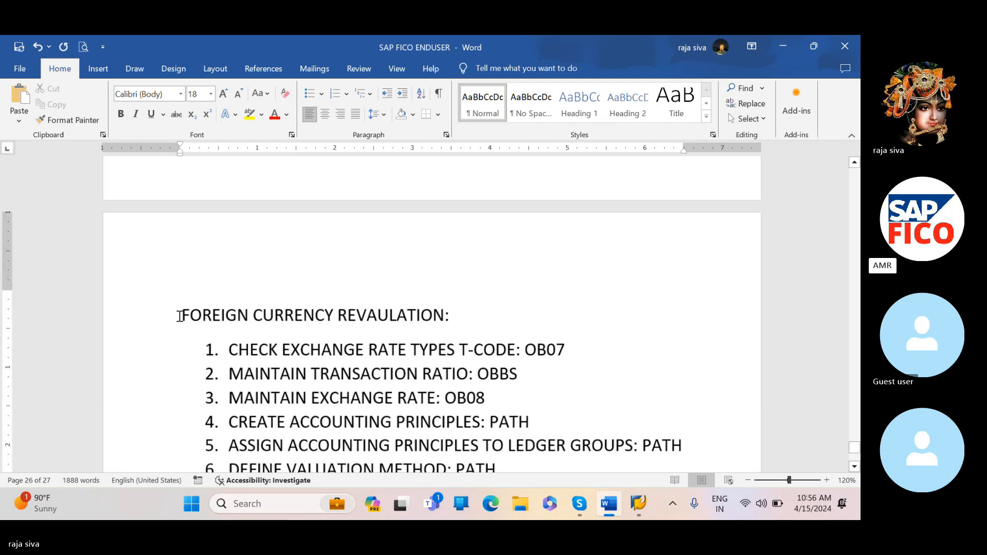
scroll(180, 317, "down", 3)
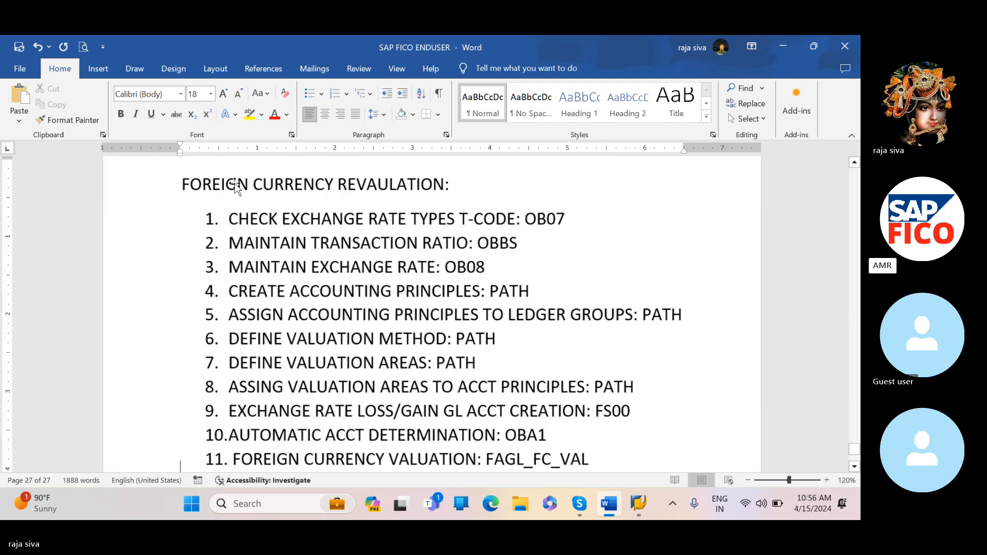
scroll(236, 183, "up", 8)
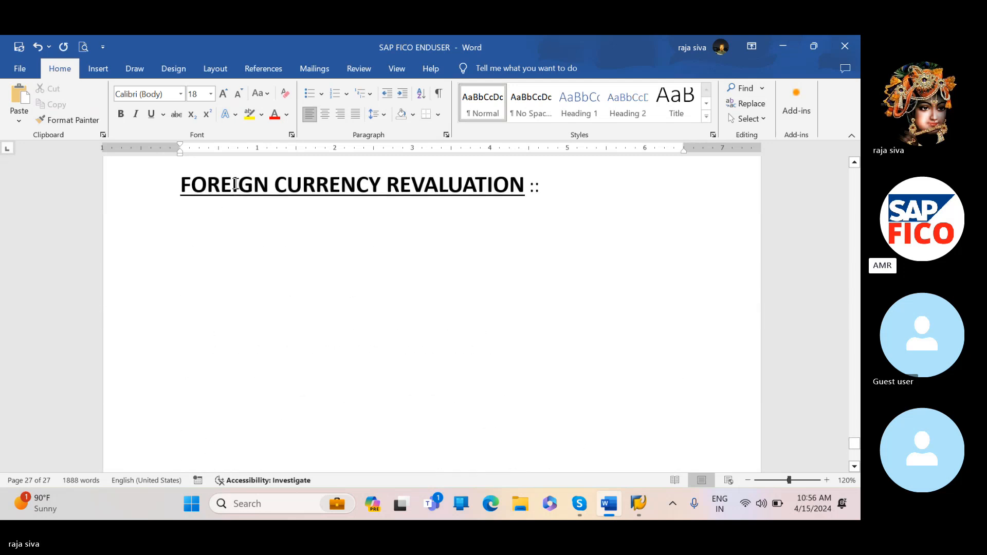
scroll(237, 216, "up", 2)
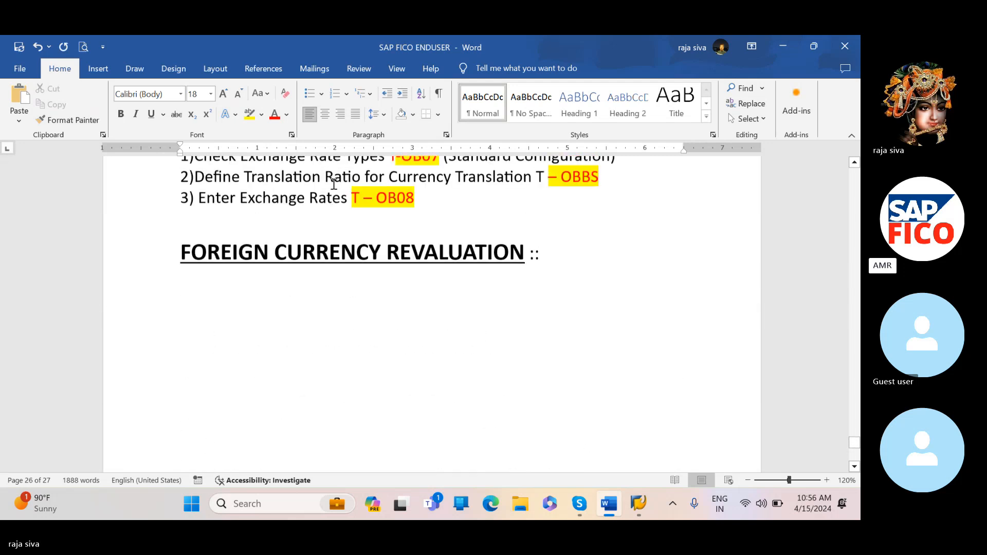
left_click(184, 258)
key("BackSpace")
Try pasting the revaluation steps picture again on a new line directly after the FOREIGN CURRENCY REVALUATION heading.
scroll(177, 283, "down", 5)
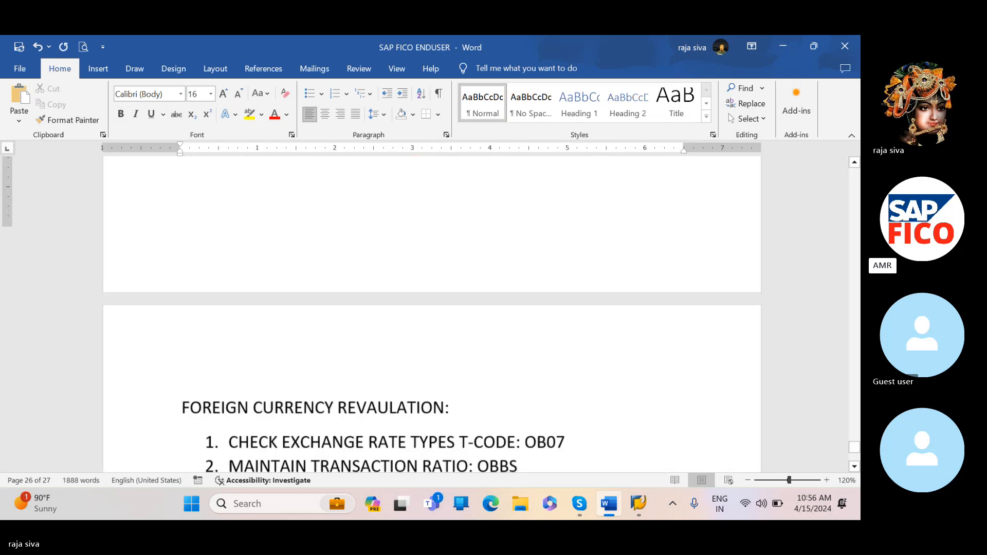
left_click(183, 324)
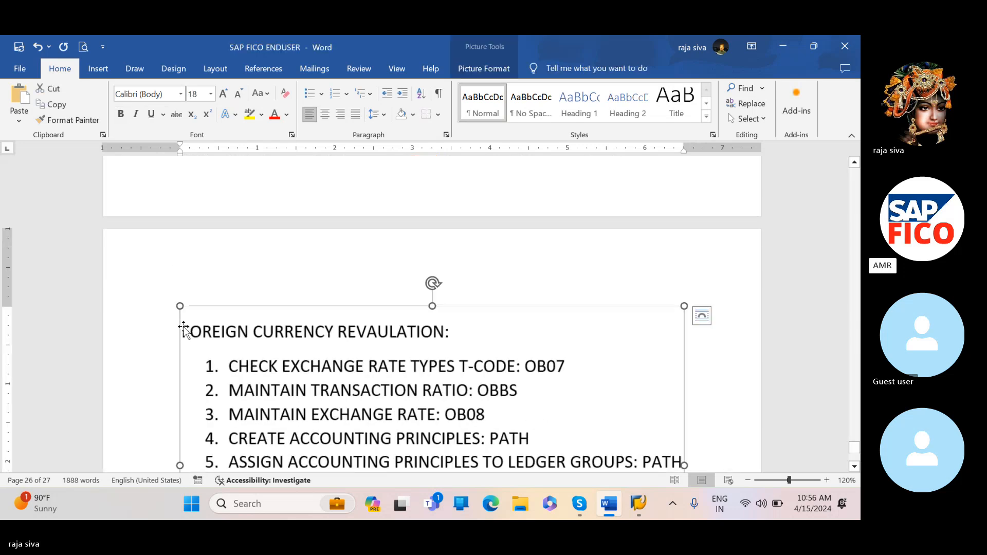
scroll(304, 281, "down", 9)
scroll(304, 278, "up", 14)
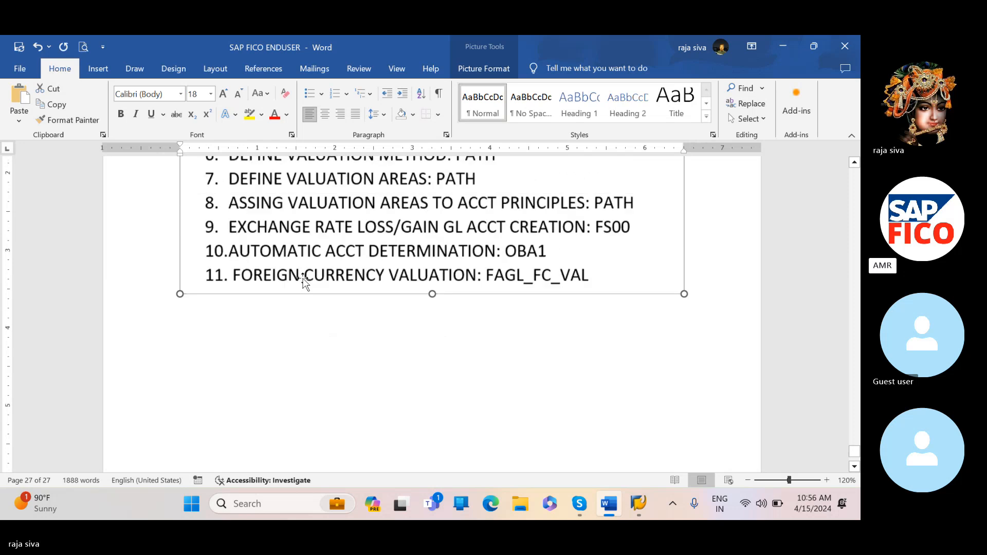
scroll(303, 278, "up", 3)
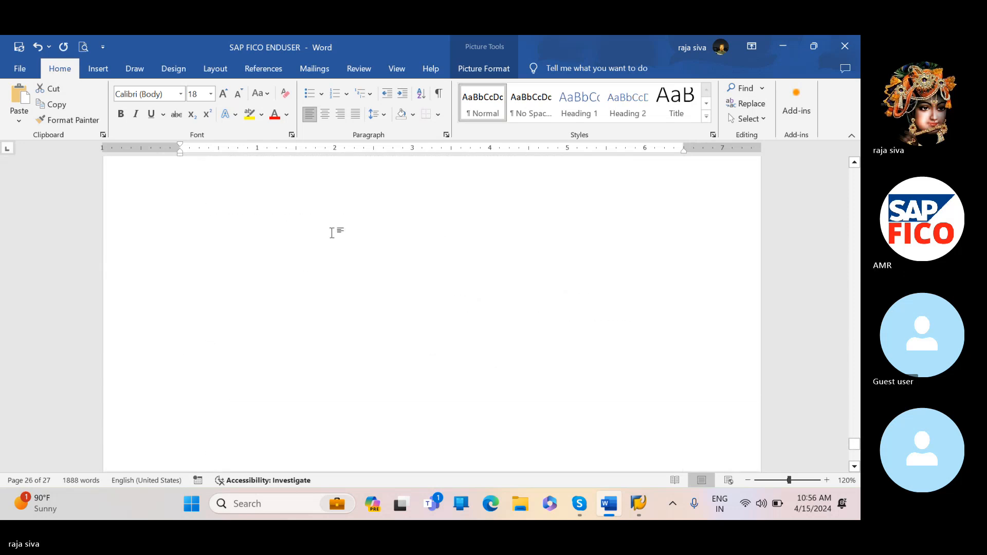
left_click(354, 246)
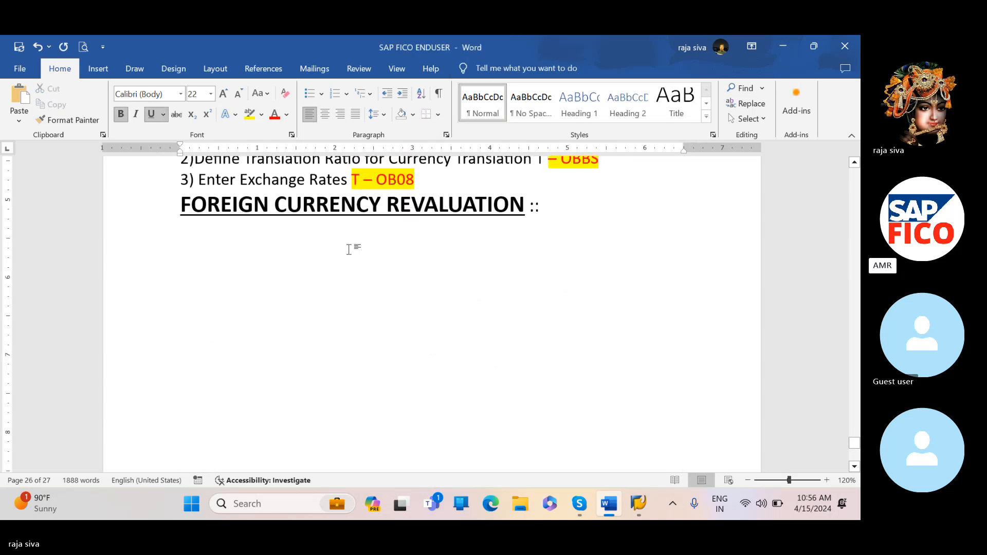
left_click(217, 241)
left_click(547, 211)
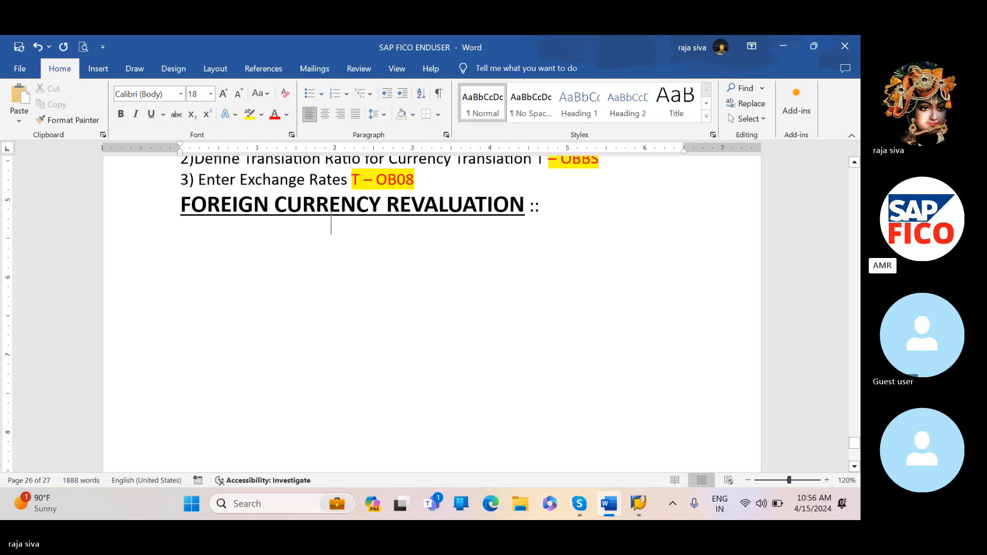
key("Return")
key("ctrl+v")
Review the placement of both copies of the revaluation steps picture and undo the second paste.
scroll(547, 212, "up", 8)
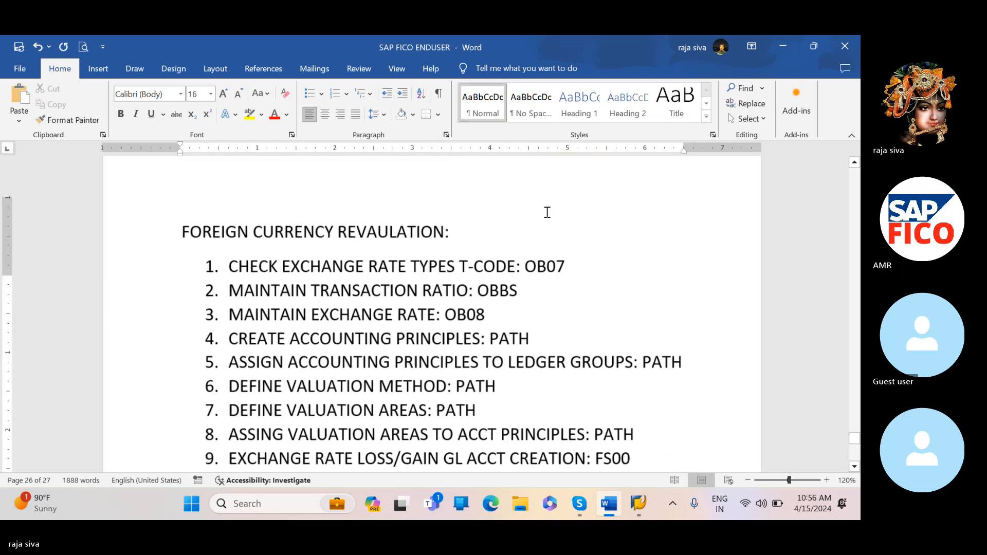
scroll(546, 212, "up", 5)
scroll(547, 212, "down", 8)
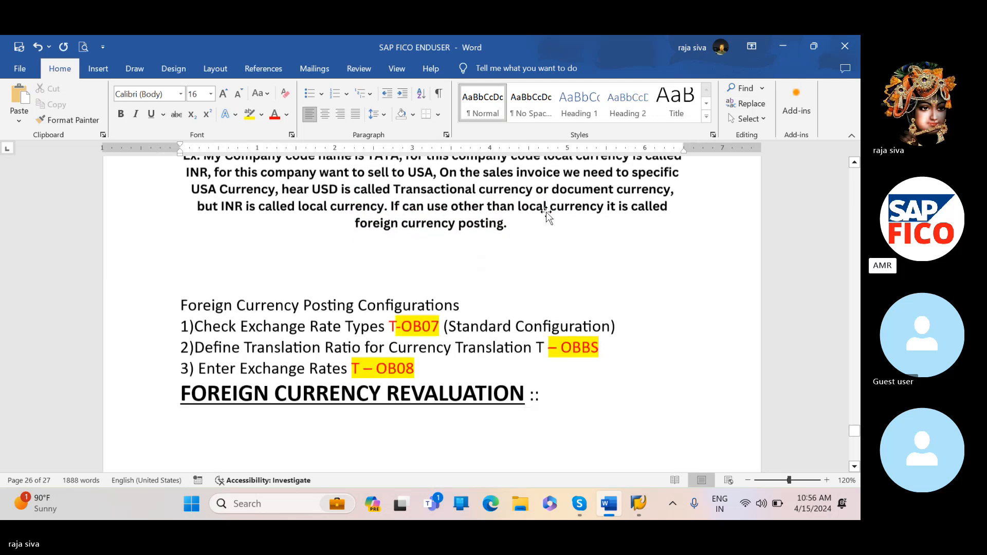
scroll(546, 212, "down", 15)
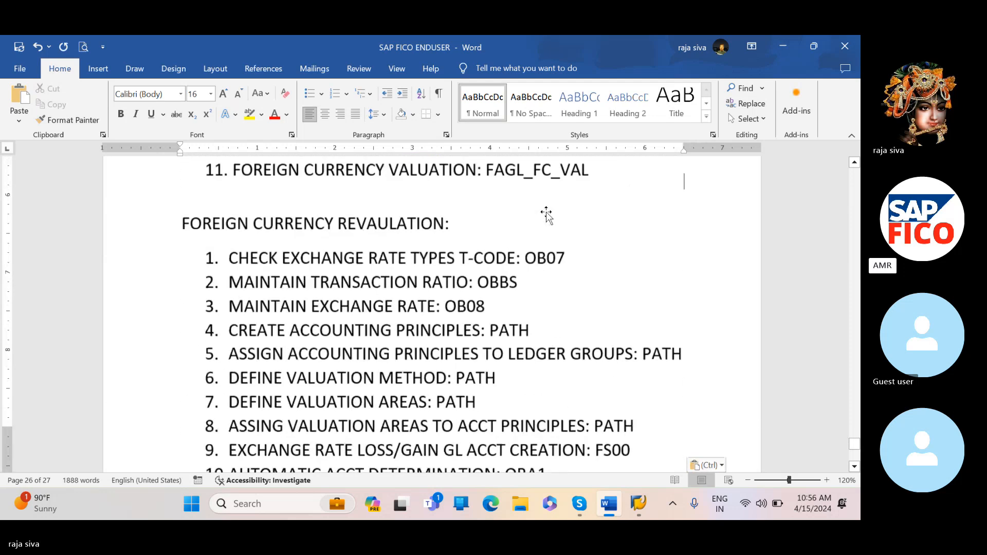
scroll(547, 212, "up", 10)
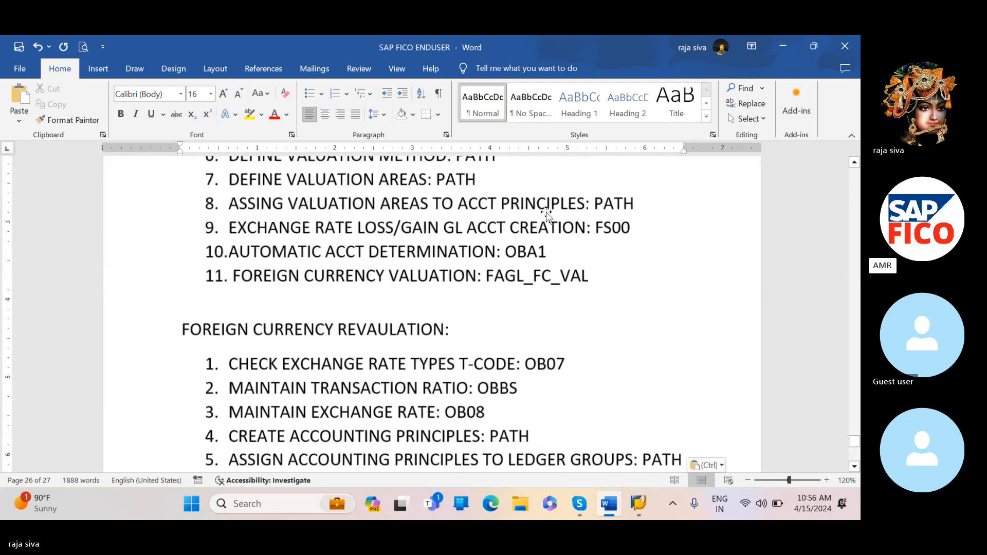
scroll(546, 211, "up", 3)
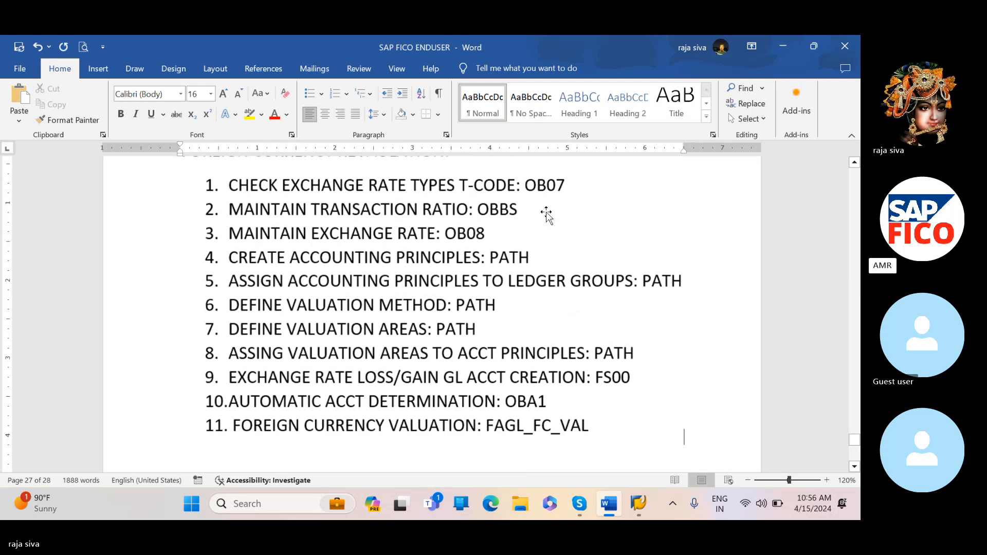
scroll(546, 212, "down", 1)
scroll(546, 212, "down", 2)
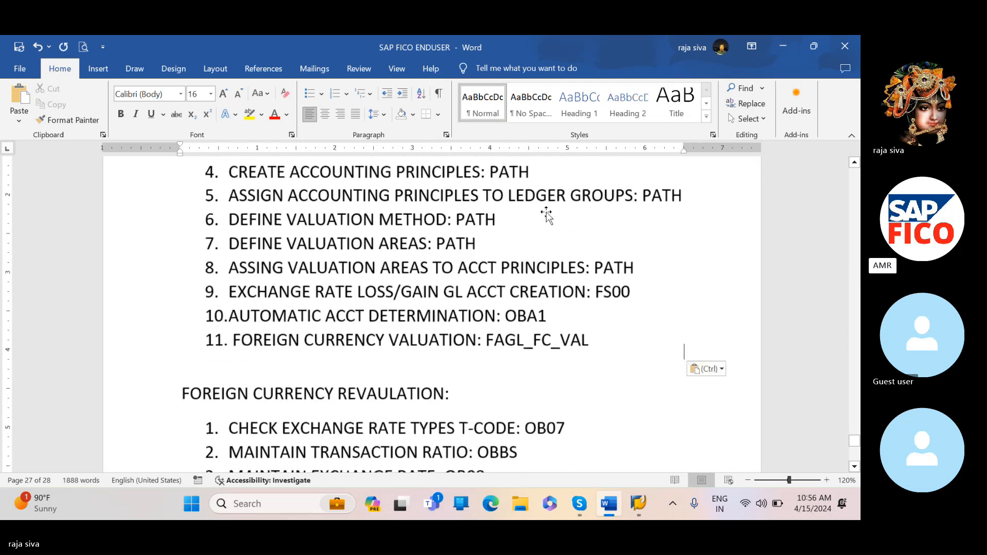
key("ctrl+z")
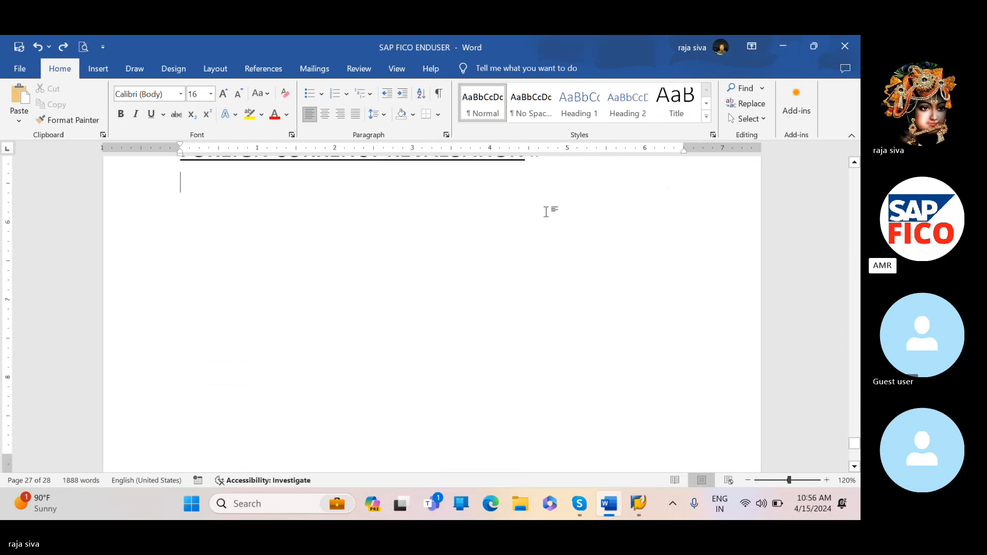
Remove the empty line below the FOREIGN CURRENCY REVALUATION heading and review the pasted steps picture.
key("BackSpace")
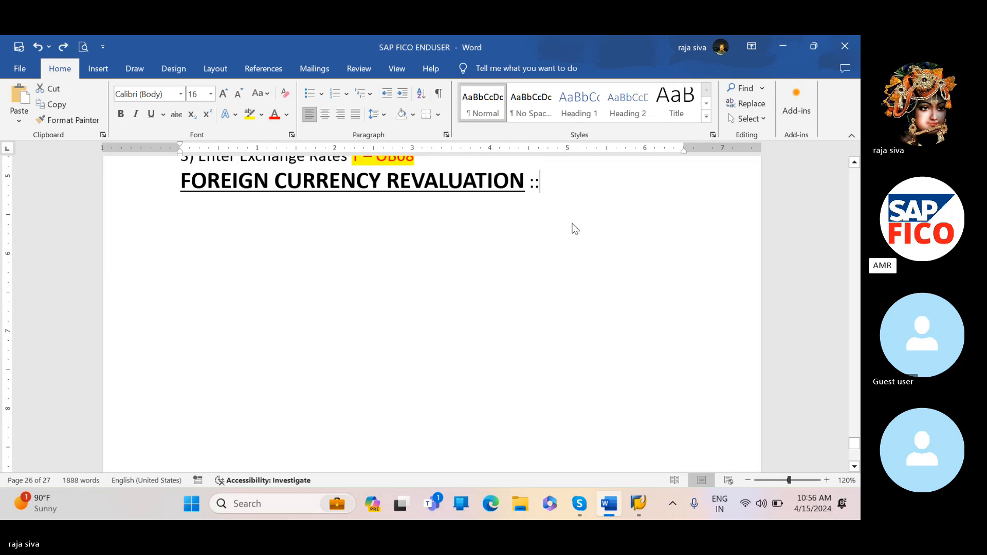
scroll(472, 269, "down", 12)
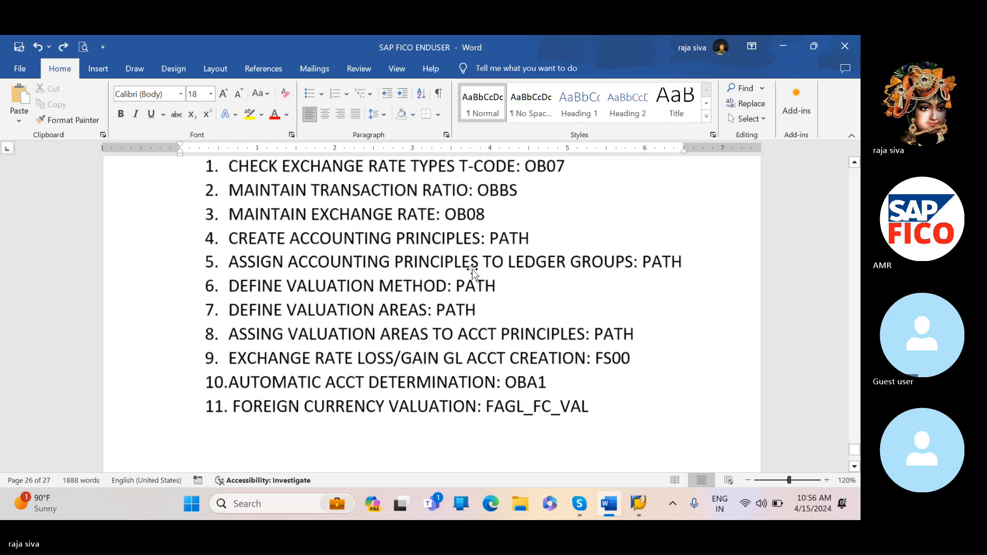
scroll(473, 270, "up", 2)
scroll(334, 229, "up", 2)
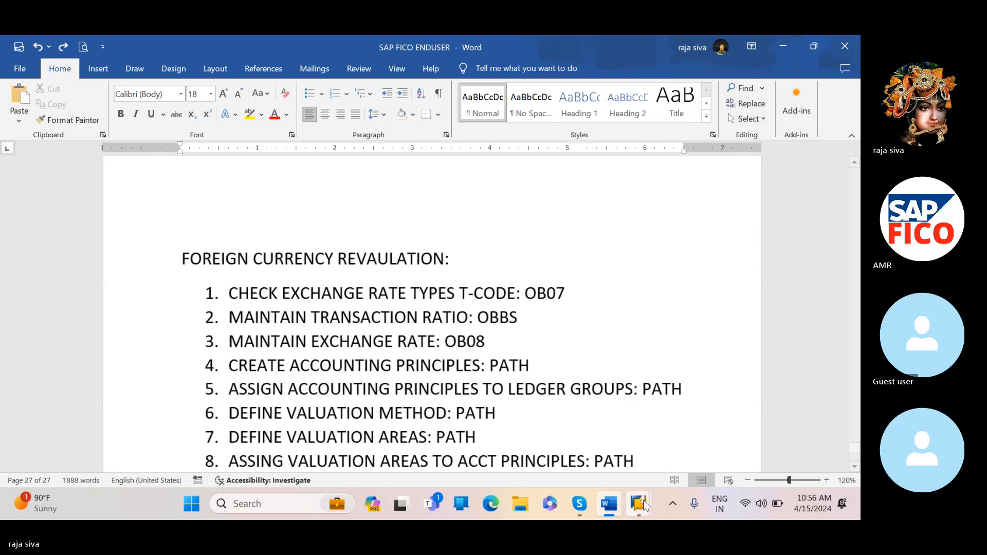
left_click(532, 283)
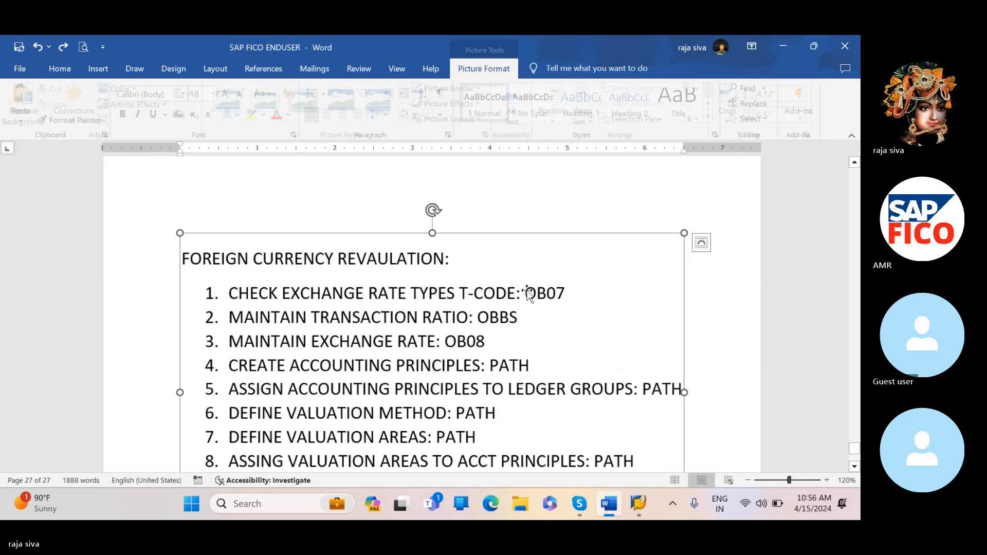
left_click(734, 337)
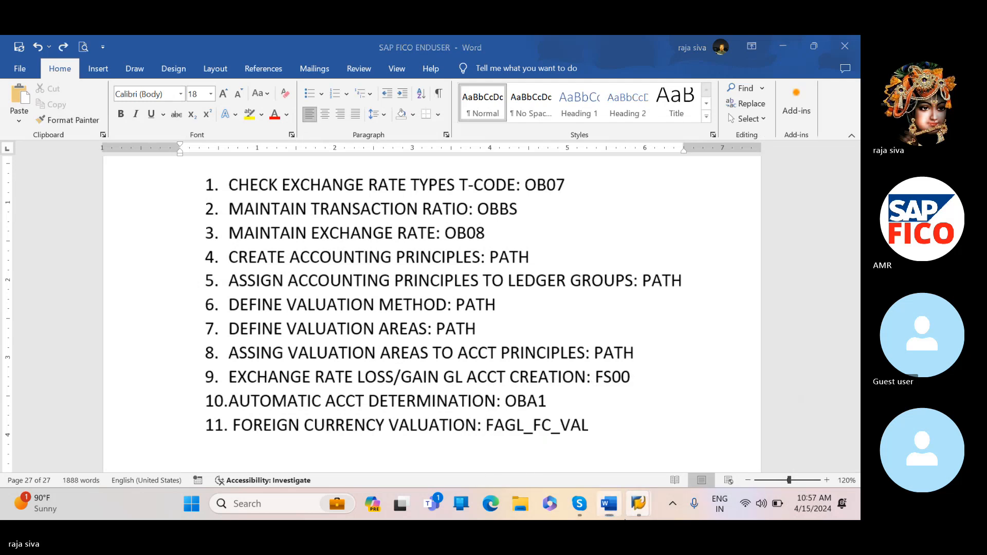
Switch to the SAP session and start transaction OB07 to maintain the currency translation exchange rate types.
mouse_move(639, 504)
left_click(684, 451)
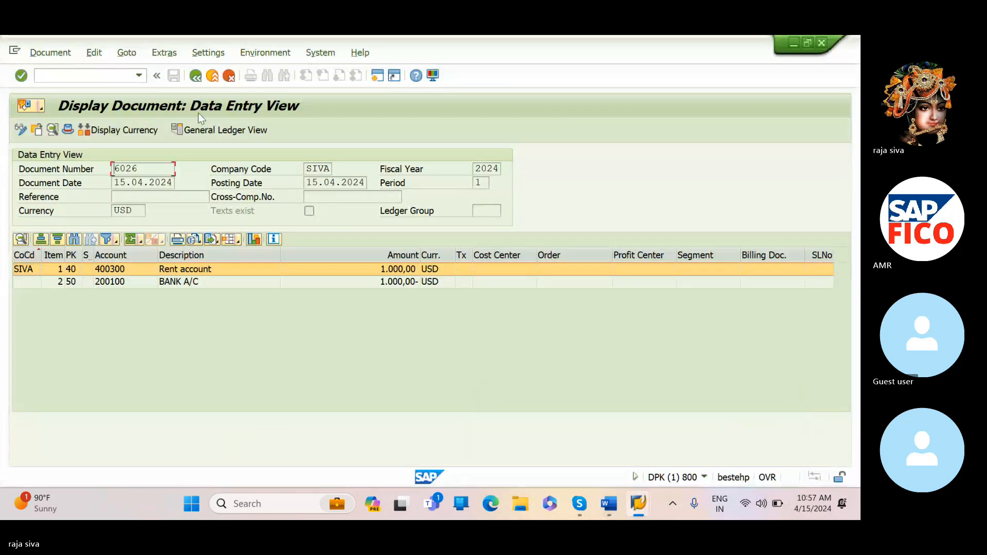
left_click(143, 76)
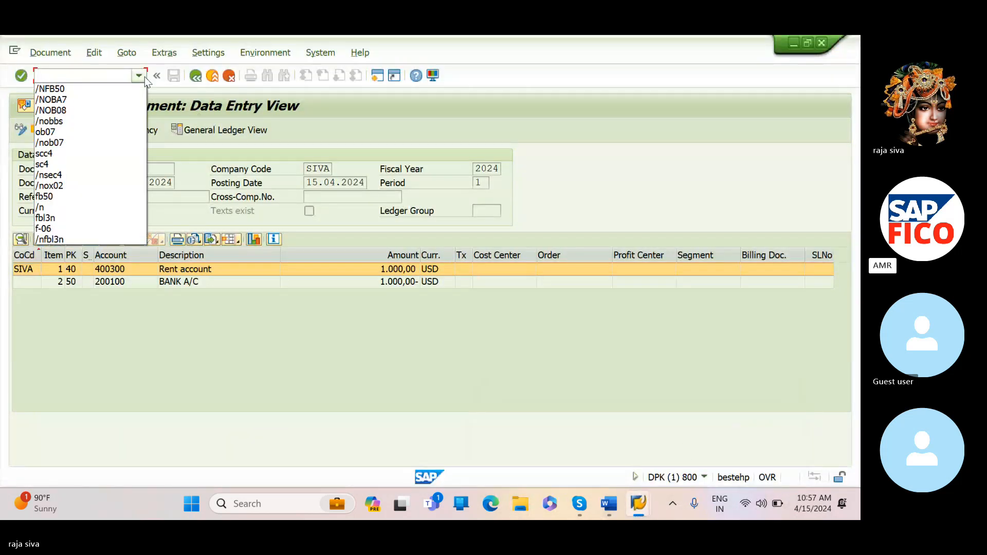
left_click(95, 75)
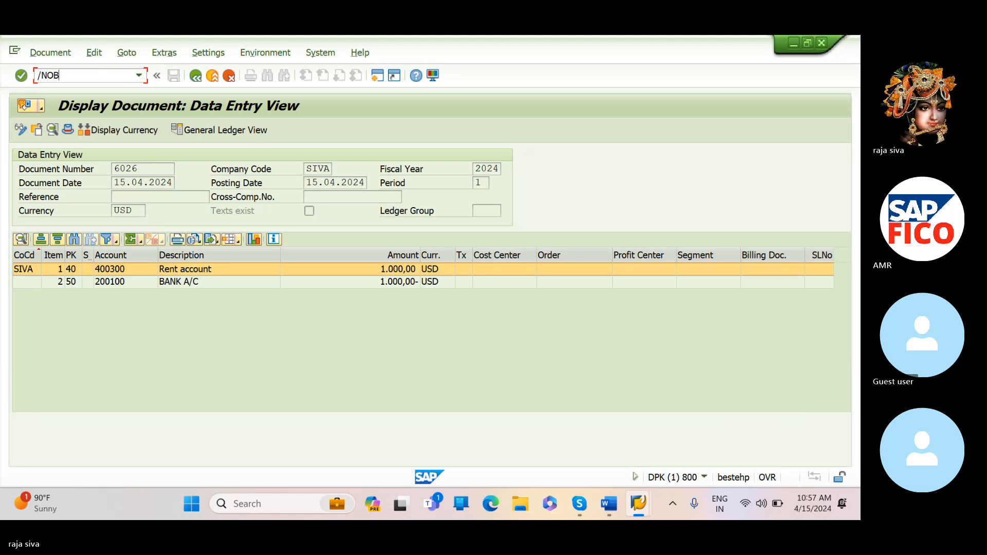
key("Return")
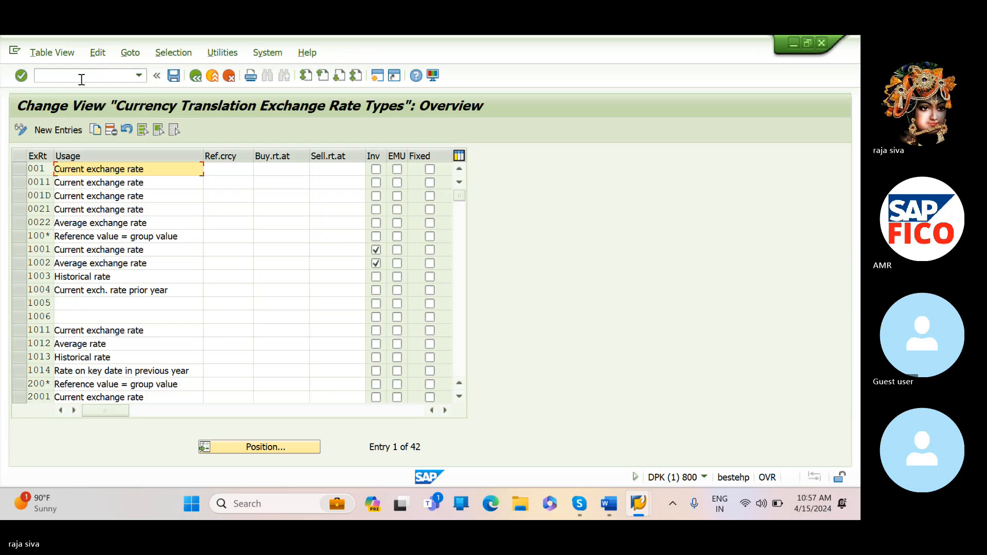
Create a new exchange rate type SIV1 with the usage "Foreign currency buying rate".
left_click(46, 129)
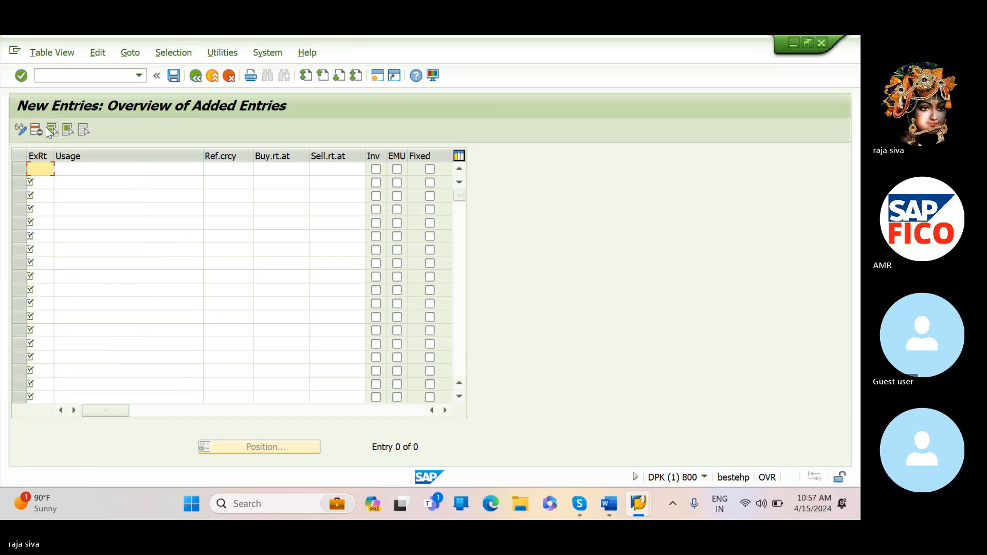
type("M")
key("BackSpace")
key("BackSpace")
key("Tab")
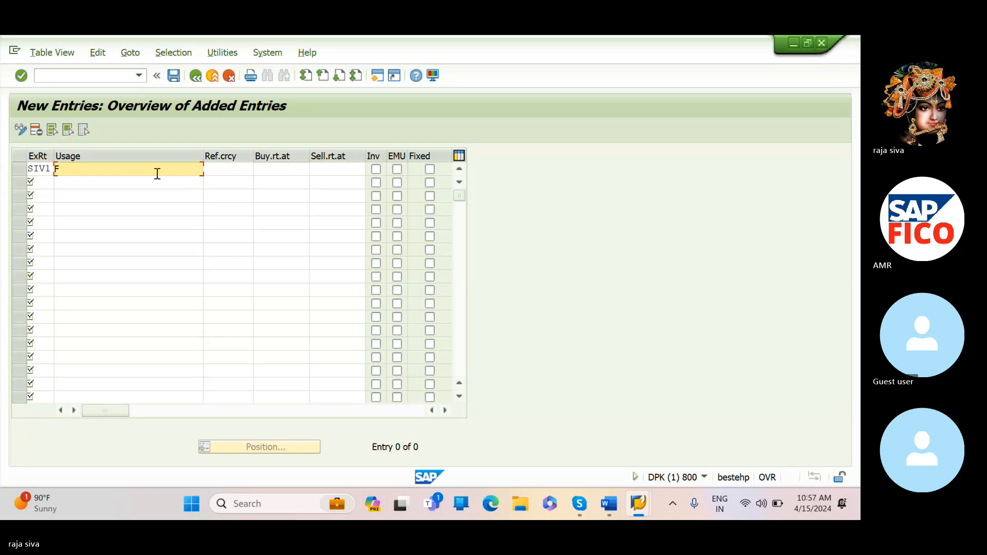
key("Caps_Lock")
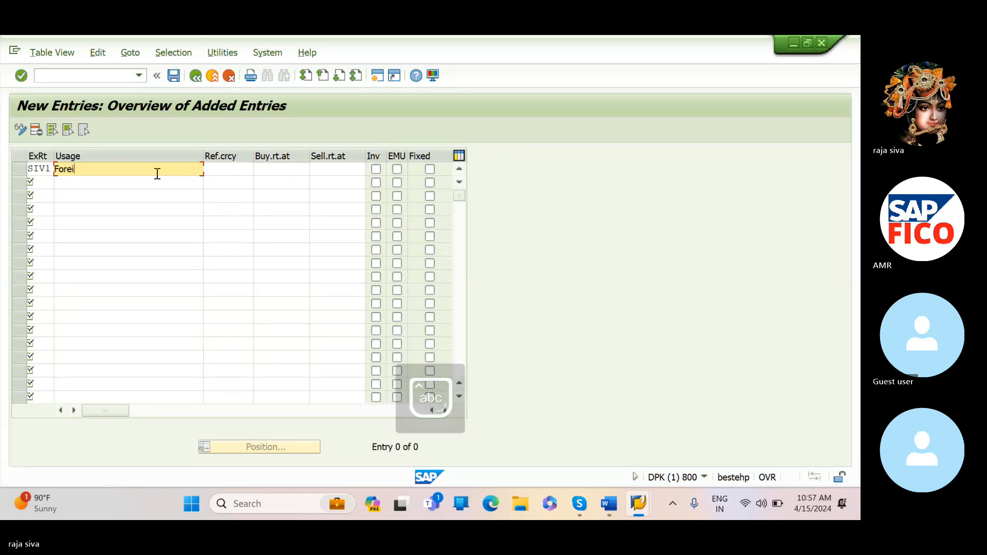
type("Foreign currency")
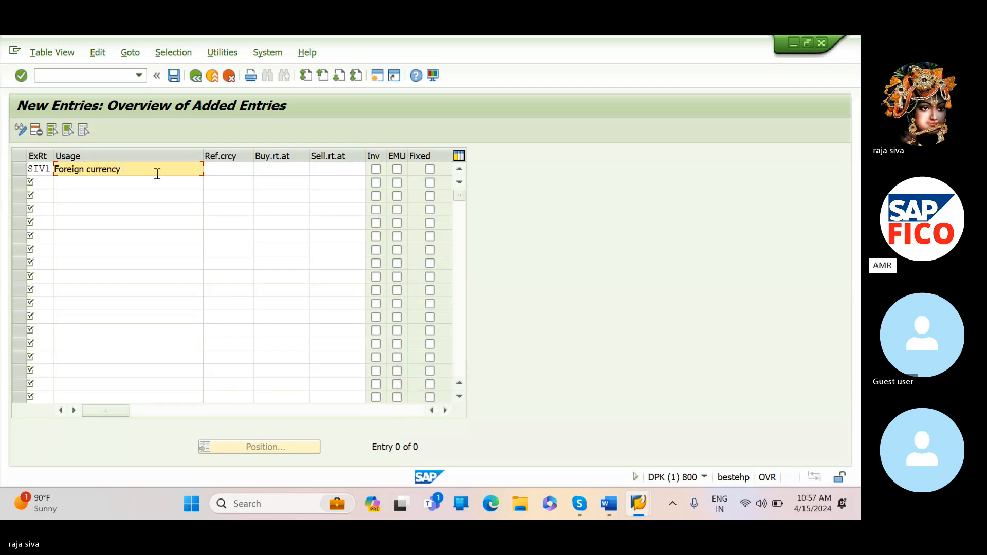
type(" ra")
type("ng rate")
key("Tab")
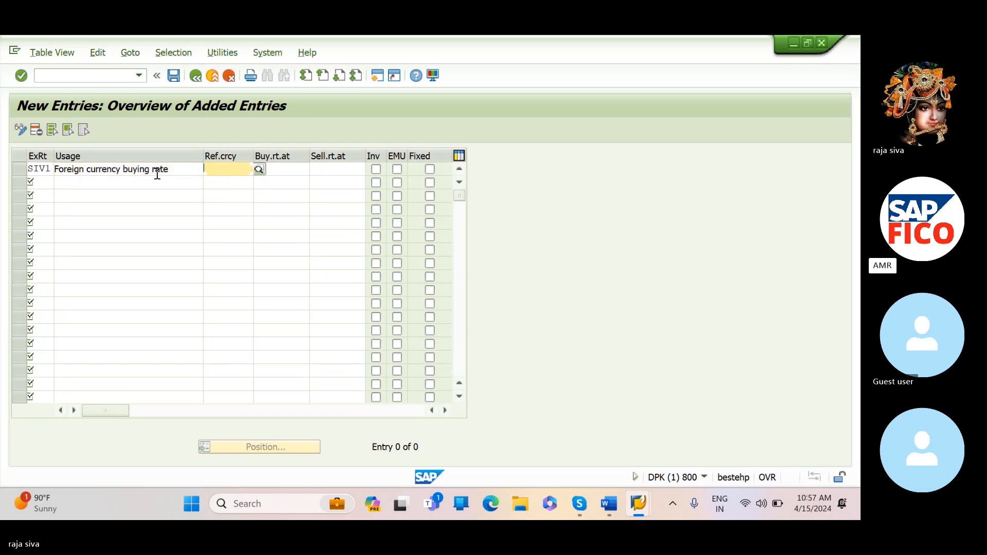
Leave the buying rate's reference currency empty and change its exchange rate type code to SI11.
type("si")
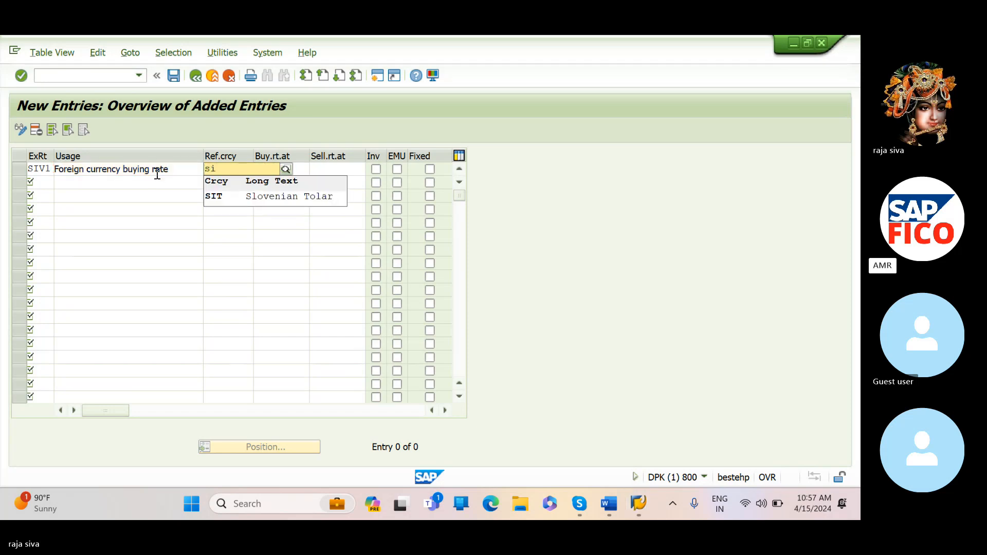
key("BackSpace")
key("BackSpace")
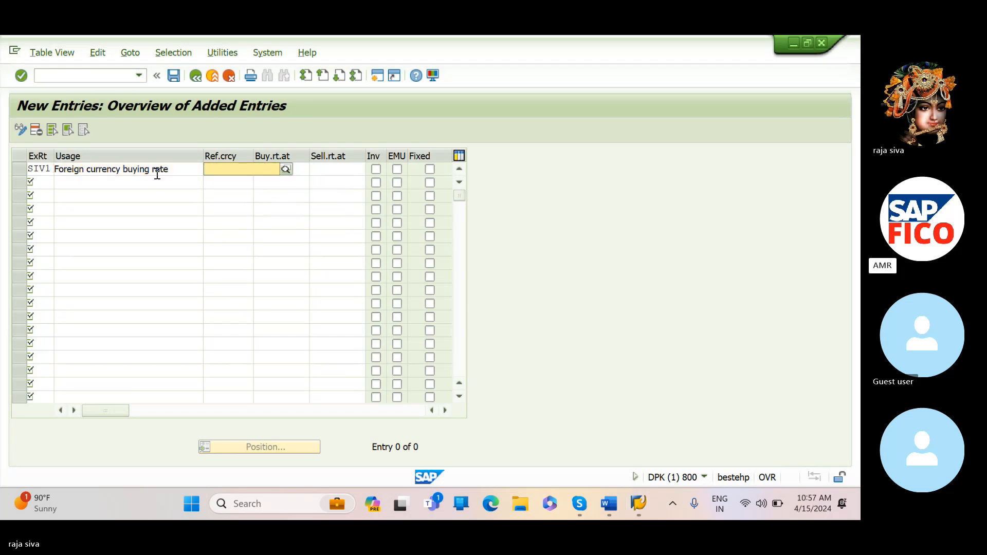
left_click(49, 168)
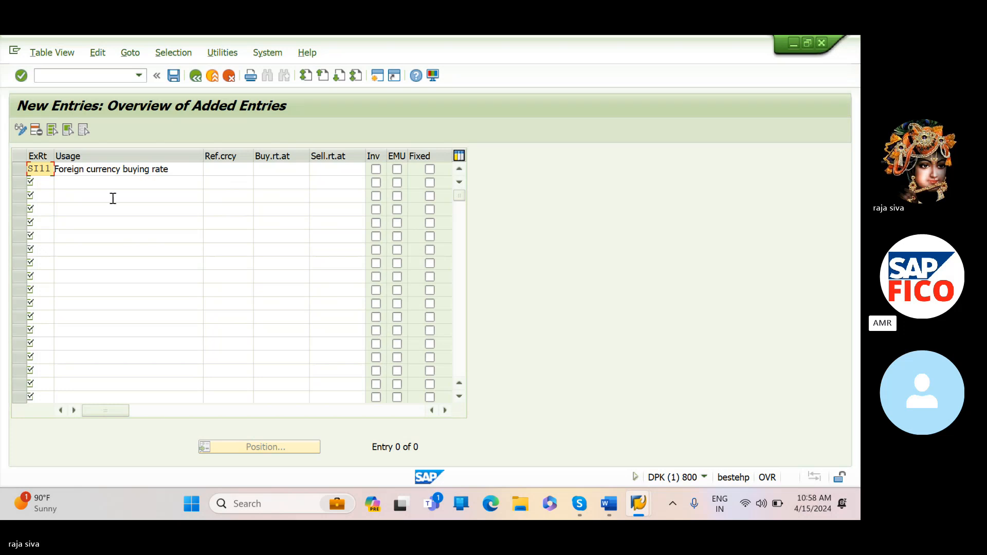
Add a second exchange rate type SI22 with the usage "Foreign currency selling rate".
left_click(48, 184)
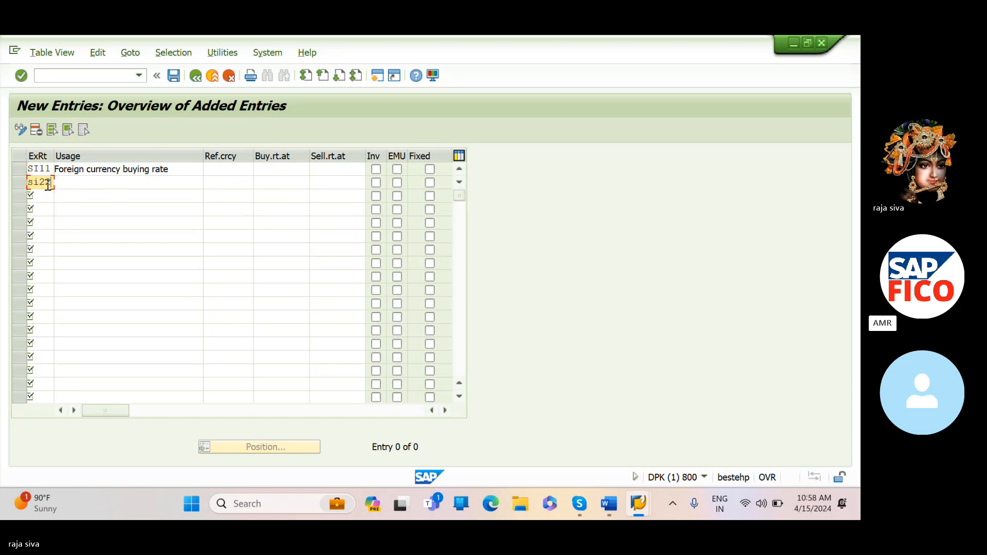
key("BackSpace")
key("BackSpace")
key("BackSpace")
key("Caps_Lock")
type("SI")
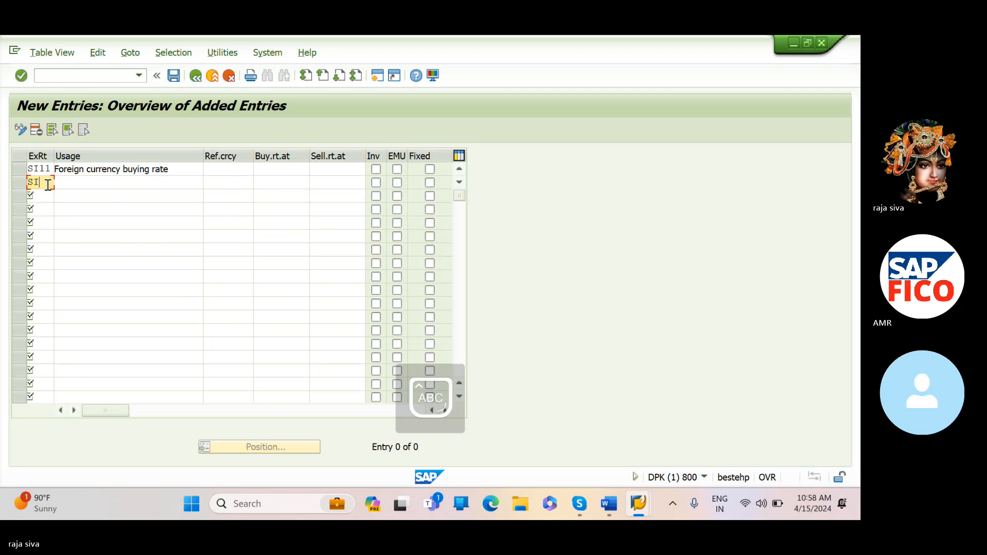
type("22")
key("Tab")
type("F")
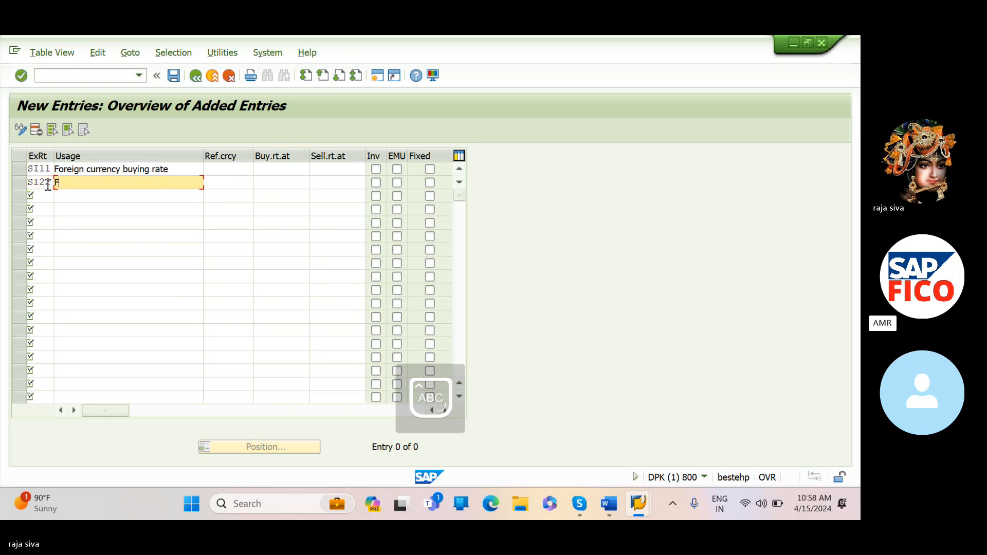
key("Caps_Lock")
type("oreig")
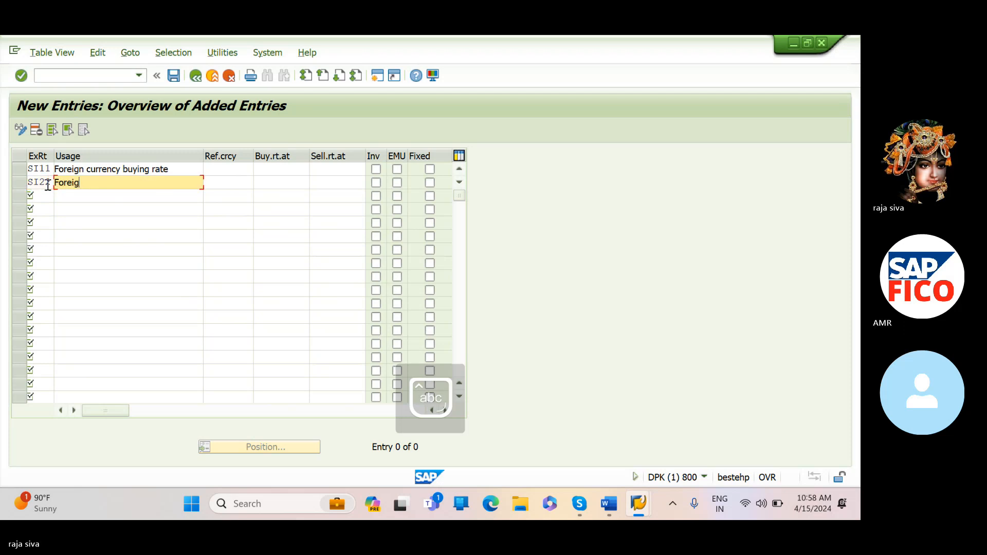
type("n currency se")
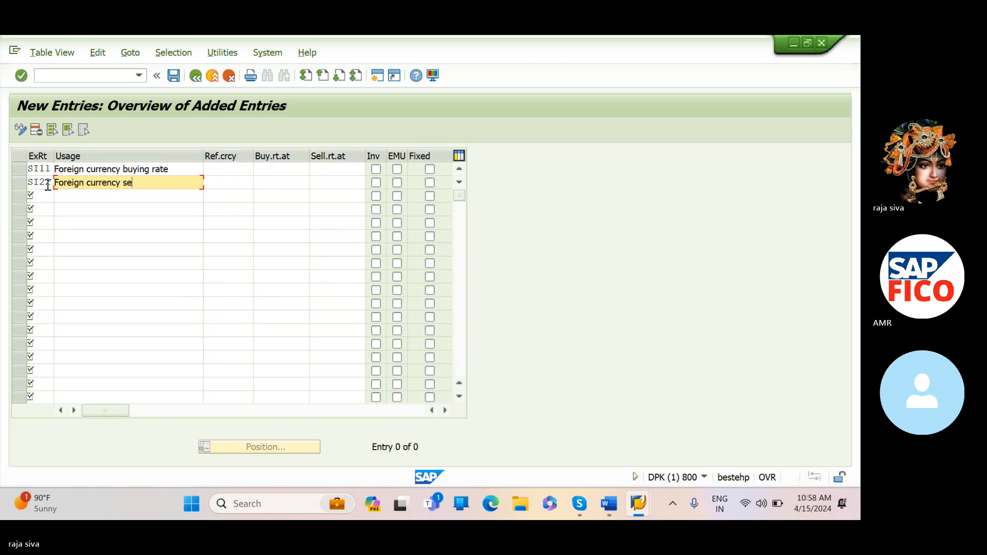
type("lling ")
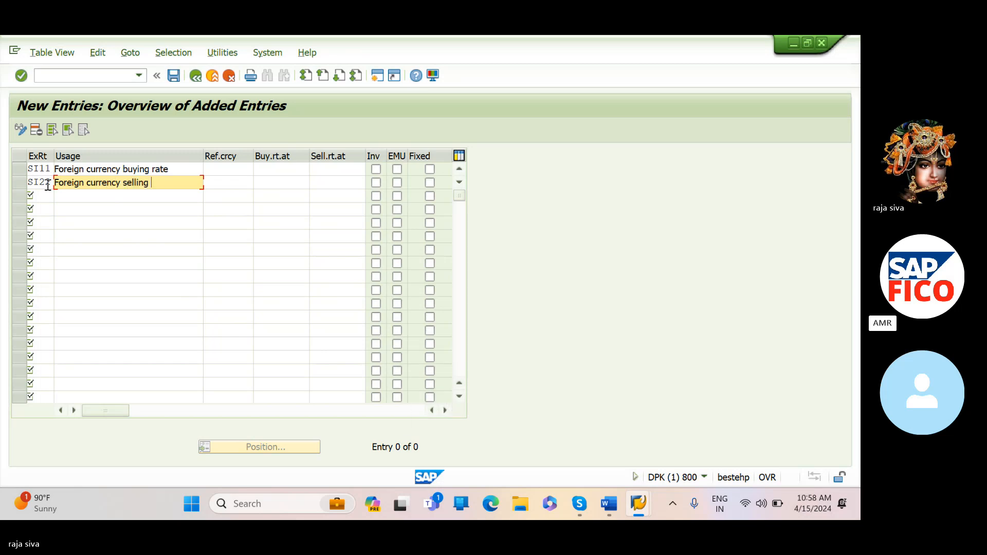
type("rate")
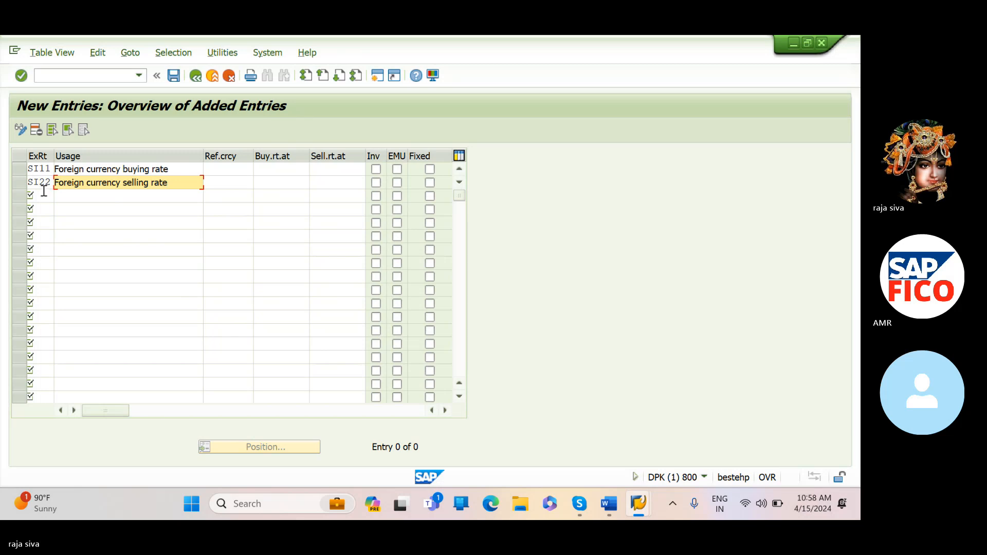
Add a third exchange rate type SI33 with the usage "Foreignn currency moving rate" and save the entries under the proposed customizing request.
left_click(44, 195)
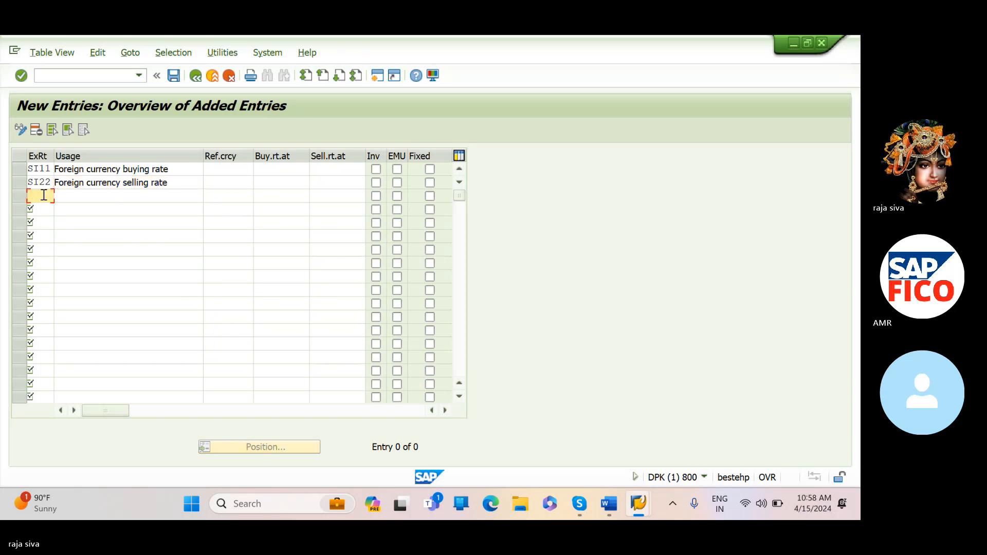
key("Caps_Lock")
type("SI")
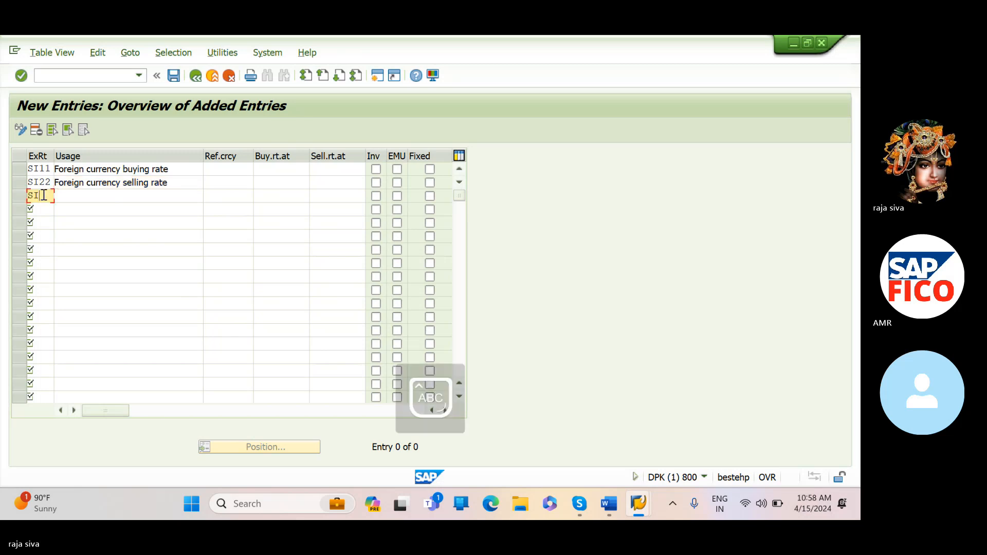
type("33")
key("Tab")
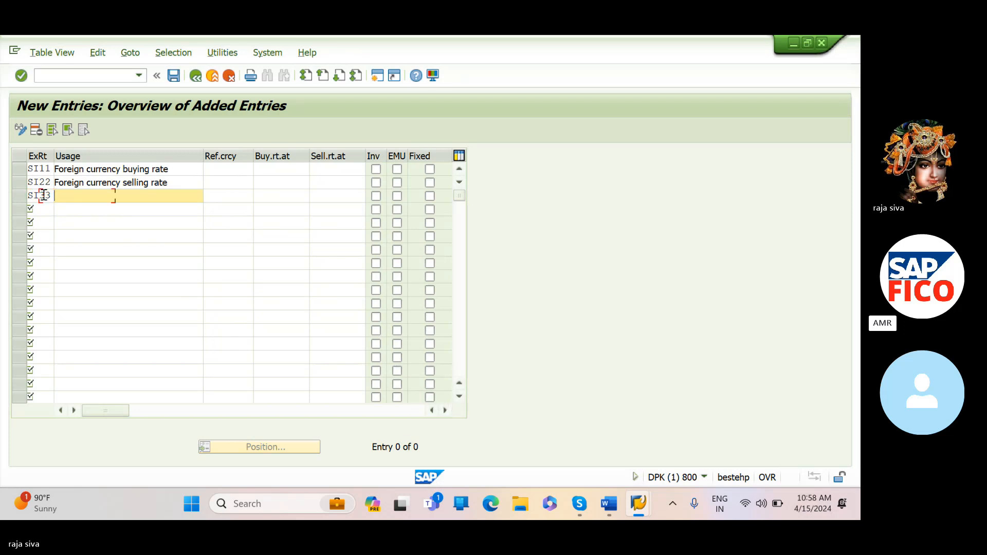
key("Caps_Lock")
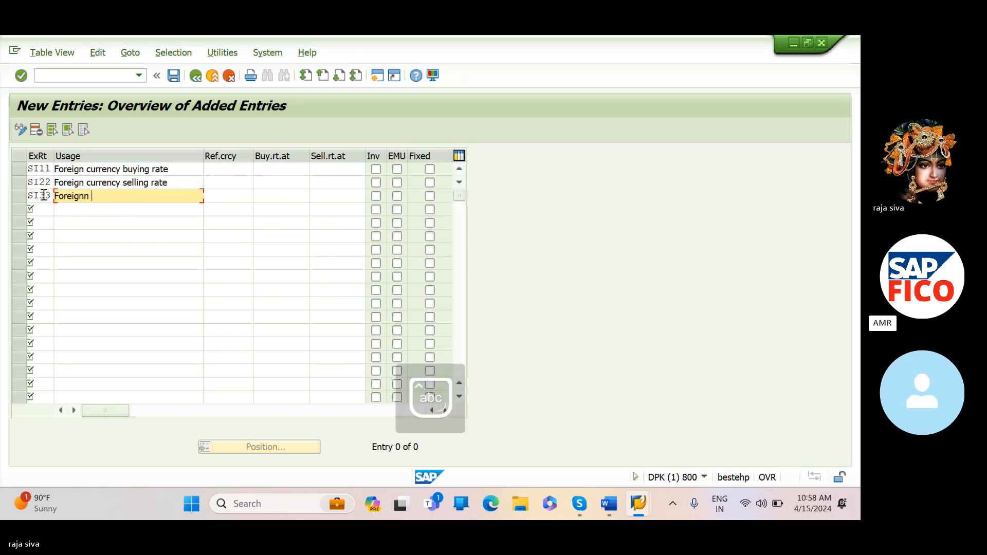
type("Foreignn curren")
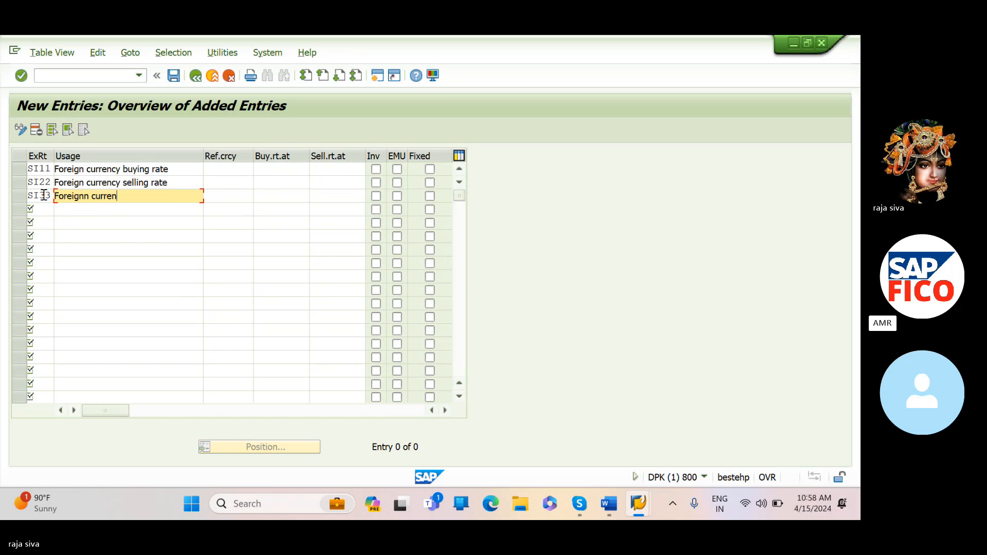
type("cy moving rate")
key("Tab")
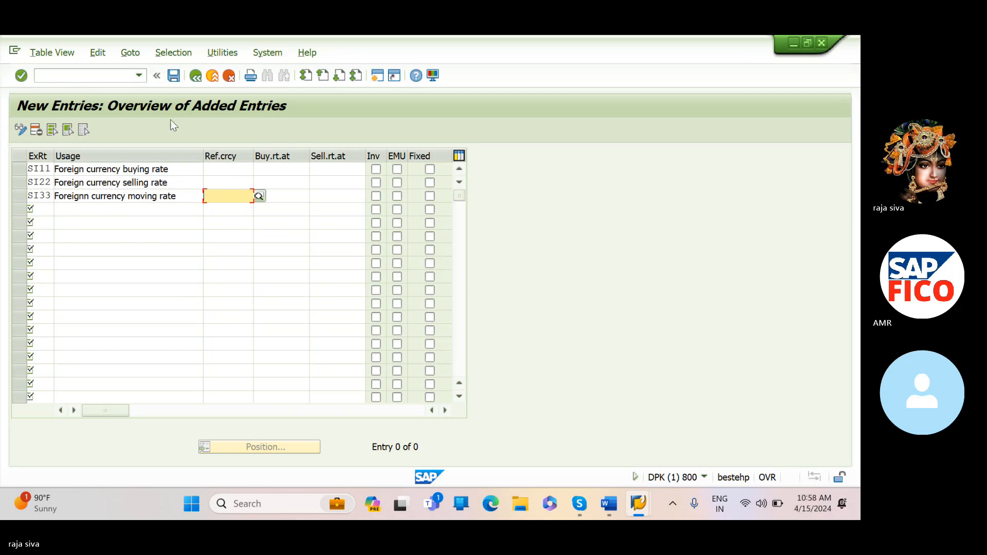
left_click(174, 76)
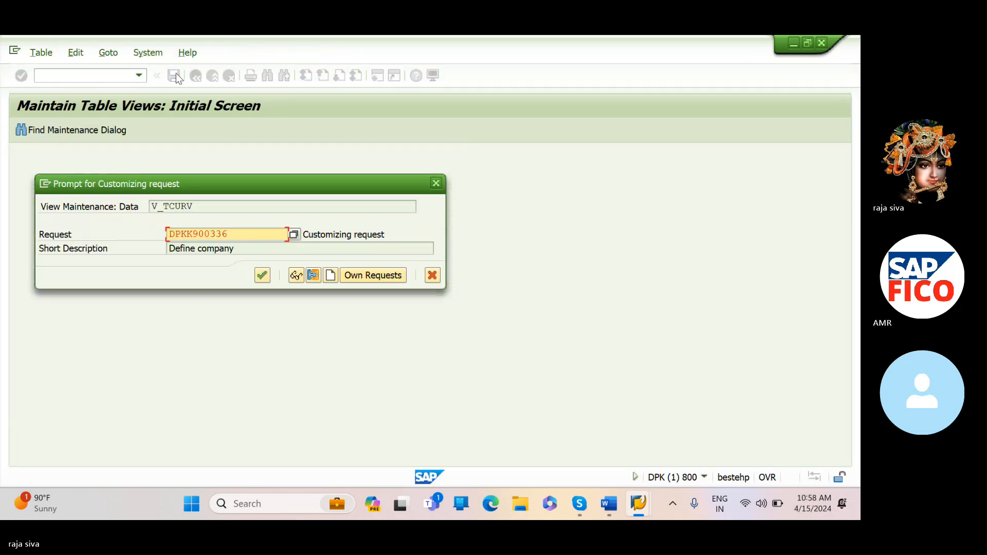
left_click(261, 276)
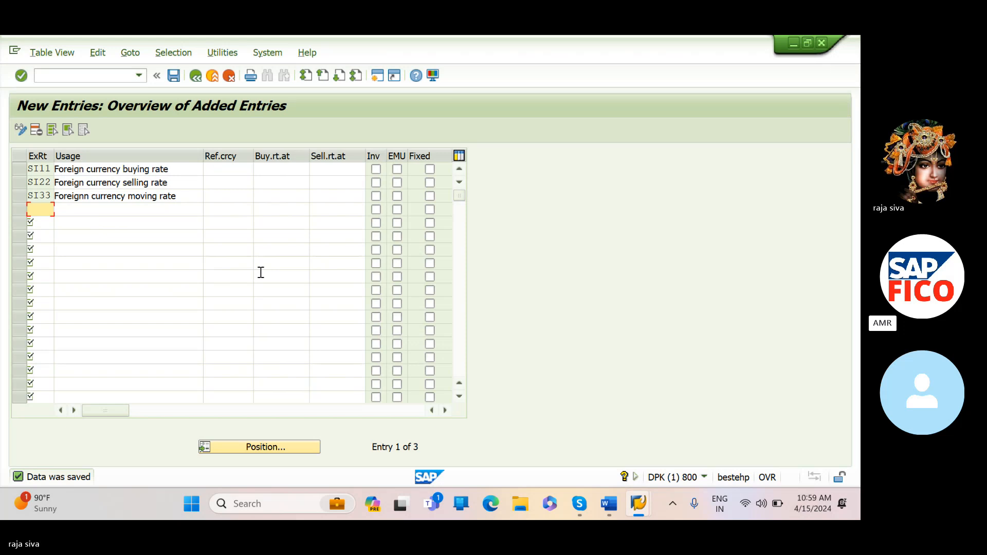
Look up the next configuration step in the Word notes and open transaction OBBS in SAP, continuing past the translation factors warning.
left_click(607, 502)
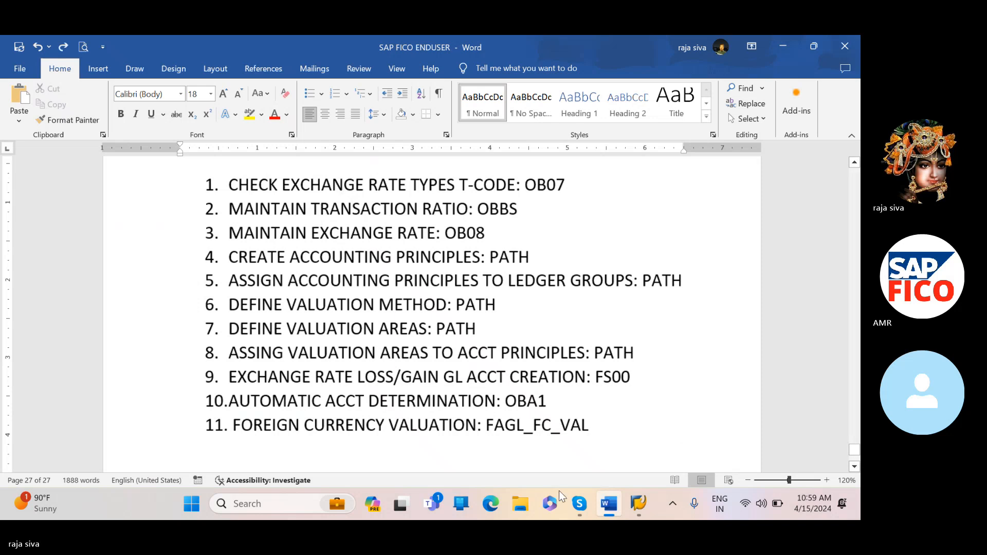
mouse_move(638, 505)
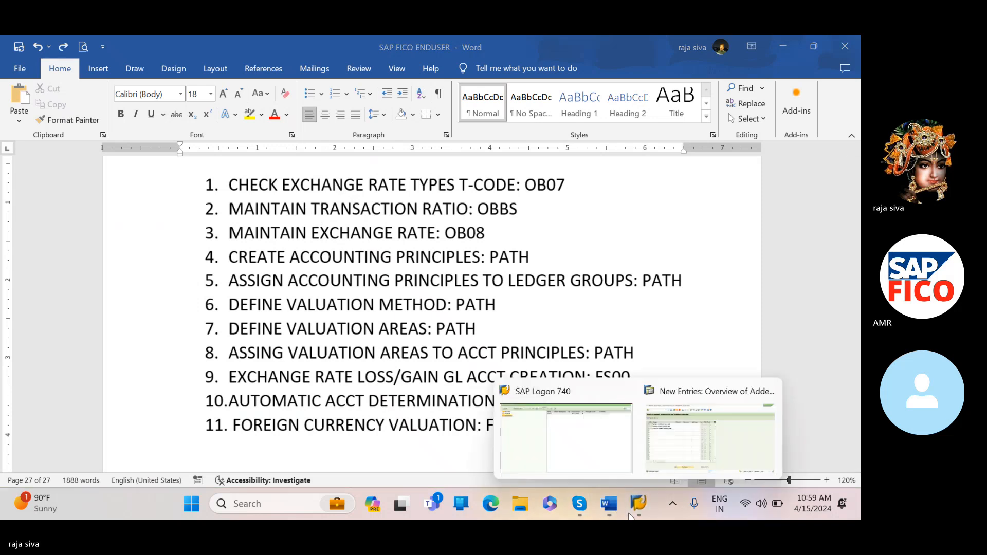
left_click(674, 447)
left_click(124, 74)
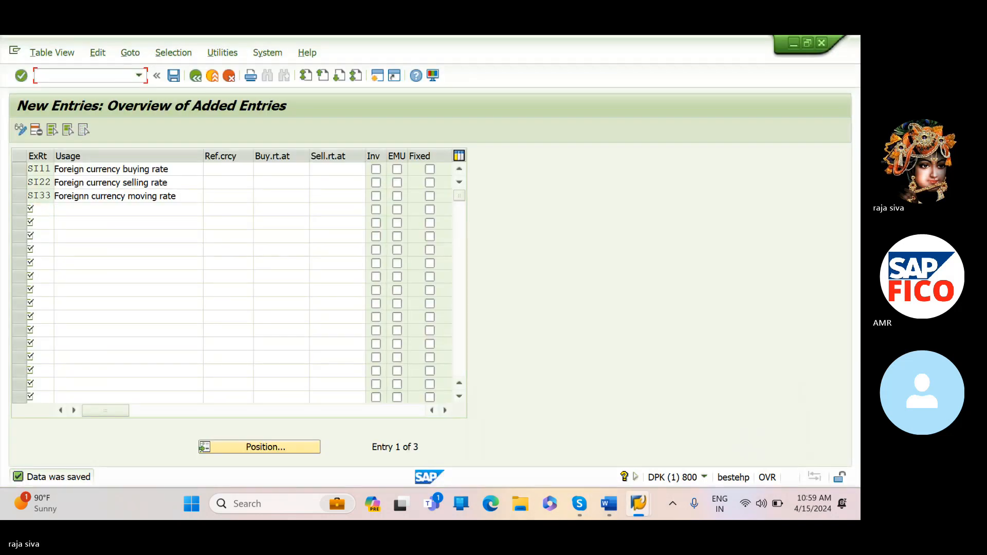
type("/nobbs")
key("Return")
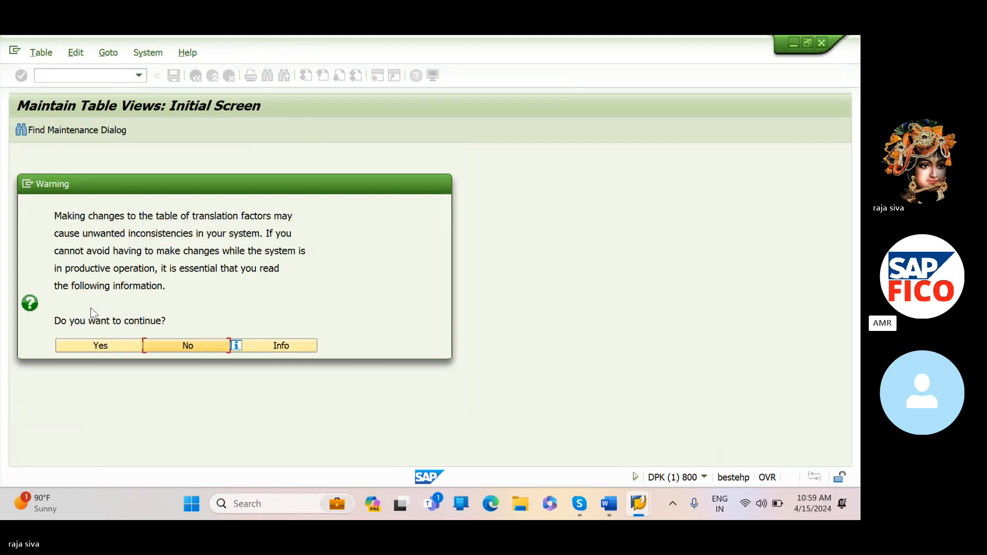
left_click(97, 346)
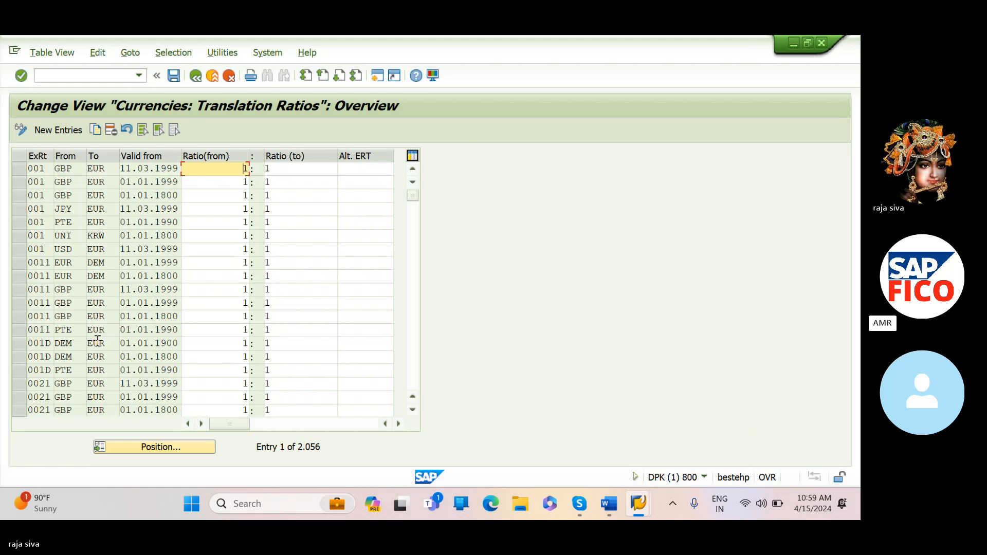
Create a new translation ratio entry for exchange rate type SI11 from USD to INR.
left_click(66, 129)
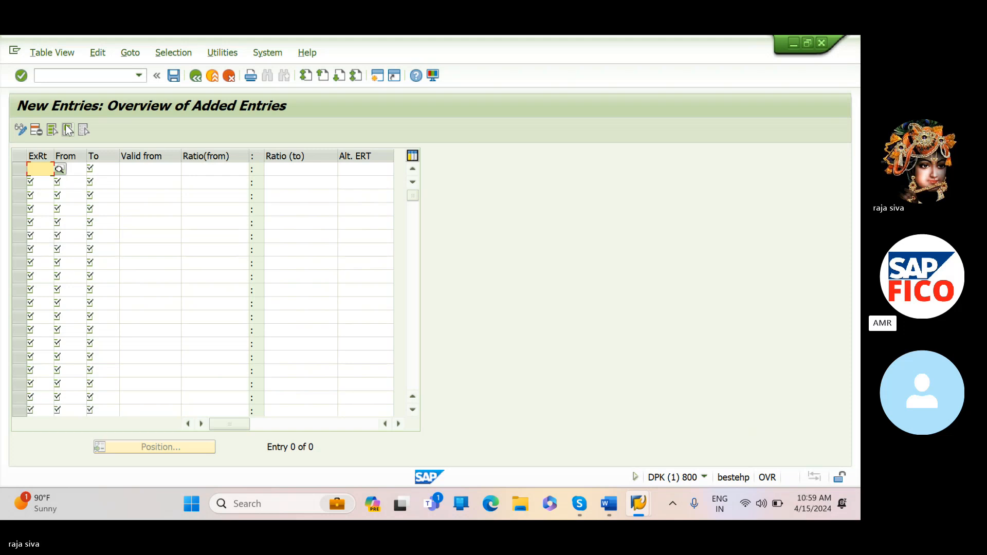
type("sil1")
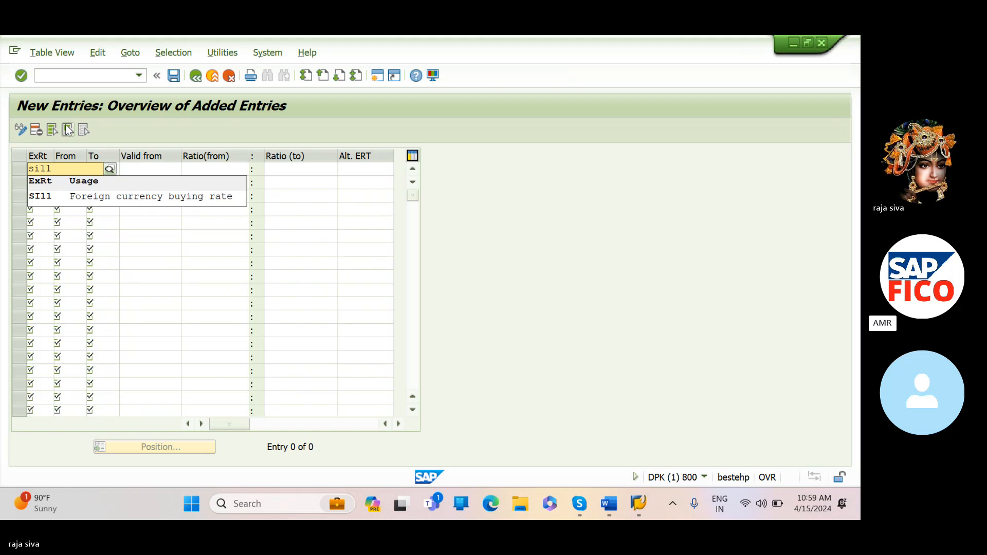
left_click(64, 195)
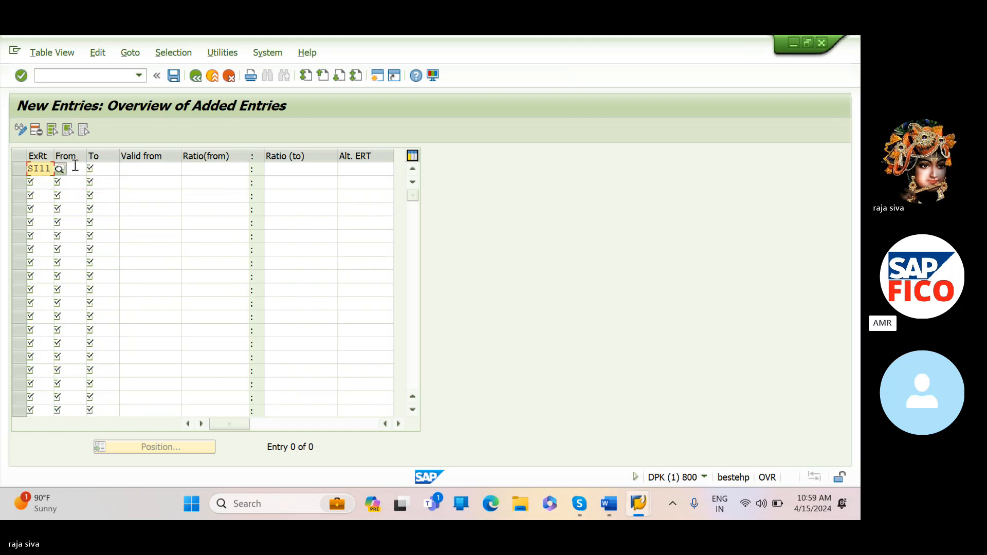
left_click(75, 165)
type("usd")
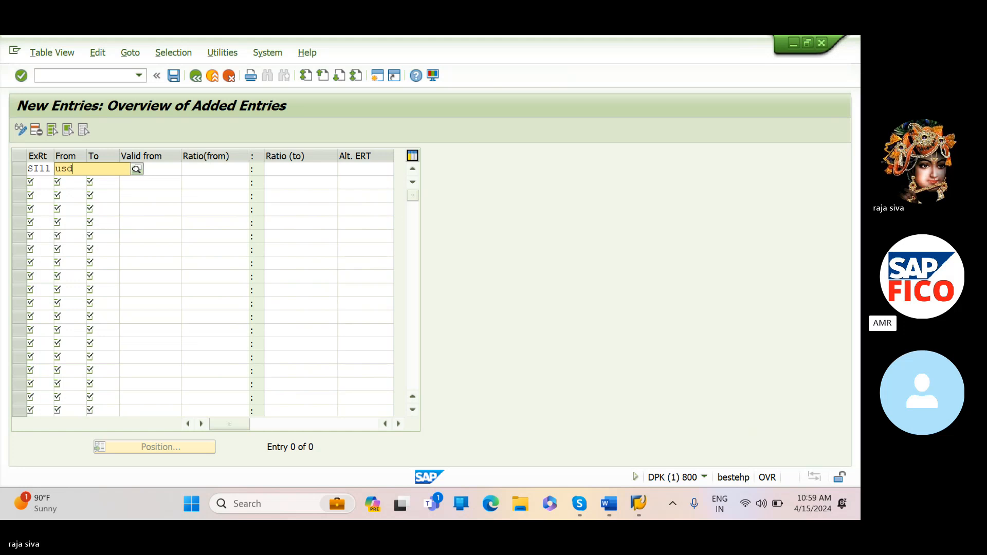
left_click(74, 191)
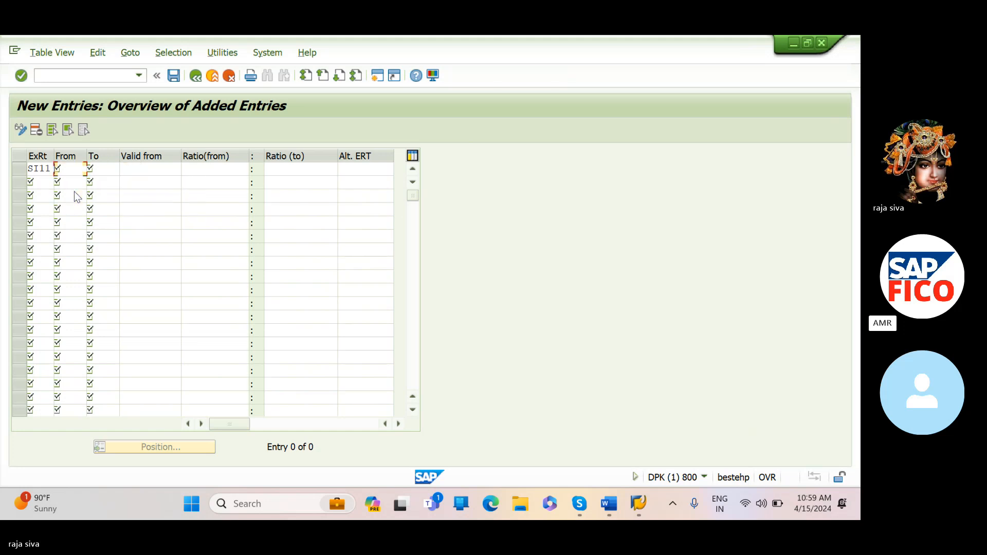
key("Tab")
type("inr")
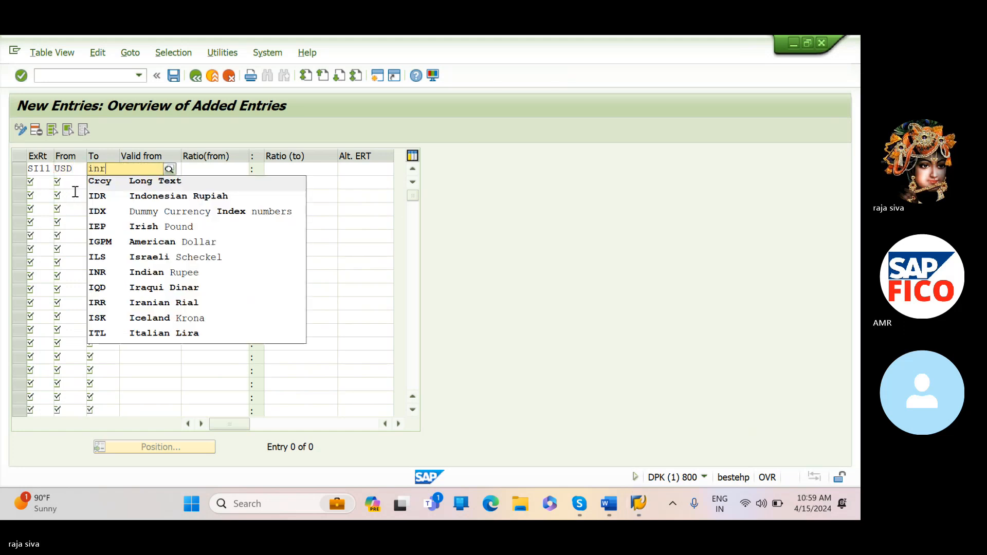
left_click(128, 192)
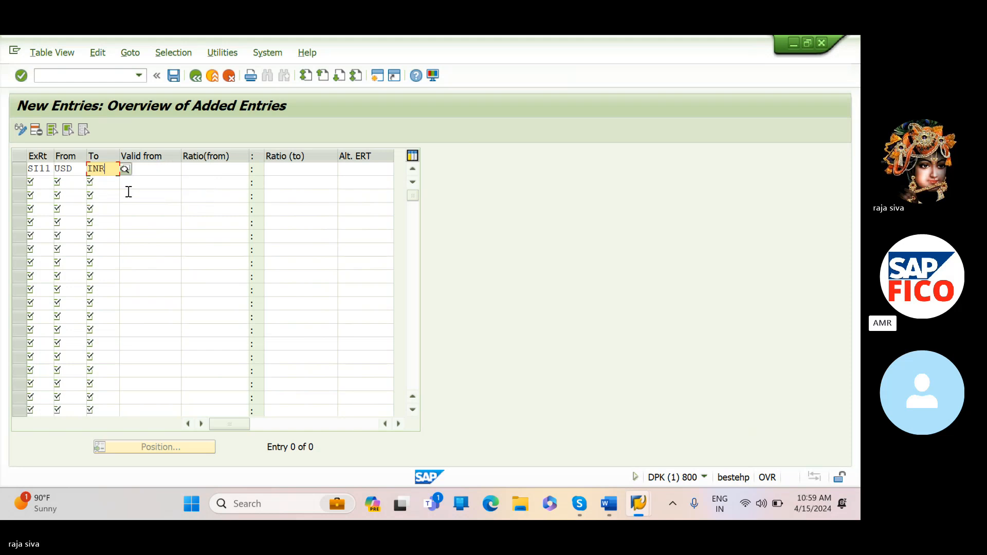
Make the SI11 entry valid from 15.04.2024 with a ratio of 1:1, leaving the alternative exchange rate type empty.
left_click(159, 173)
left_click(187, 170)
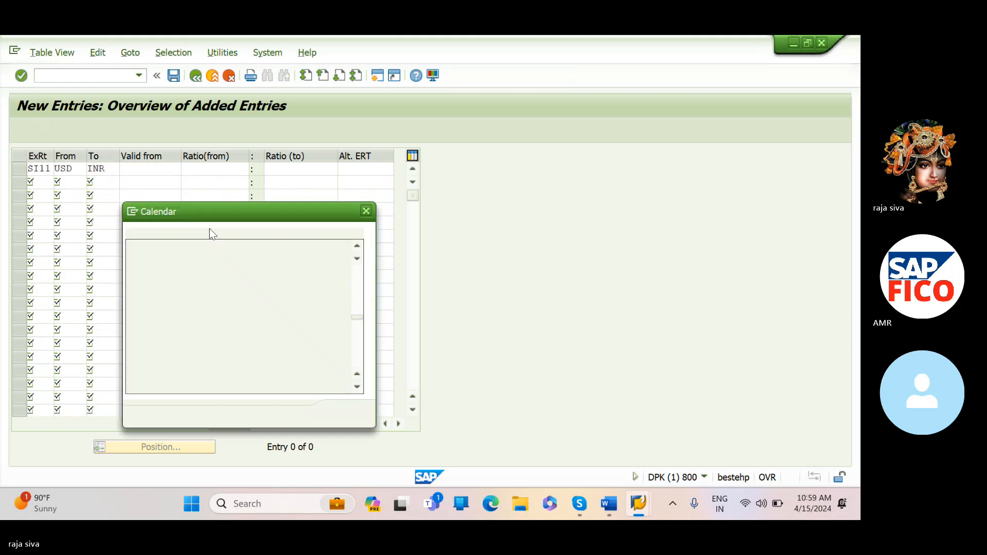
left_click(345, 414)
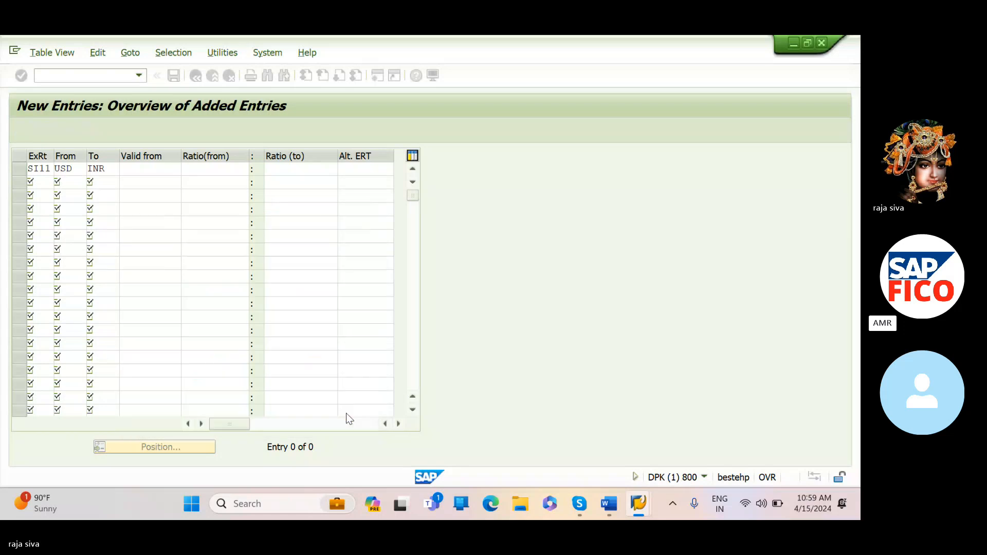
left_click(225, 170)
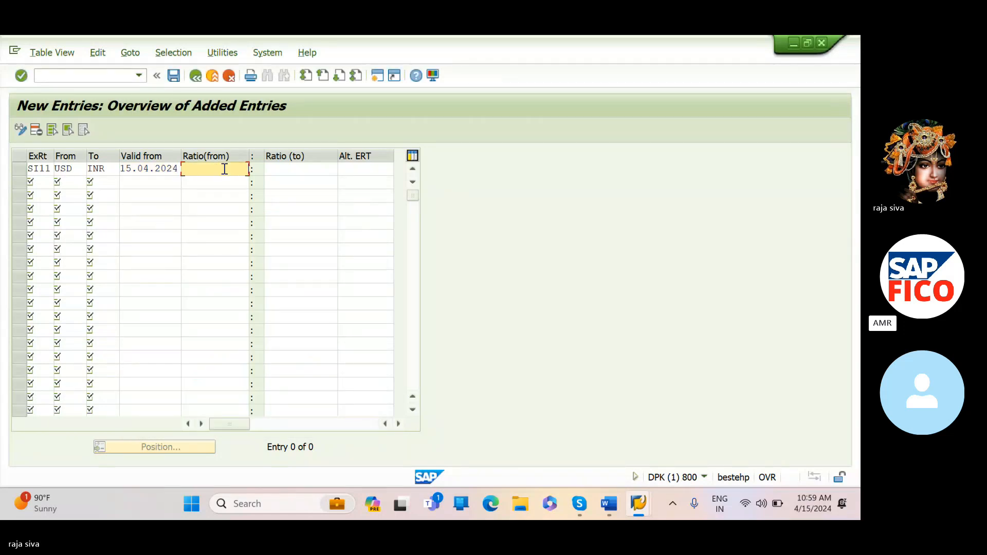
type("1")
key("Tab")
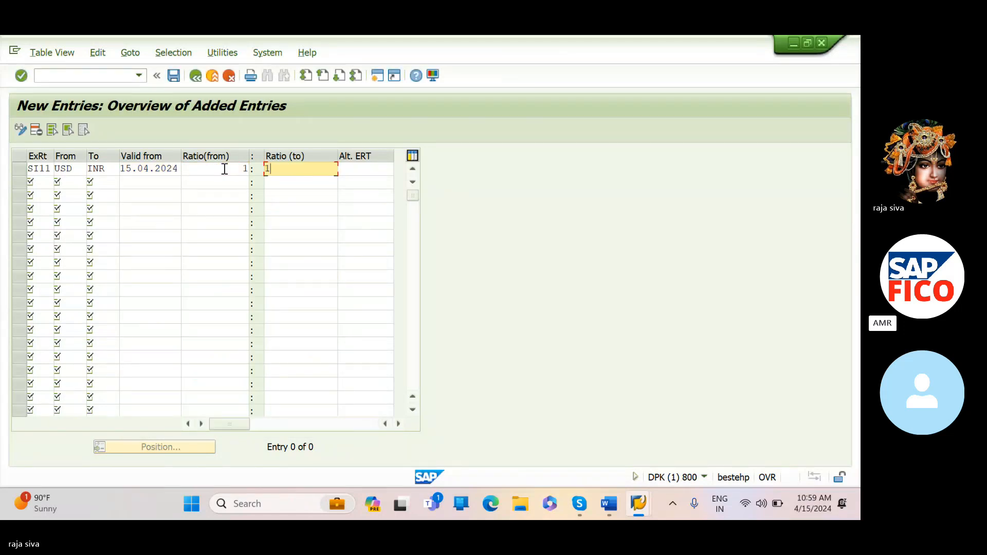
key("Tab")
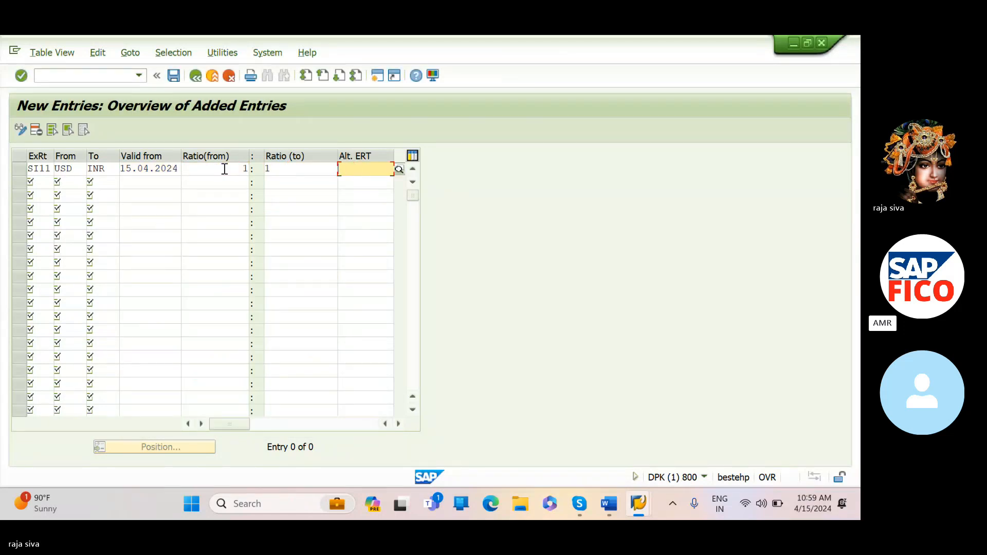
Add a second translation ratio entry for exchange rate type SI22 from USD to INR.
left_click(51, 183)
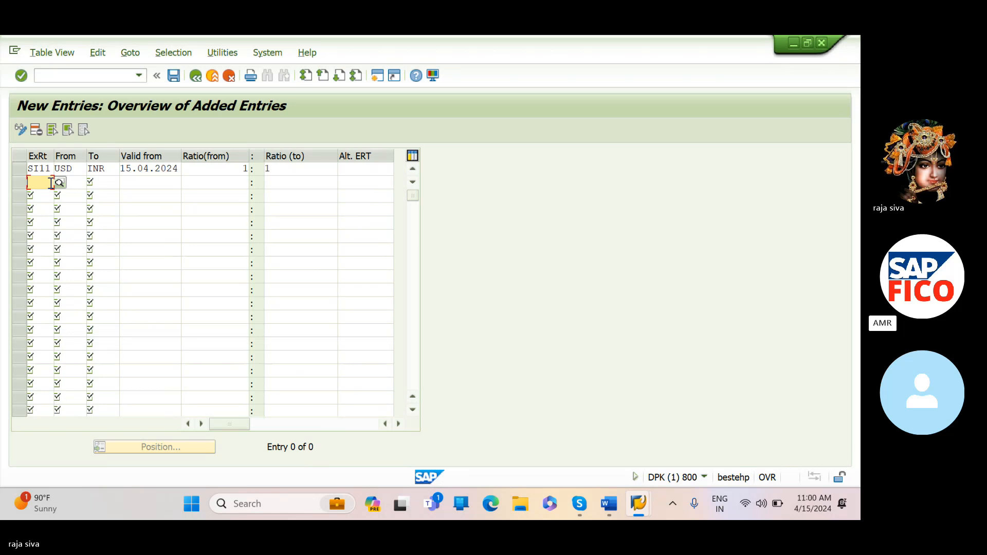
key("Caps_Lock")
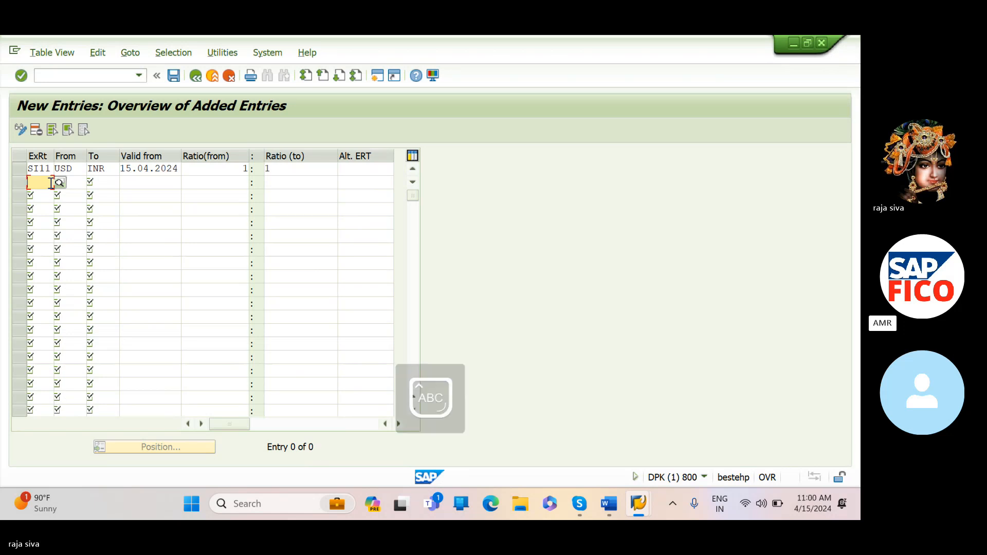
type("SI22")
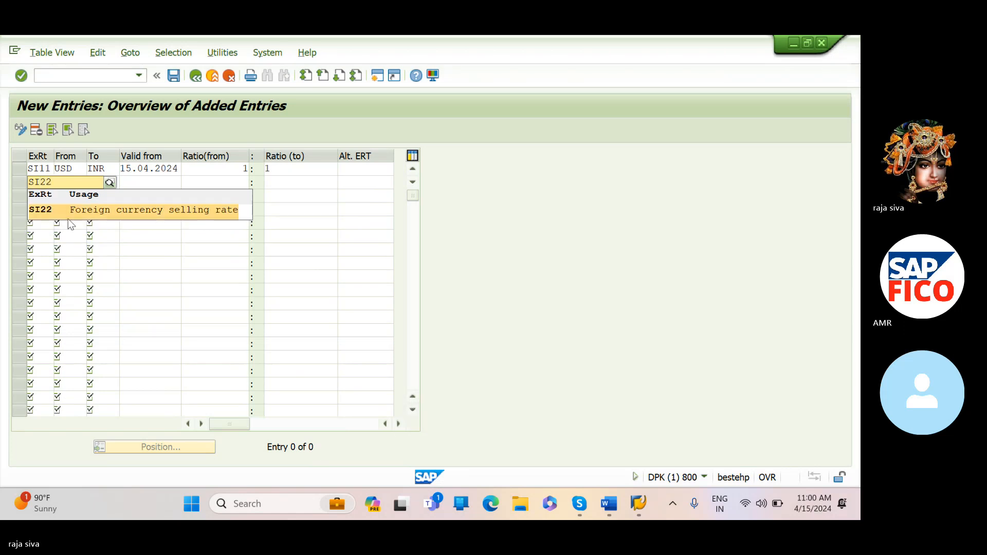
left_click(88, 208)
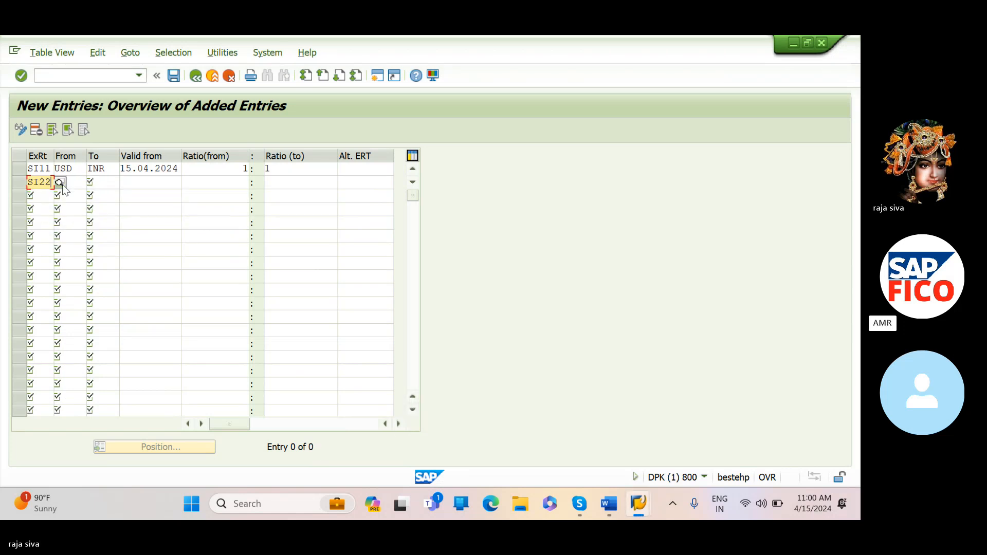
left_click(85, 178)
type("USD")
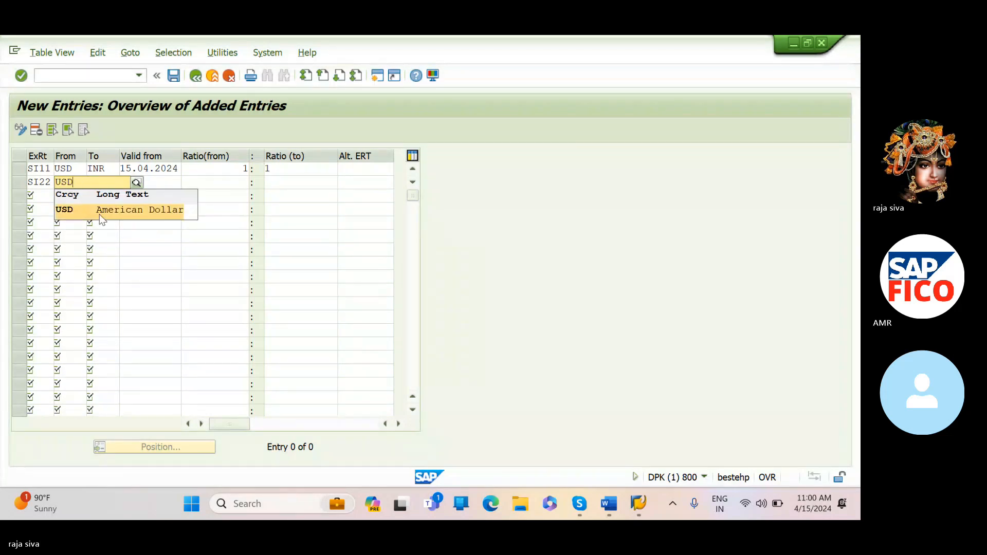
left_click(101, 220)
key("Tab")
type("INR")
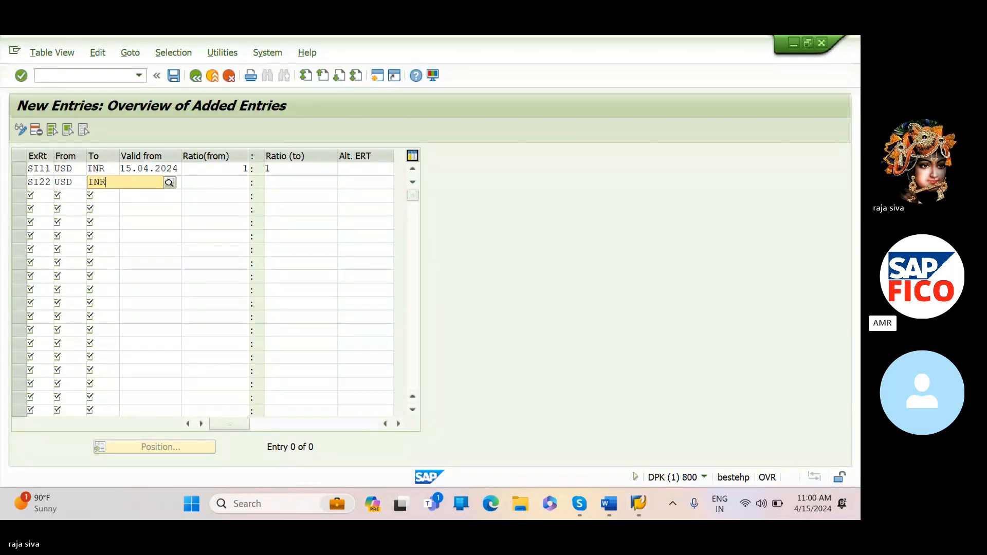
Make the SI22 entry valid from 15.04.2024 with a ratio of 1:1.
key("Tab")
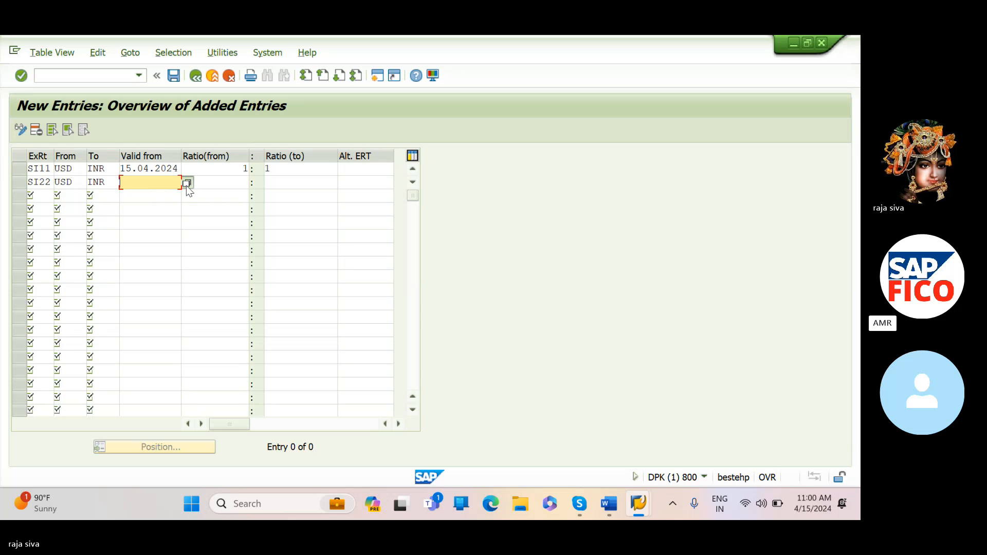
left_click(187, 184)
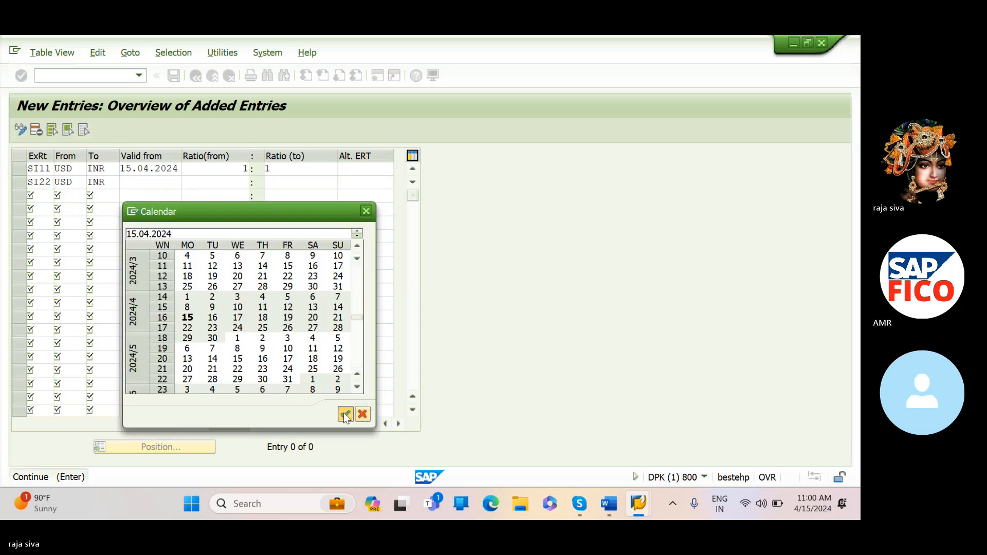
left_click(344, 412)
left_click(241, 183)
type("1")
key("Tab")
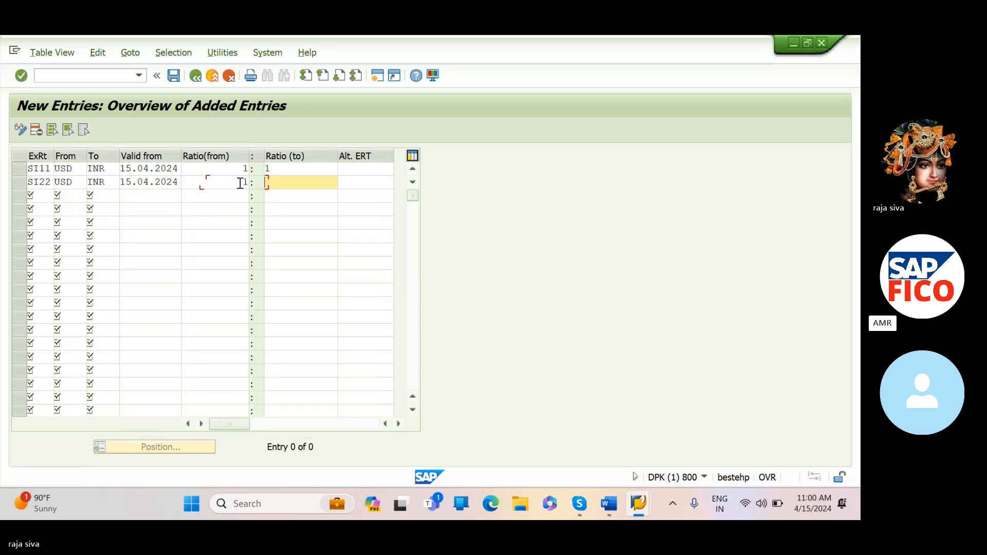
Add a third translation ratio entry for exchange rate type SI33 from USD to INR.
left_click(45, 195)
type("SI33")
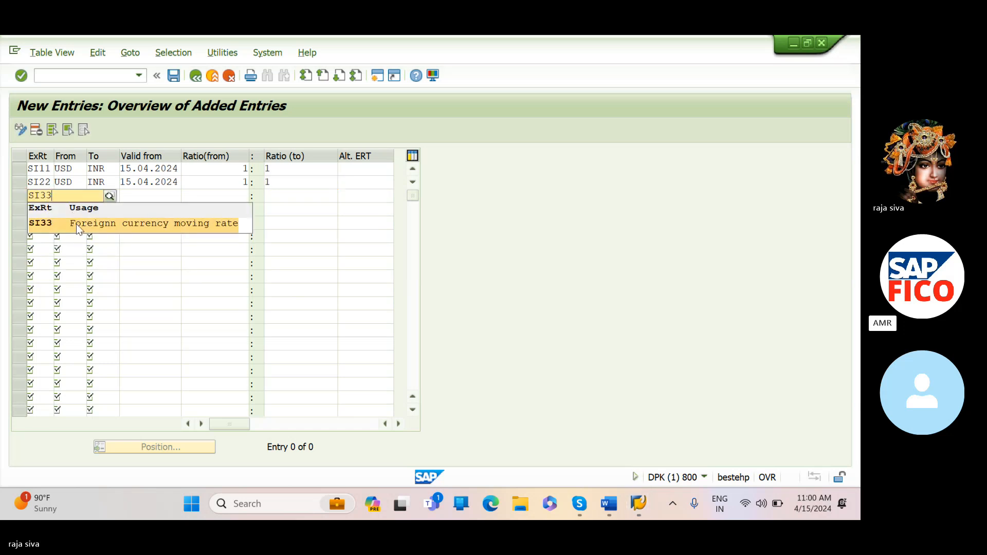
left_click(76, 224)
left_click(73, 196)
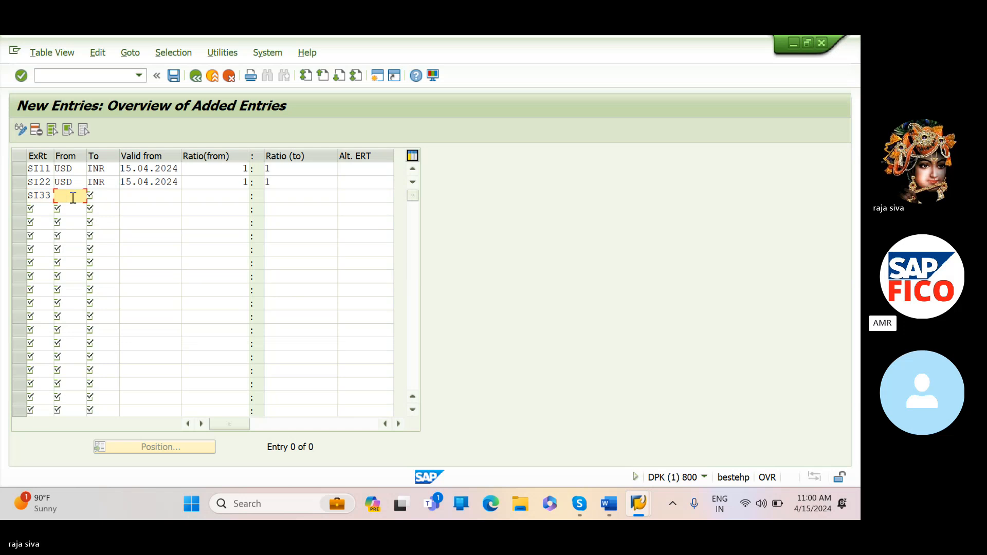
type("USD")
key("Tab")
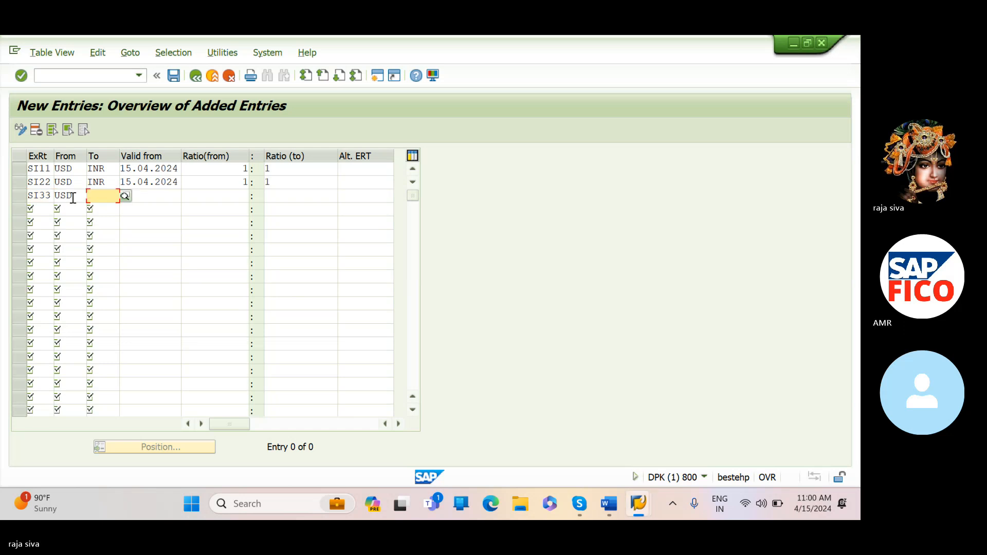
type("INR")
key("Tab")
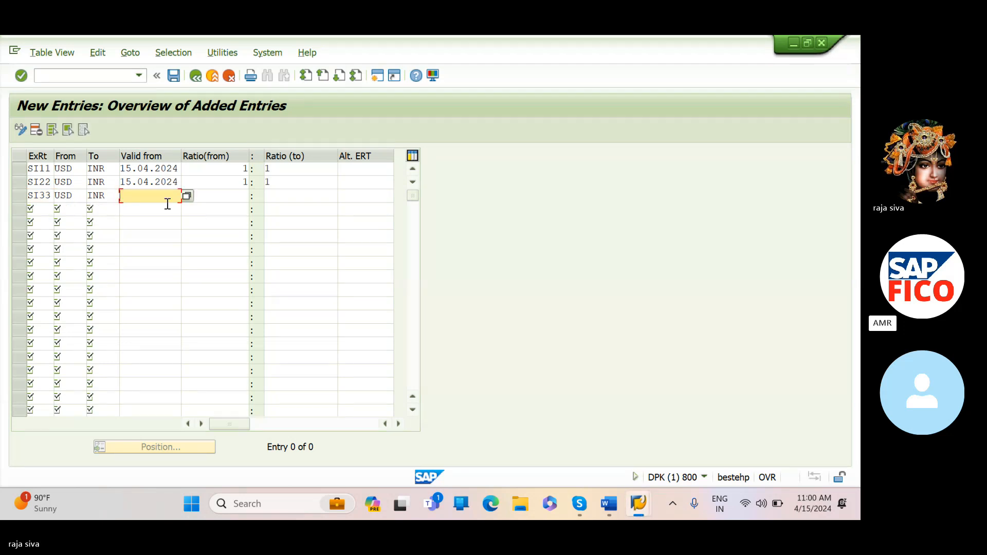
Make the SI33 translation ratio entry valid from 15.04.2024 with a ratio of 1:1.
left_click(187, 199)
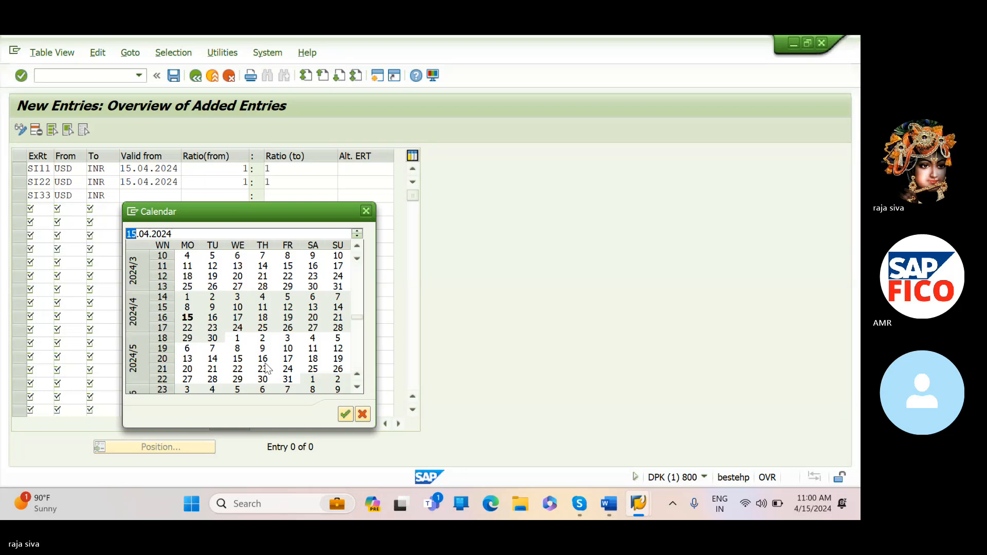
left_click(345, 415)
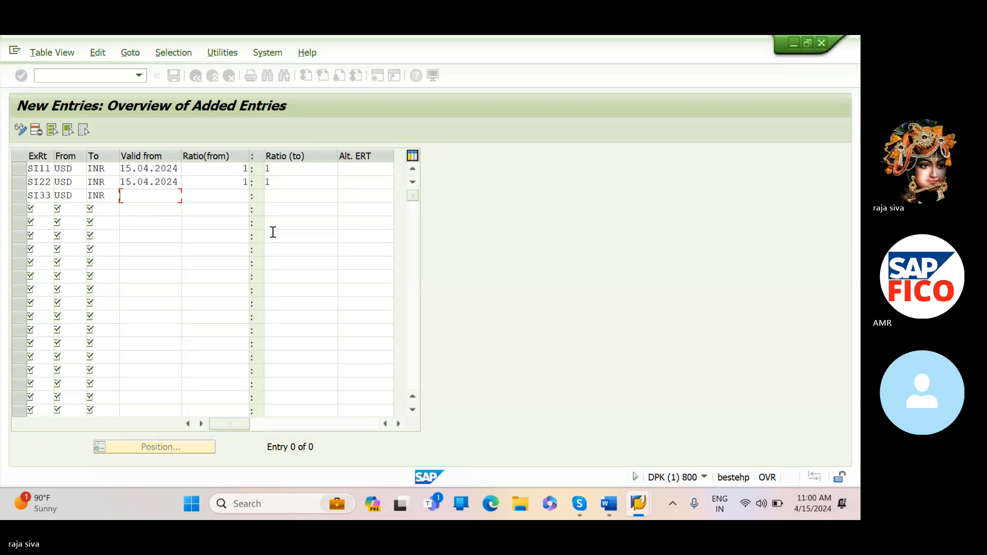
left_click(244, 200)
type("1")
key("Tab")
type("1")
key("Tab")
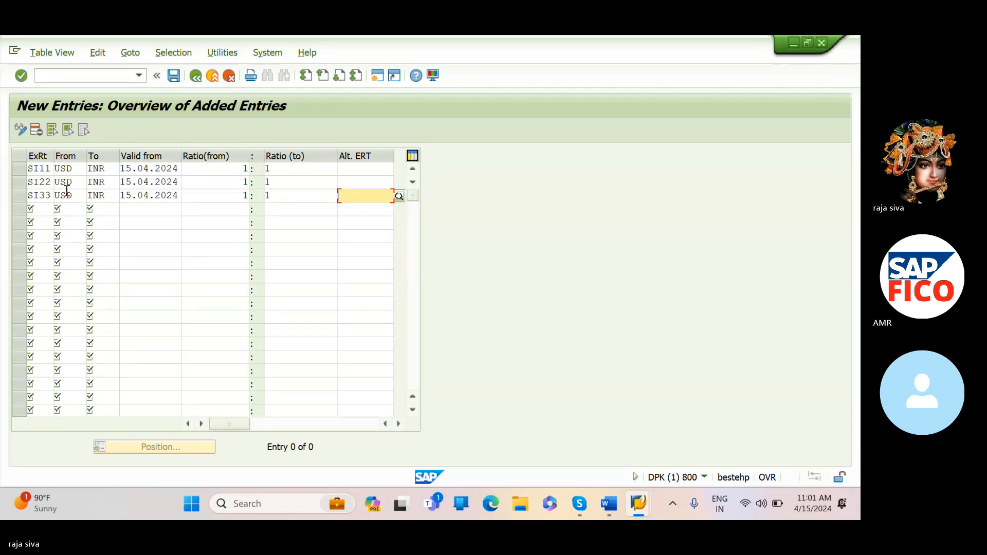
Save the three translation ratio entries under customizing request DPKK900336.
key("Return")
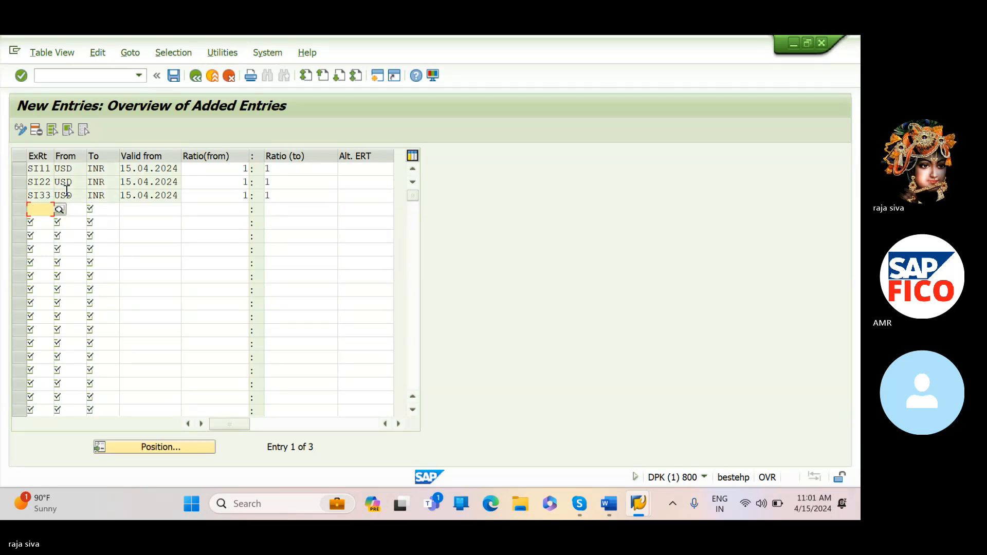
left_click(179, 76)
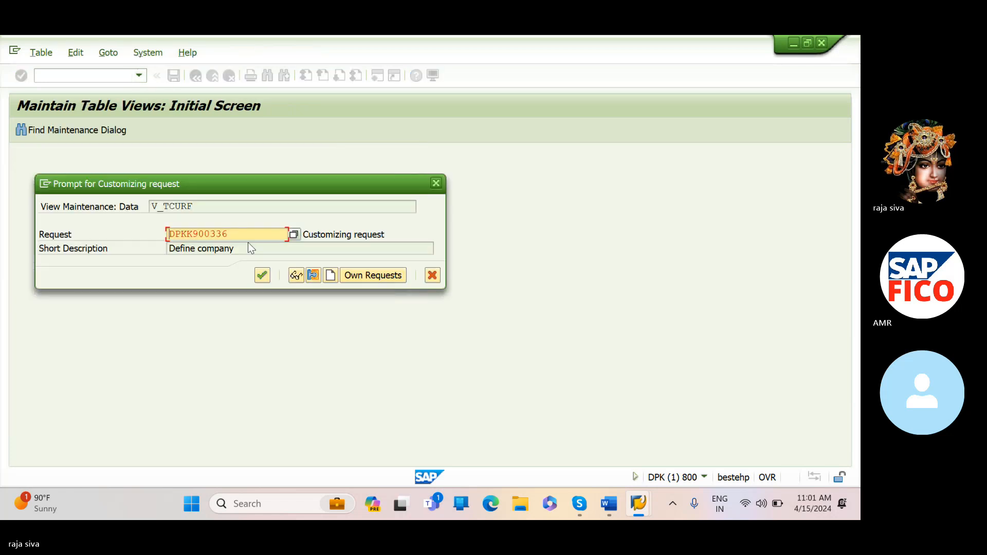
left_click(263, 275)
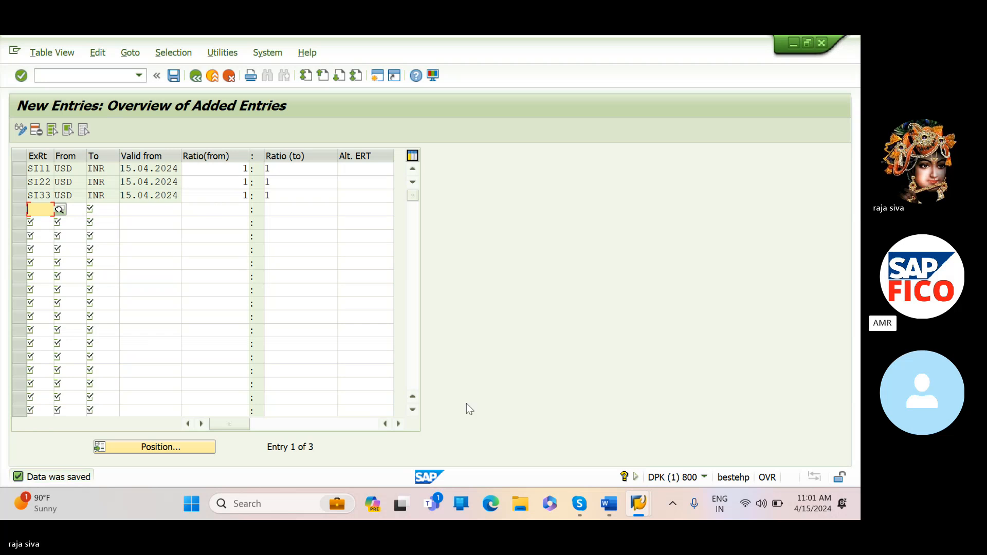
Check the Word notes for the transaction code for maintaining exchange rates and return to SAP.
left_click(607, 506)
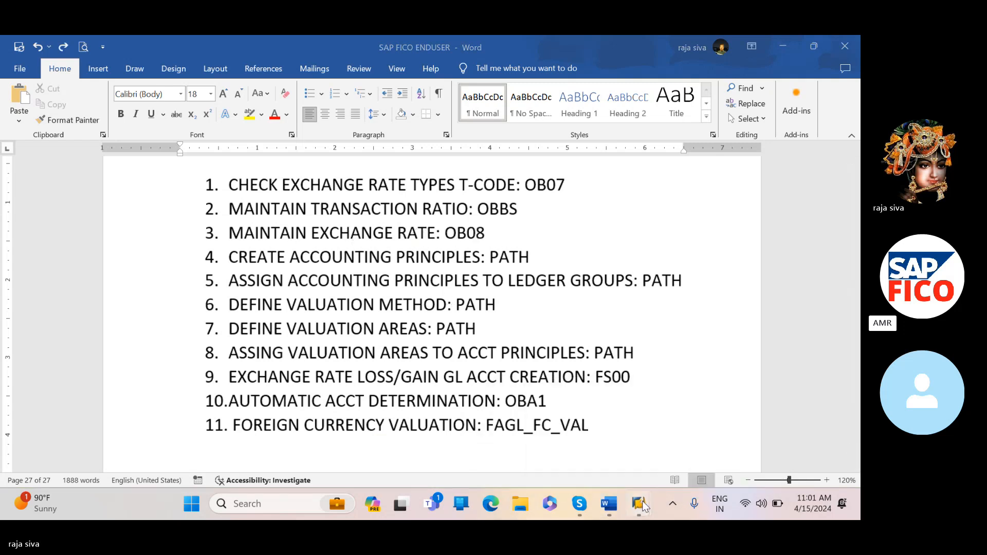
mouse_move(643, 503)
left_click(693, 427)
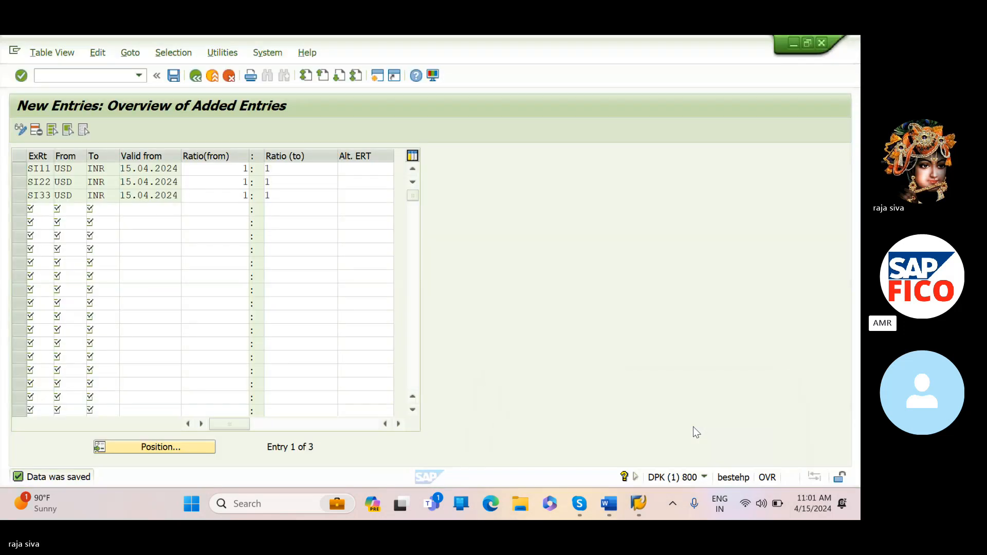
Leave the translation ratios and open the currency exchange rates with transaction OB08.
left_click(70, 76)
type("/NOB09")
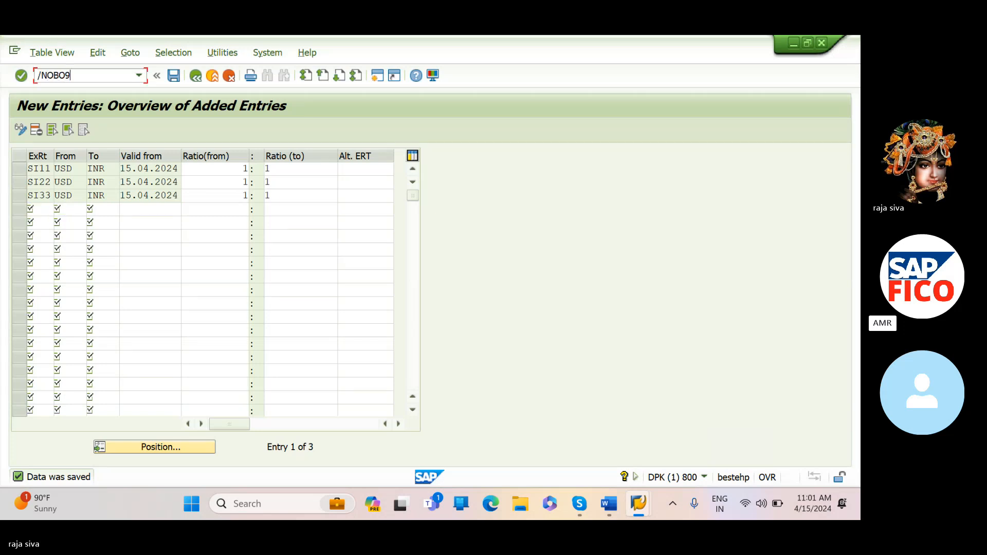
key("BackSpace")
type("8")
key("Return")
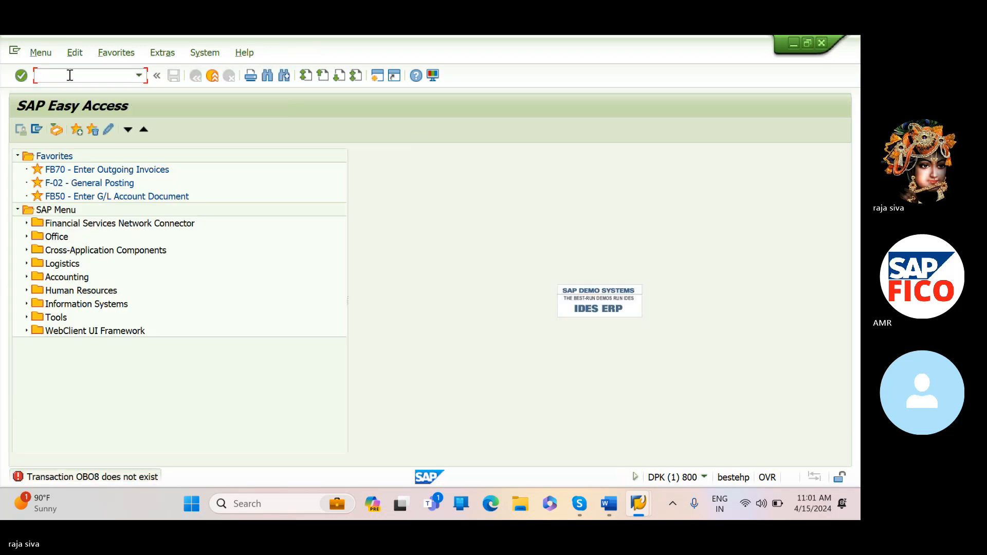
type("OBO")
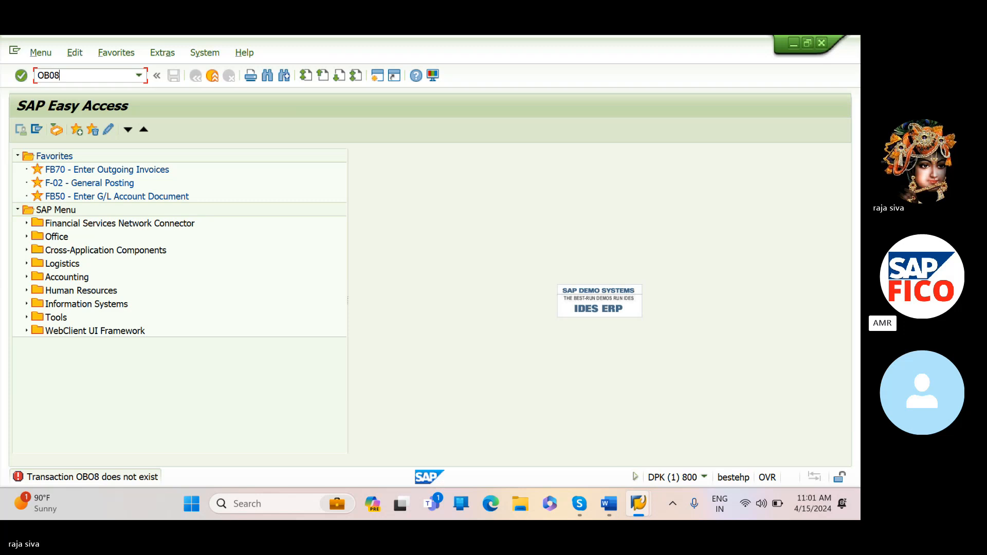
type("8")
key("Return")
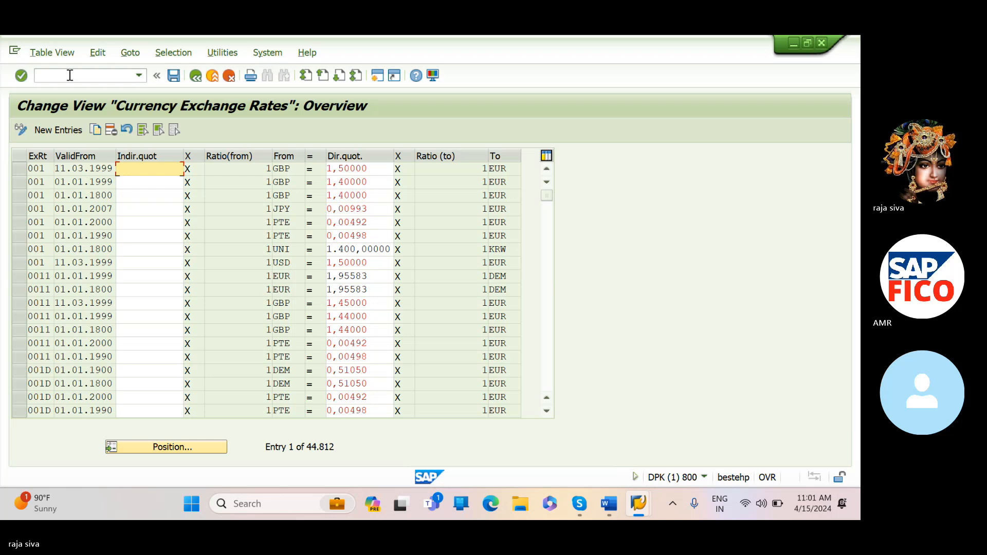
Add a new currency exchange rate entry for exchange rate type SI11 valid from 15.04.2024.
left_click(72, 129)
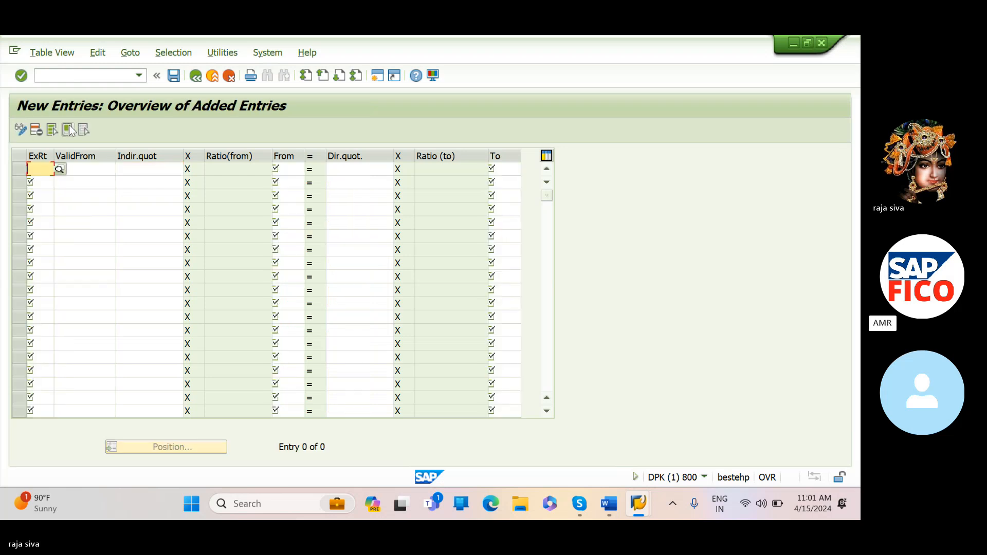
type("S")
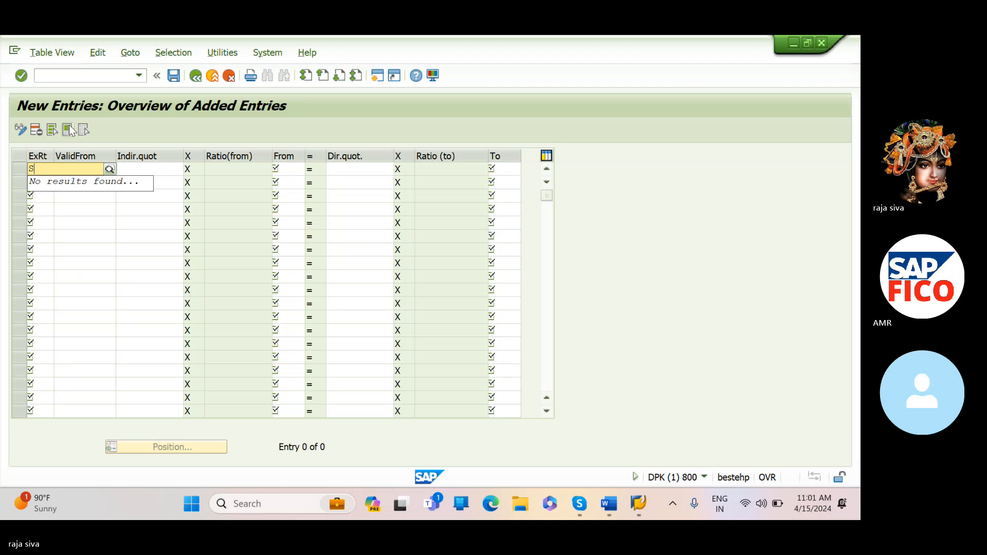
type("I11")
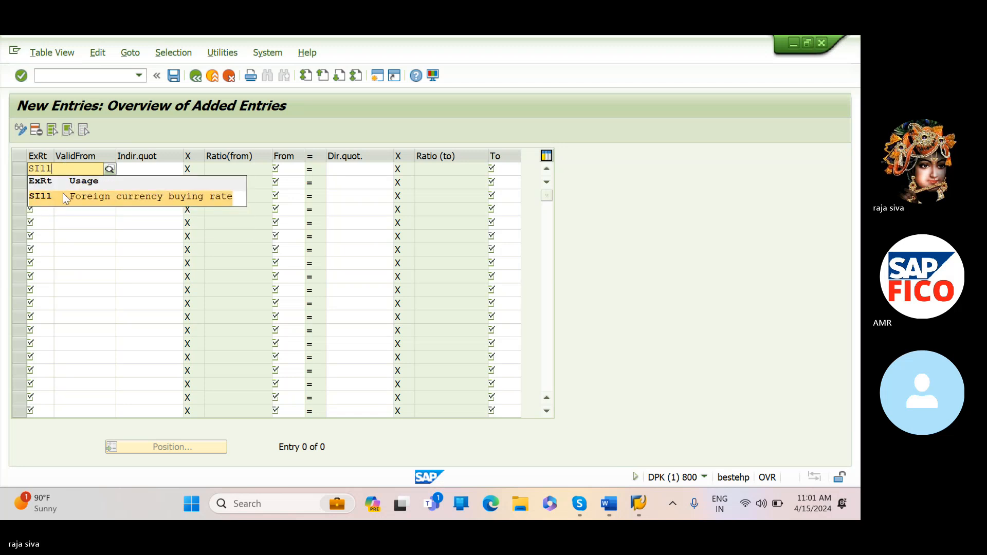
left_click(63, 197)
left_click(92, 168)
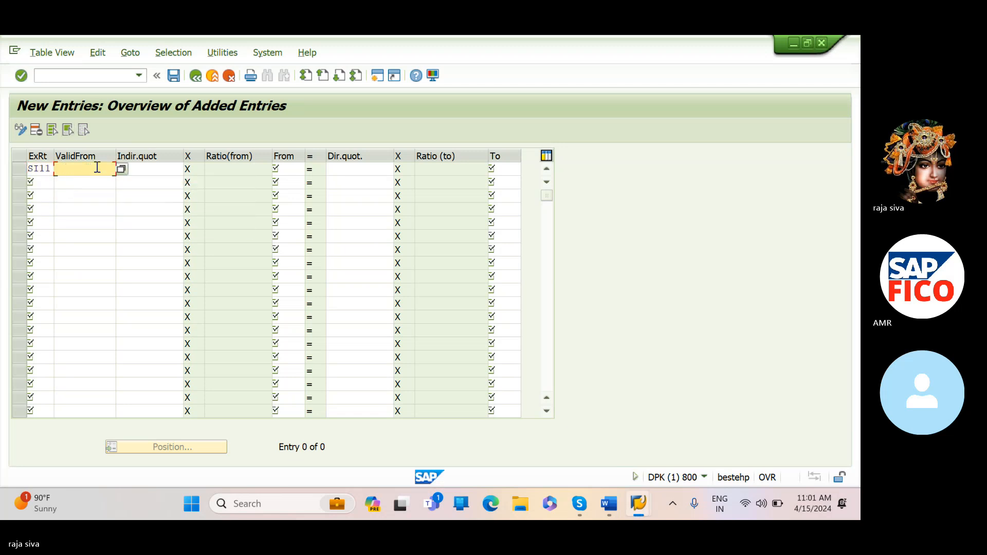
left_click(123, 167)
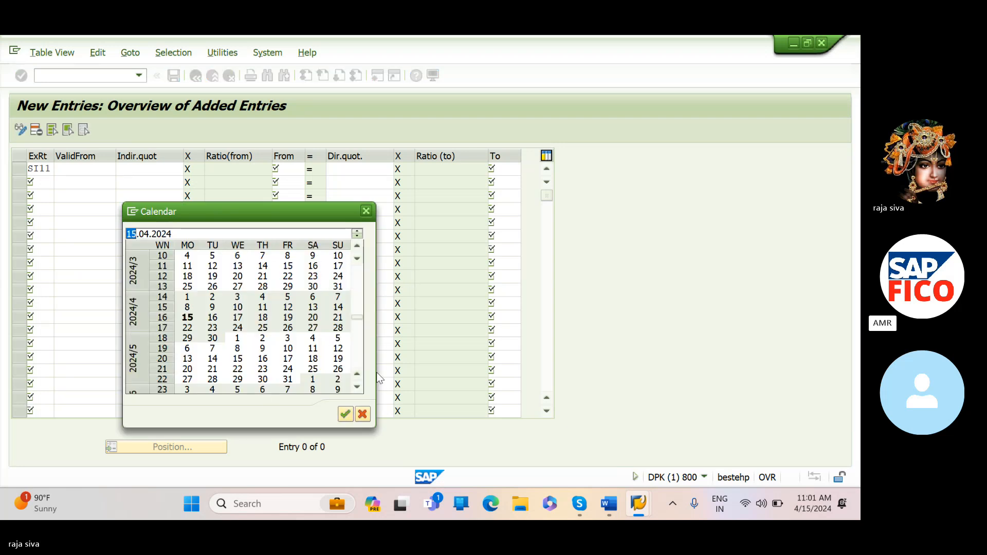
left_click(345, 413)
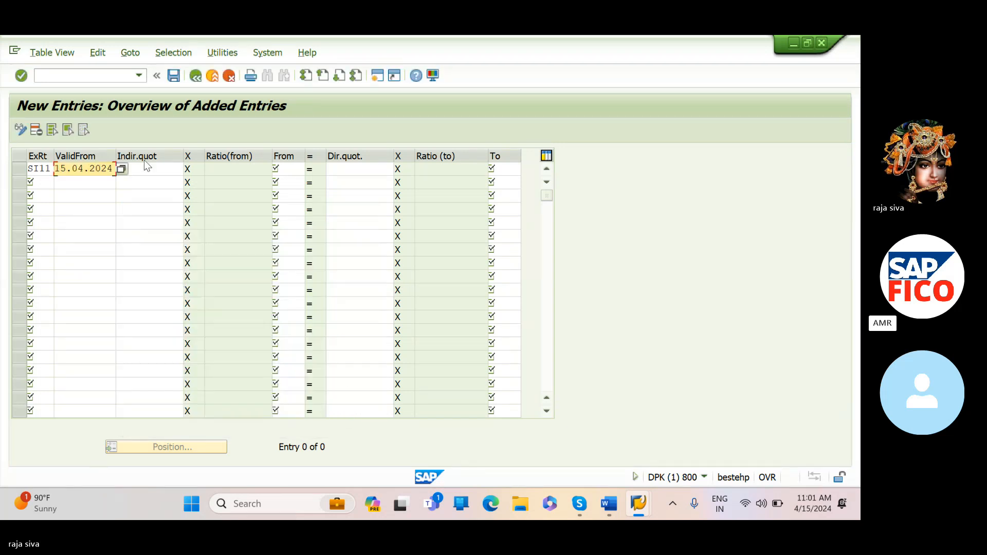
Set the SI11 exchange rate from USD to INR with a direct quotation of 76.
left_click(280, 168)
type("USD")
key("Tab")
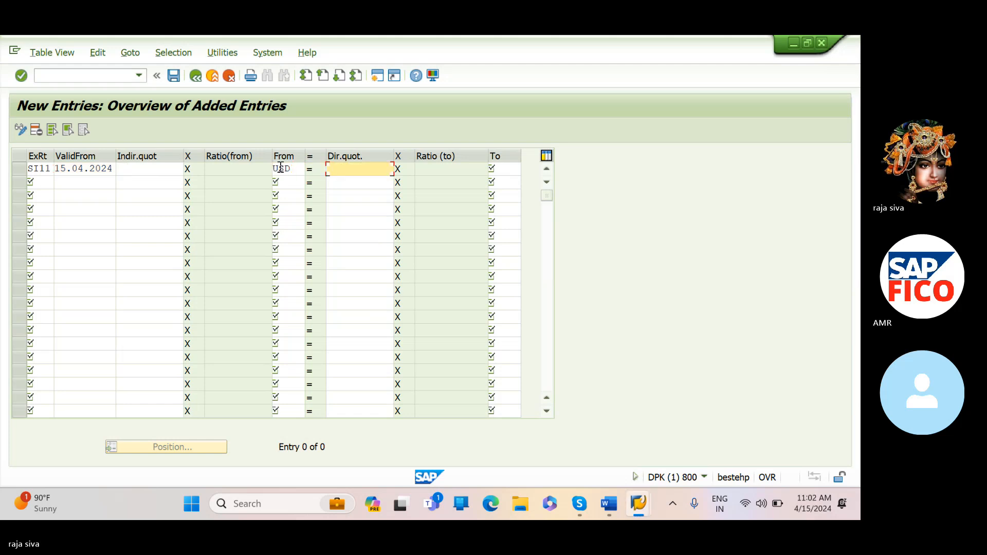
key("Tab")
type("NR")
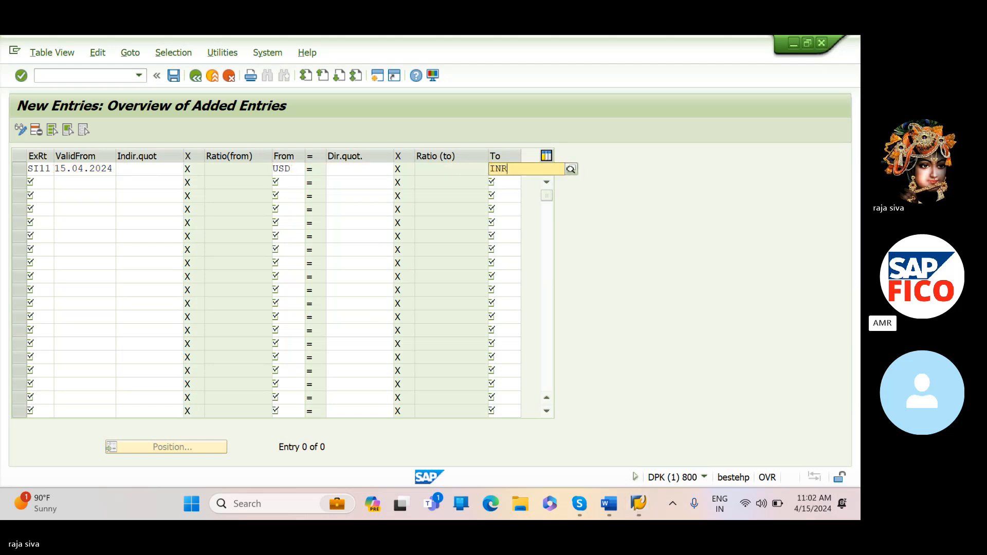
key("Tab")
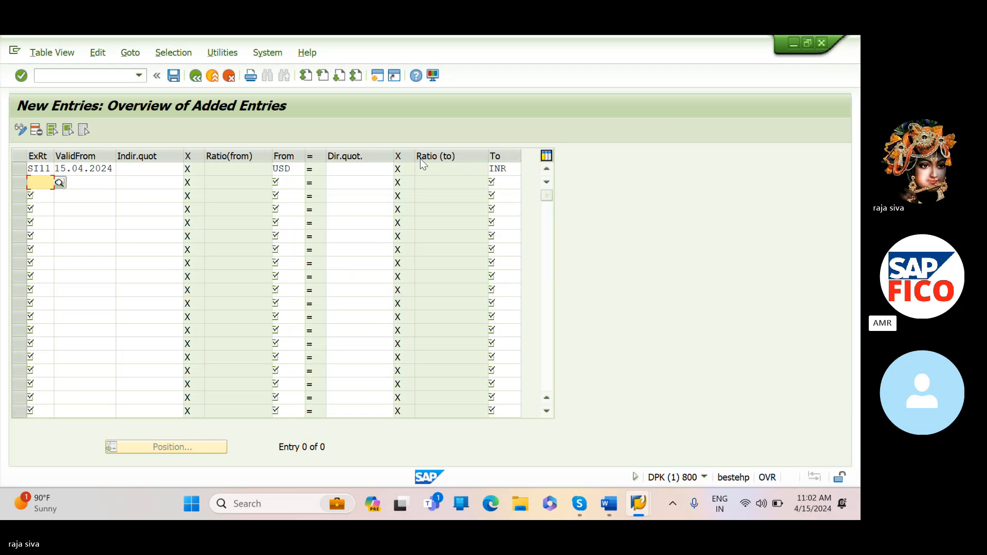
left_click(359, 169)
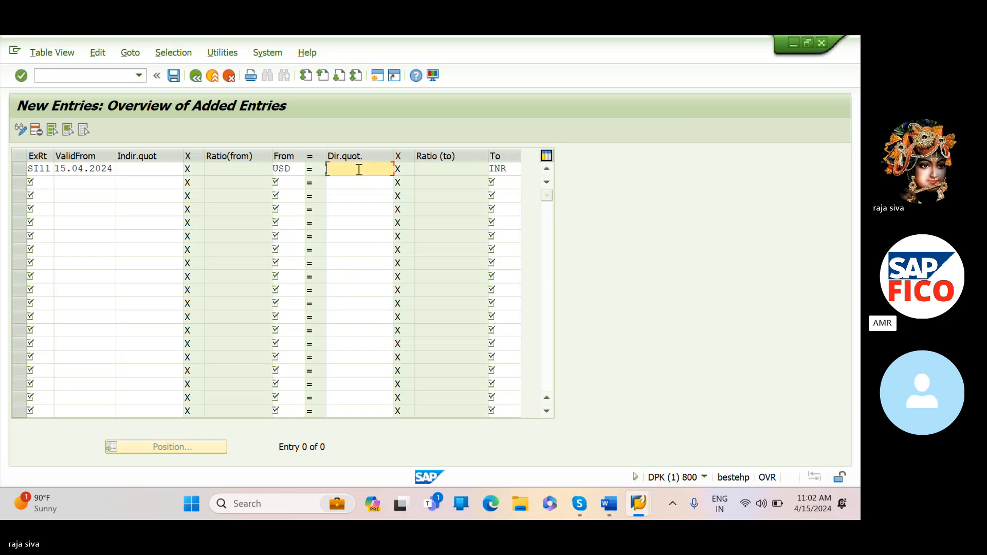
type("76")
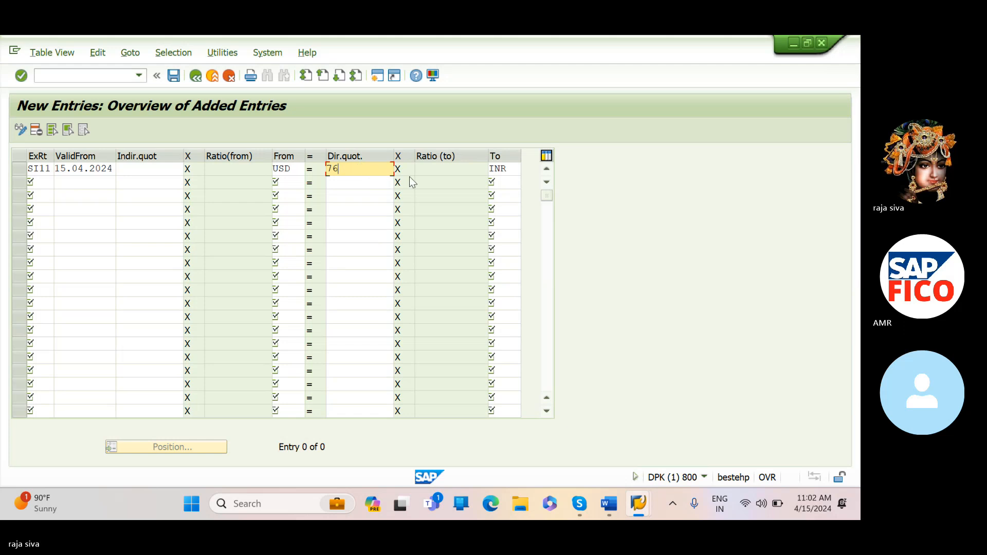
left_click(462, 165)
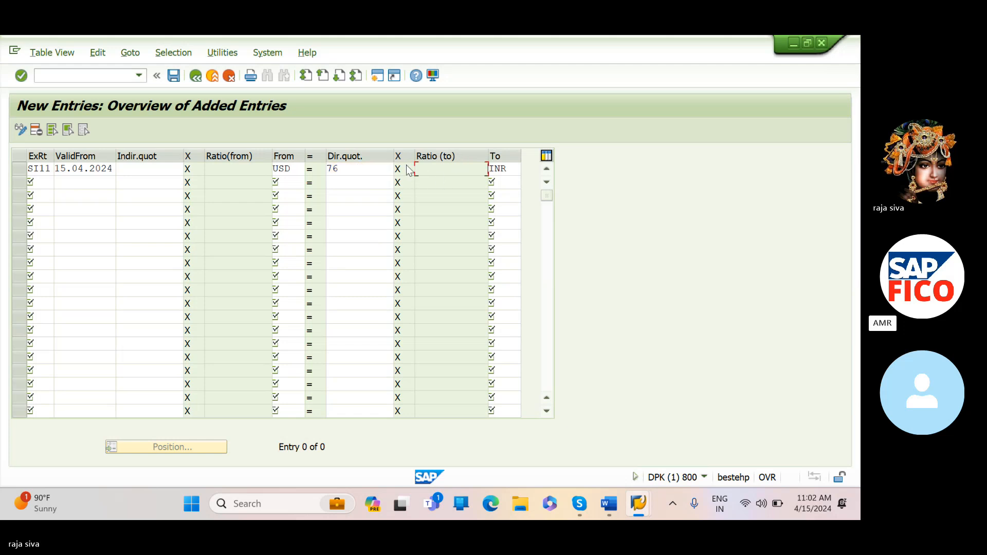
Add a second exchange rate entry for exchange rate type SI22 valid from 15.04.2024.
left_click(49, 183)
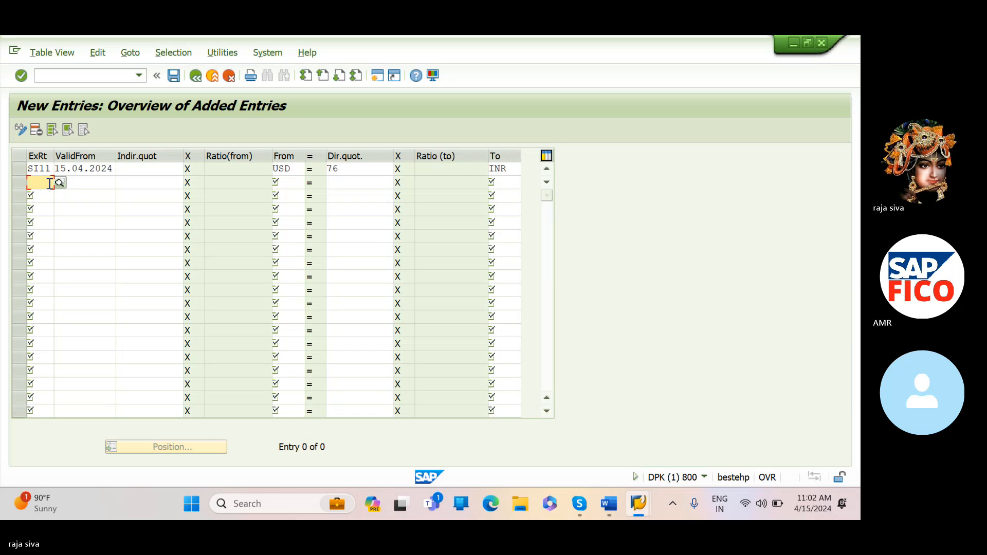
type("SI22")
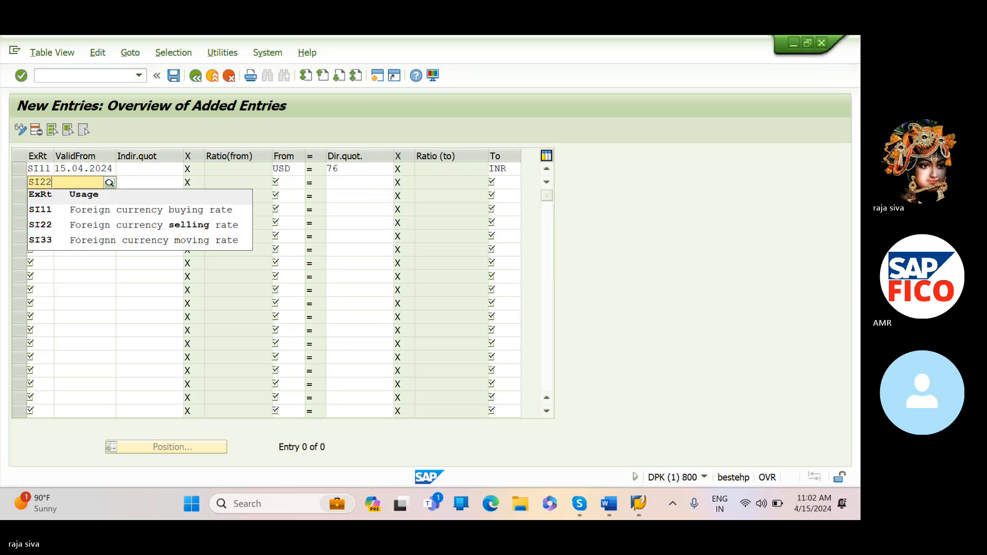
key("Tab")
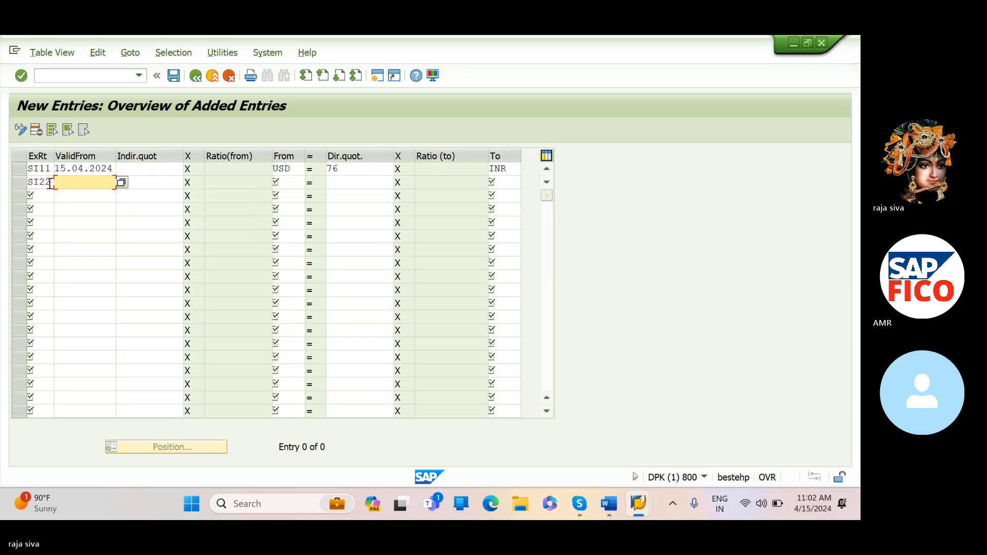
left_click(120, 183)
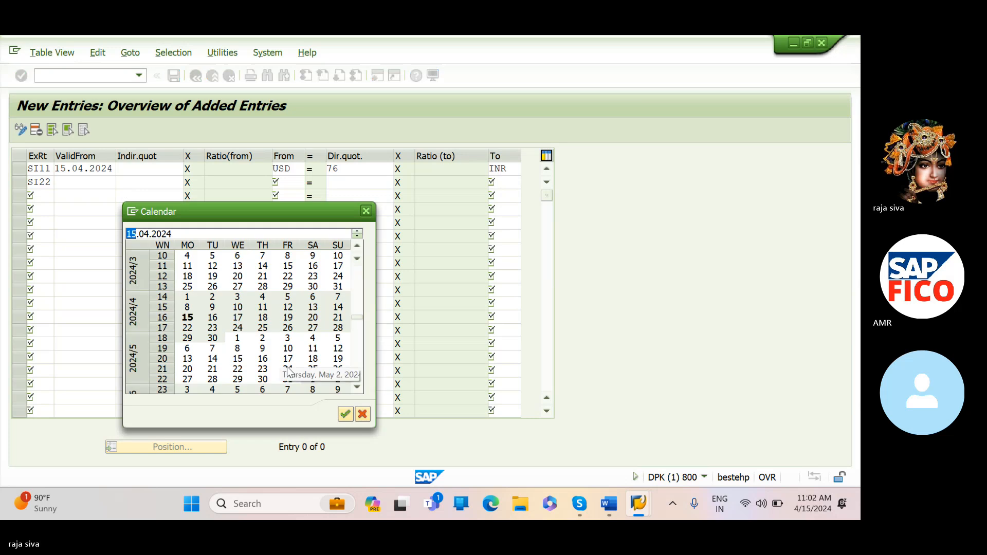
left_click(345, 414)
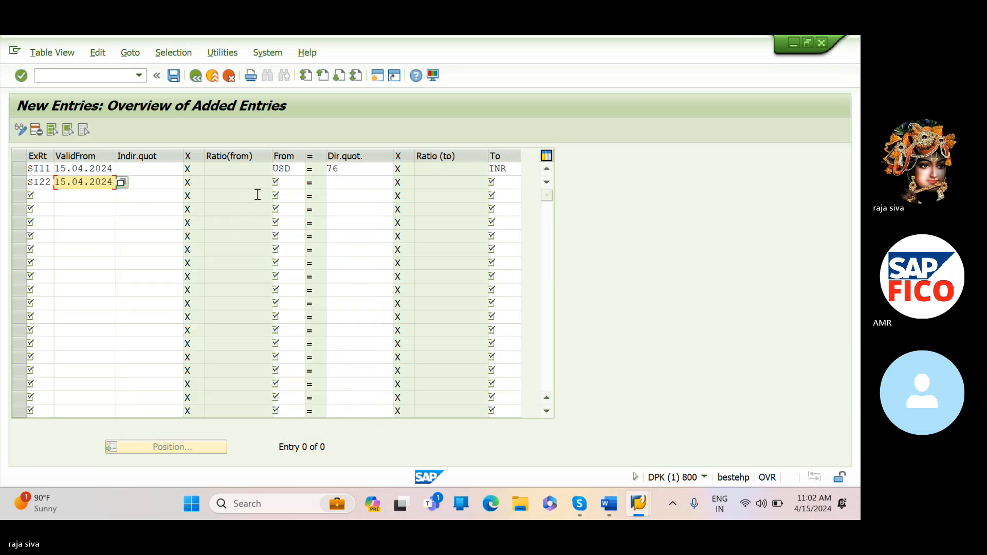
Set the SI22 exchange rate from USD to INR with a direct quotation of 76.
left_click(290, 182)
type("U")
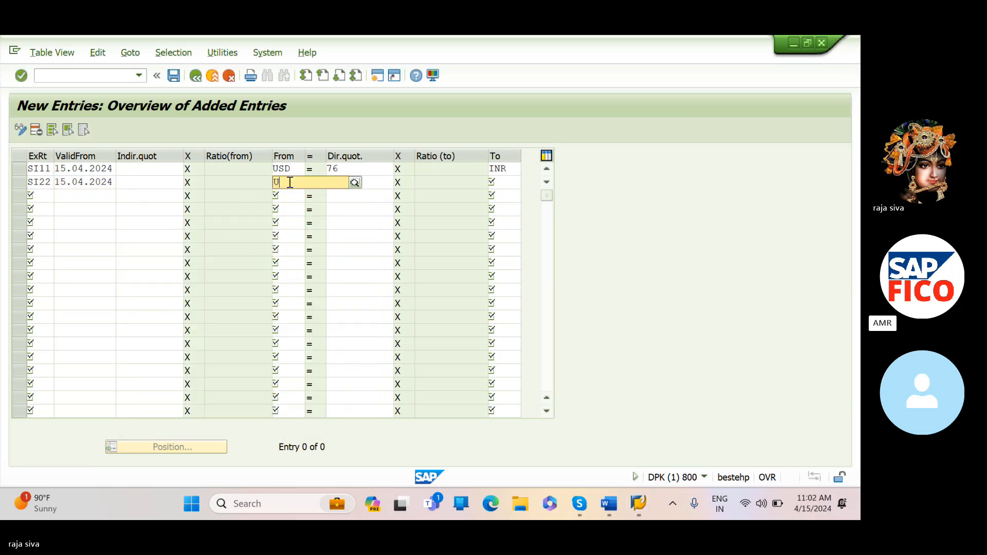
type("SD")
left_click(292, 211)
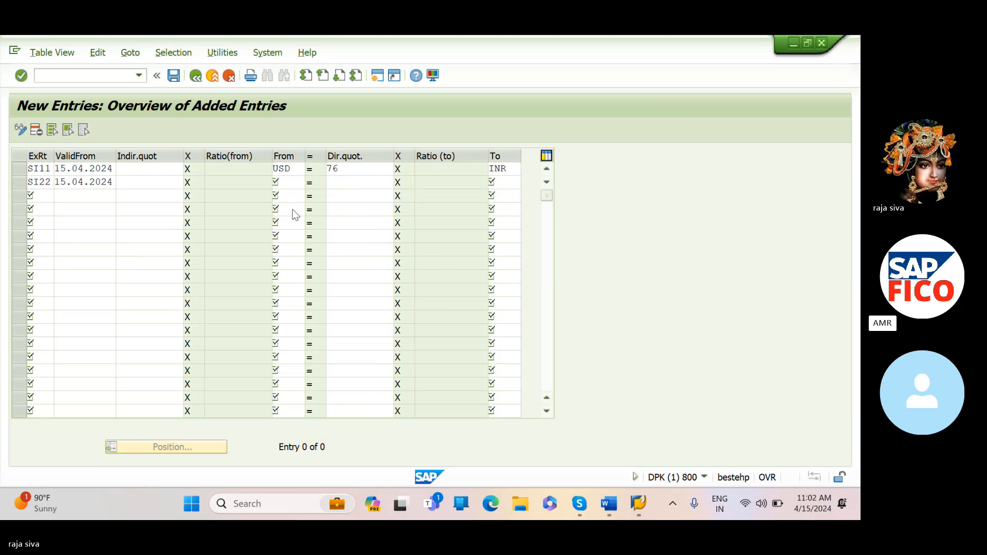
left_click(372, 184)
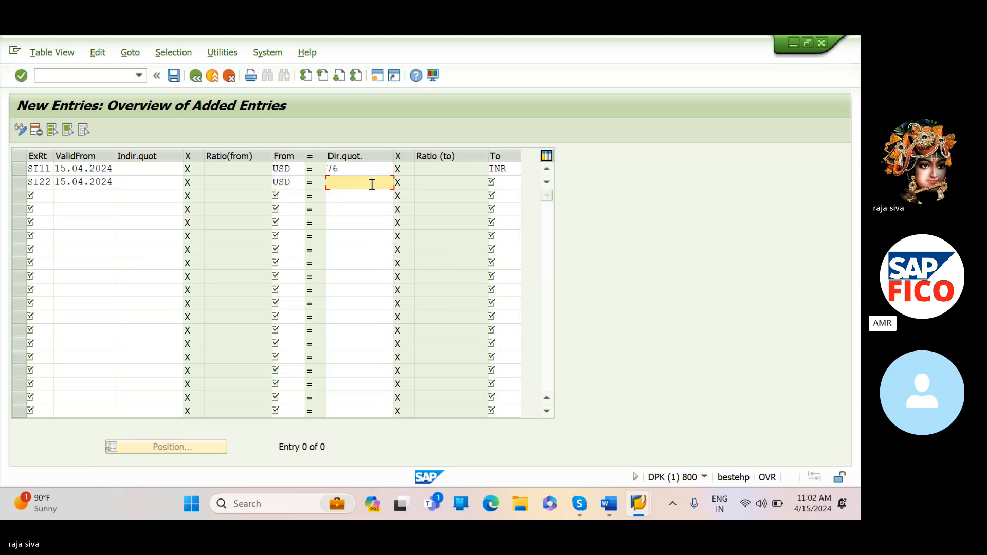
type("76")
key("Tab")
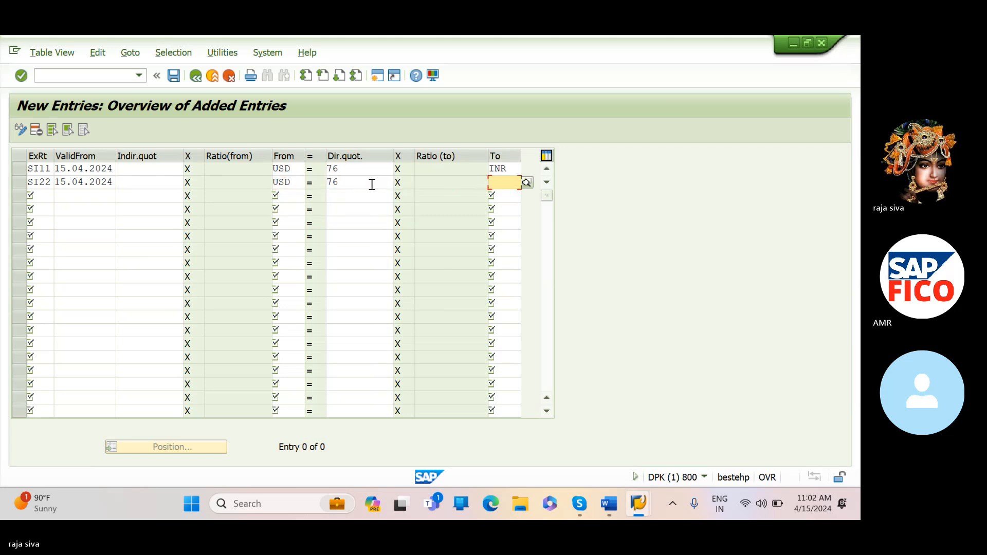
type("INR")
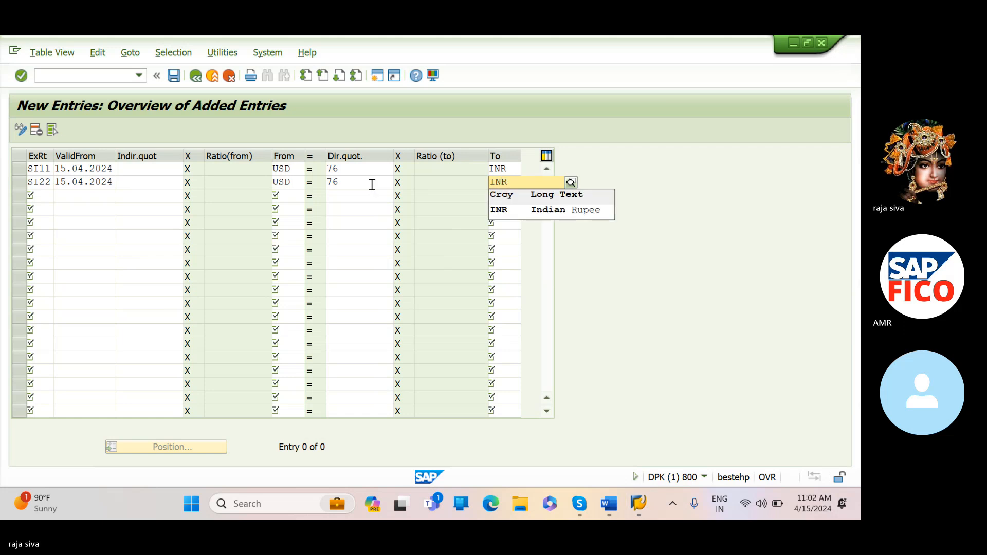
key("Tab")
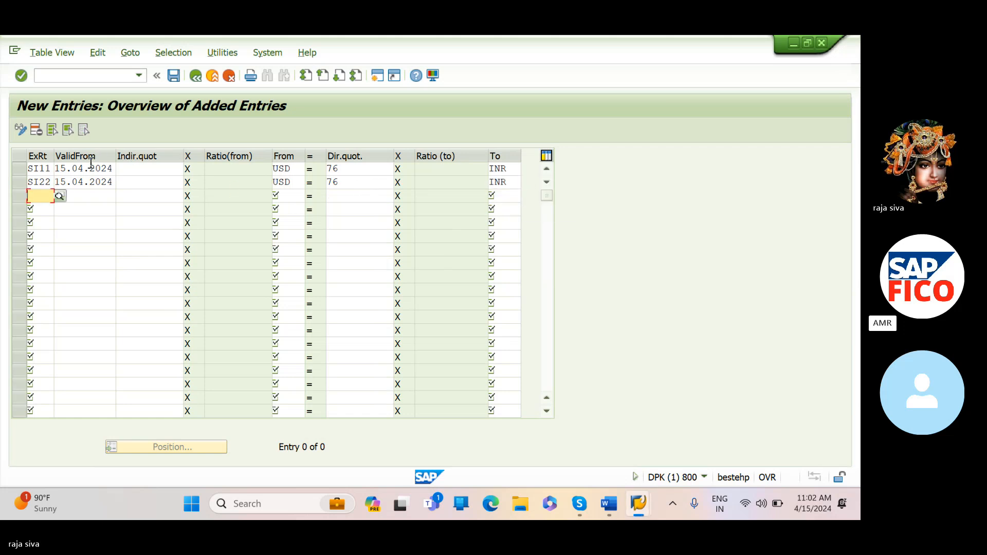
Add a third exchange rate entry for exchange rate type SI33 valid from 15.04.2024.
type("SI33")
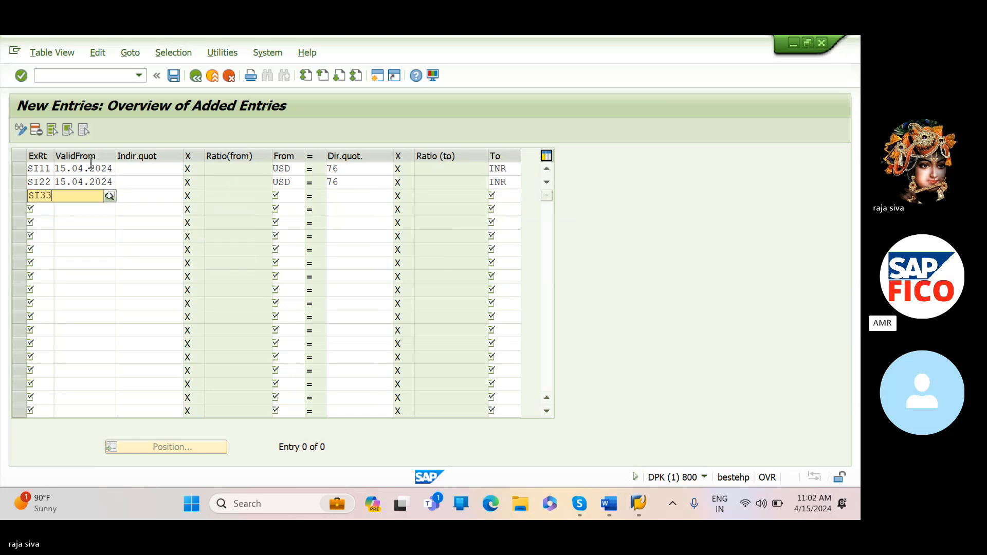
key("Tab")
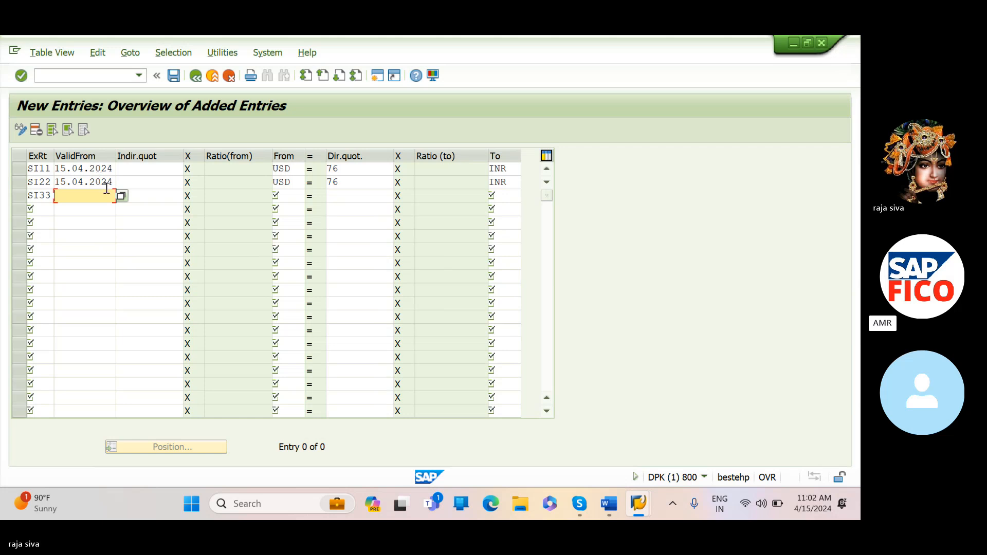
left_click(123, 196)
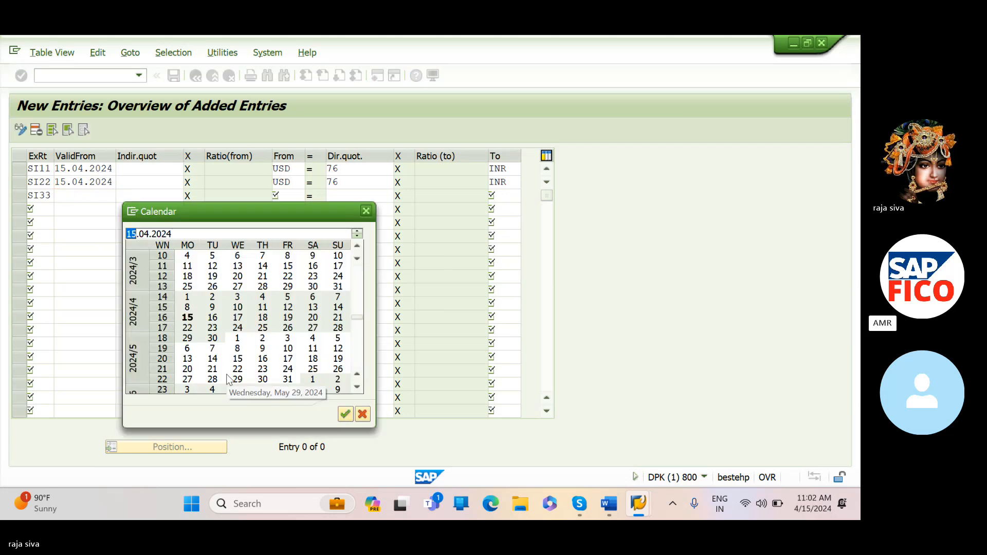
left_click(345, 414)
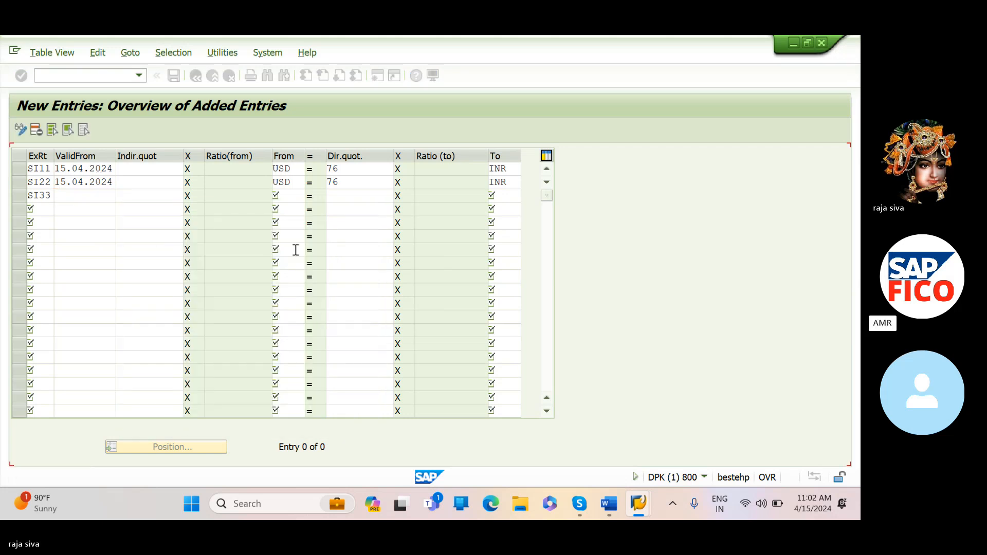
Set the SI33 entry's source currency to USD and its direct quotation to 76.
left_click(292, 196)
type("USD")
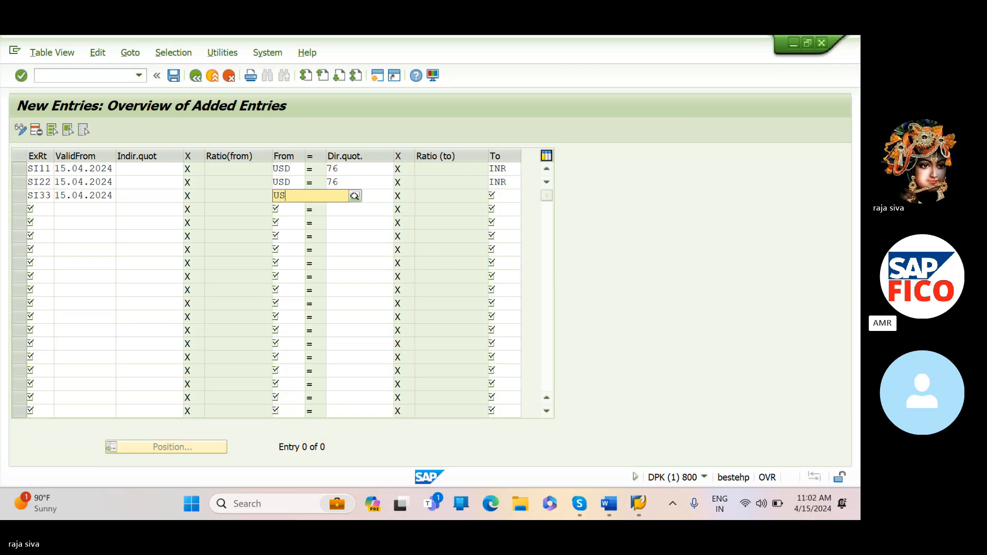
key("Tab")
type("76")
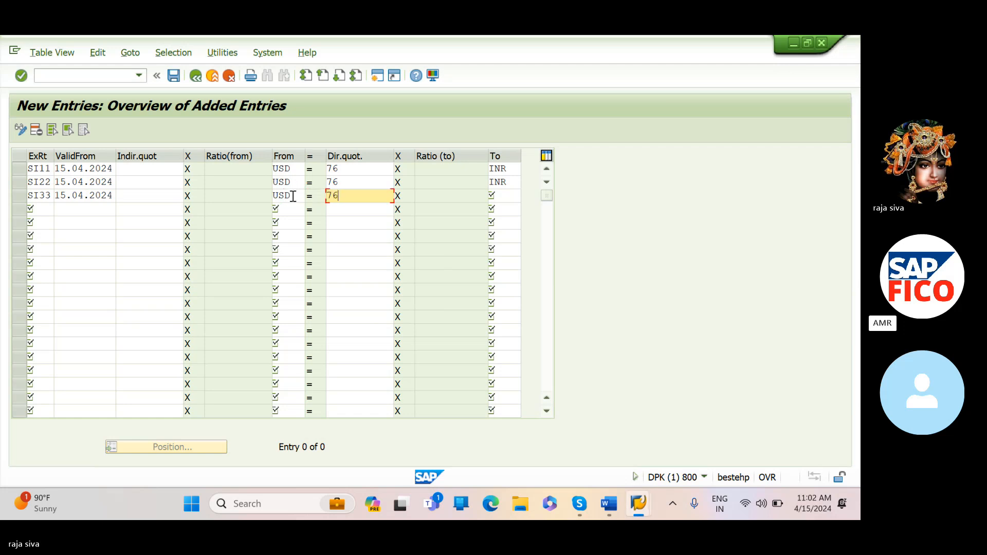
key("Tab")
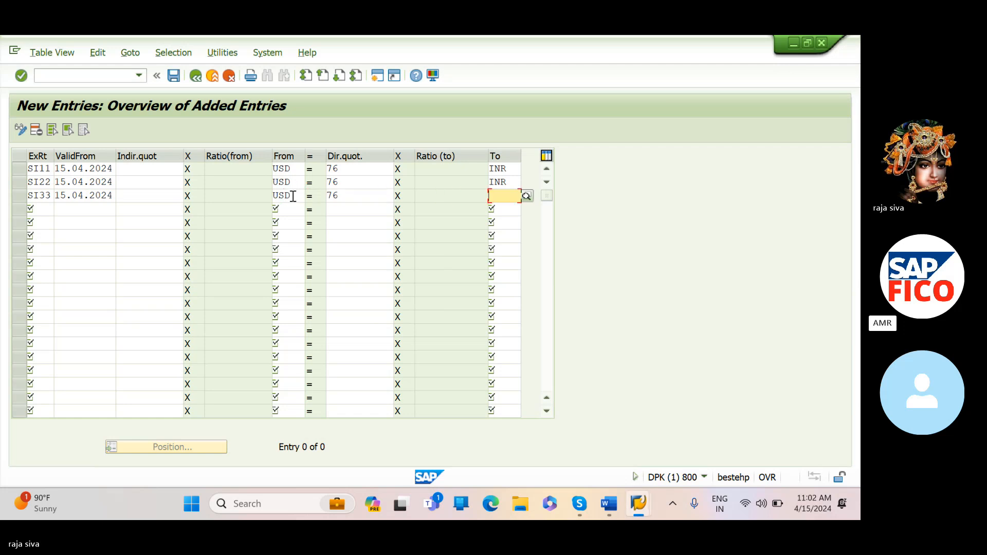
Change the direct quotation of the SI22 exchange rate entry to 72.
left_click(374, 183)
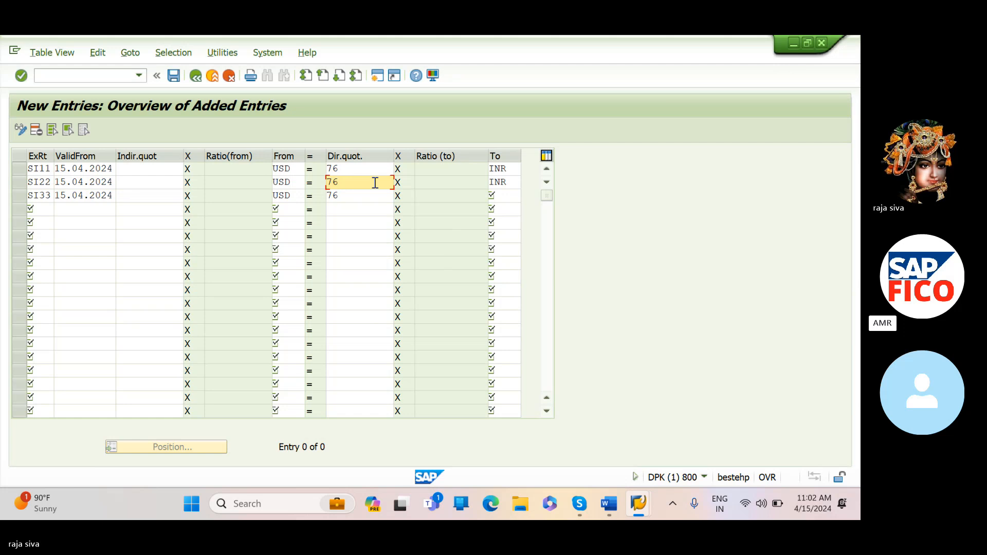
left_click(369, 194)
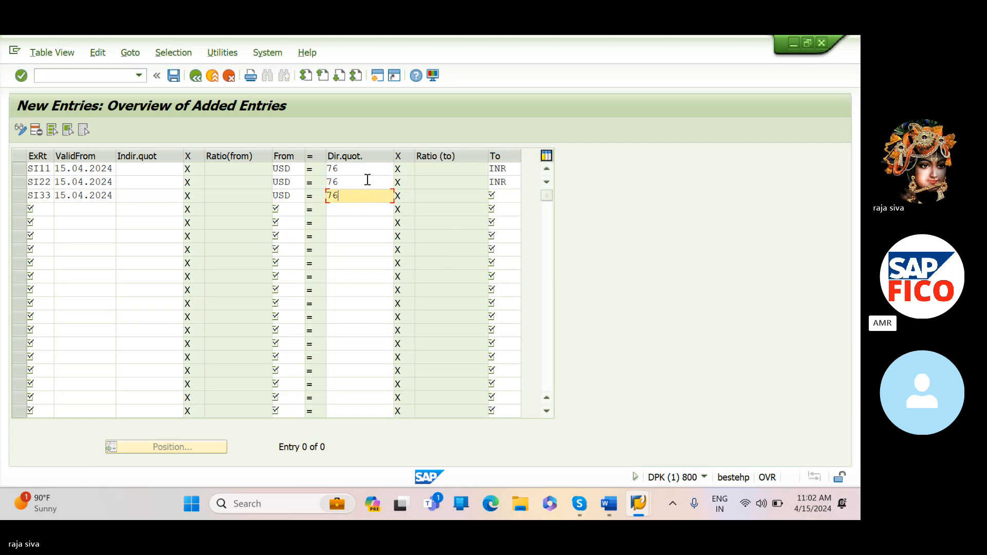
left_click(367, 179)
key("BackSpace")
type("2")
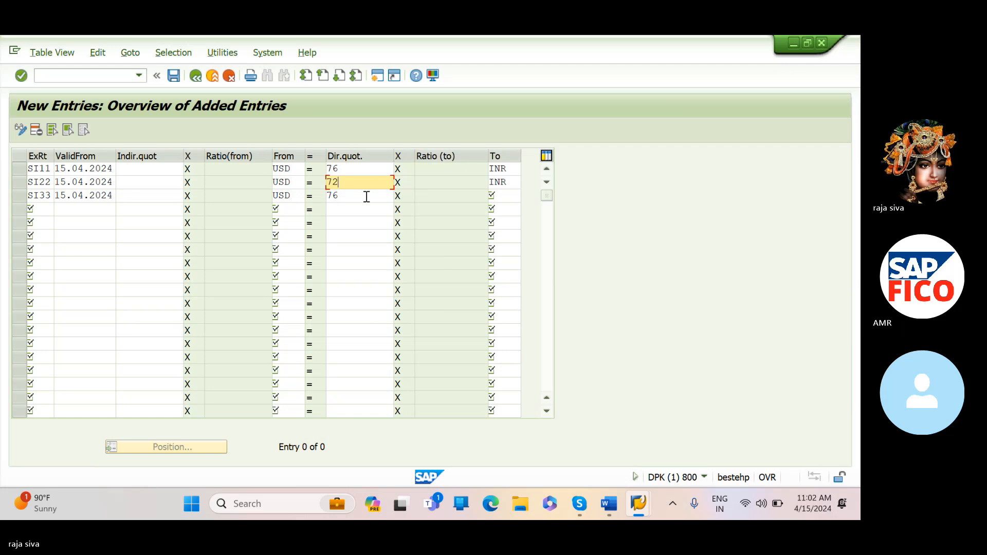
Change the direct quotation of the SI33 entry to 71 and set its target currency to INR.
left_click(347, 200)
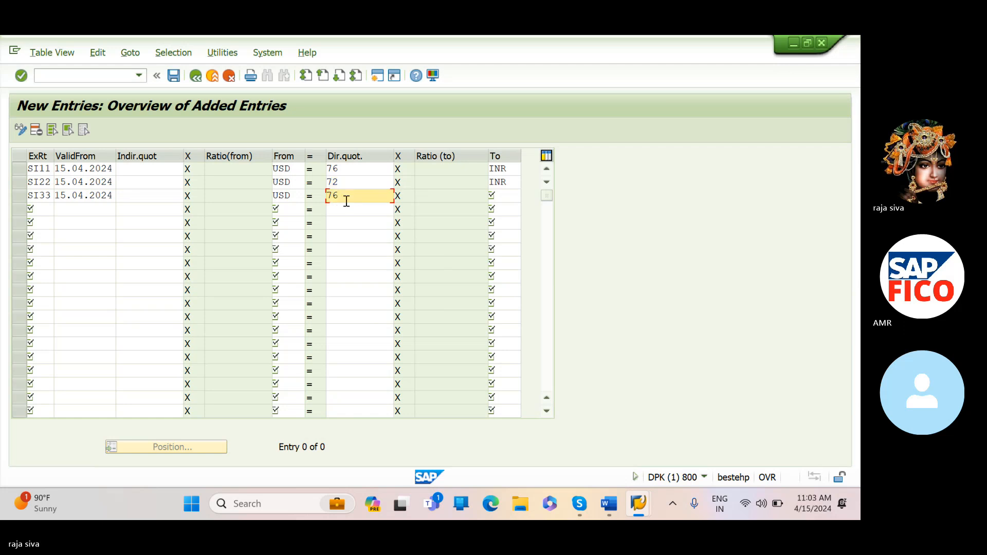
type("71")
left_click(505, 195)
type("IN")
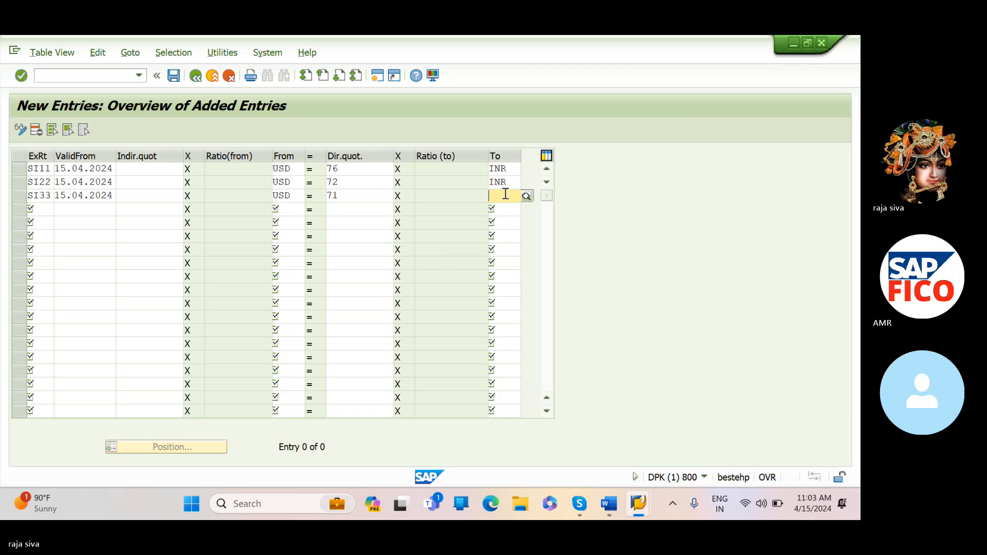
type("R")
key("Return")
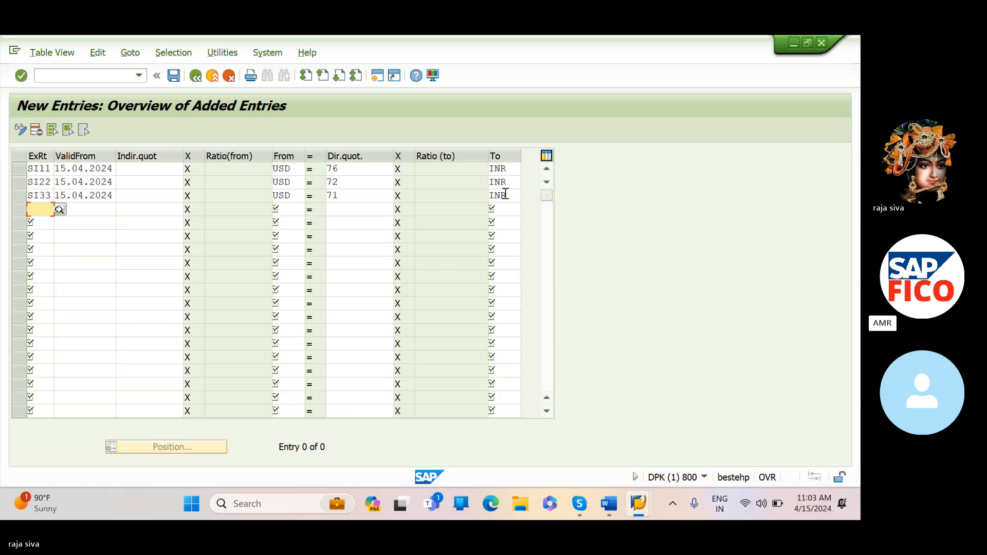
Change the SI11 direct quotation to 70 and save the exchange rates in the proposed customizing request.
left_click(379, 170)
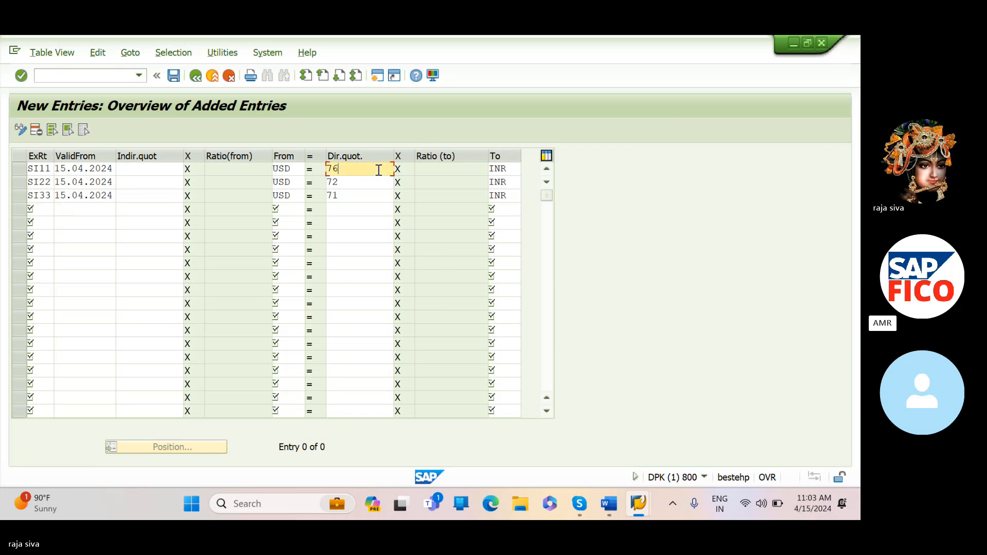
key("BackSpace")
key("Return")
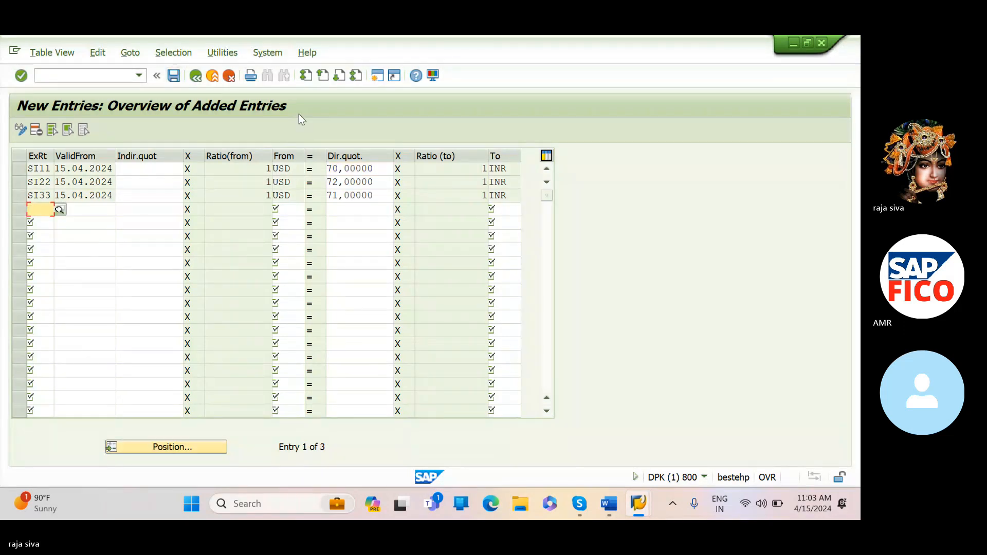
left_click(173, 76)
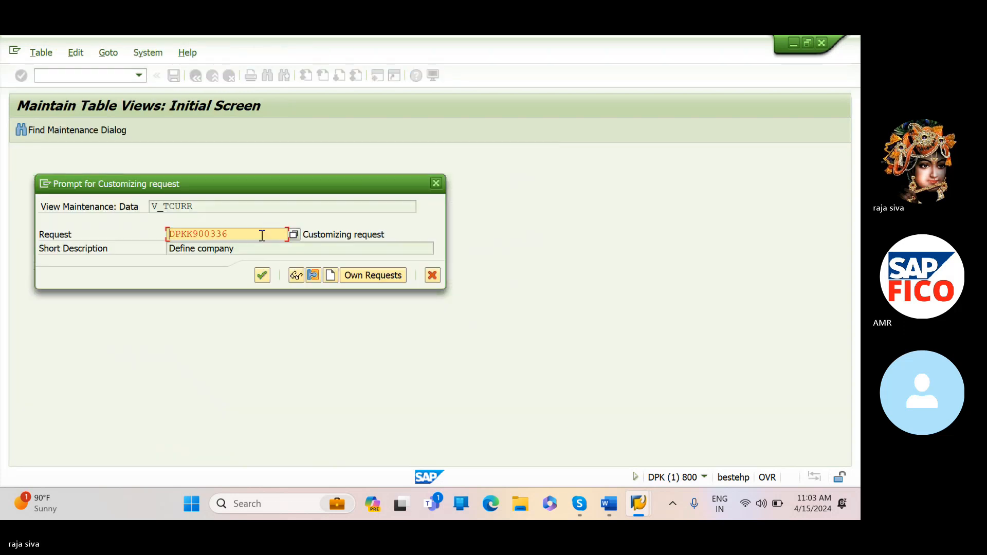
left_click(263, 276)
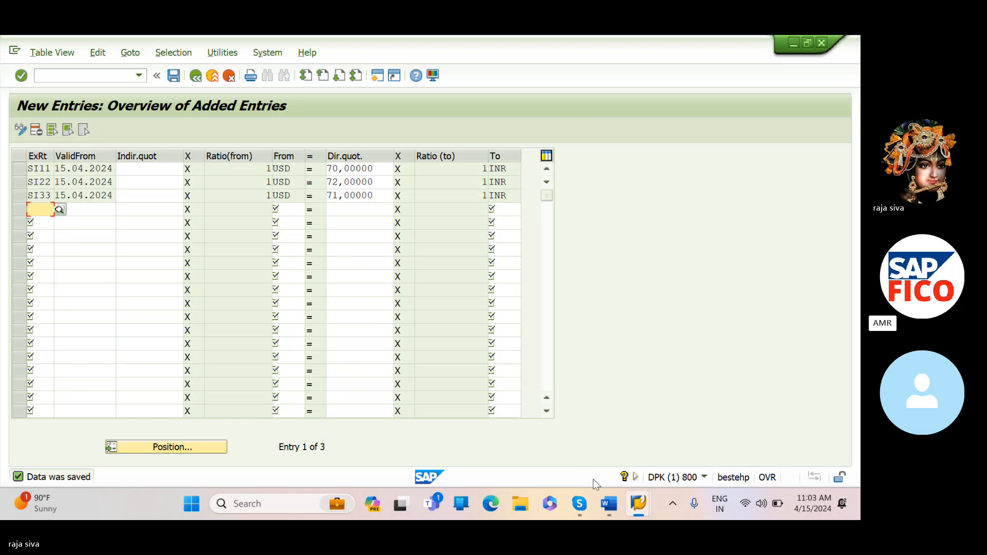
Check the configuration list in Word, and open the SAP Reference IMG in SAP through transaction /NSPRO.
left_click(609, 506)
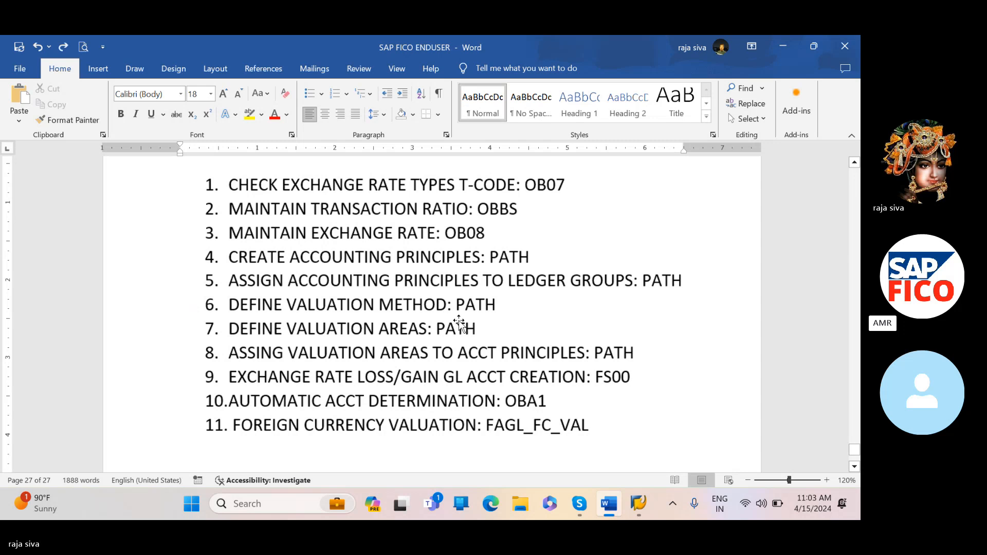
mouse_move(638, 504)
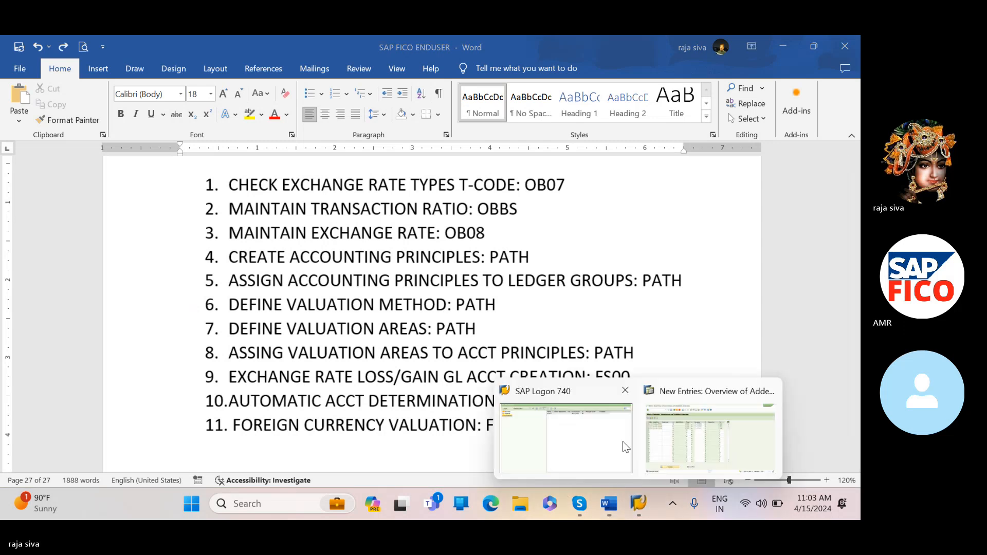
left_click(669, 452)
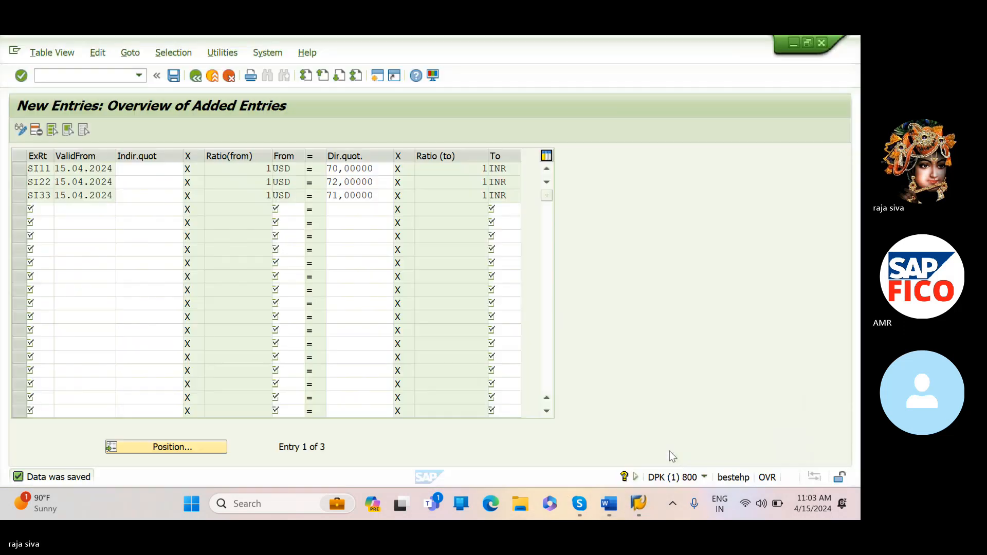
left_click(103, 76)
type("/NSPRO")
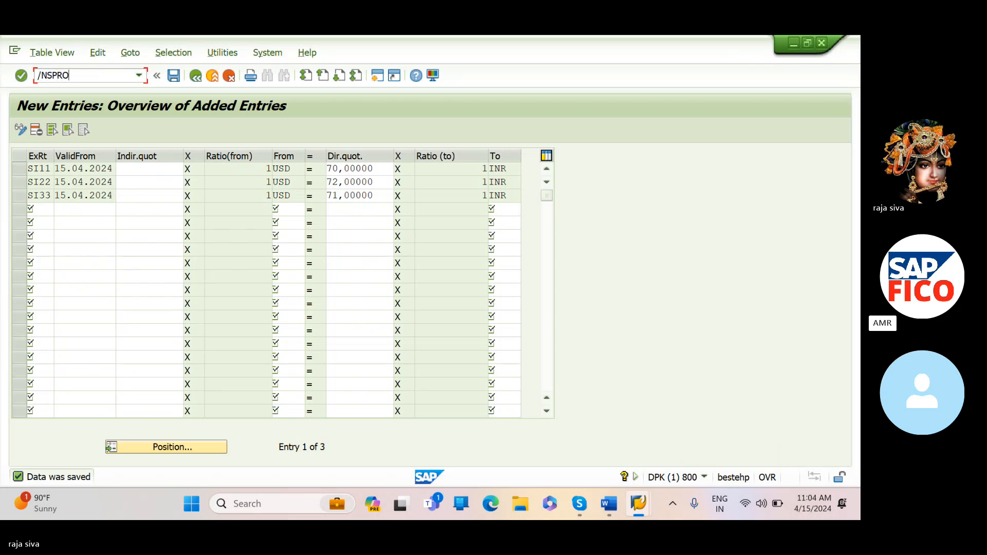
key("Return")
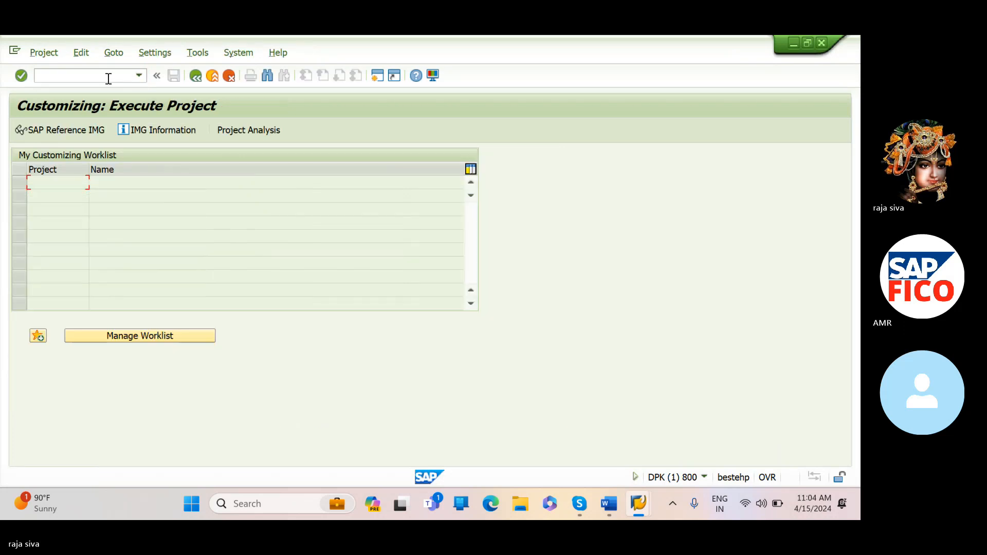
left_click(76, 129)
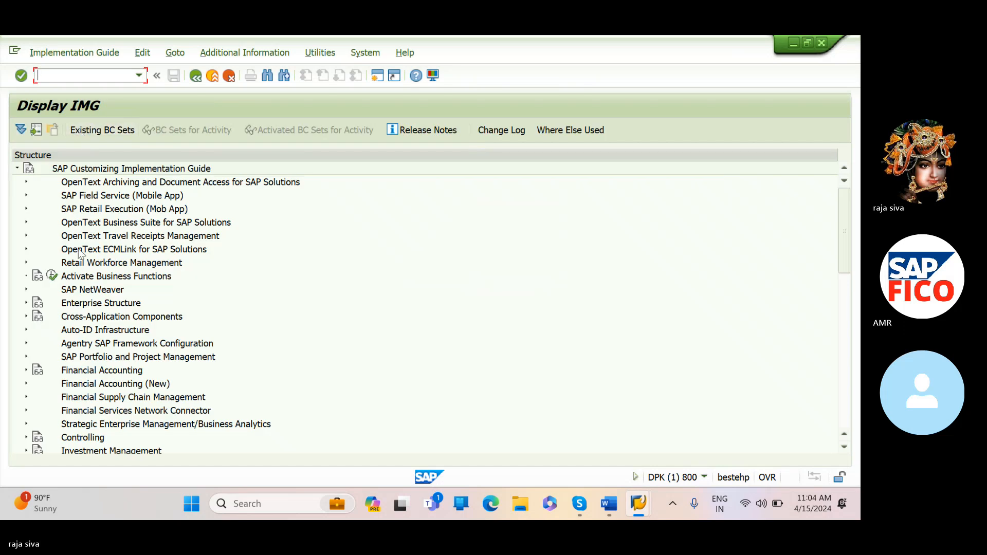
Display the document keys as additional information in the IMG structure and slightly widen that column.
left_click(240, 51)
mouse_move(286, 70)
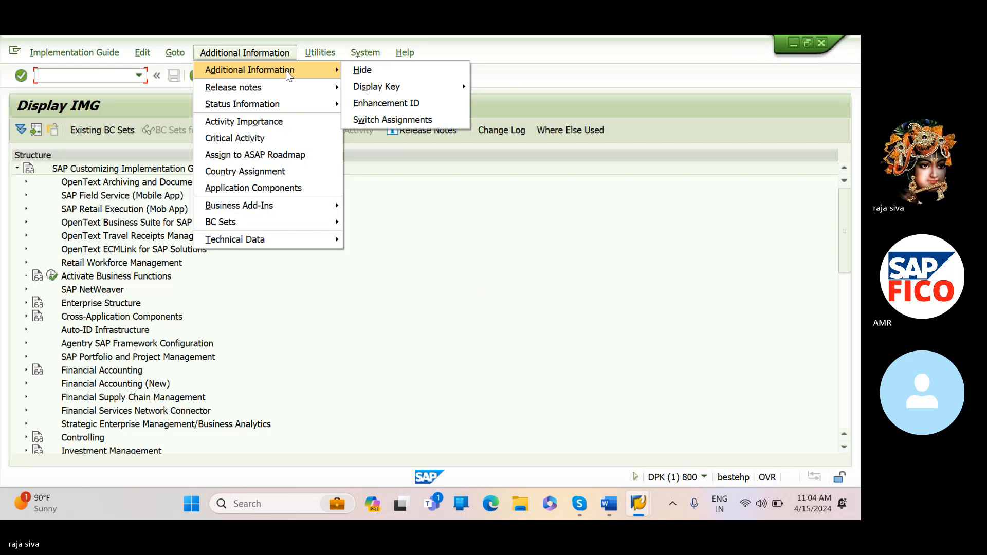
mouse_move(367, 93)
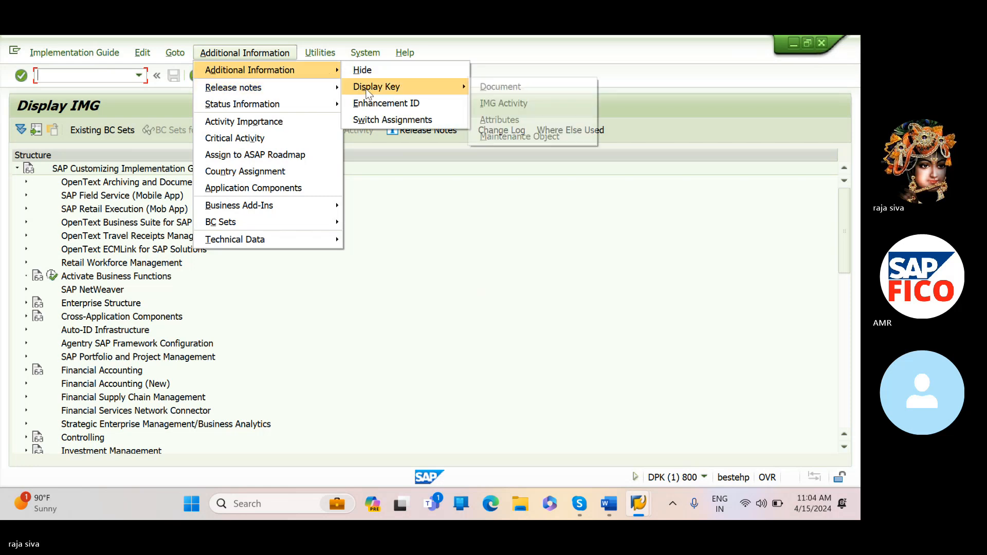
left_click(486, 86)
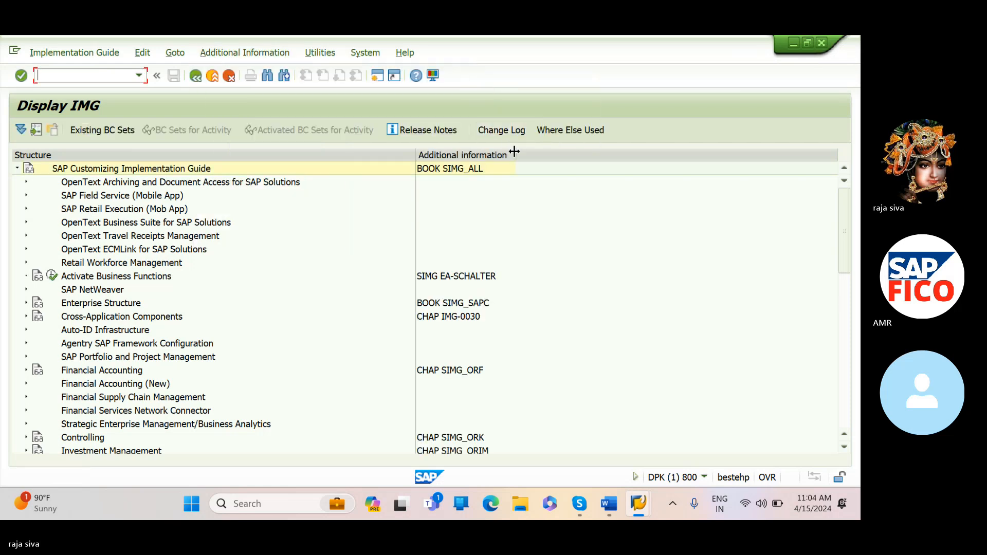
left_click_drag(517, 152, 524, 152)
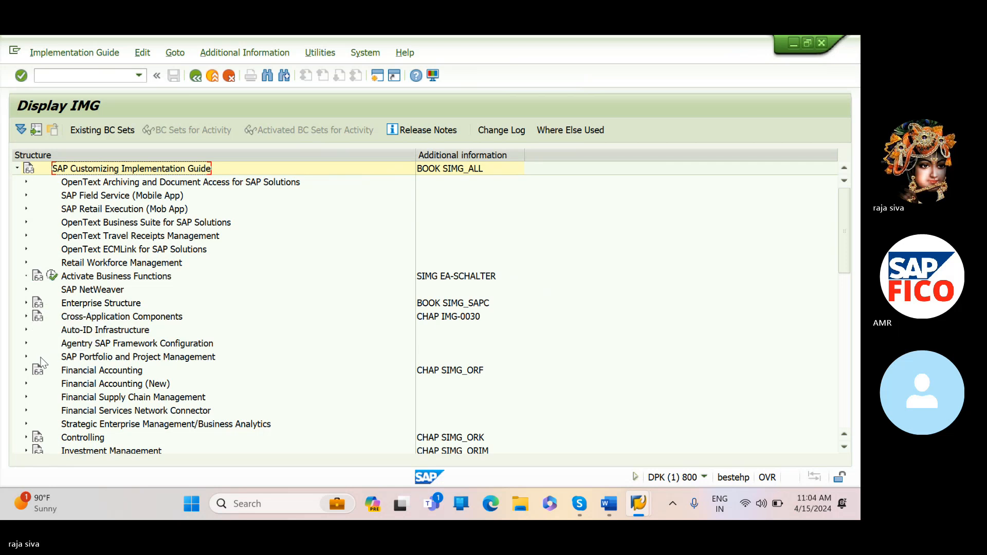
Expand Financial Accounting (New), Financial Accounting Global Settings (New) and Ledgers in the IMG, checking the activities under Ledger.
left_click(26, 384)
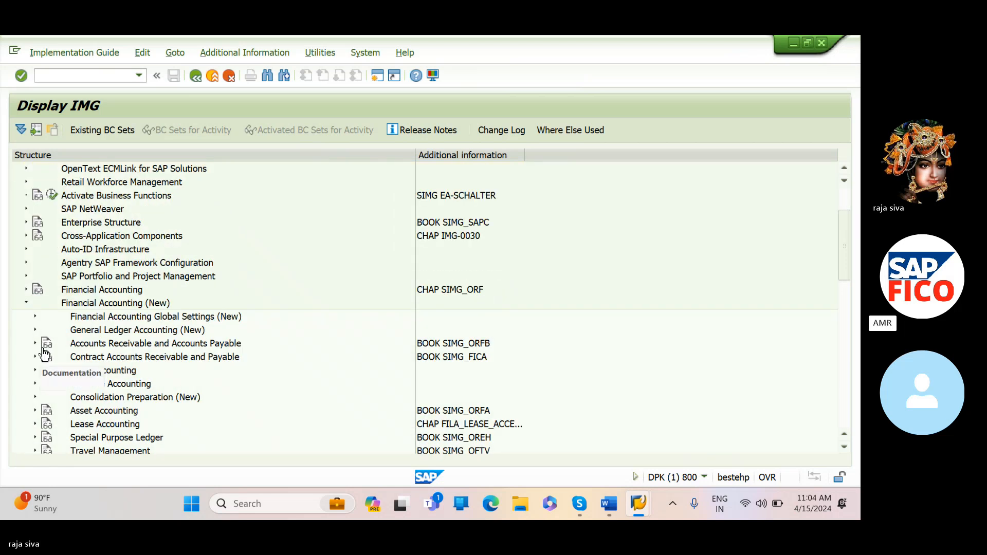
left_click(35, 315)
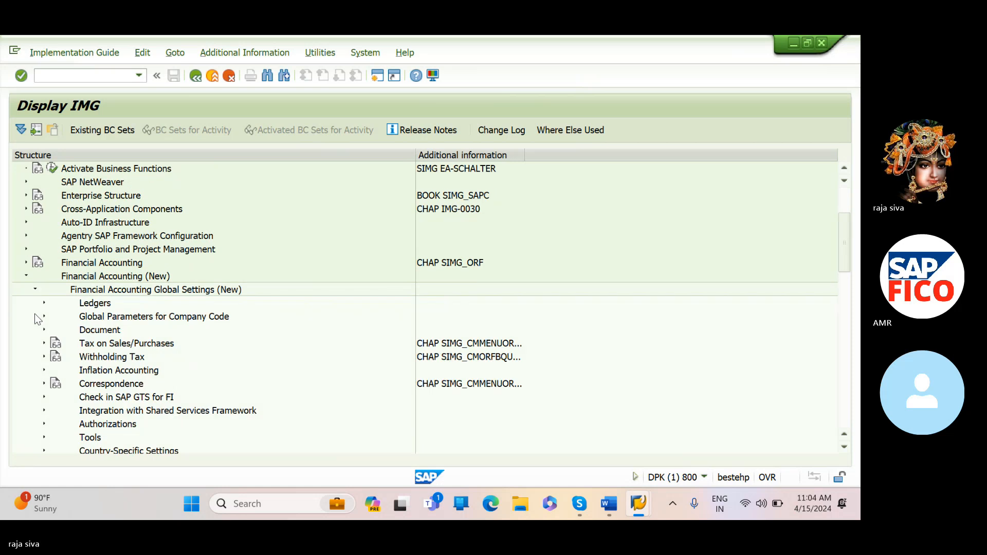
left_click(45, 304)
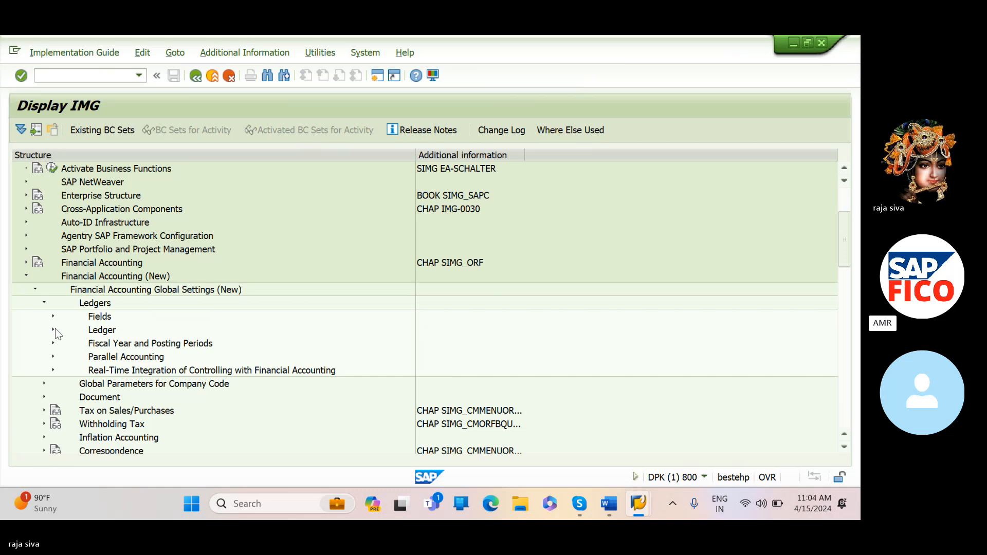
left_click(54, 330)
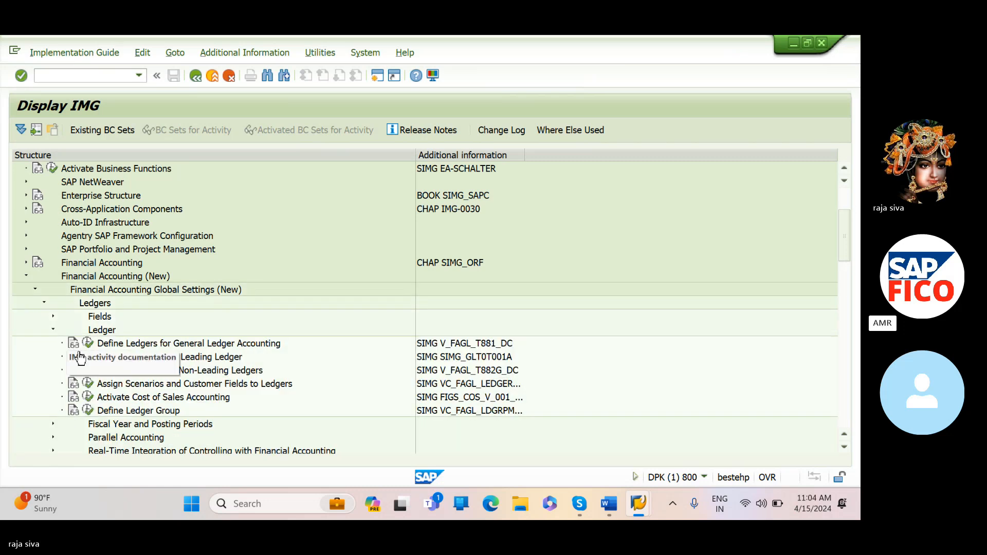
left_click(53, 331)
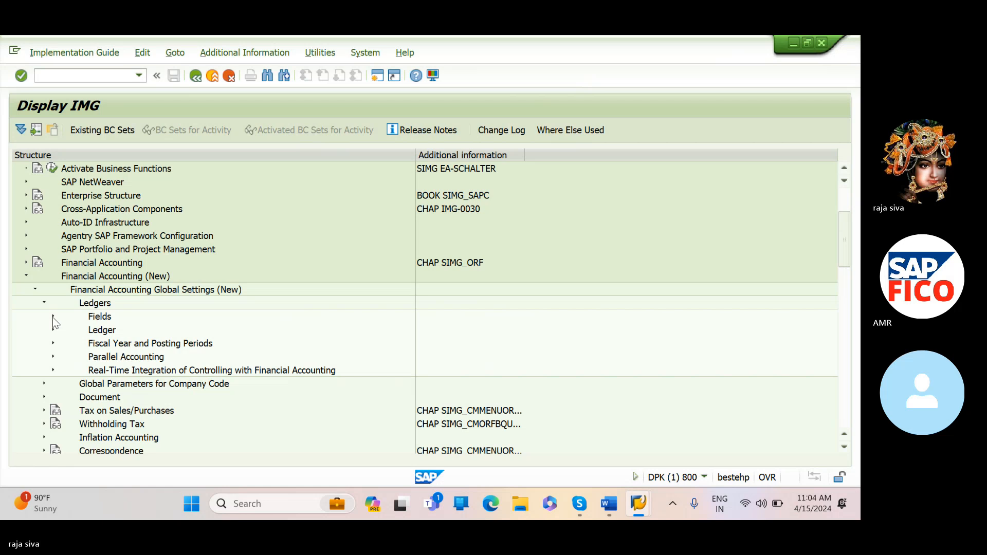
Create a new accounting principle with the key SIVA through Define Accounting Principles under Parallel Accounting.
left_click(53, 357)
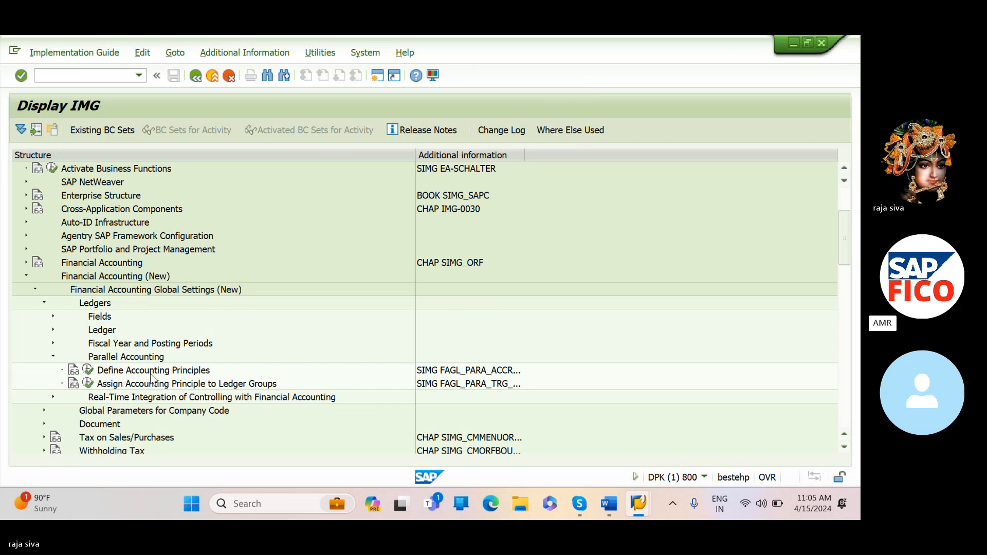
left_click(89, 370)
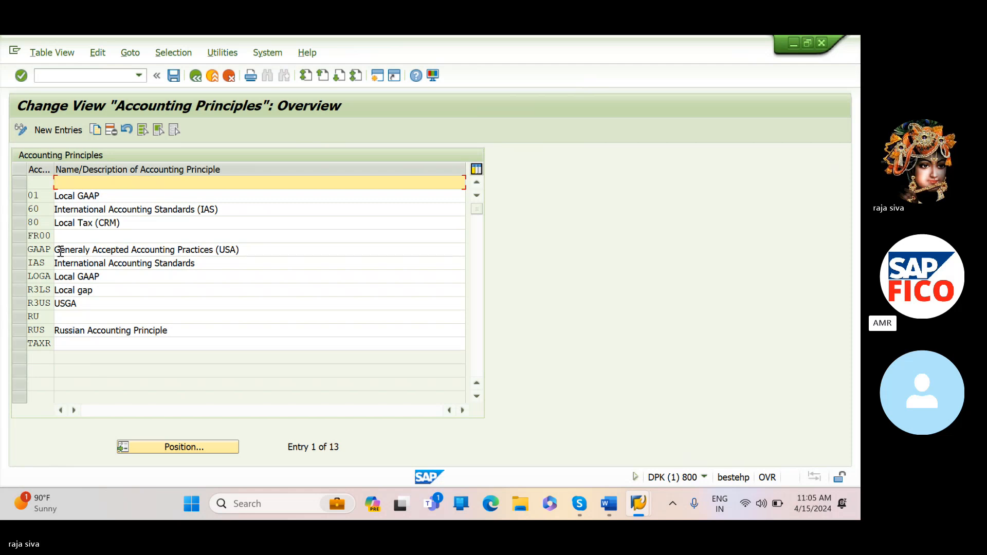
left_click(59, 129)
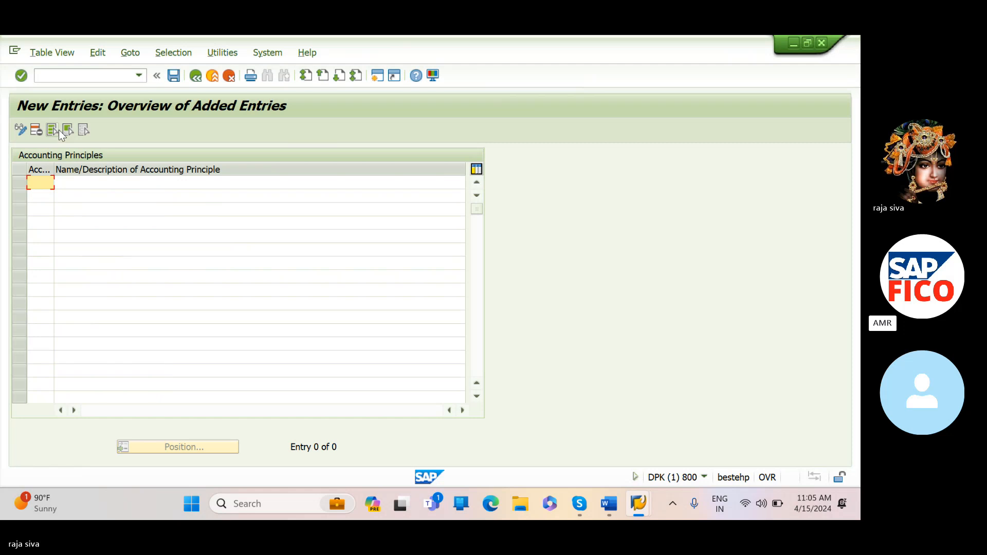
type("SIV")
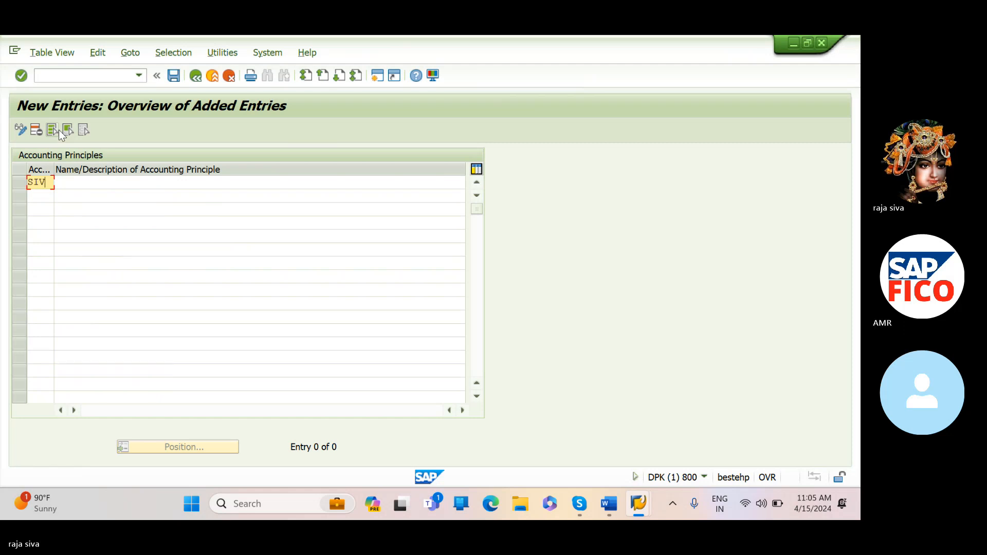
type("A")
key("Tab")
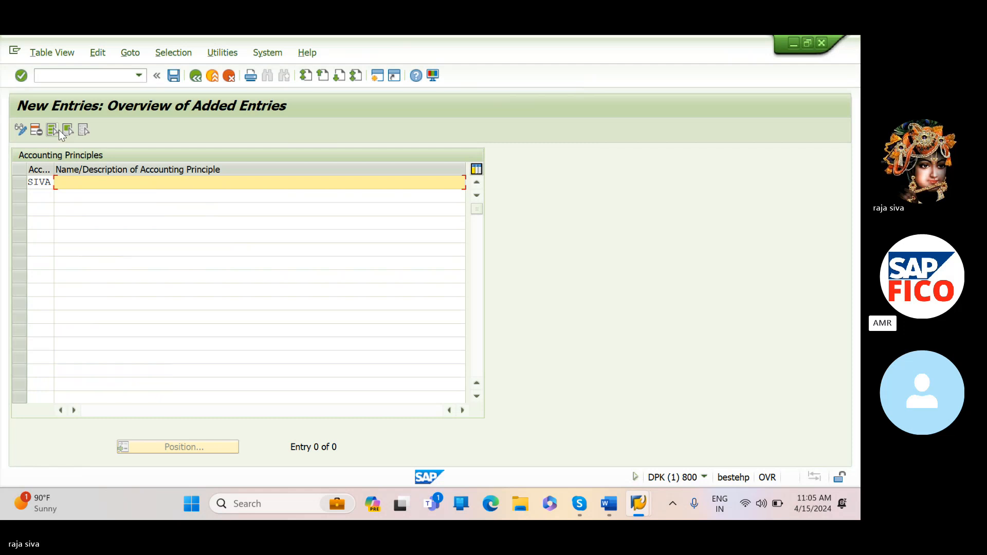
Describe accounting principle SIVA as "Accounting priciples for the paralell", save it in the proposed customizing request and return to the IMG.
type("Account")
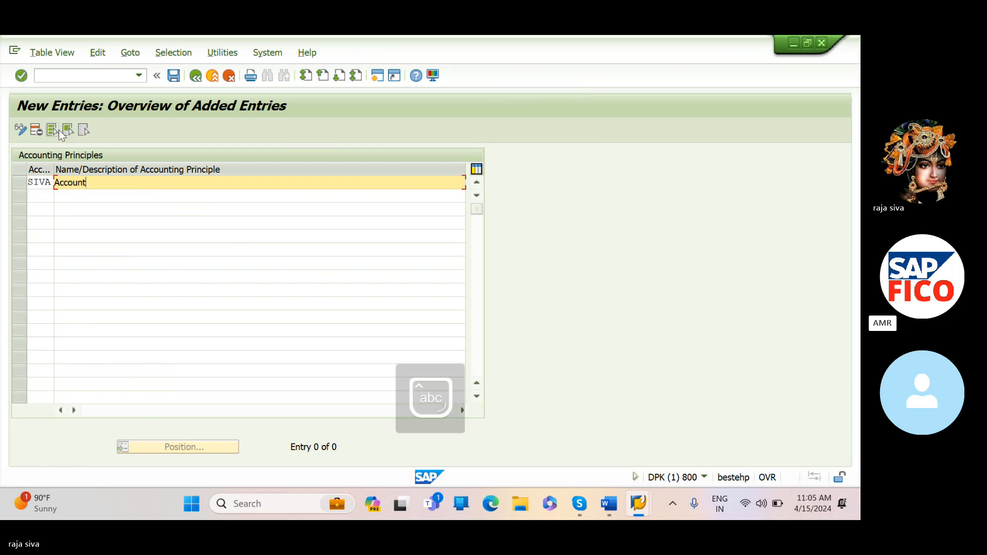
type("ing")
type("p")
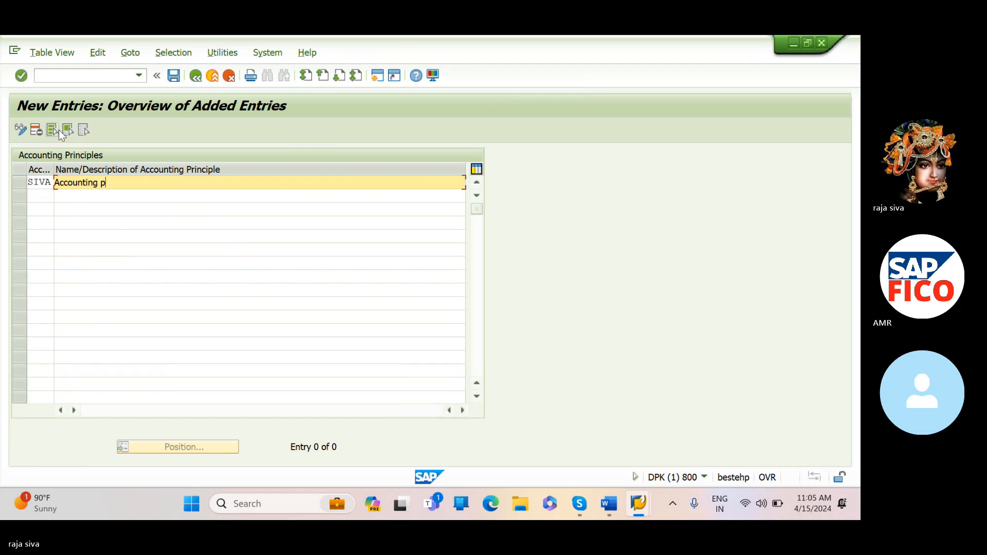
type("riciple s for the pa")
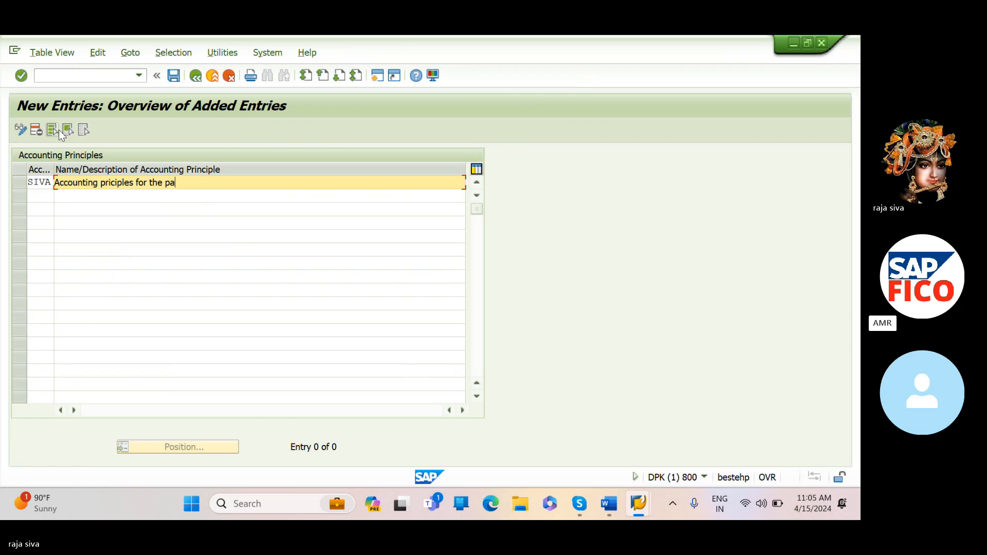
type("ralell")
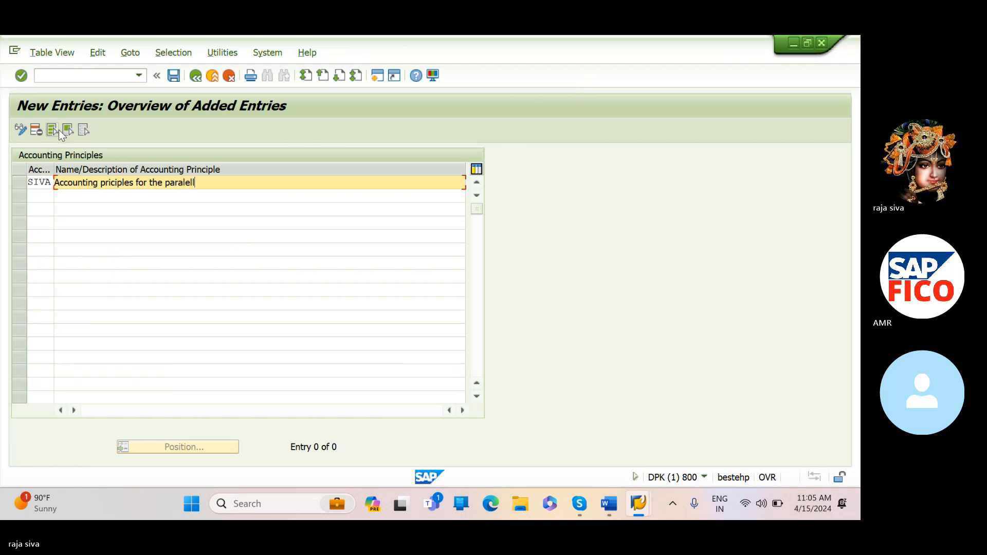
left_click(174, 77)
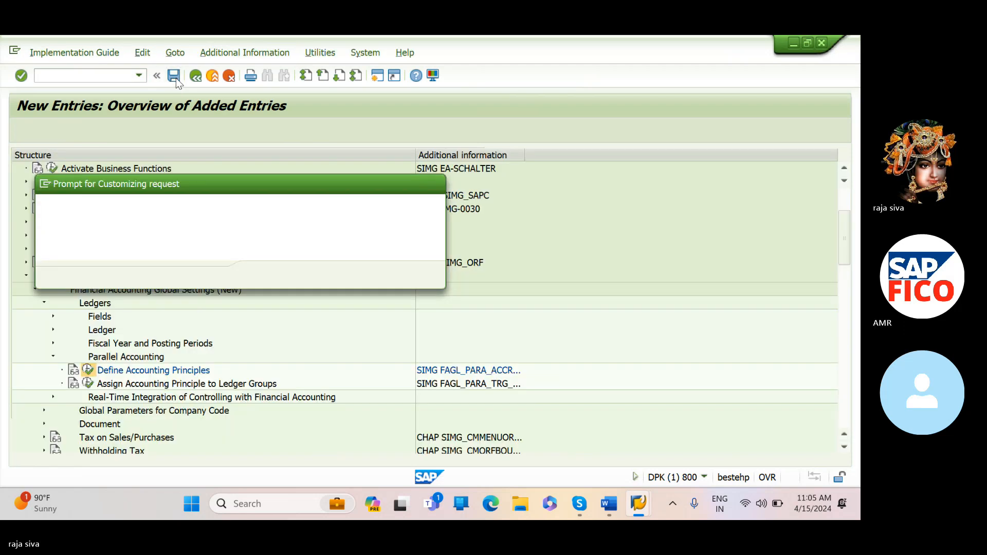
left_click(263, 275)
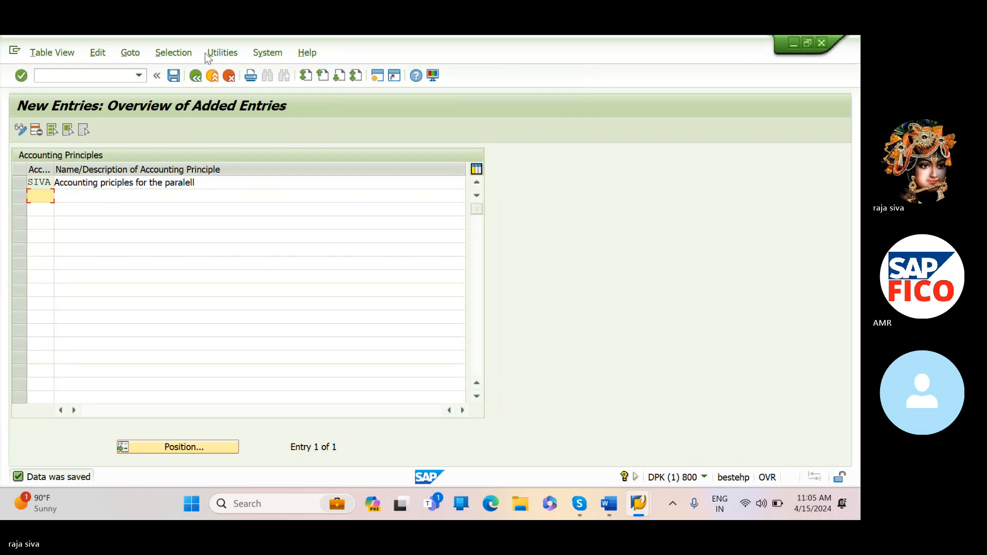
left_click(195, 76)
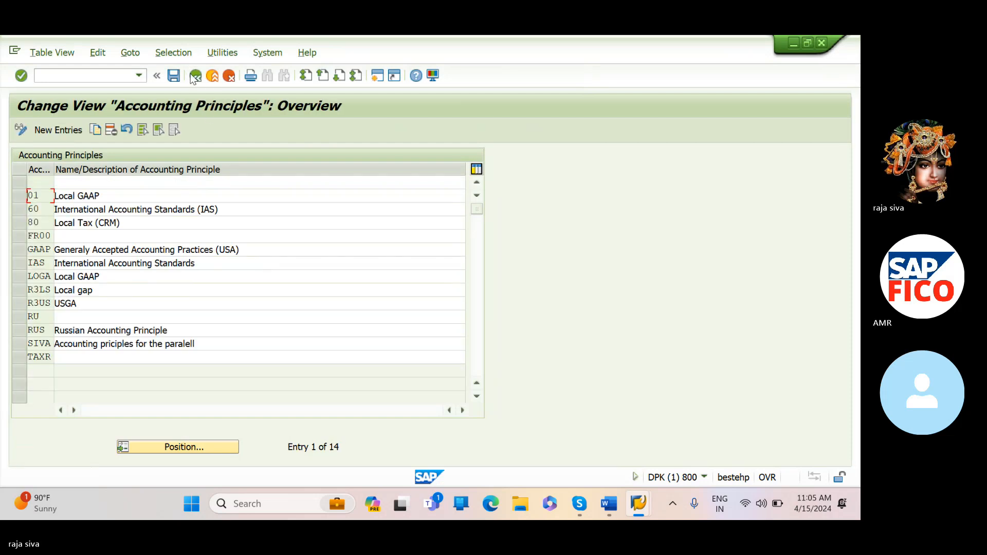
left_click(195, 76)
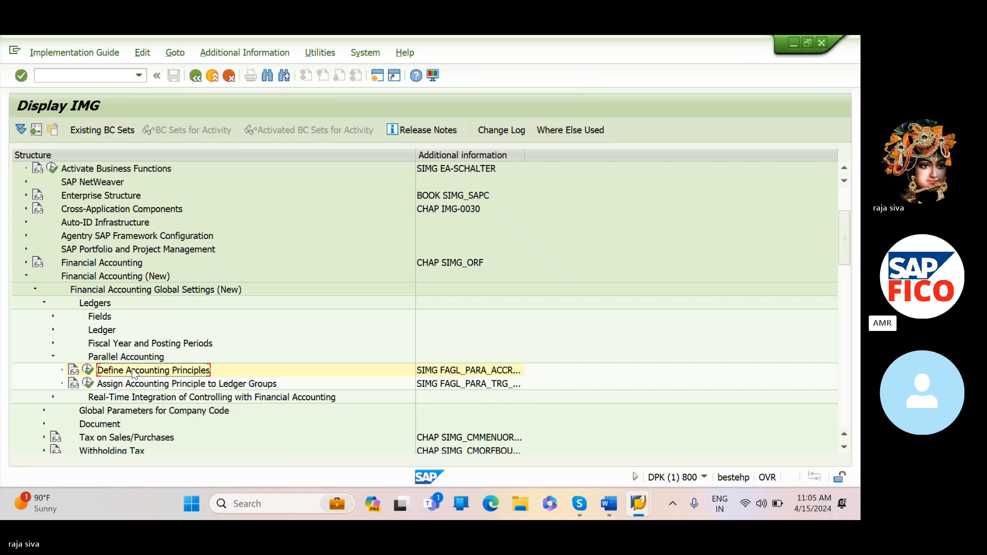
Start a new entry in Assign Accounting Principle to Ledger Groups for accounting principle SIVA.
left_click(90, 385)
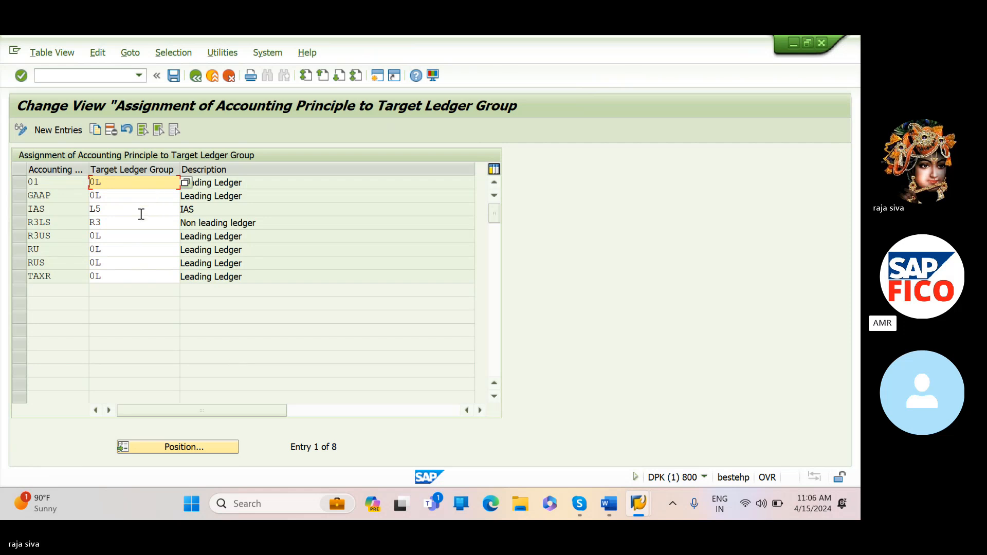
left_click(49, 129)
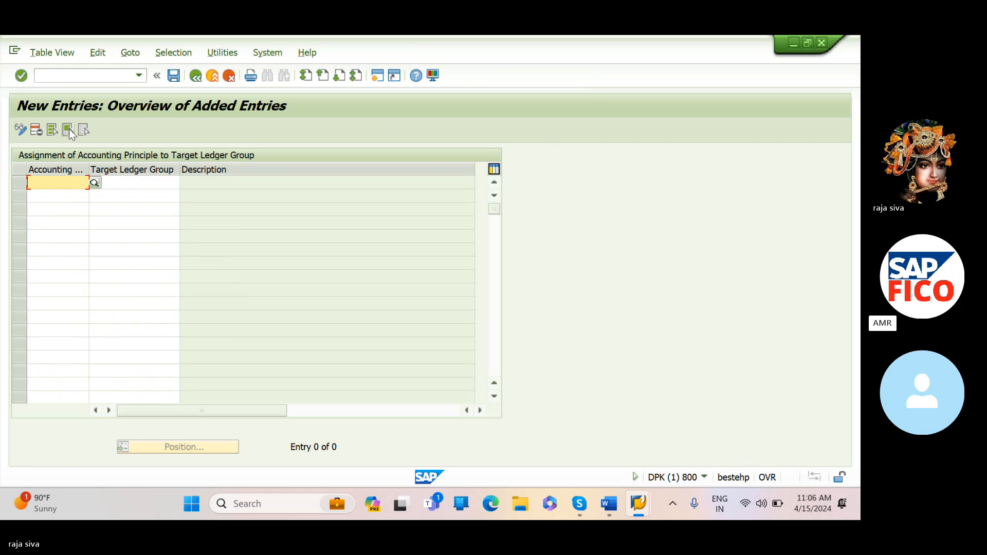
type("siva")
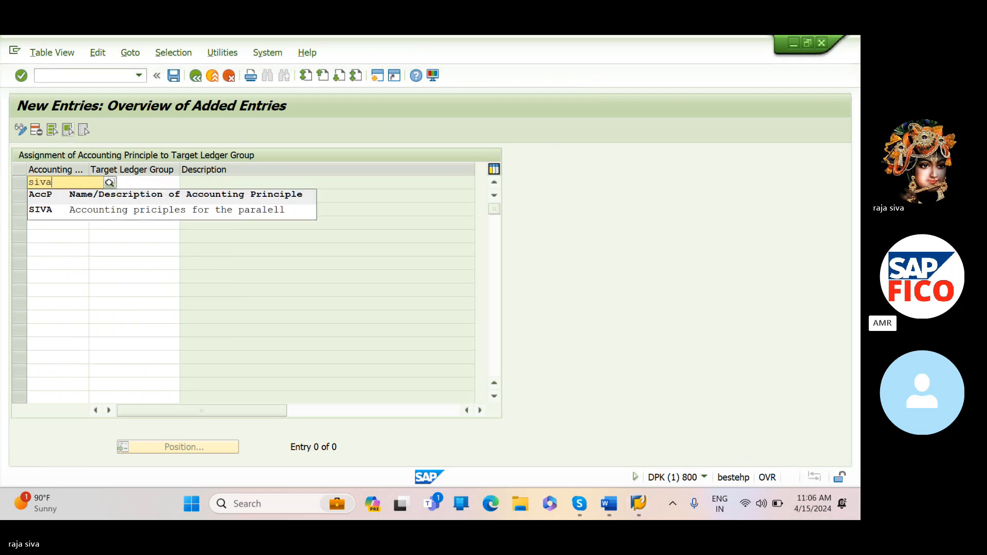
left_click(88, 210)
left_click(88, 210)
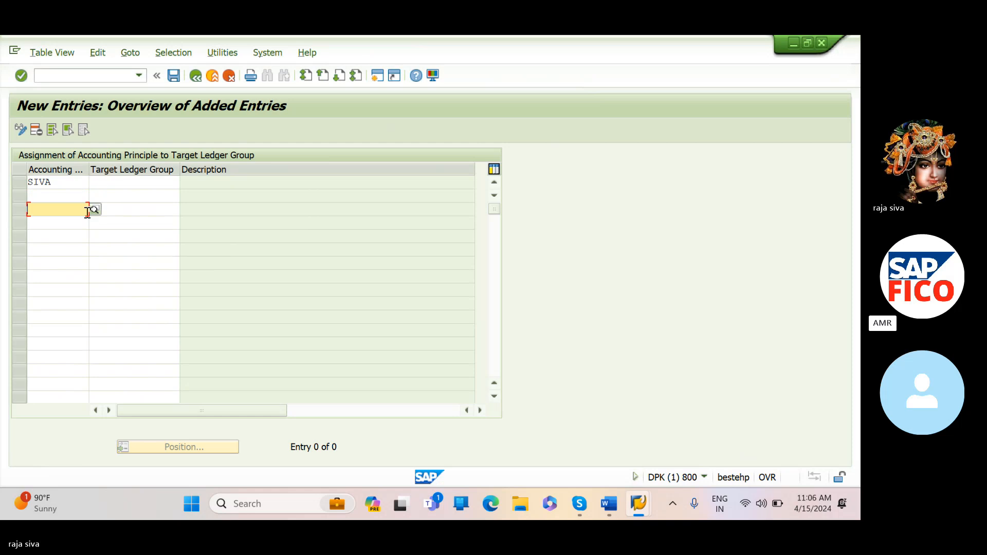
Assign target ledger group 0L, the leading ledger, to accounting principle SIVA and validate the entry.
left_click(147, 184)
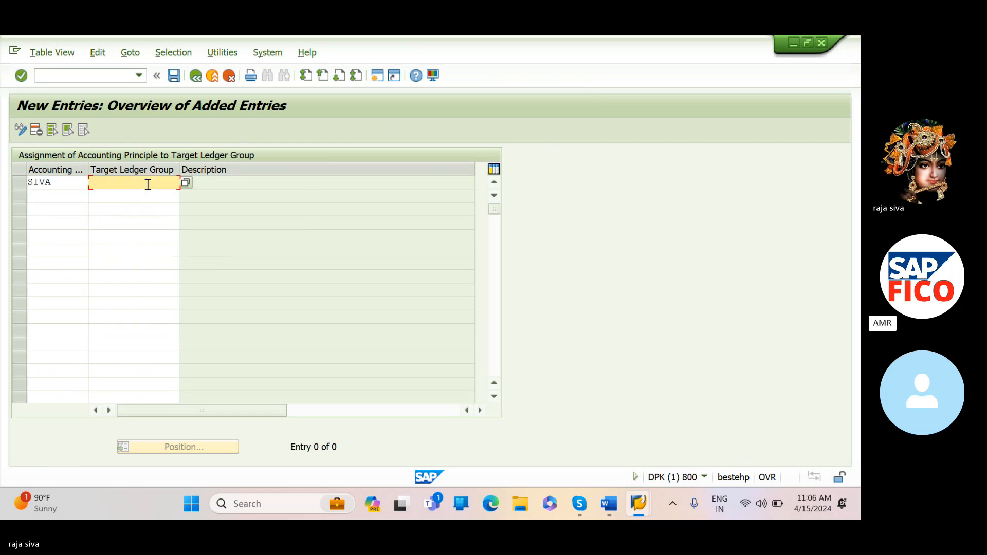
left_click(187, 185)
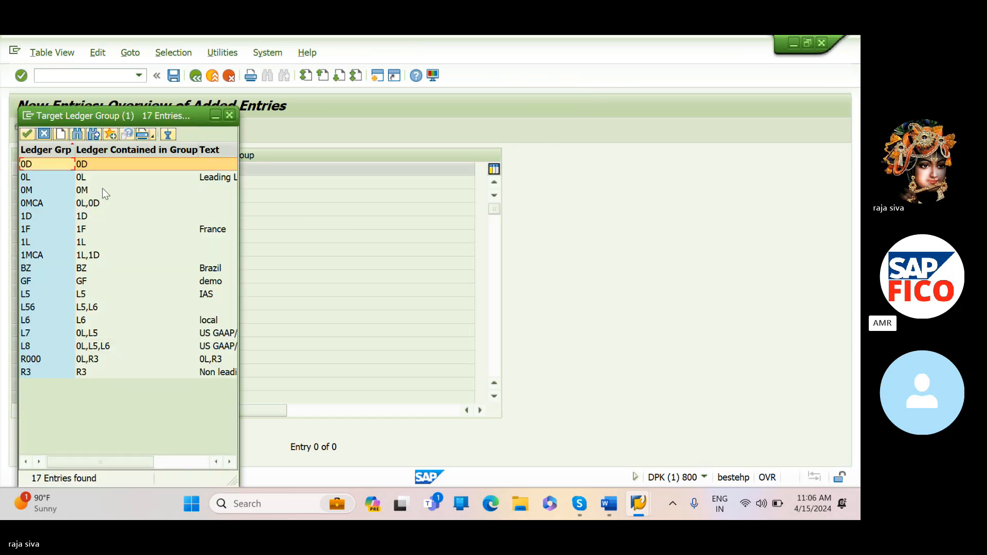
left_click(25, 179)
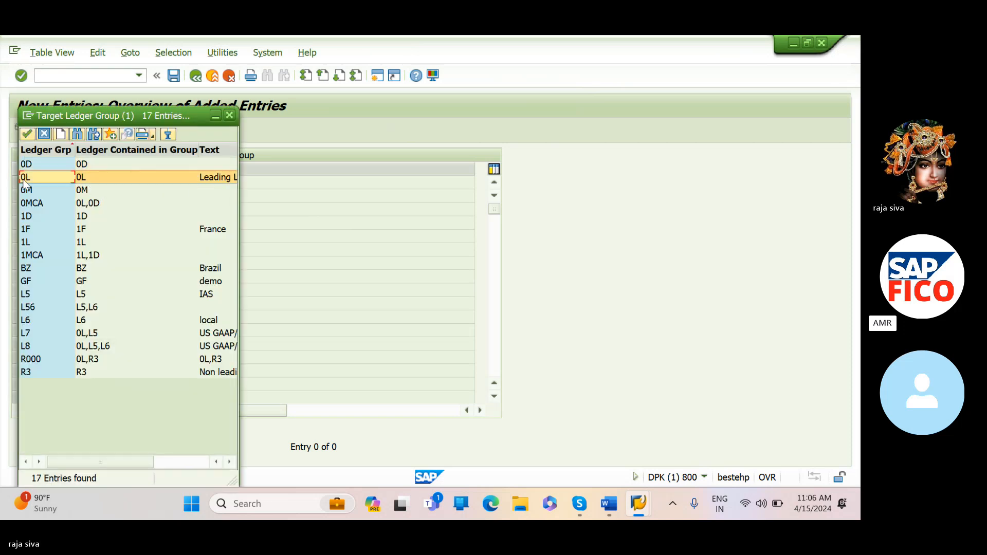
left_click(232, 181)
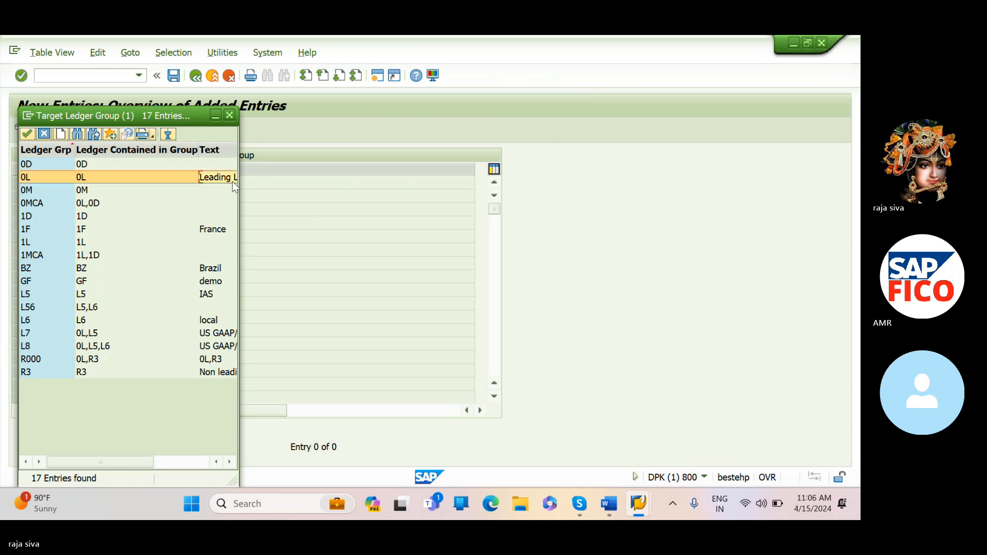
left_click(26, 136)
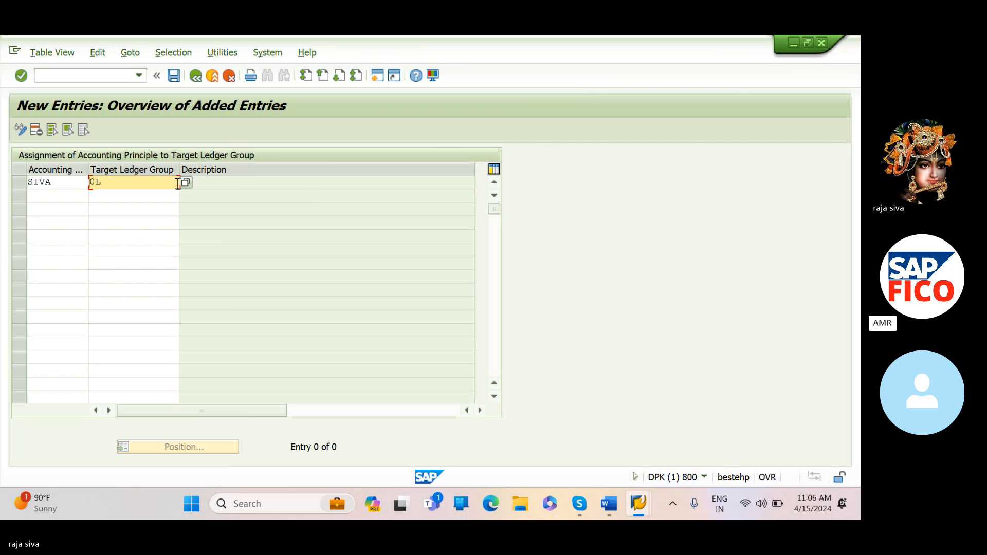
left_click(185, 183)
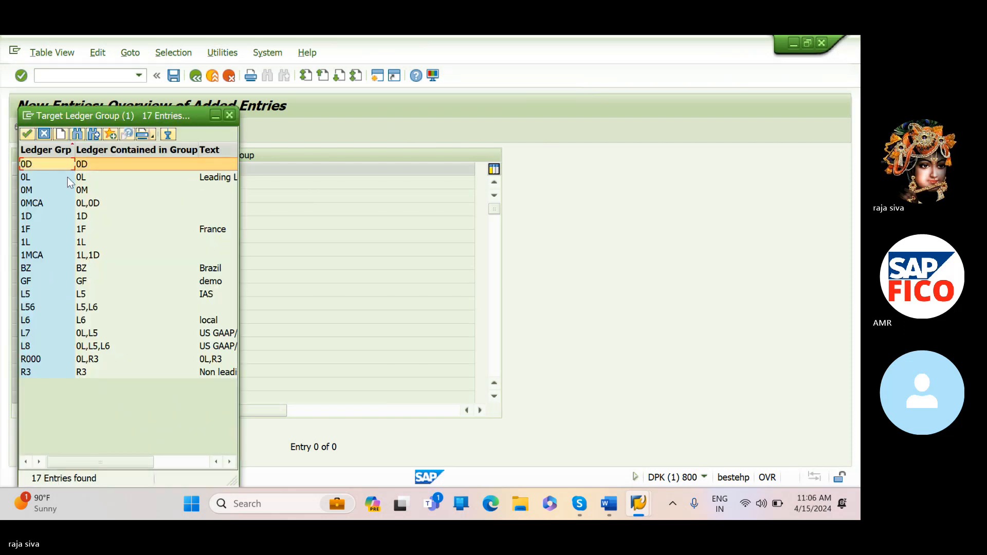
left_click(226, 115)
key("Return")
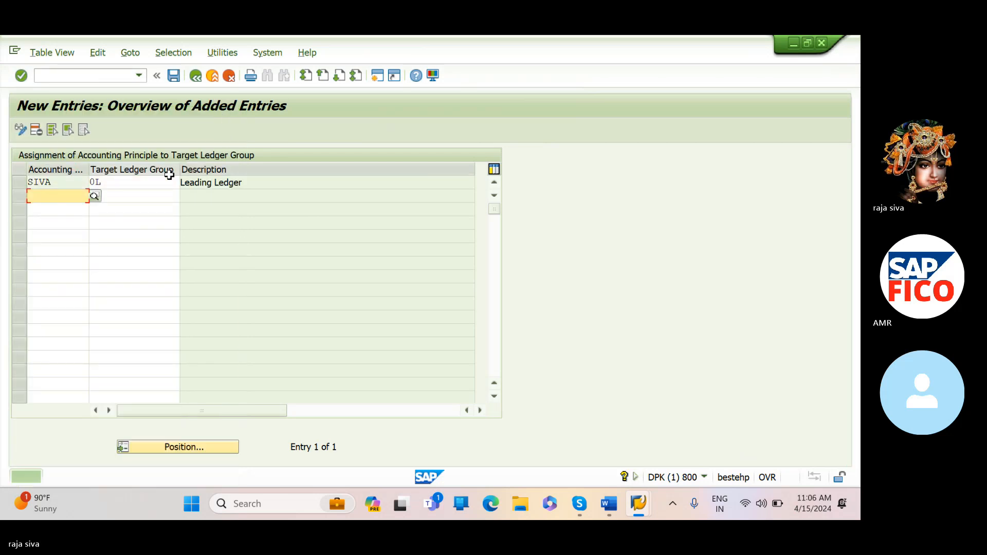
Save the ledger group assignment in the proposed customizing request, check the SIVA row in the overview and return to the IMG.
left_click(175, 75)
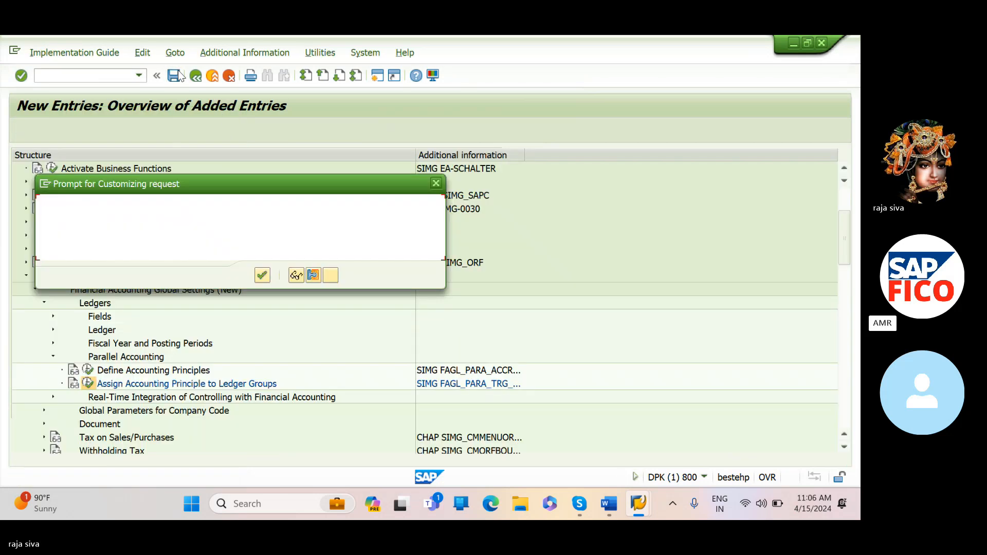
left_click(262, 276)
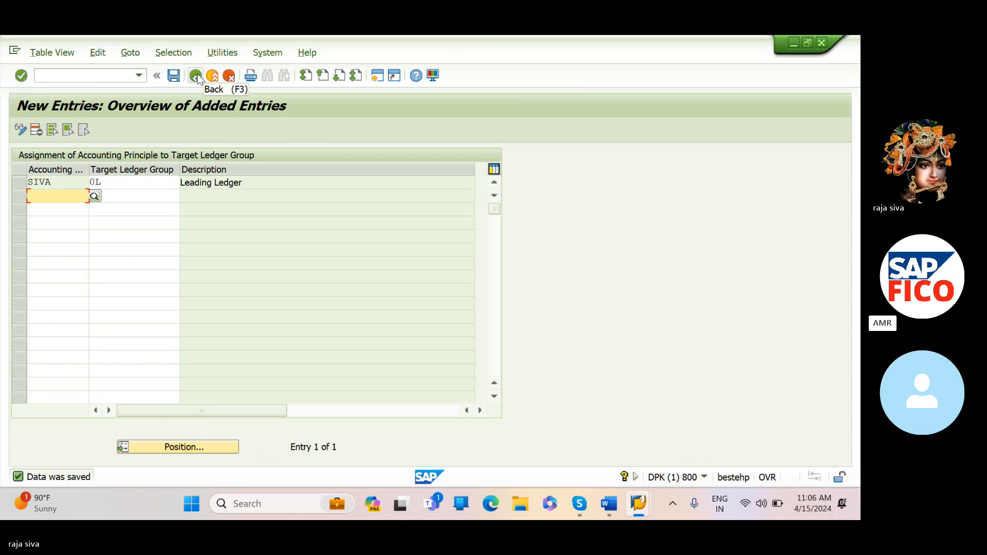
left_click(196, 77)
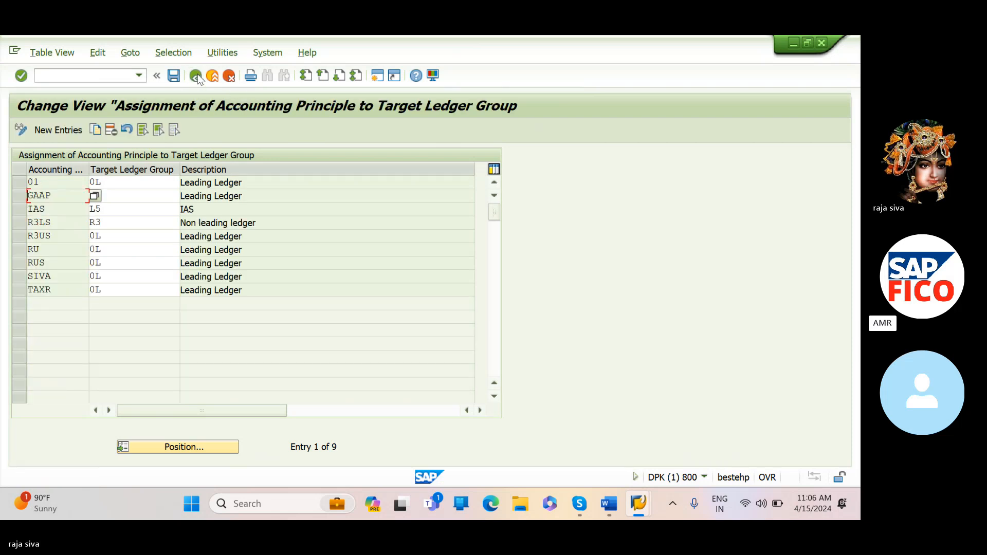
left_click(15, 278)
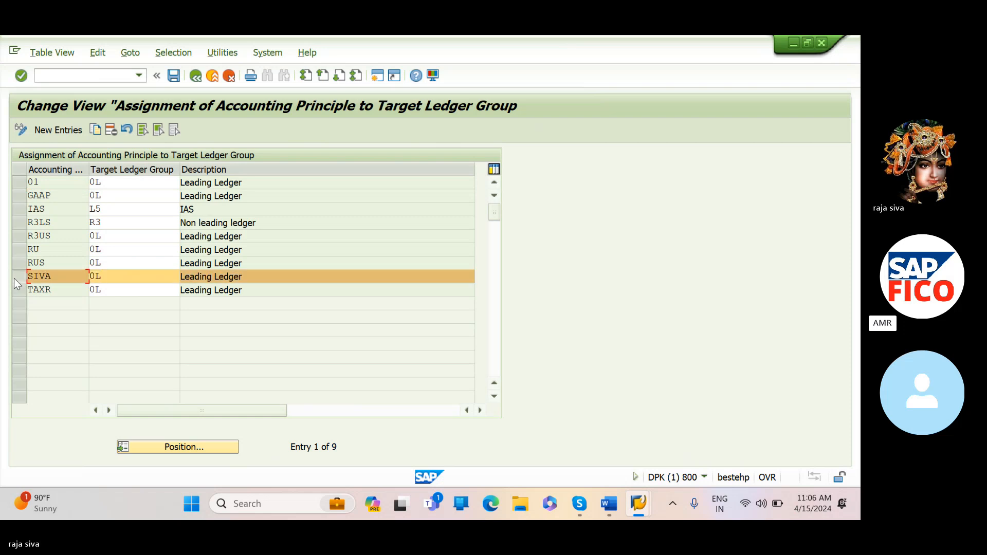
left_click(14, 279)
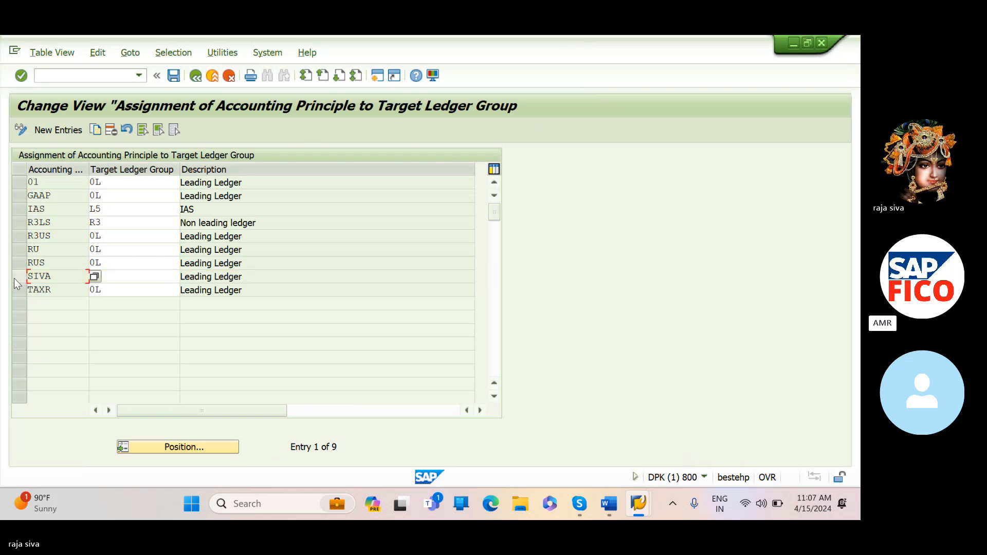
left_click(197, 77)
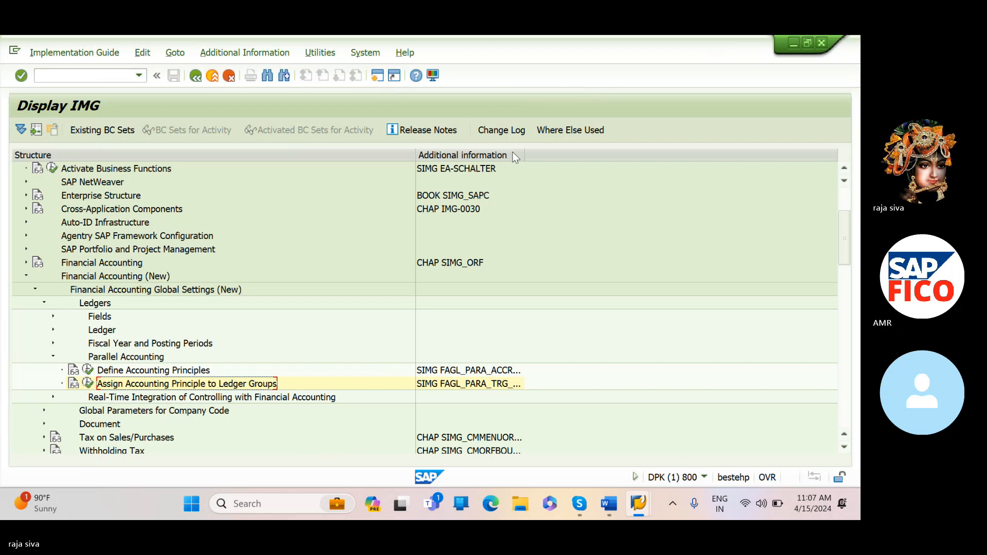
Open Define Valuation Methods under General Ledger Accounting (New), Periodic Processing, Valuate in the IMG, collapsing the Parallel Accounting and Ledgers nodes.
left_click_drag(524, 155, 571, 156)
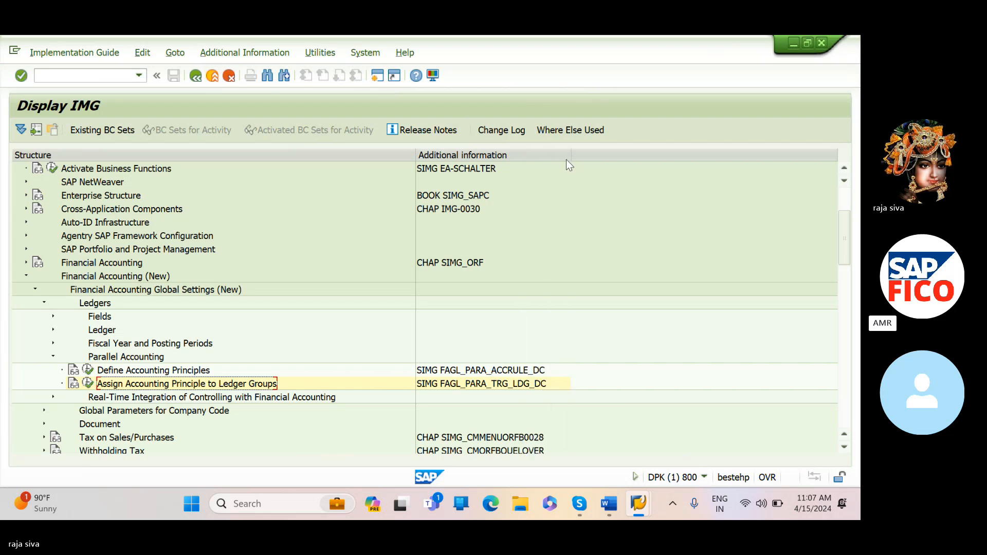
left_click(53, 357)
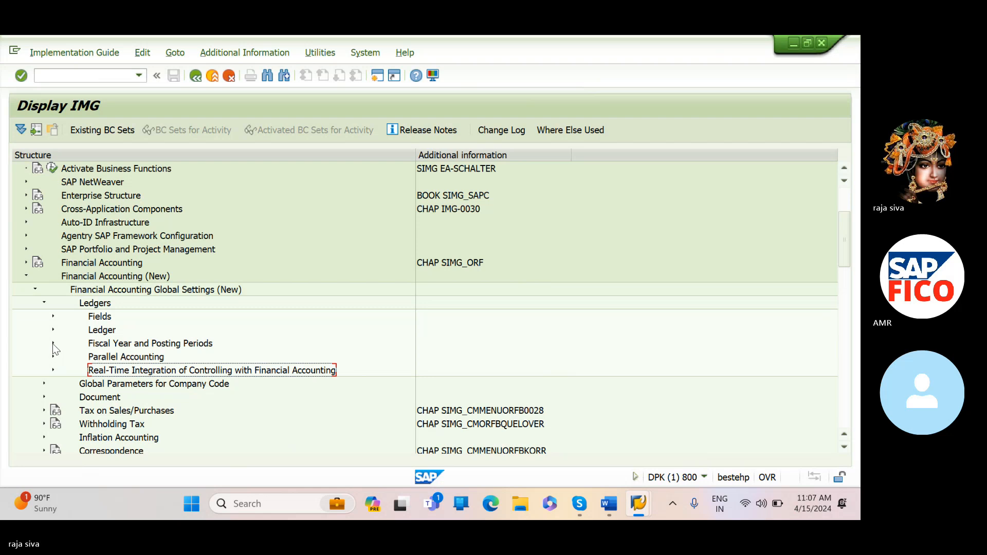
left_click(44, 304)
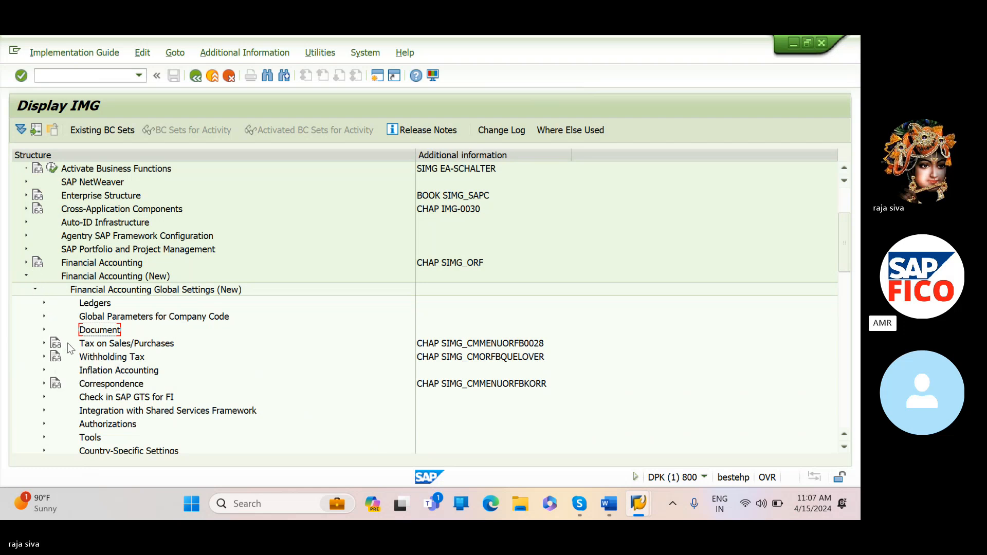
scroll(72, 322, "down", 5)
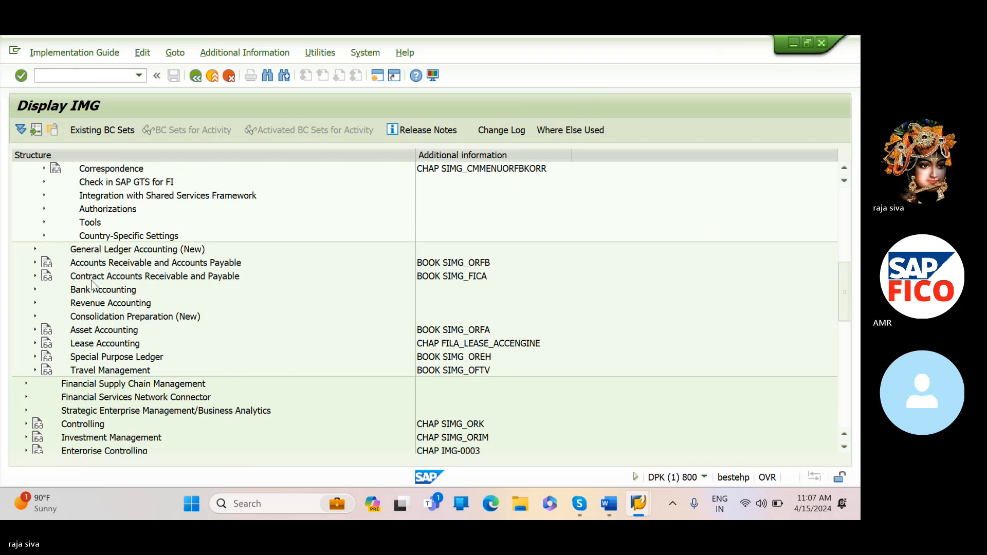
left_click(35, 250)
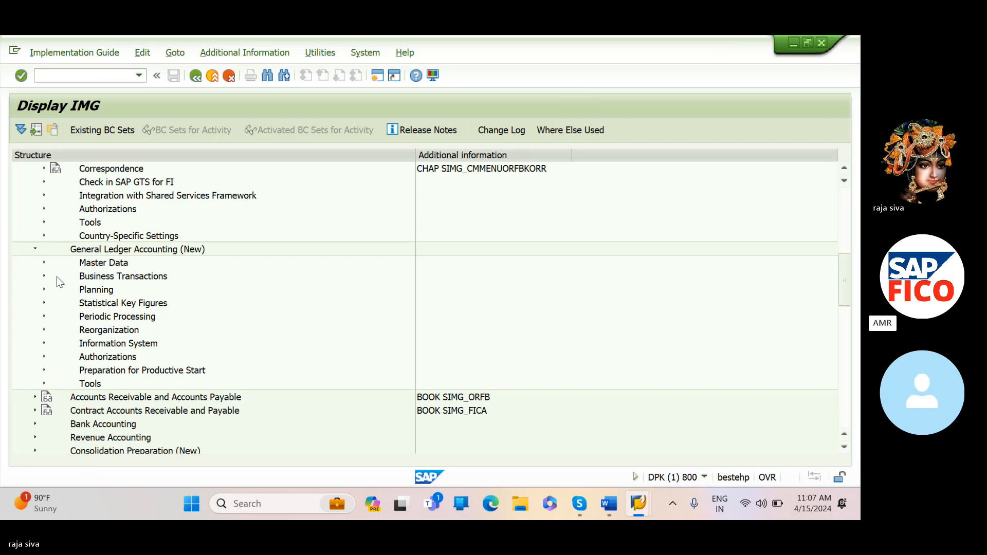
left_click(44, 317)
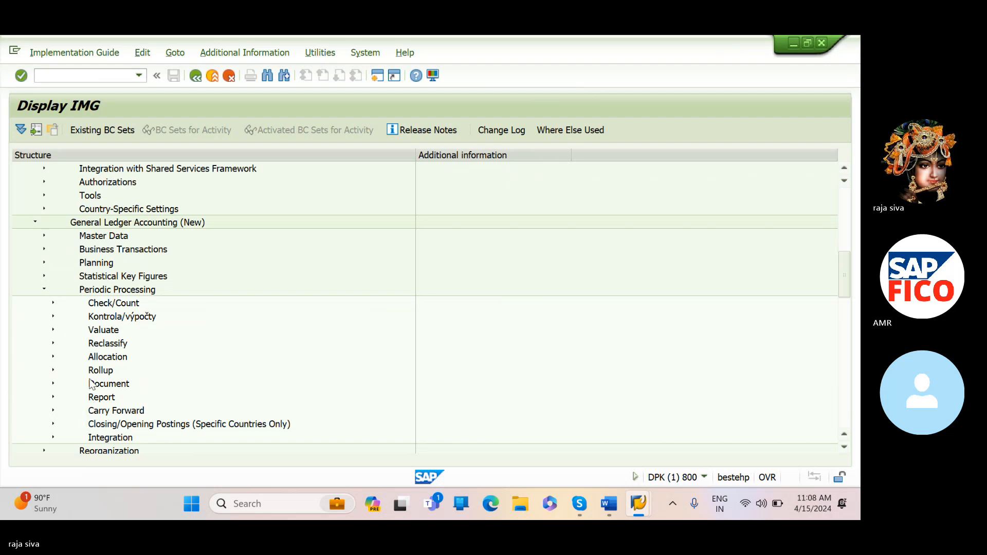
left_click(53, 331)
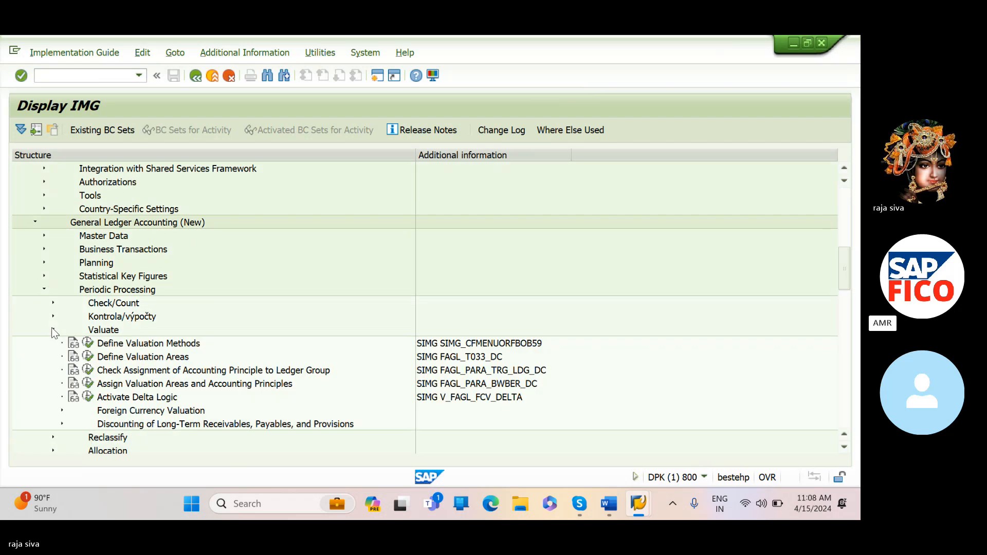
left_click(88, 344)
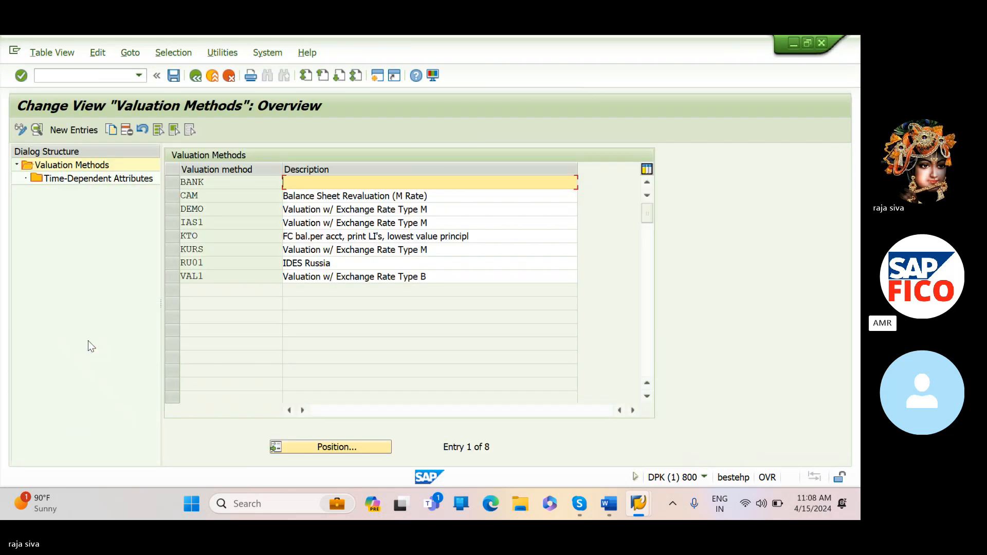
Start a new valuation method entry with the key SIVA.
left_click(75, 131)
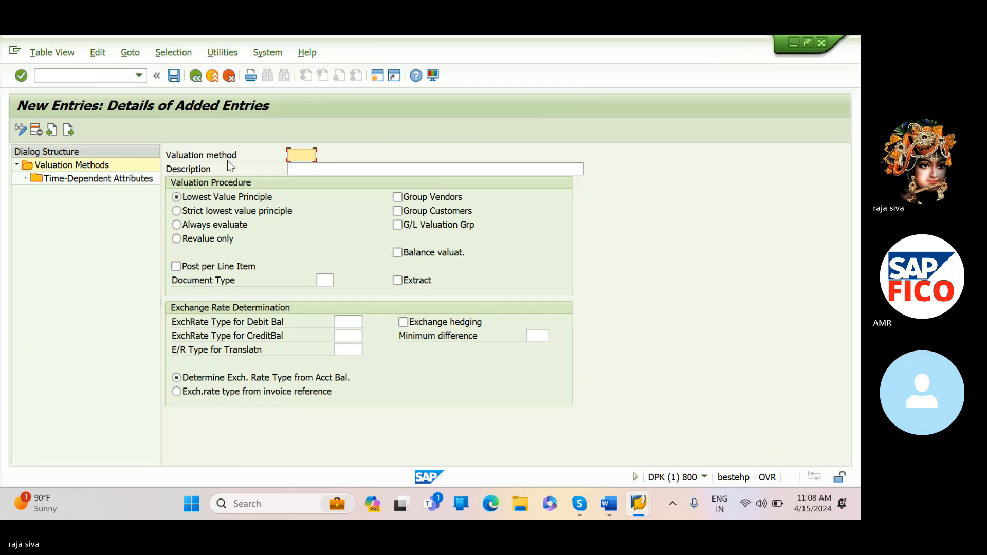
key("Caps_Lock")
type("S")
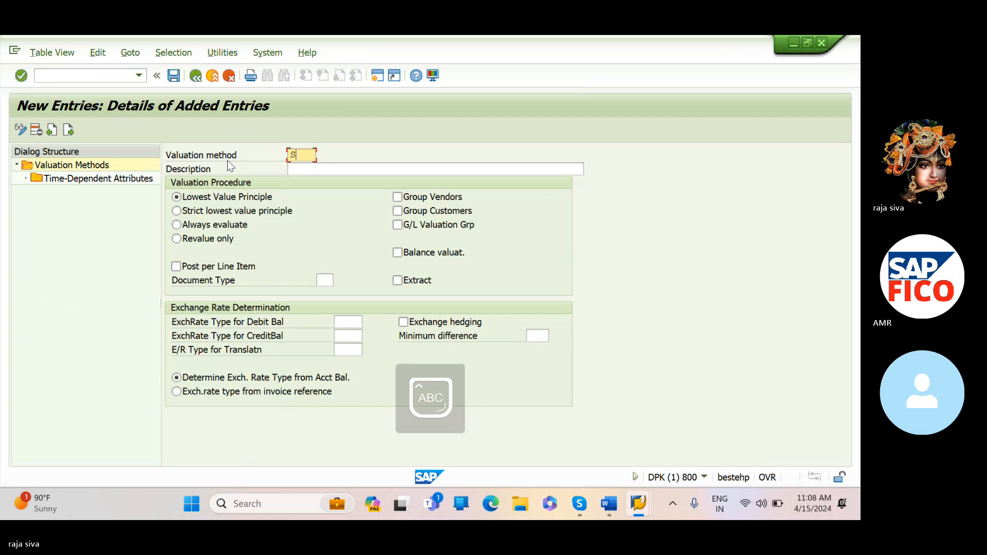
type("IVA")
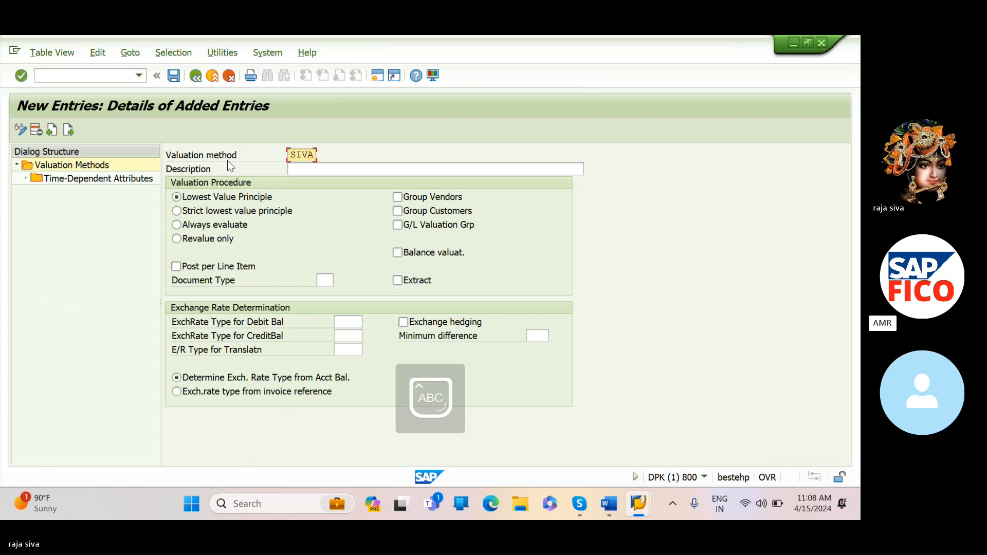
Describe valuation method SIVA as "Valuation description for SIVA".
left_click(317, 166)
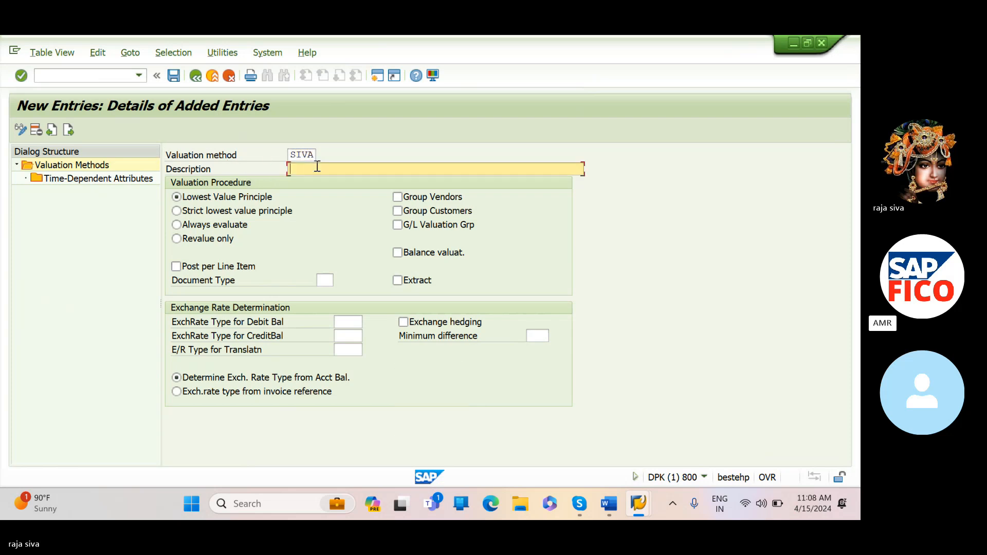
type("V")
key("Caps_Lock")
type("al")
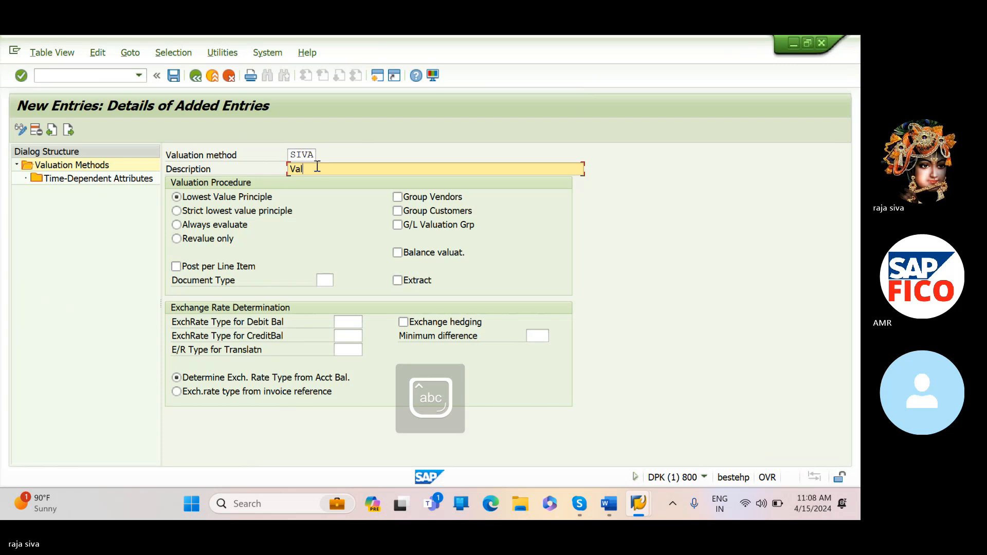
type("uatio")
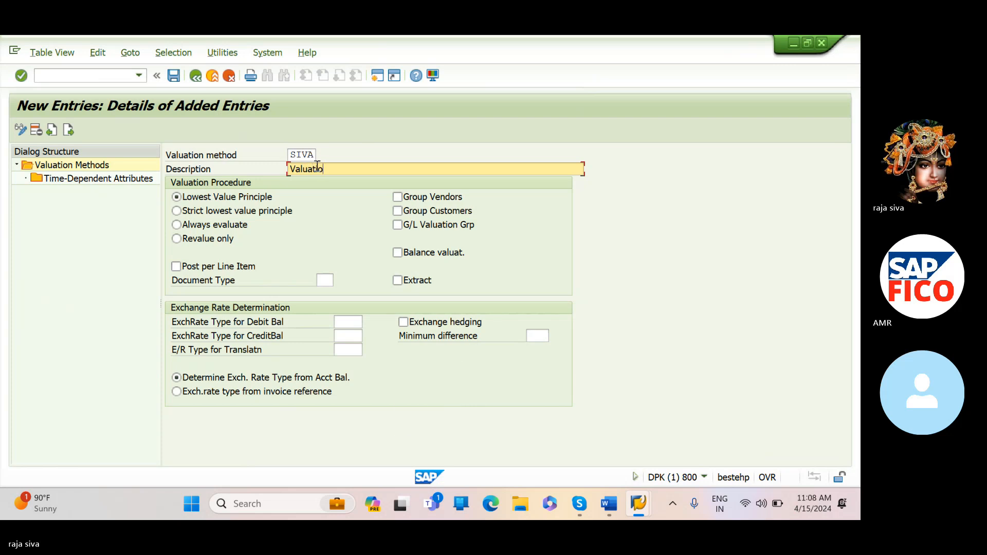
type("nn description f")
type("r")
key("Caps_Lock")
type("SIVA")
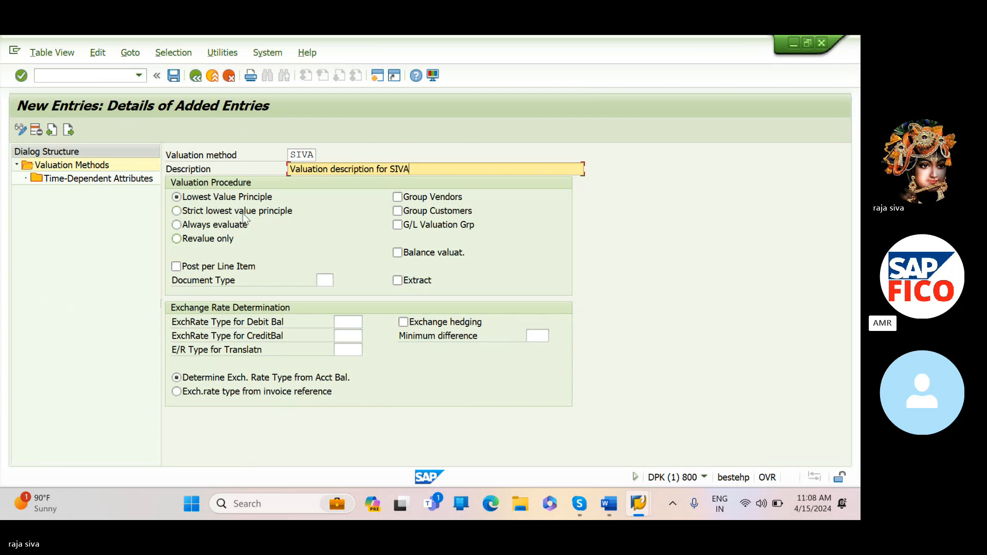
Set the valuation procedure of method SIVA to Always evaluate with document type SA.
left_click(177, 225)
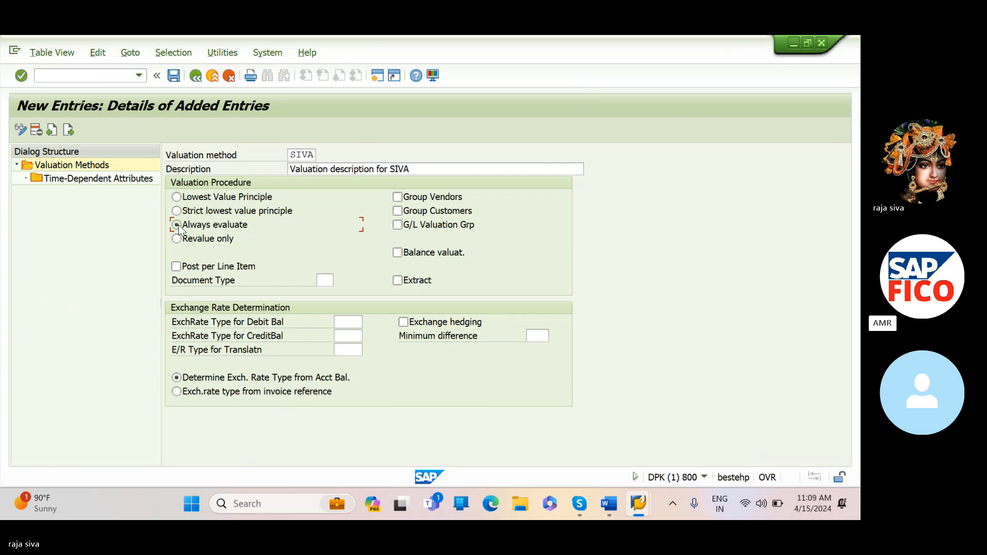
left_click(320, 280)
type("SA")
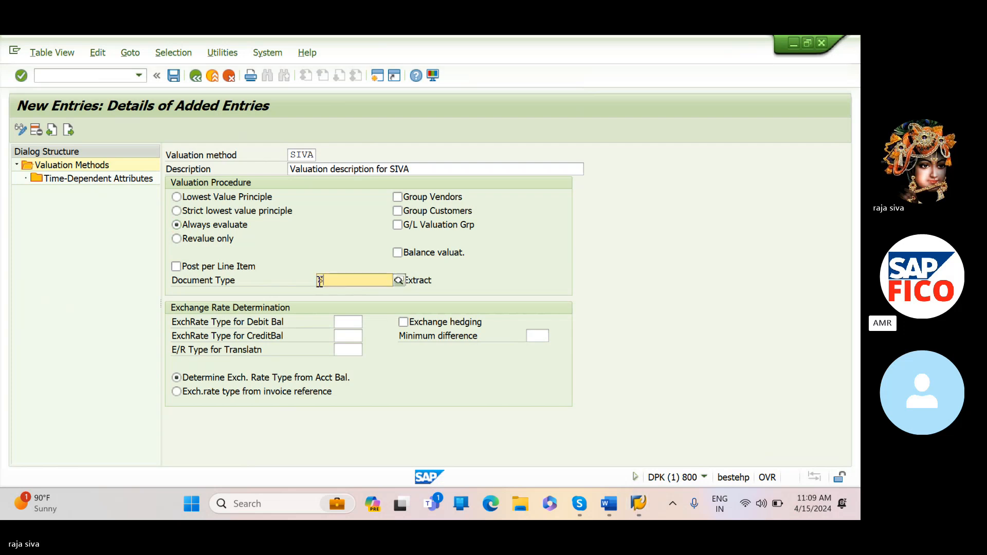
left_click(342, 307)
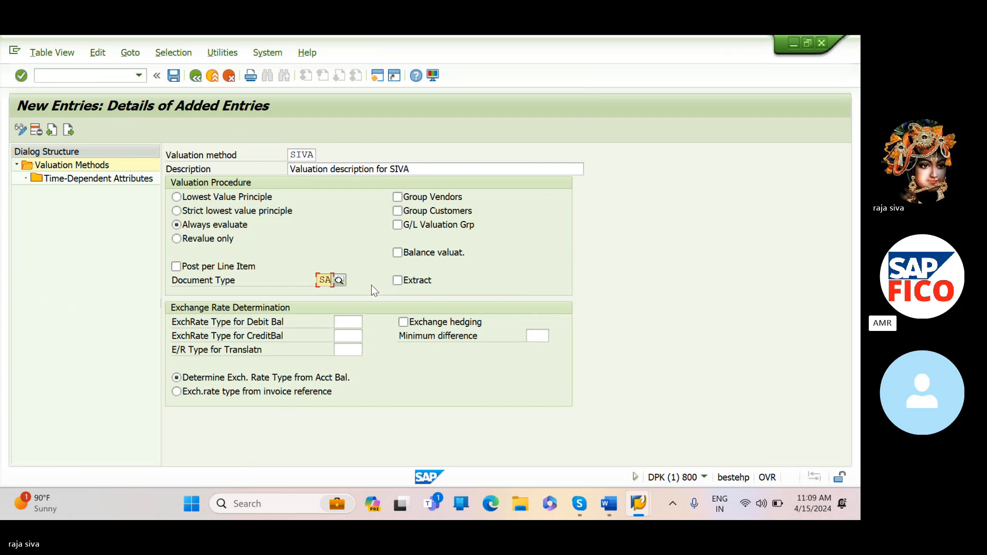
Set exchange rate type SI11 for both debit and credit balances and save valuation method SIVA in the proposed customizing request.
left_click(348, 322)
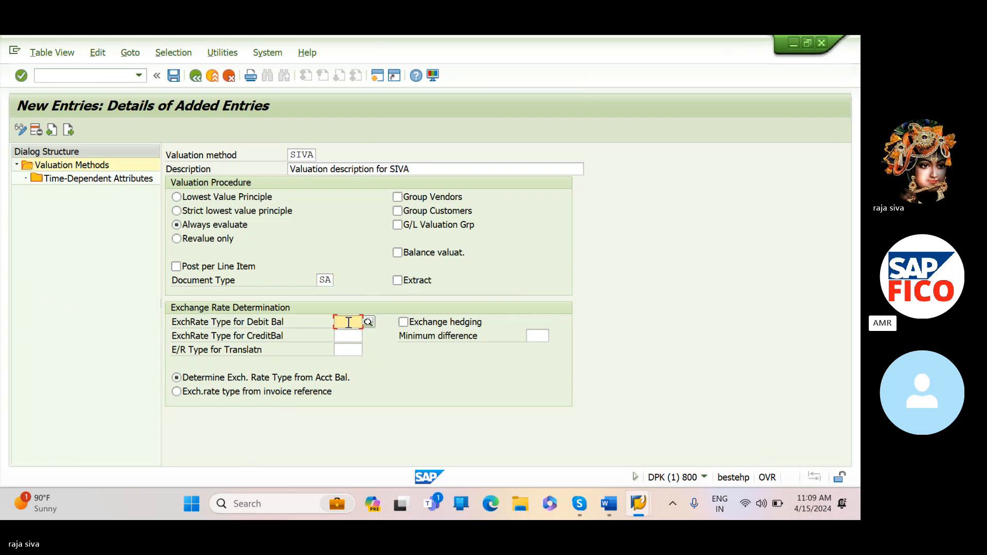
type("SI11")
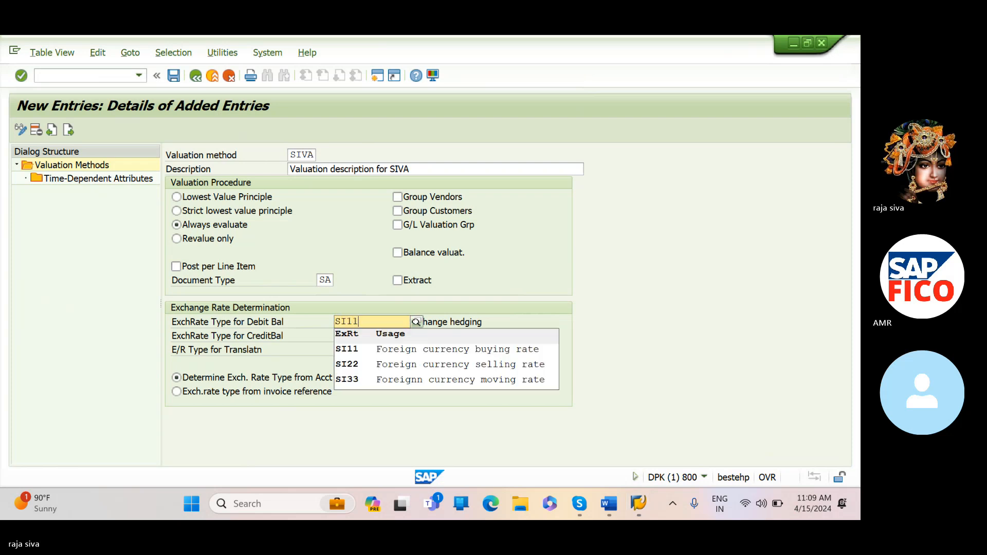
left_click(381, 348)
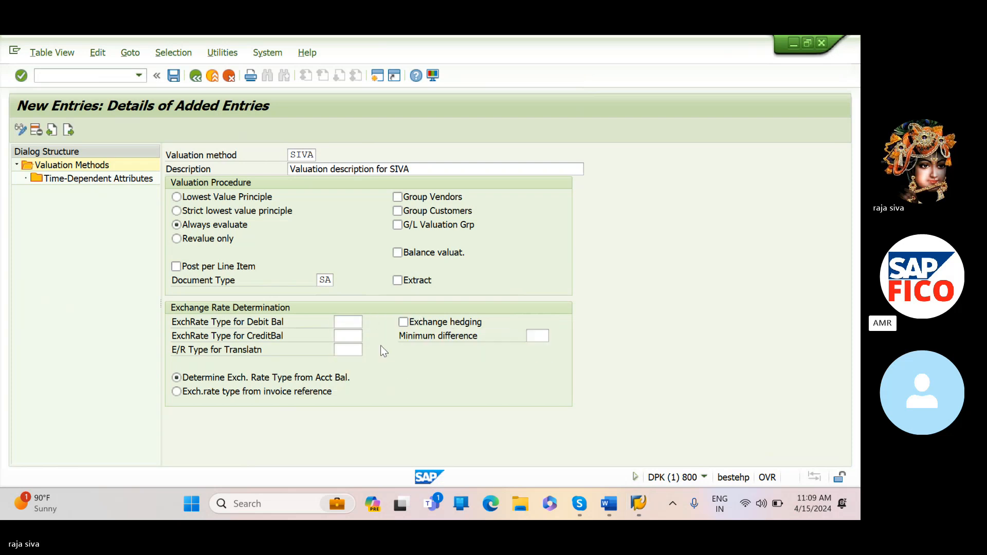
left_click(347, 337)
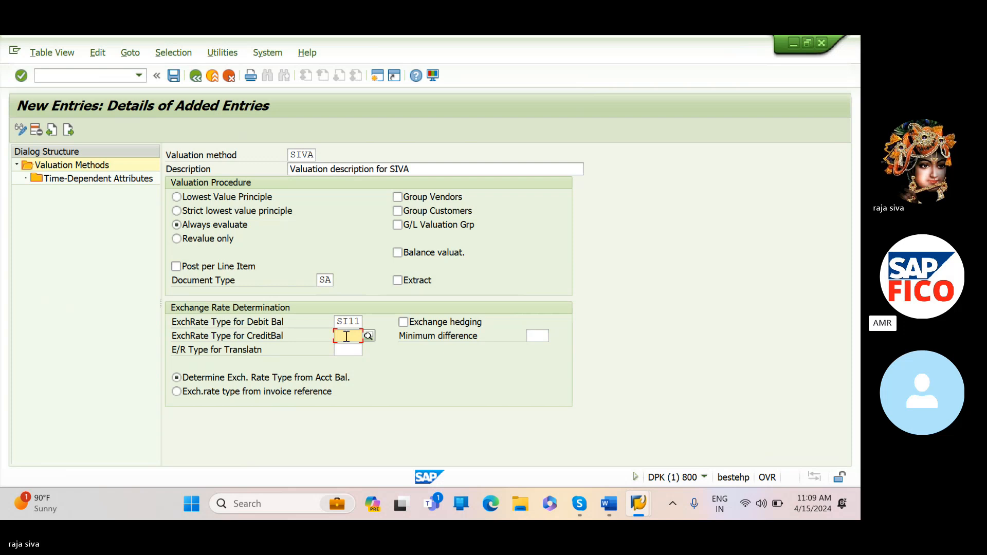
type("SI11")
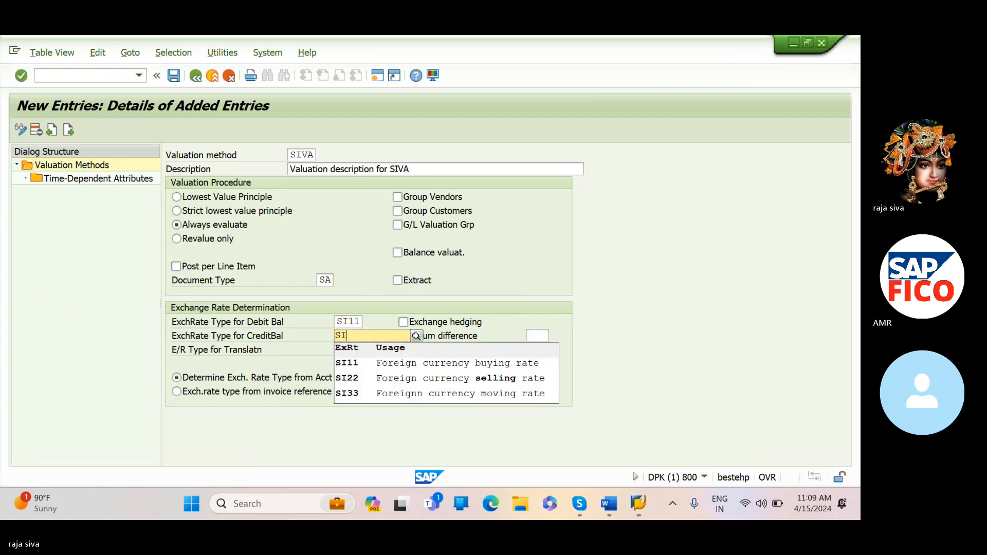
left_click(363, 363)
left_click(350, 351)
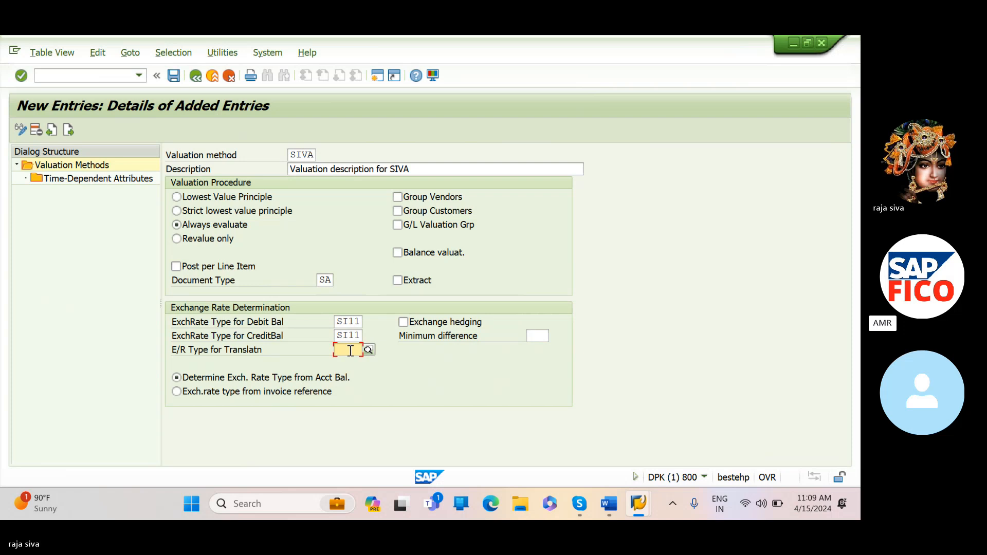
key("Return")
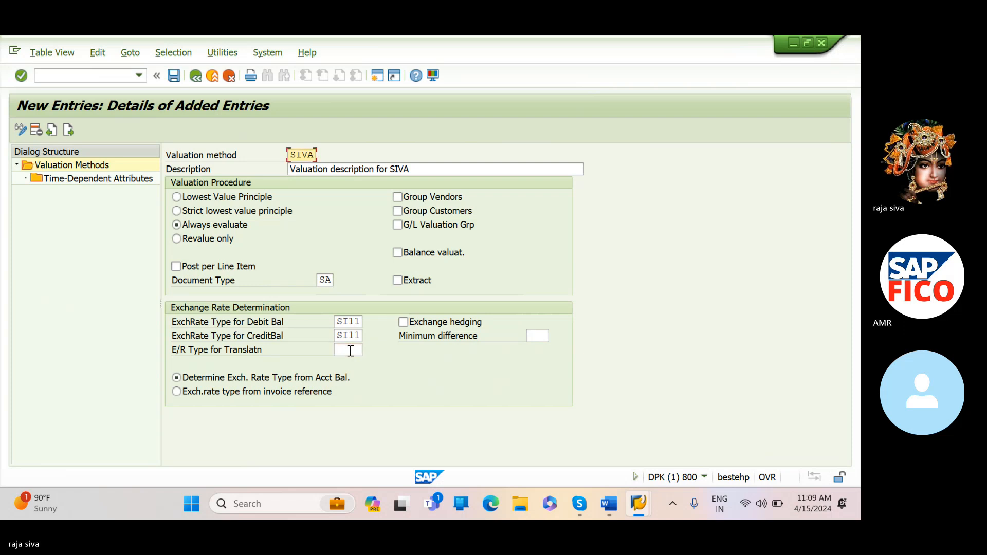
left_click(174, 75)
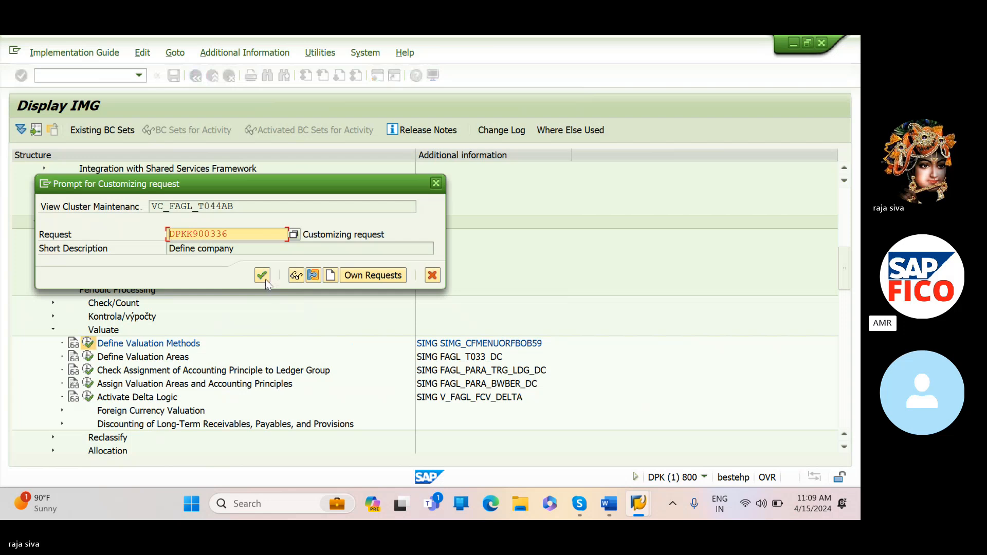
left_click(263, 277)
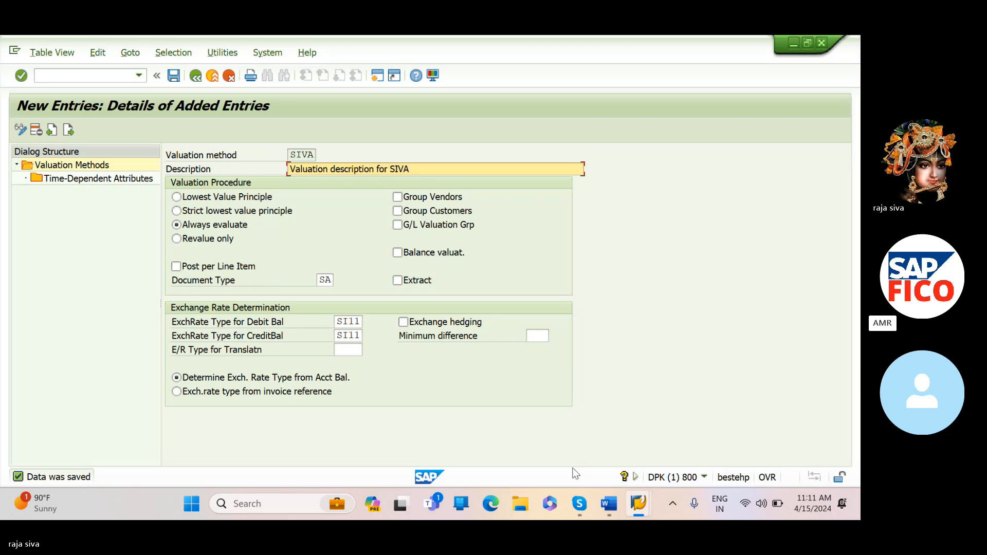
Switch to the Word notes to check the next revaluation configuration step, and switch back to SAP.
left_click(608, 503)
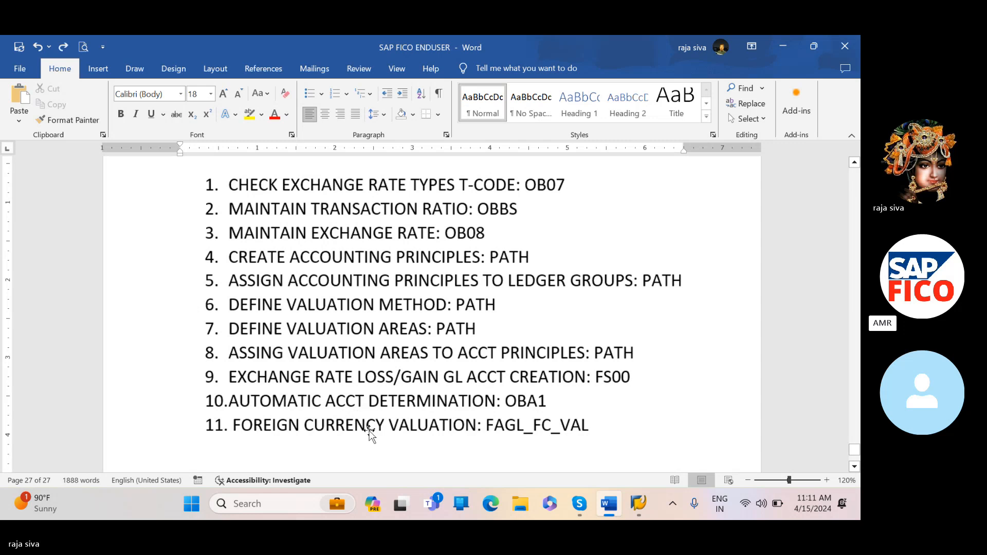
mouse_move(633, 503)
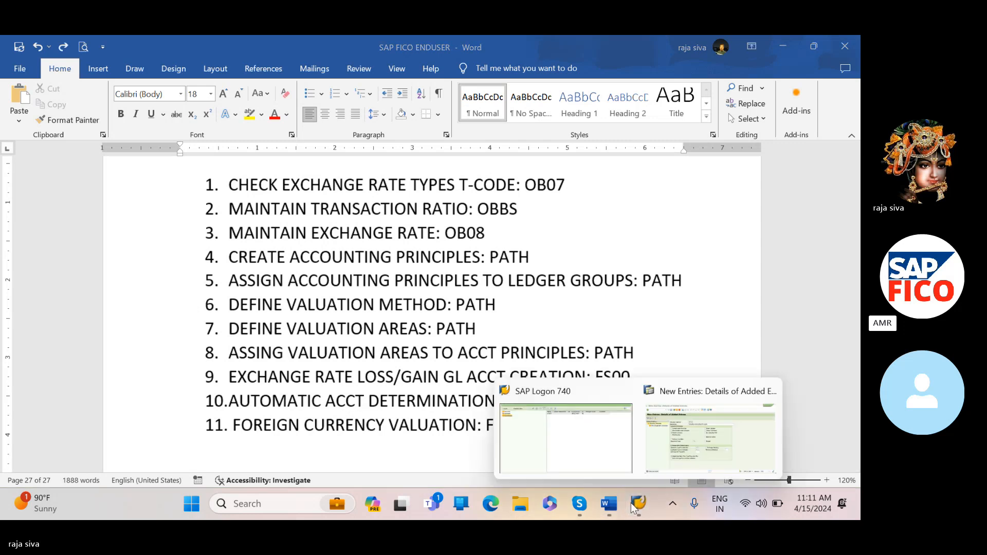
left_click(684, 427)
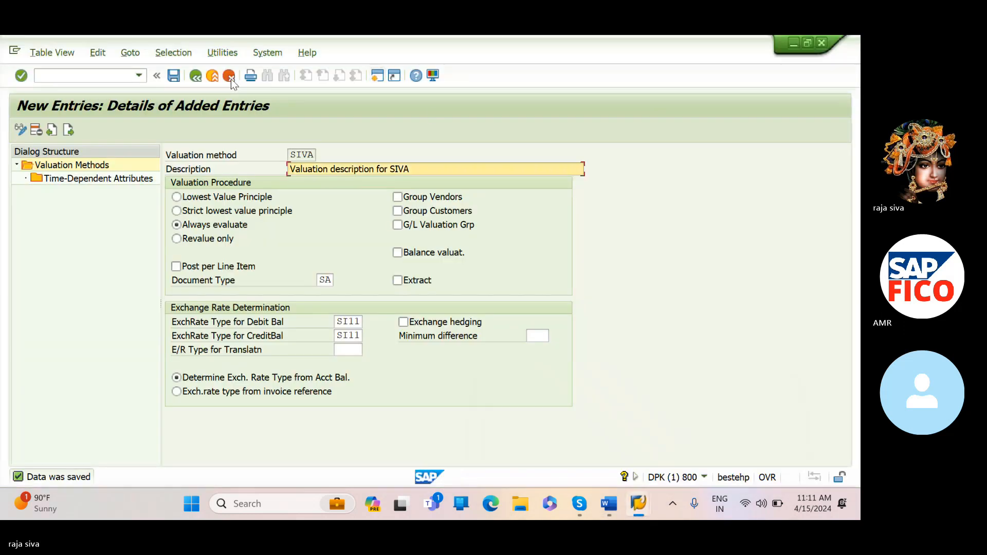
Leave the valuation methods and open a new entries table in the Define Valuation Areas activity.
left_click(195, 76)
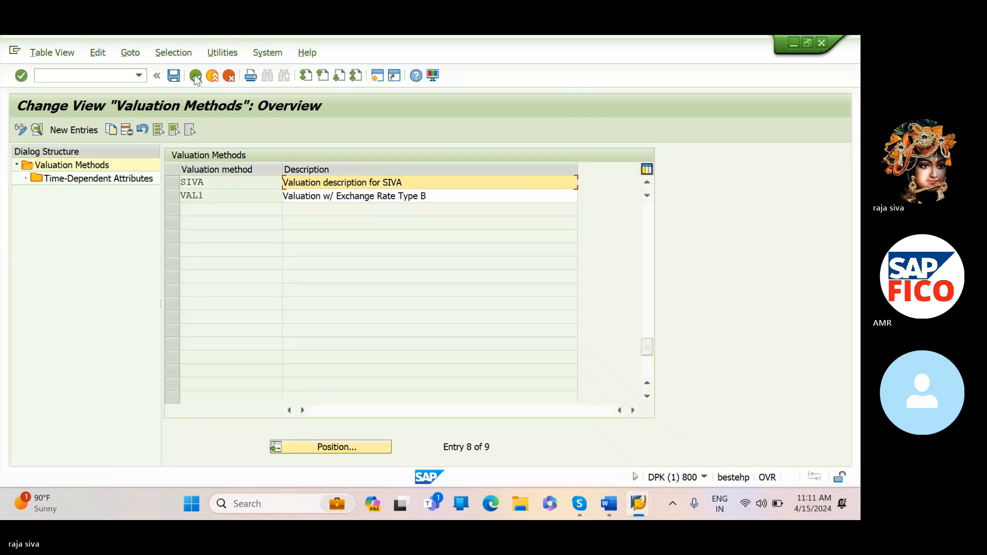
left_click(196, 76)
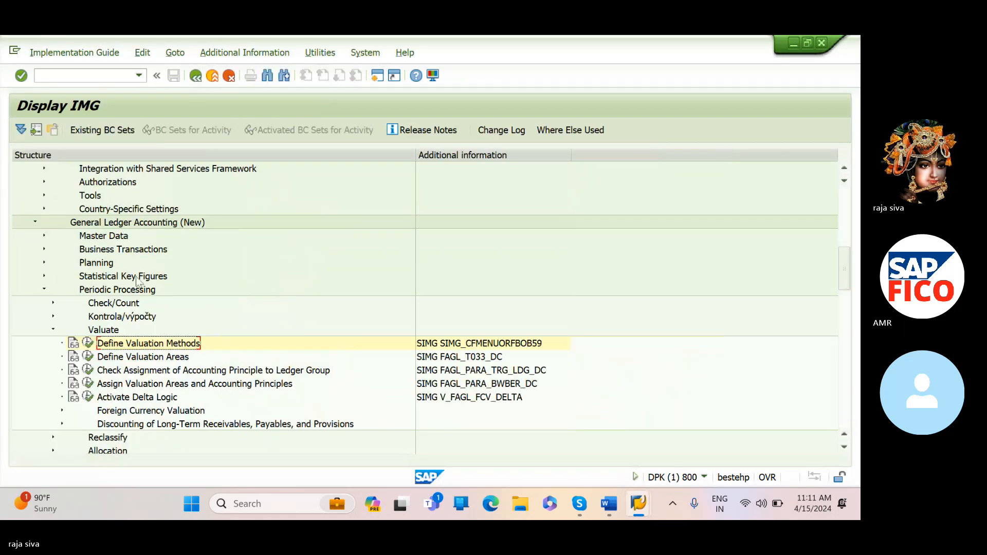
left_click(88, 357)
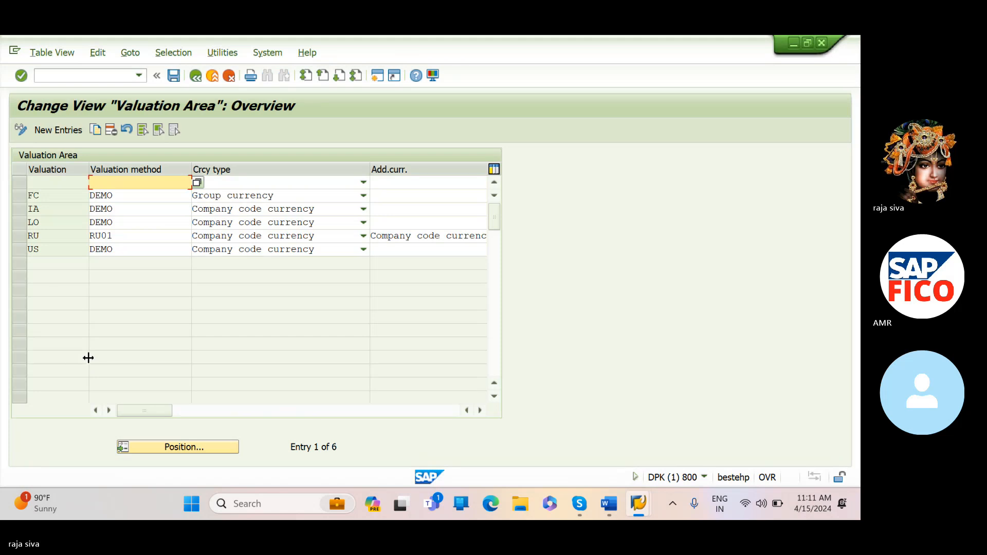
left_click(62, 132)
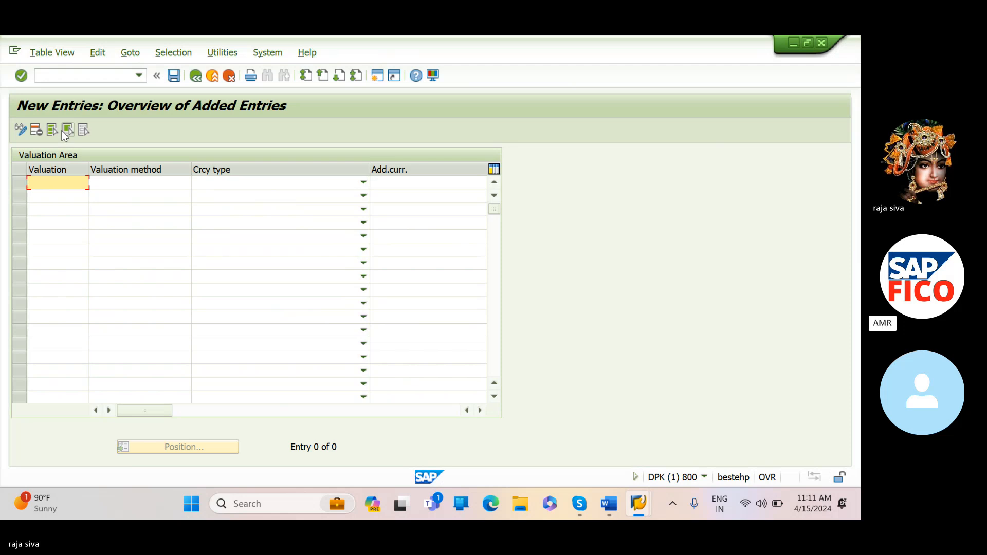
Enter valuation area S1 with valuation method SIVA and currency type Company code currency.
type("S1")
key("Tab")
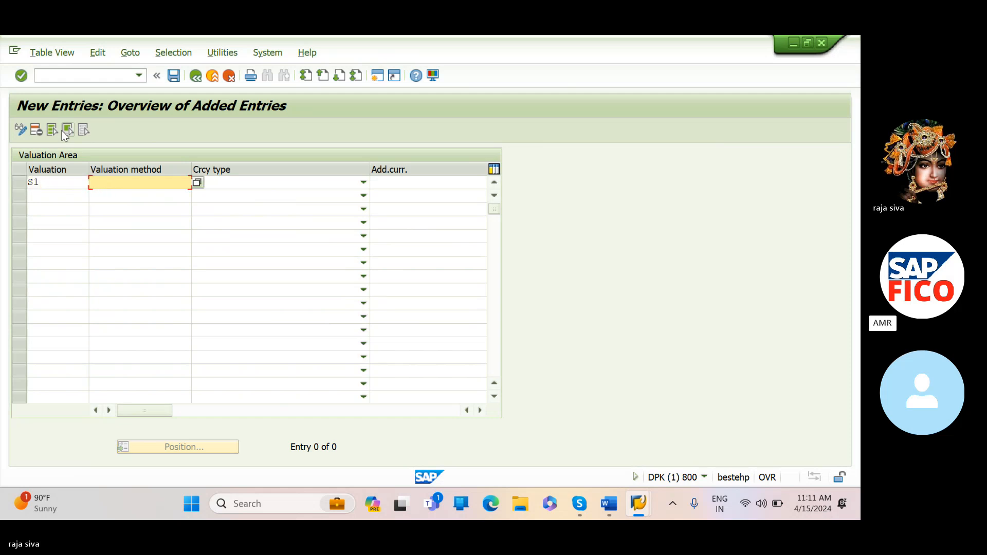
type("SIVA")
key("Tab")
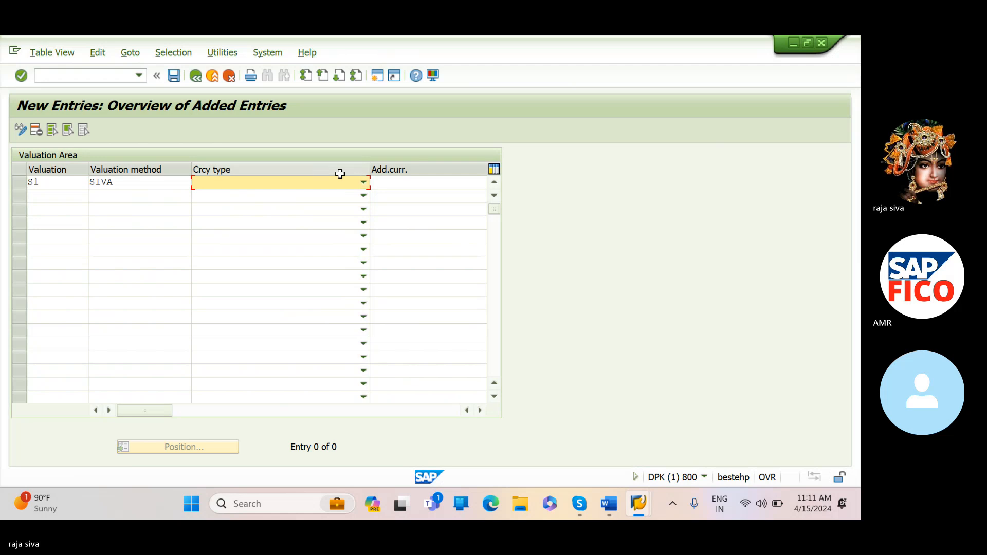
left_click(364, 182)
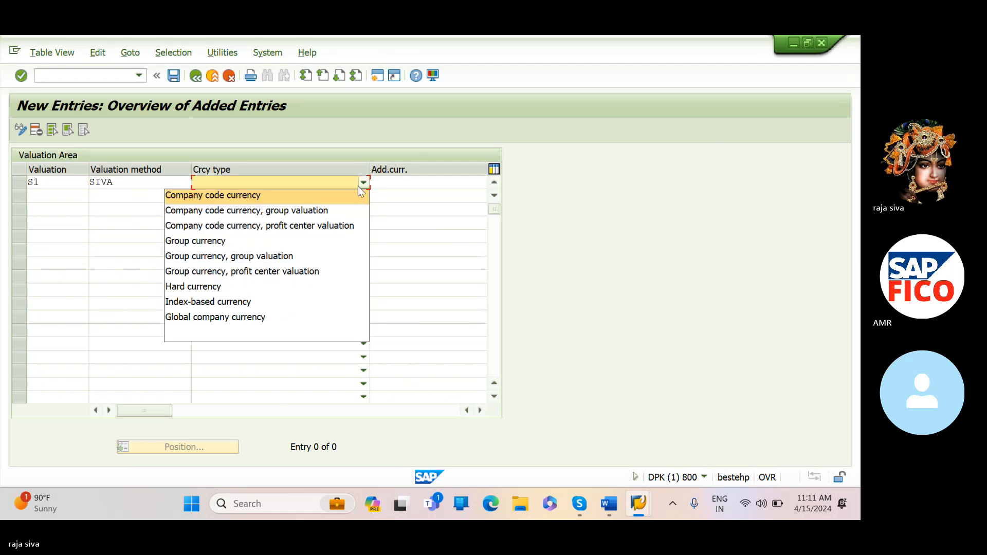
left_click(325, 201)
left_click(421, 184)
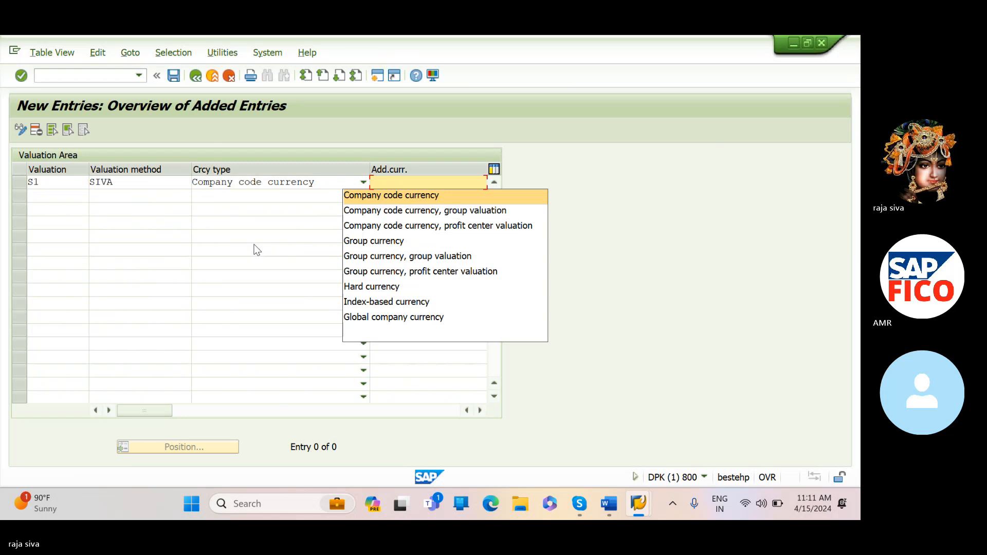
key("Return")
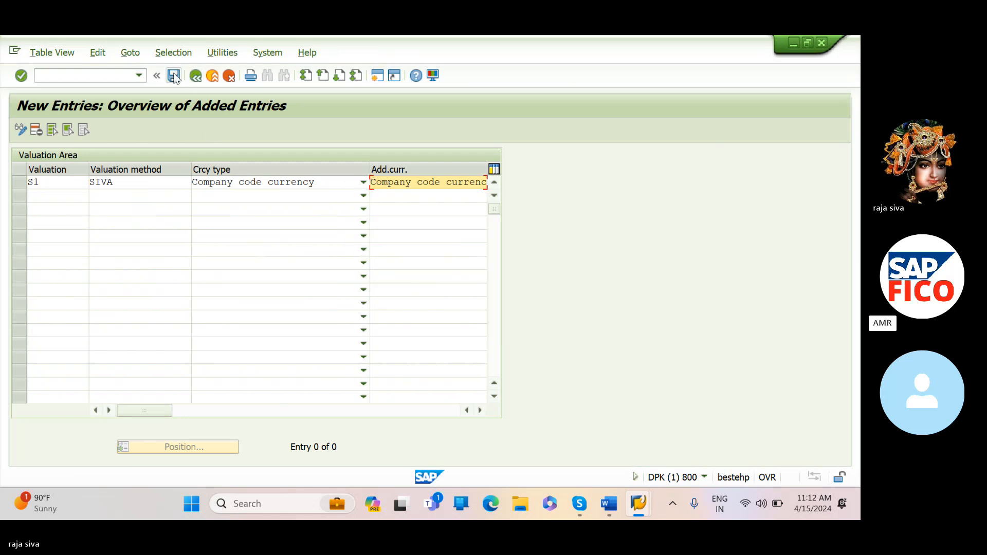
left_click(409, 184)
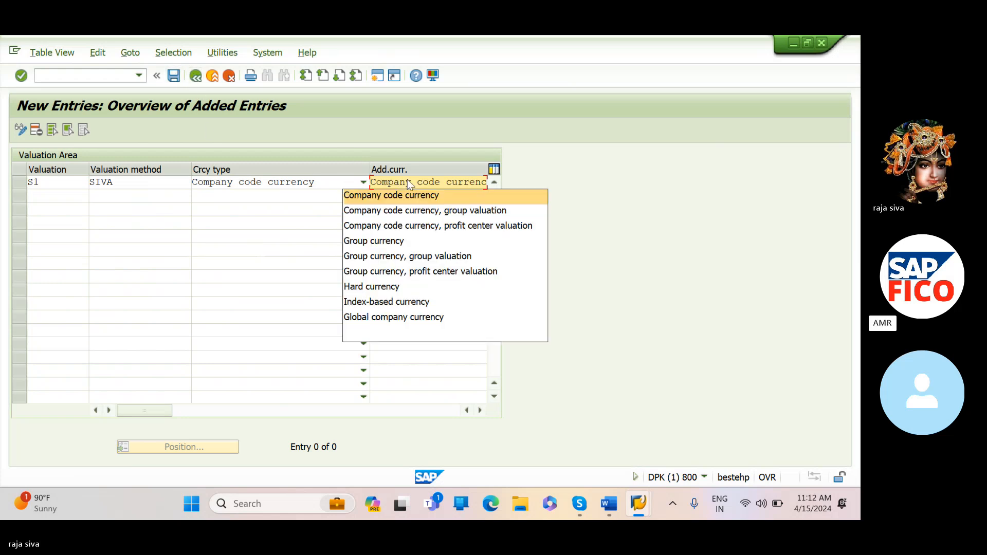
key("Return")
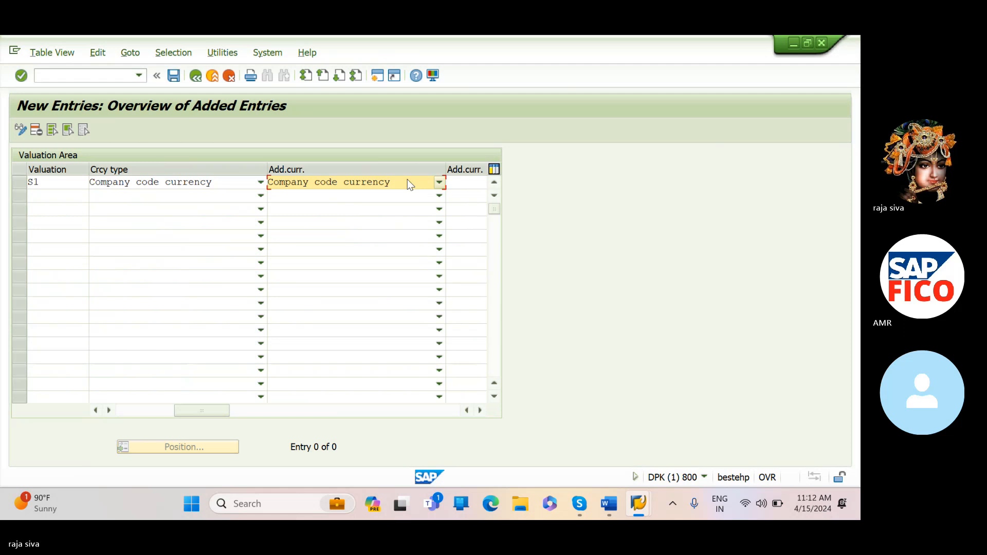
left_click(418, 186)
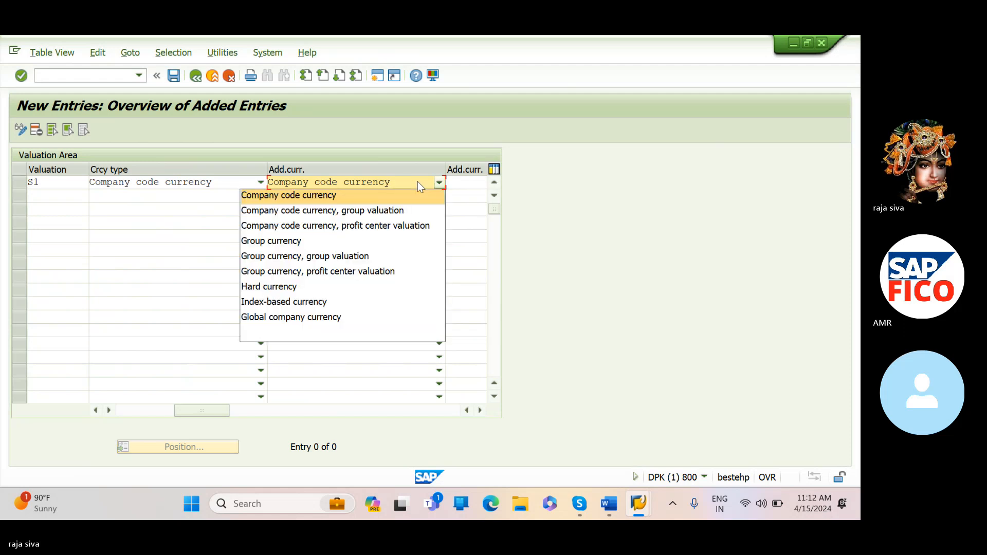
left_click(406, 182)
left_click(405, 182)
left_click(440, 184)
left_click(468, 181)
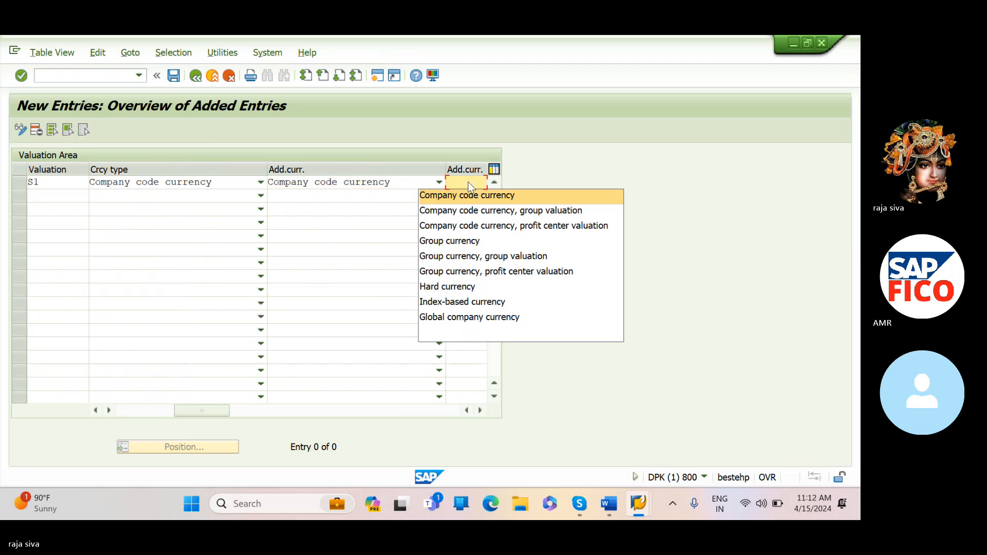
left_click(441, 184)
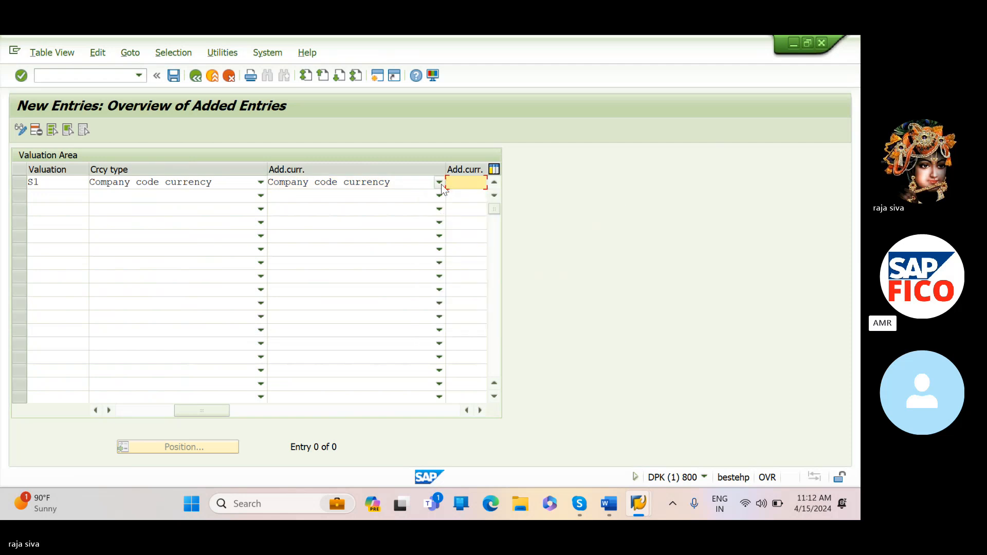
left_click(436, 183)
left_click(437, 182)
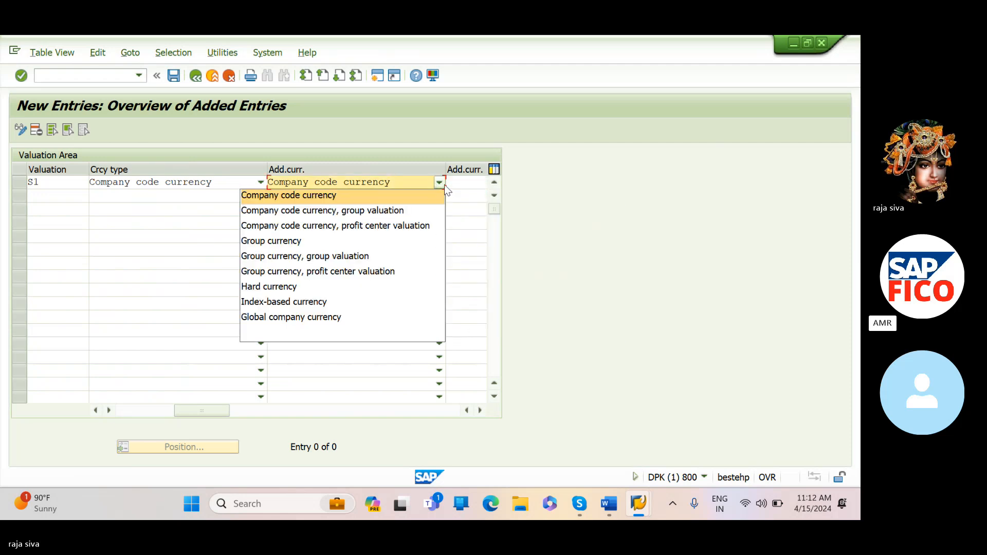
left_click(315, 318)
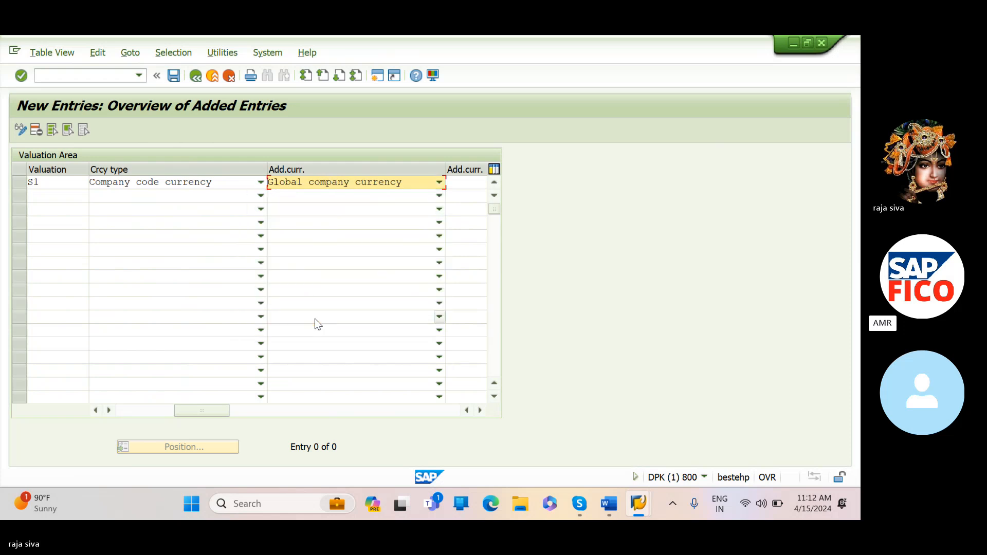
left_click(438, 183)
left_click(375, 332)
left_click(375, 330)
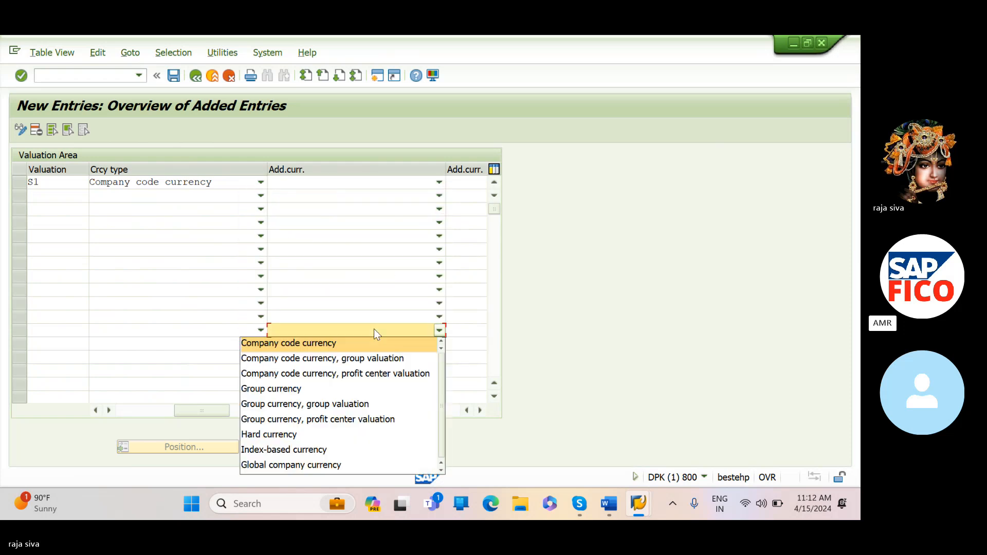
left_click(379, 180)
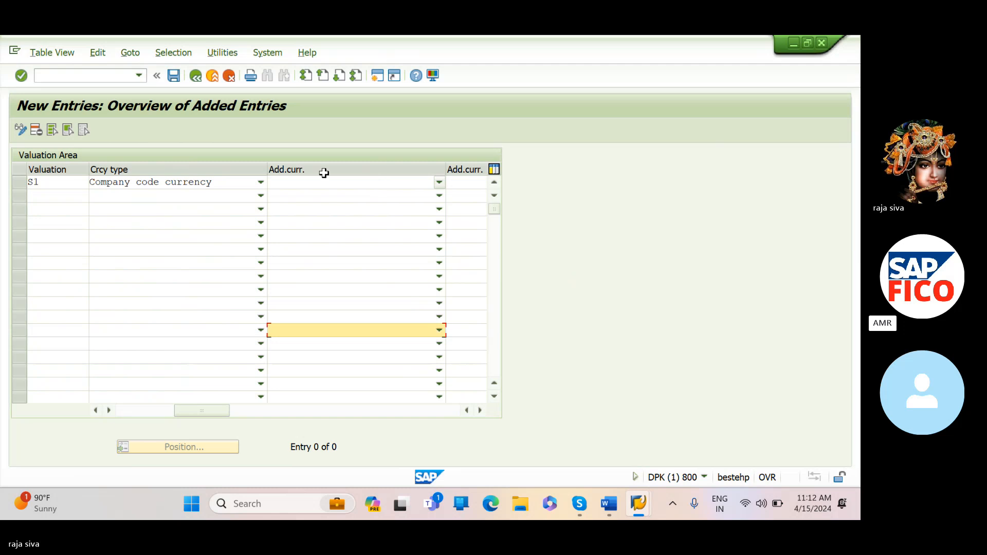
Save valuation area S1 in the proposed customizing request.
left_click(174, 75)
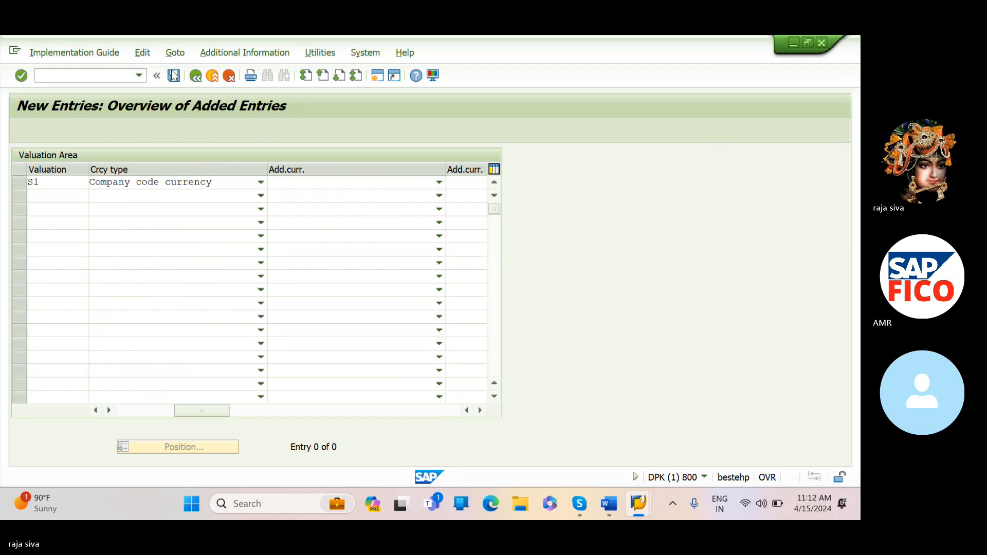
left_click(262, 276)
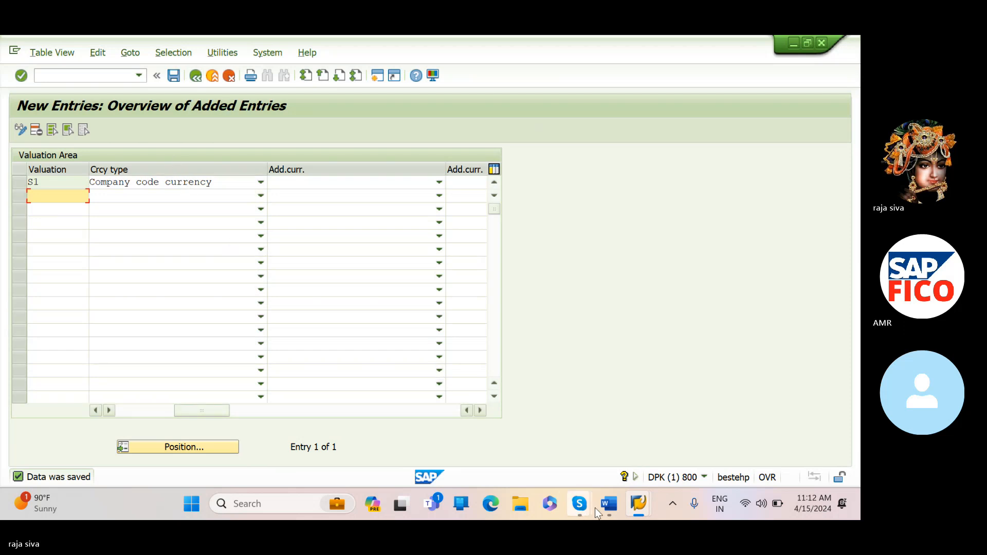
Switch to the Word notes to check the configuration step following the valuation areas, and switch back to SAP.
left_click(609, 504)
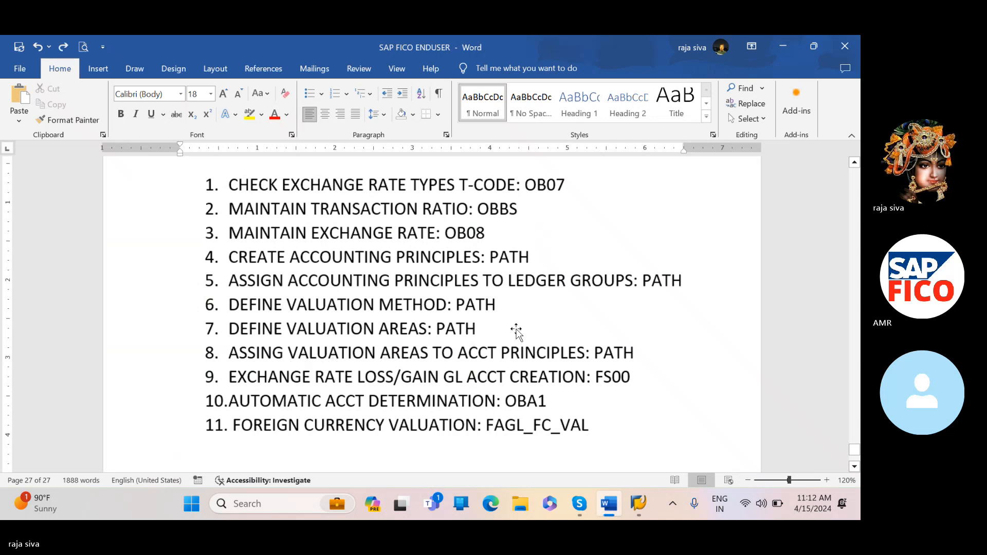
left_click(636, 505)
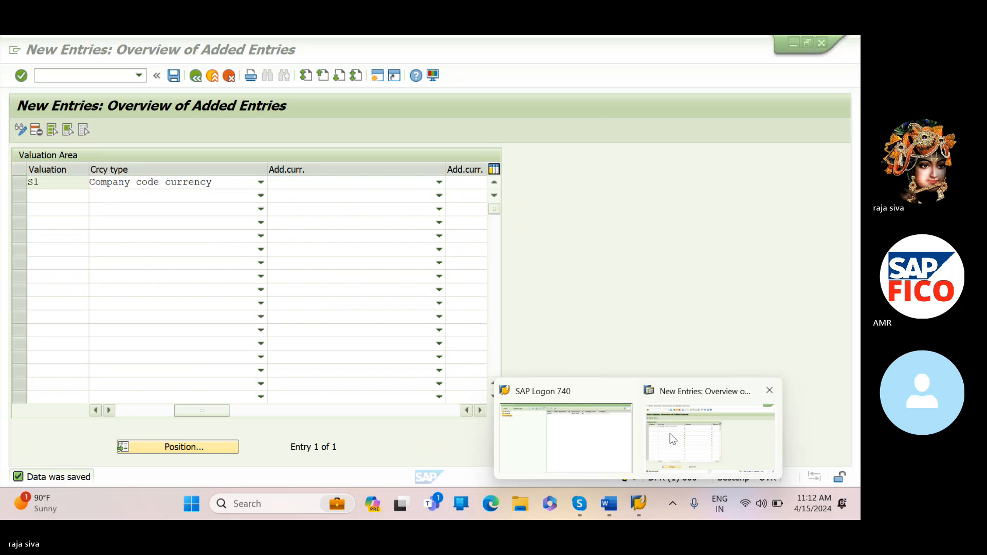
left_click(670, 435)
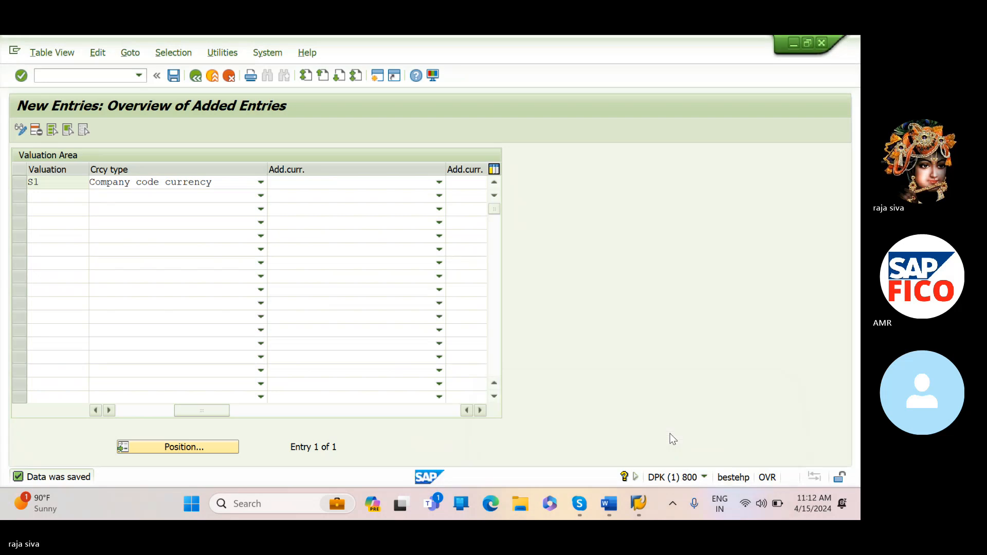
Leave the valuation areas and open a new entries table in the Assign Valuation Areas and Accounting Principles activity.
left_click(195, 76)
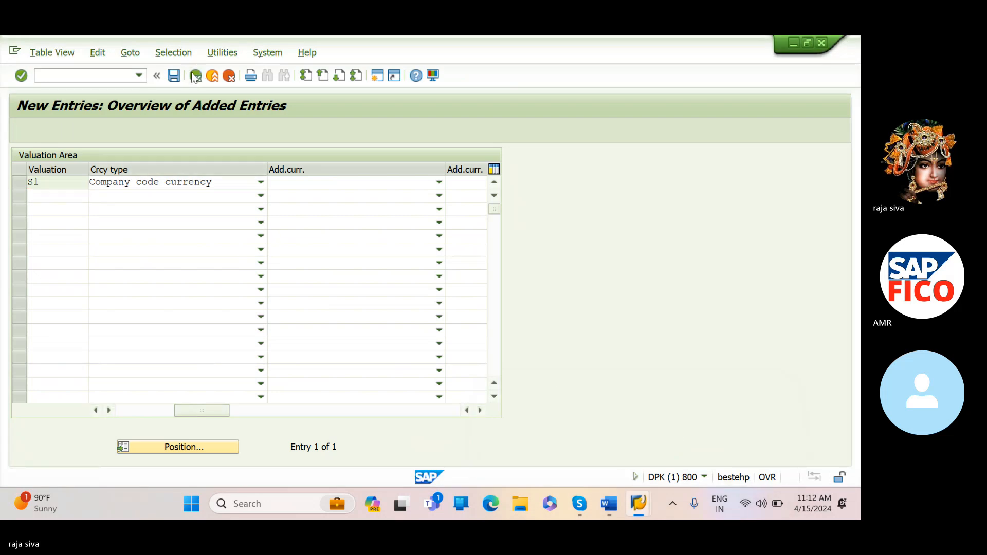
left_click(195, 75)
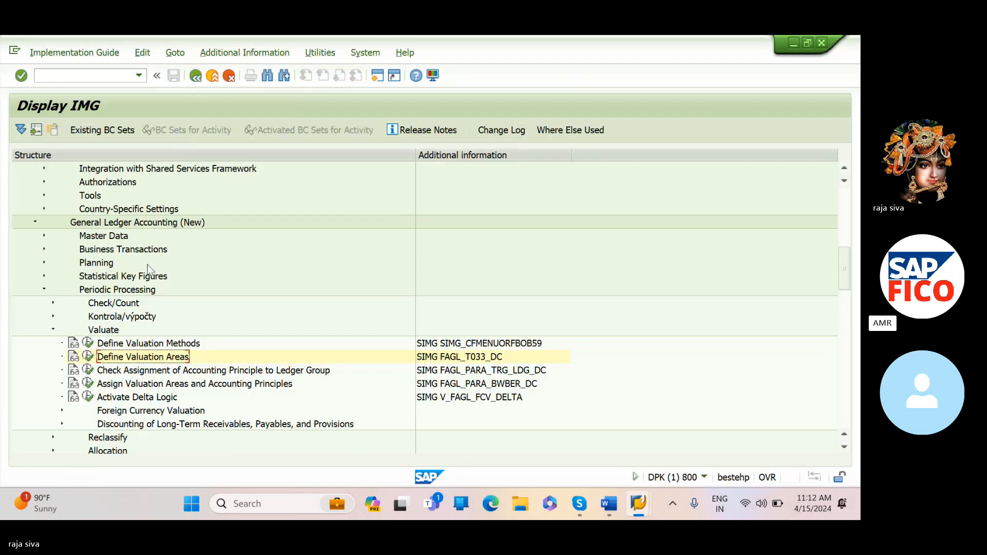
left_click(87, 385)
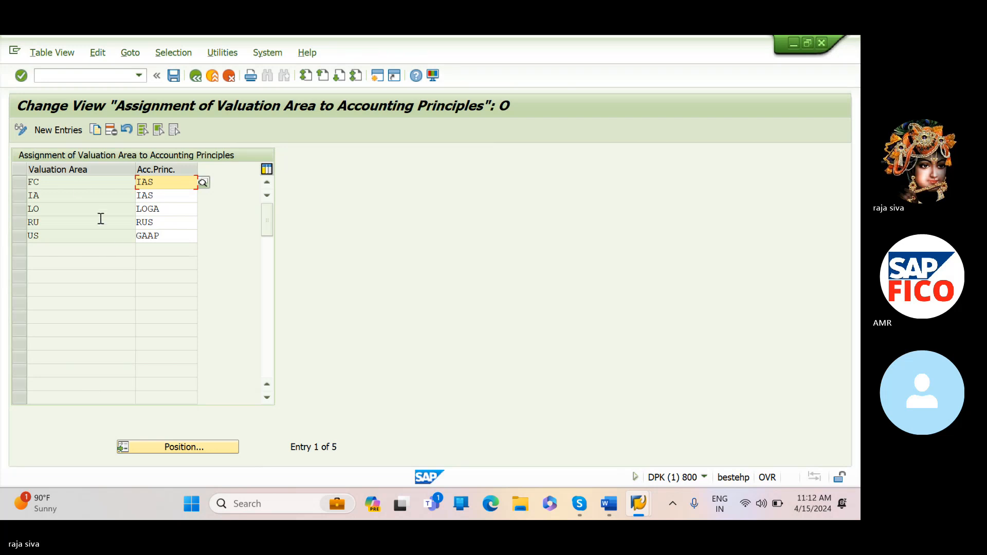
left_click(61, 130)
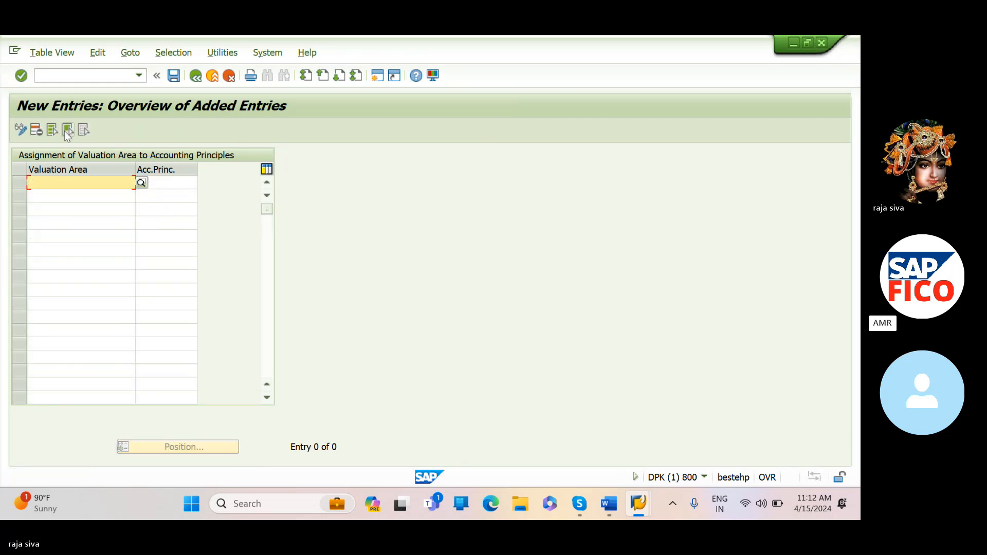
Assign valuation area S1 to accounting principle SIVA and save the entry in the proposed customizing request.
left_click(142, 184)
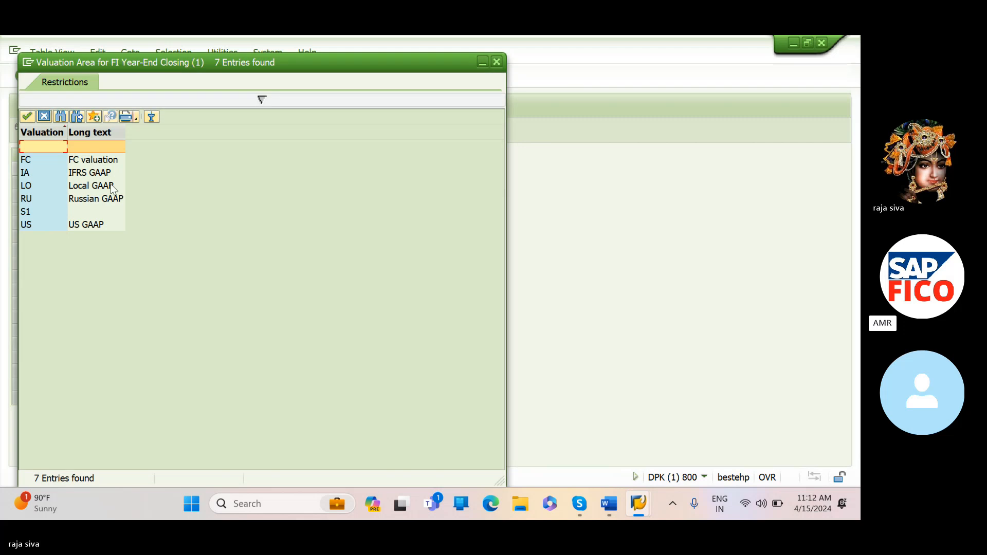
left_click(30, 213)
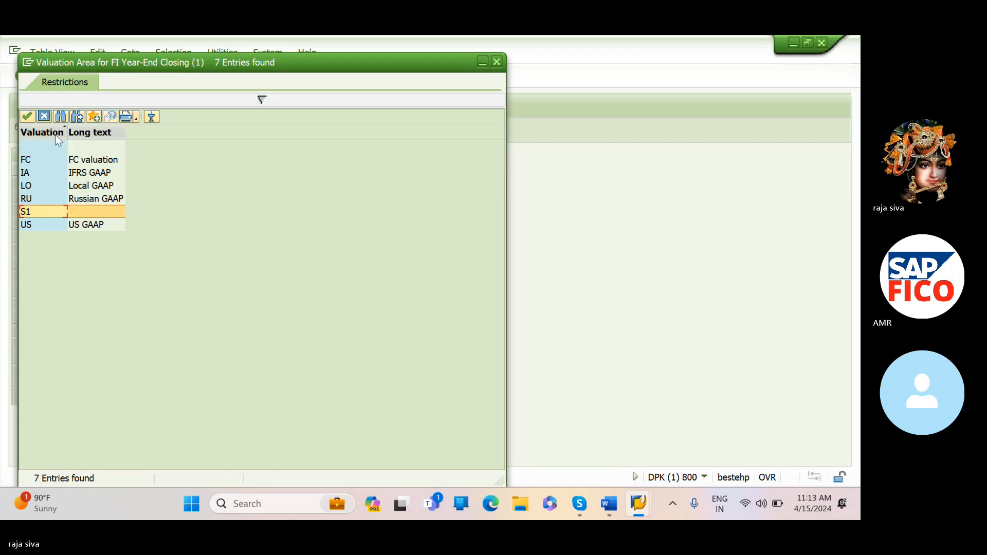
left_click(26, 118)
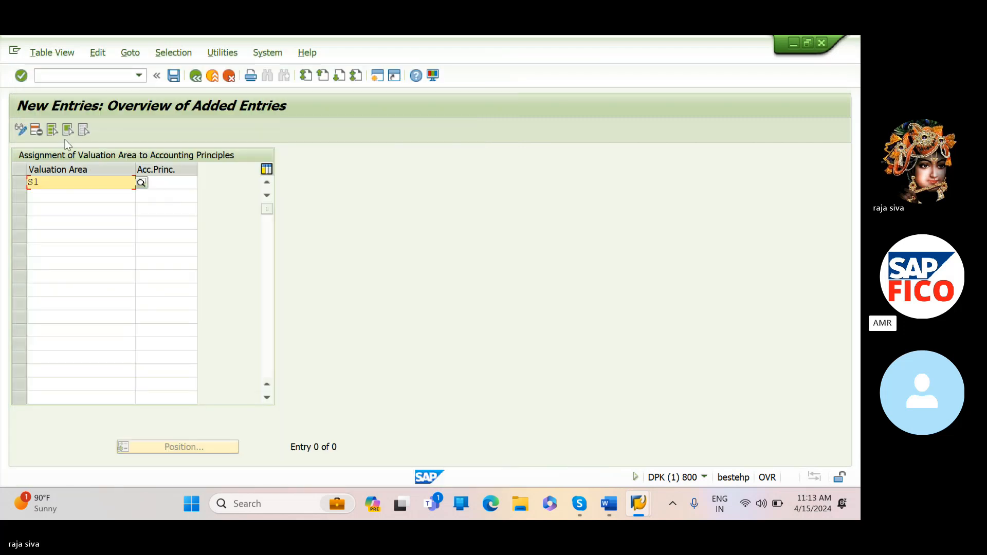
left_click(171, 181)
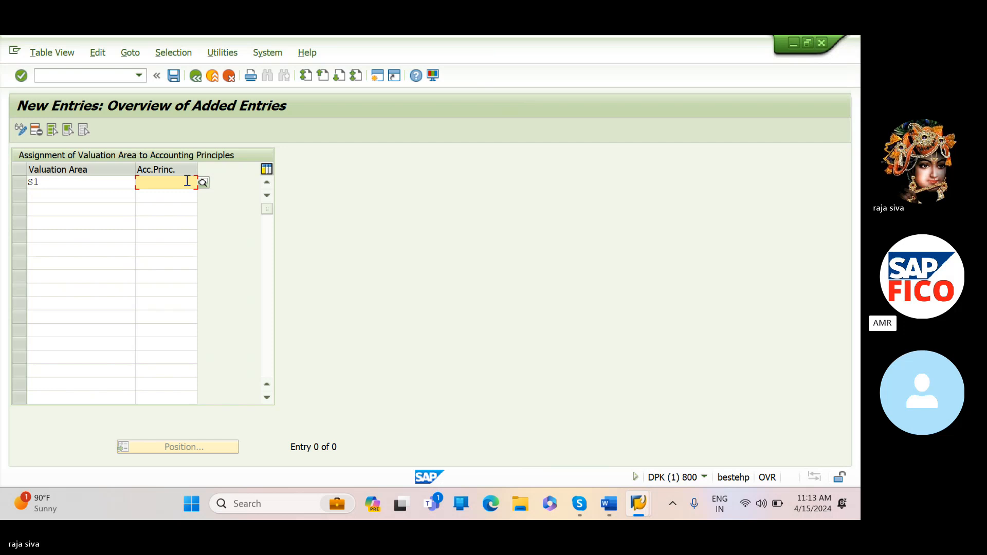
type("SIVA")
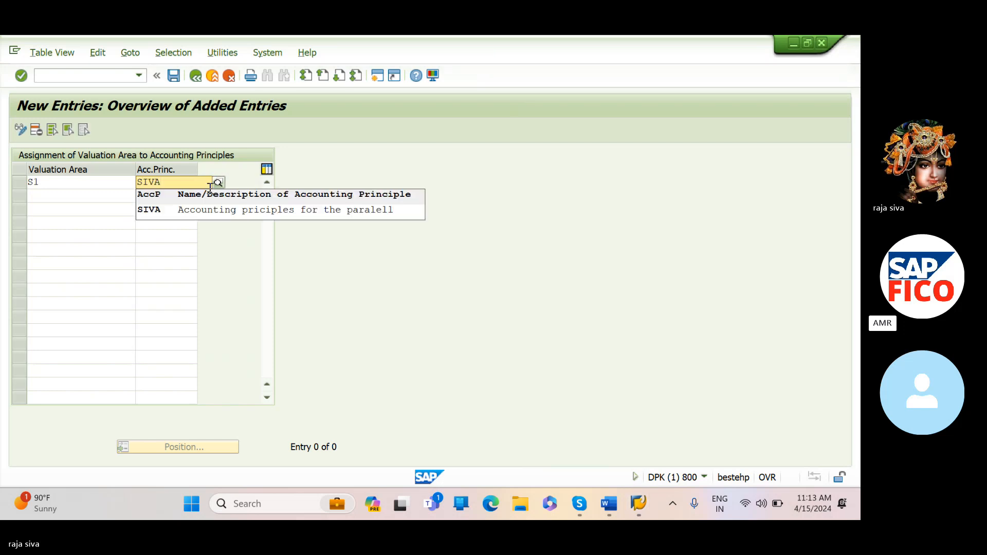
left_click(209, 211)
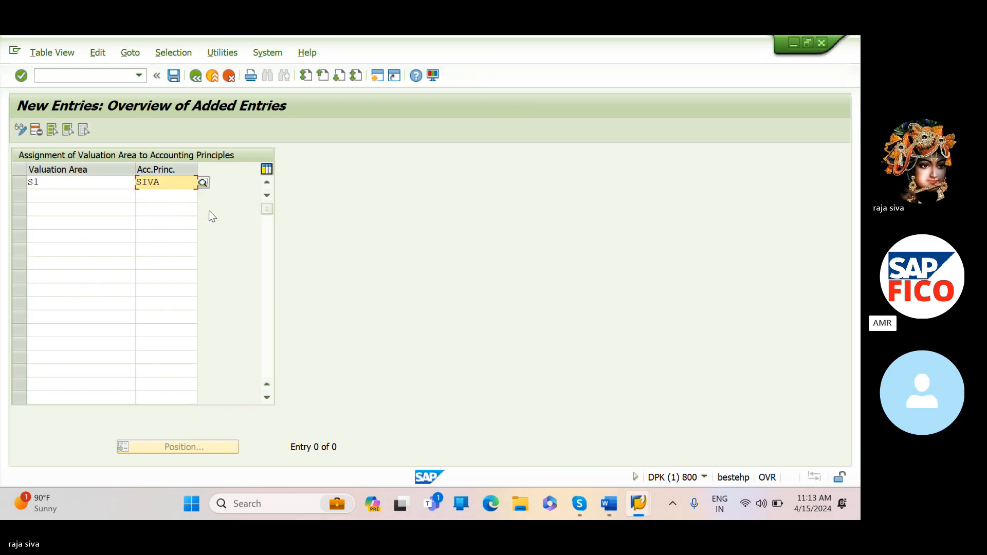
key("Return")
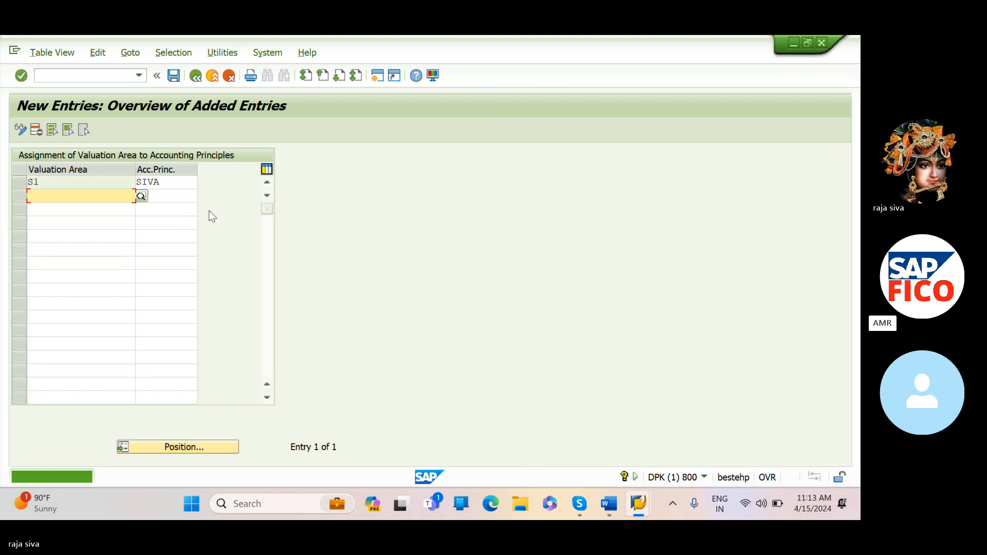
left_click(173, 76)
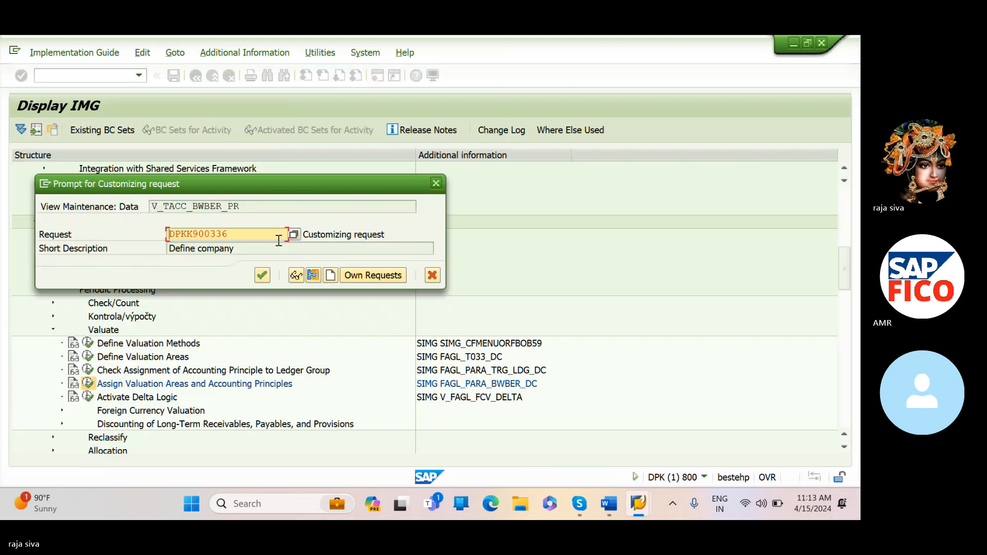
left_click(262, 276)
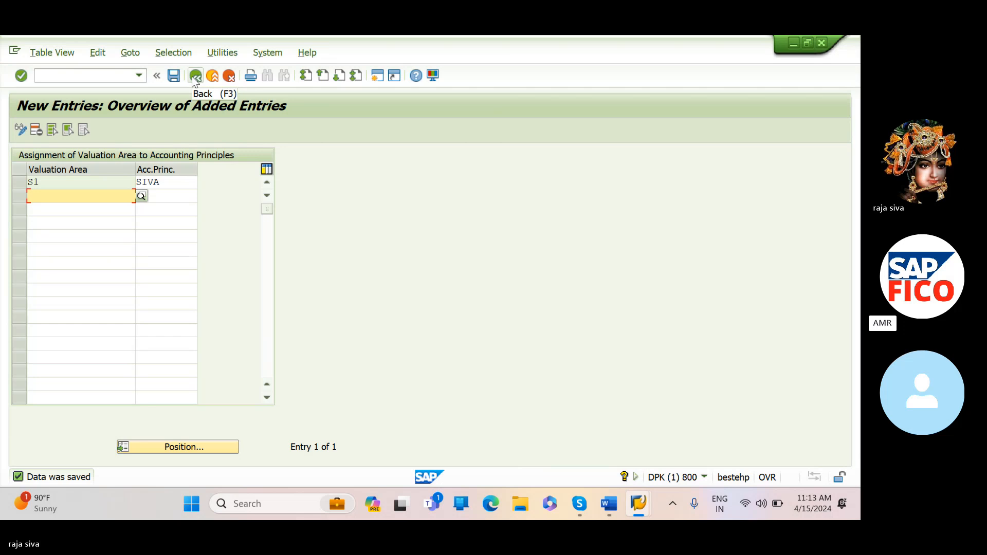
Leave the valuation area assignment and open central G/L account editing with transaction FS00.
left_click(108, 77)
type("/NFS00")
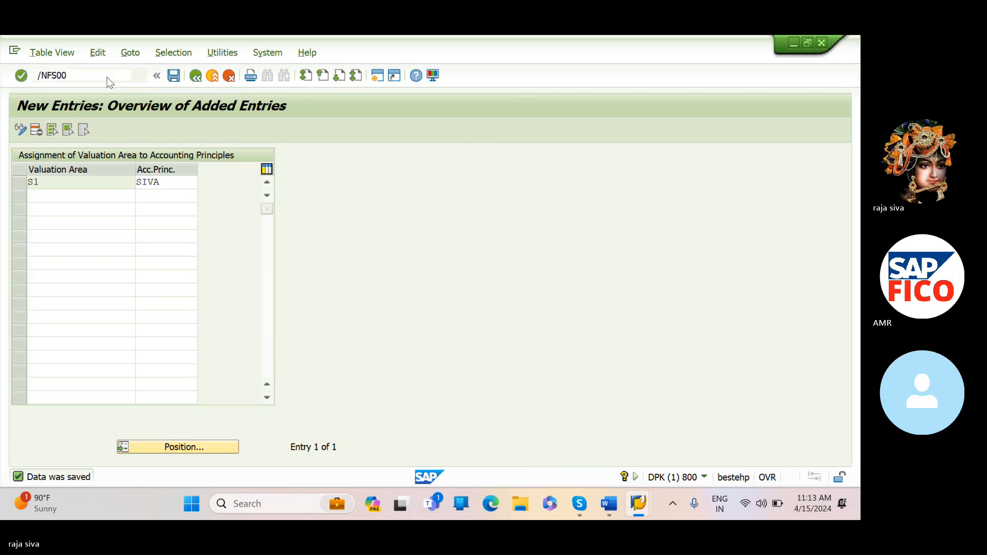
key("Return")
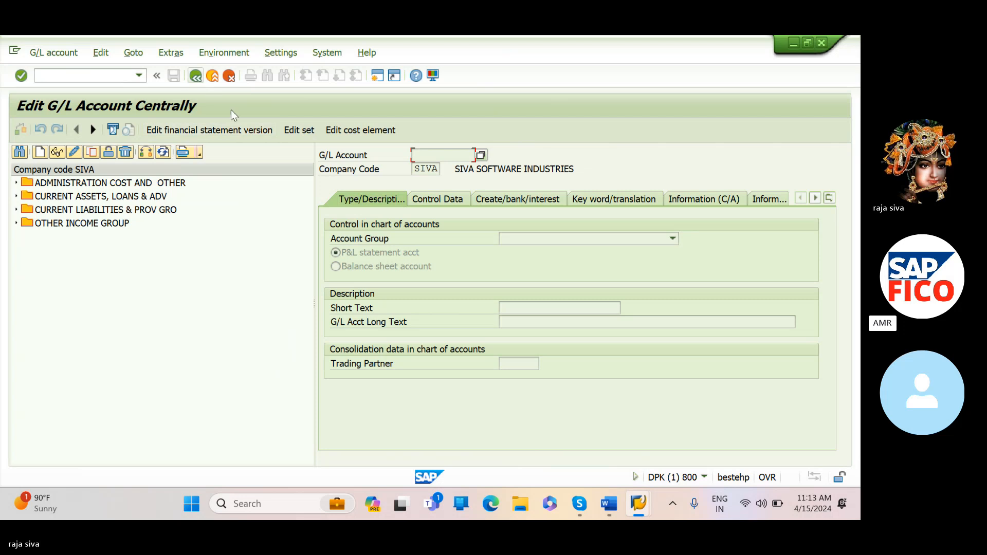
Open the G/L account groups in a new session with transaction OBD4, accepting display of the locked data.
left_click(126, 81)
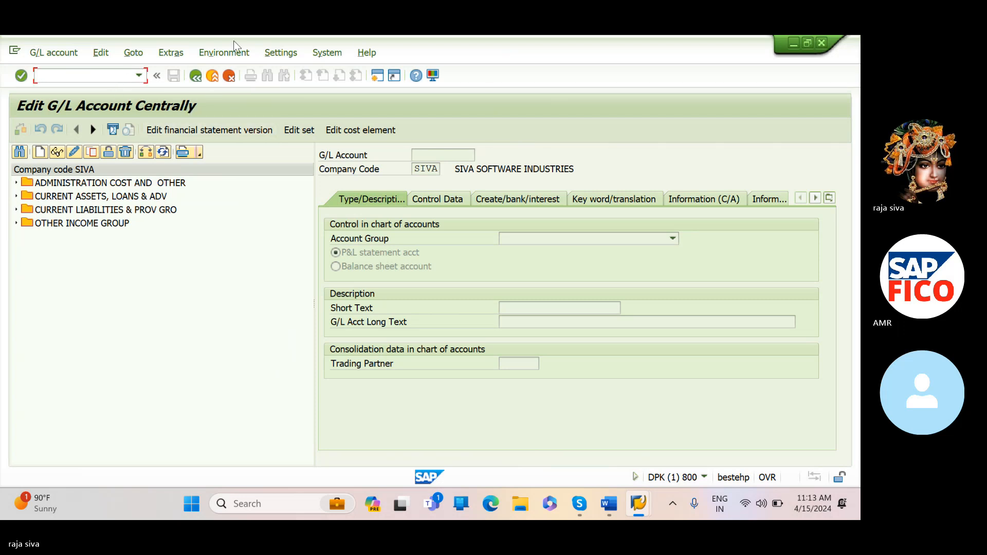
left_click(377, 77)
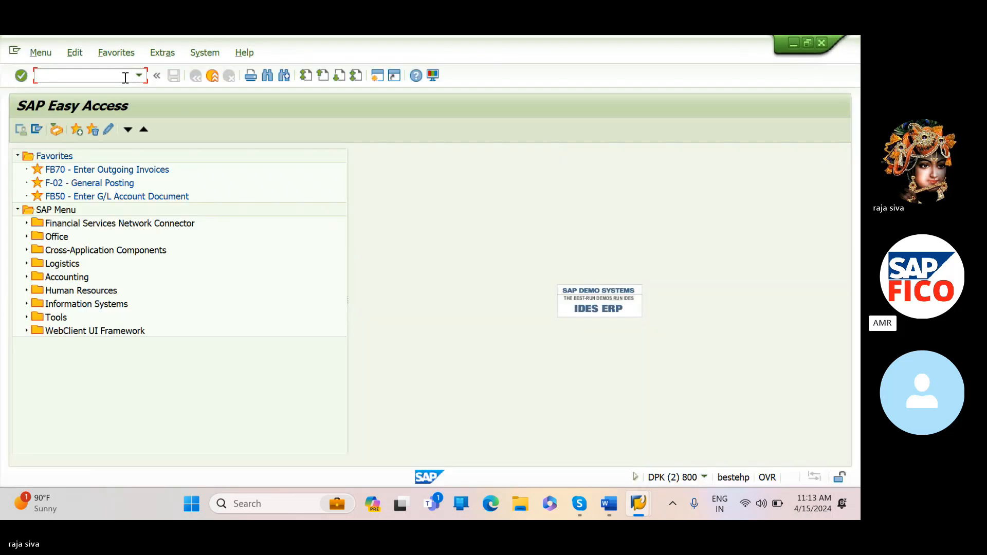
type("OBD4")
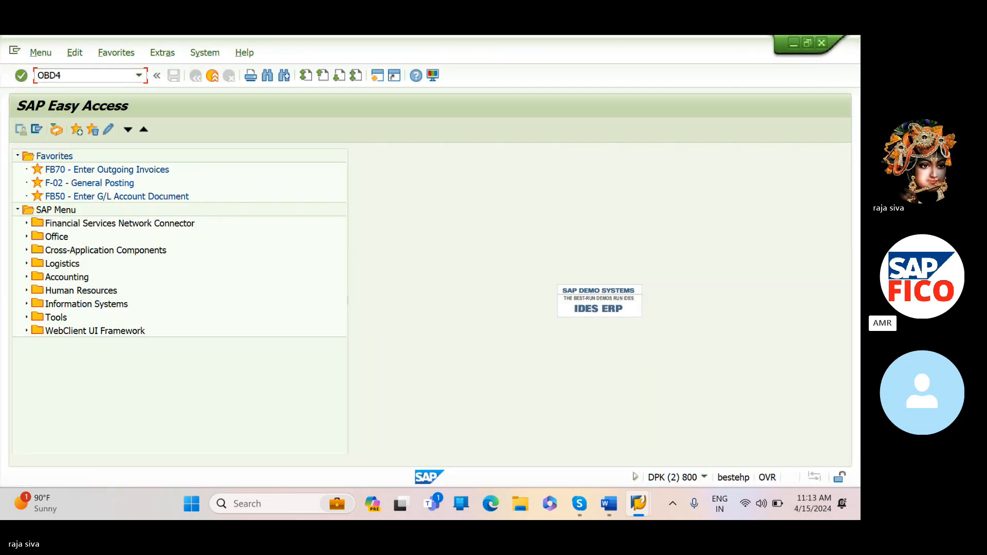
key("Return")
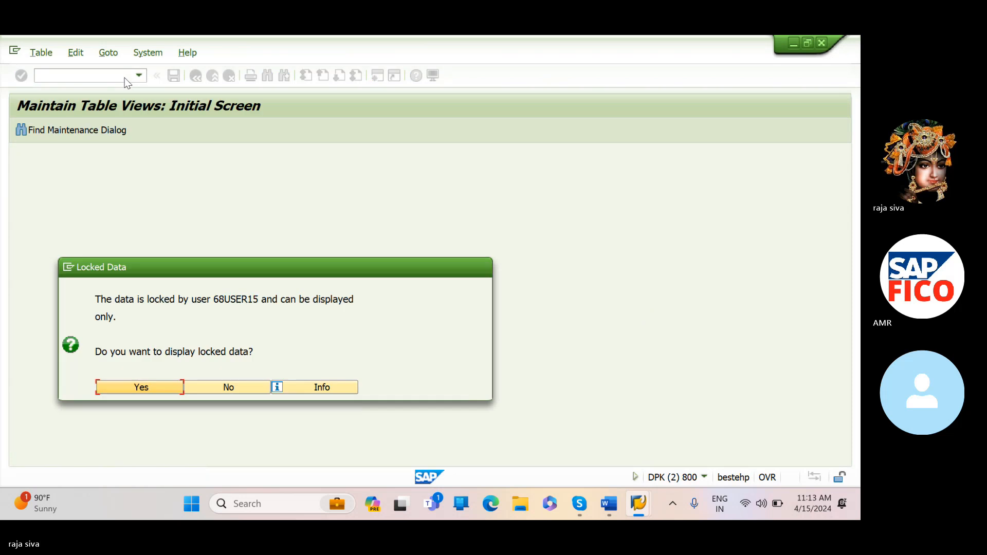
left_click(122, 390)
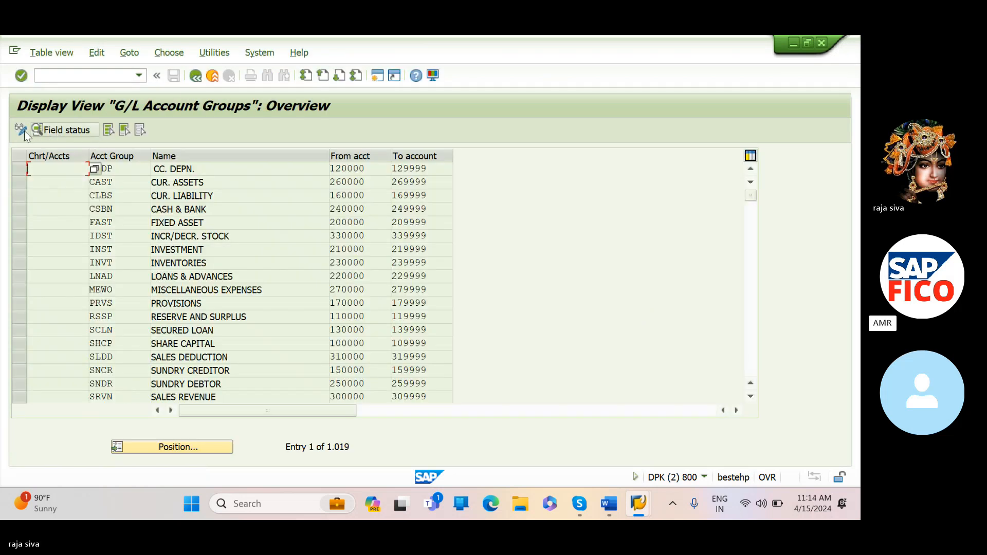
Leave the account groups display and open the lock entry selection with transaction SM12.
left_click(118, 79)
type("SM12")
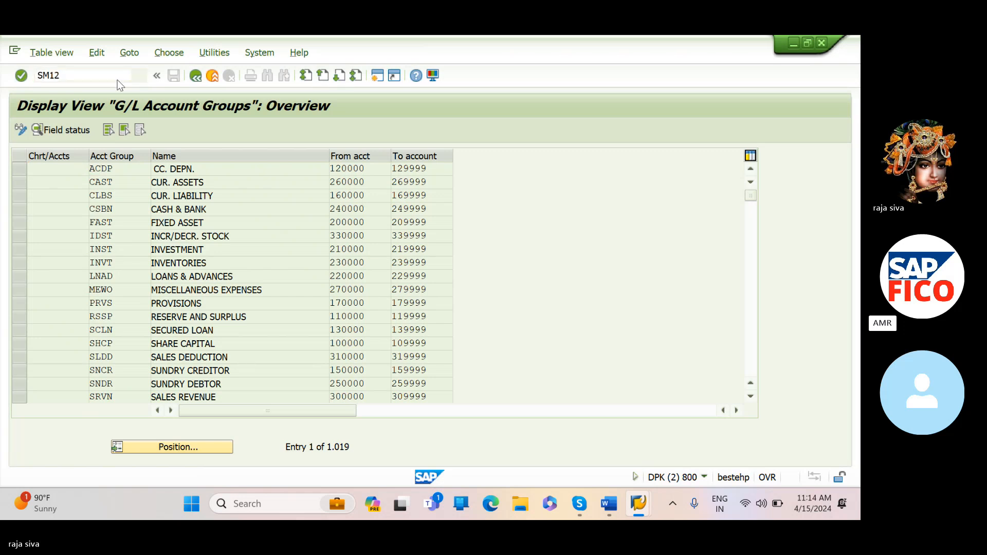
key("Return")
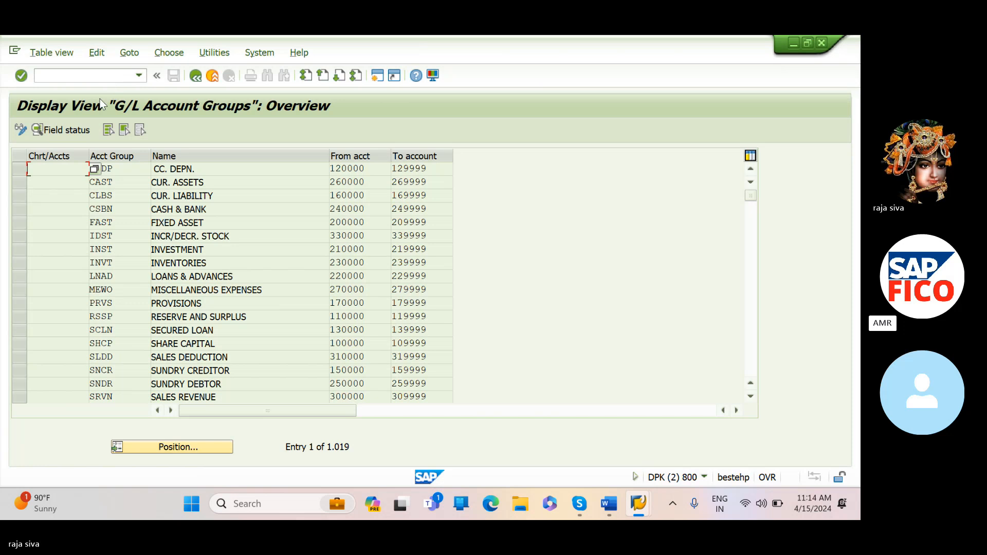
left_click(102, 77)
type("/NSM12")
key("Return")
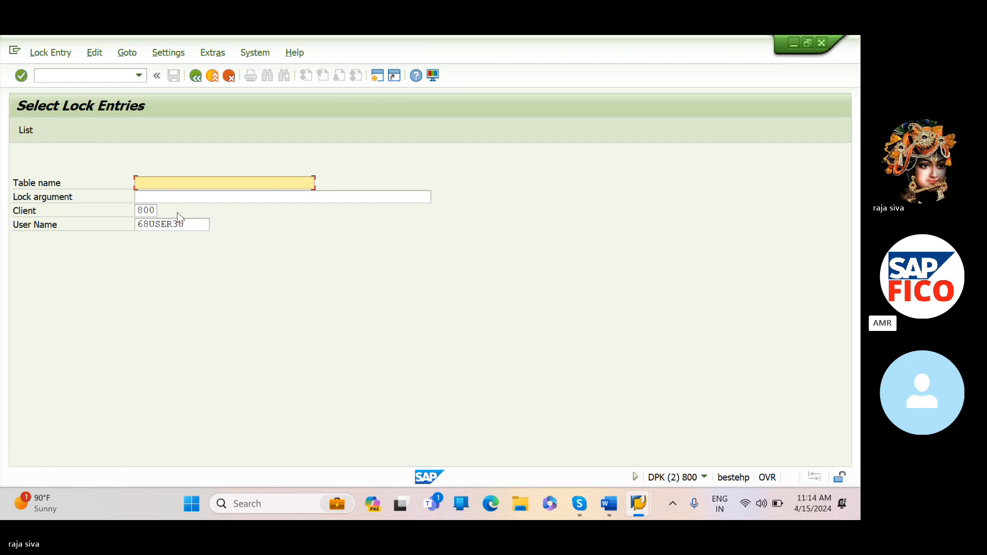
Clear the user name from the lock entry selection and list the lock entries of all users in client 800.
left_click(192, 225)
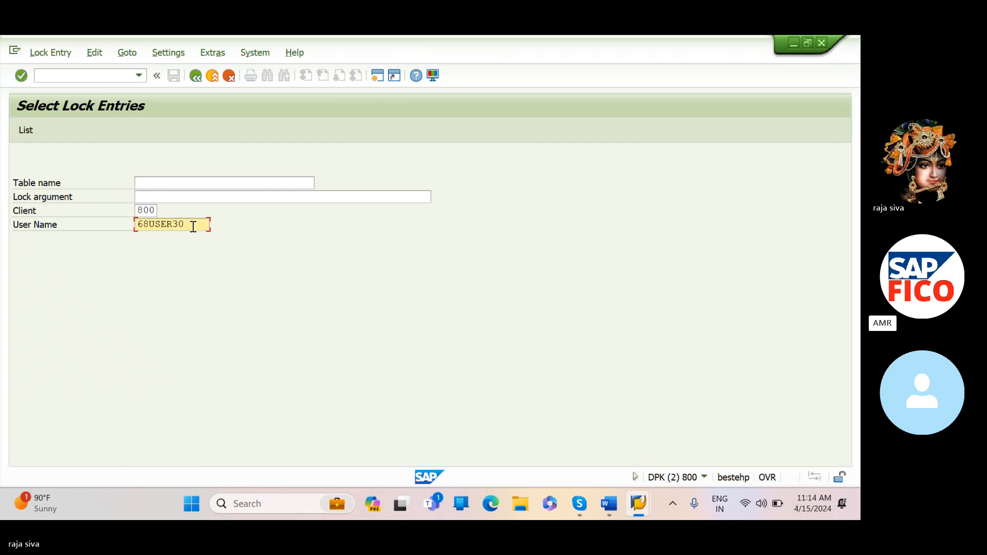
key("BackSpace")
key("BackSpace")
key("BackSpace")
key("BackSpace")
key("BackSpace")
key("BackSpace")
key("BackSpace")
key("BackSpace")
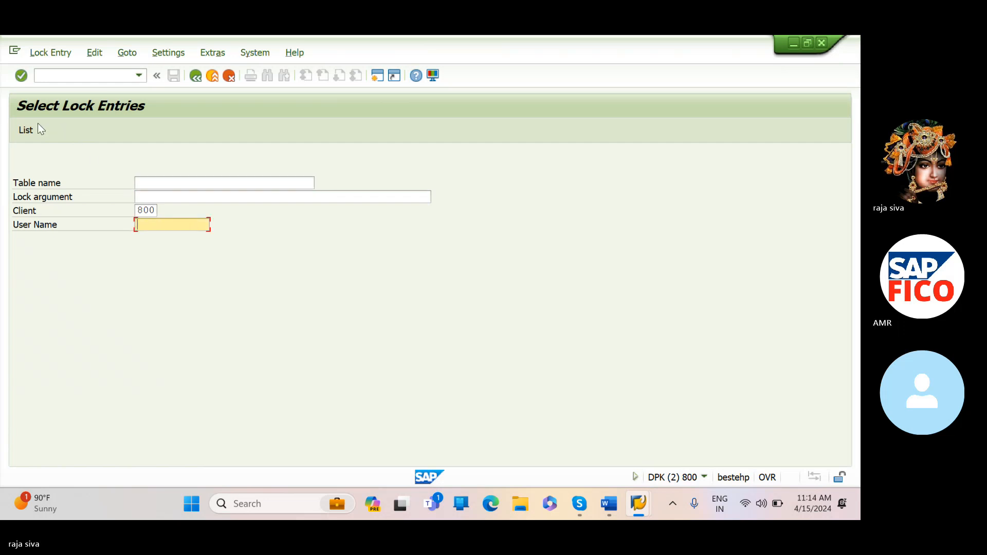
left_click(36, 129)
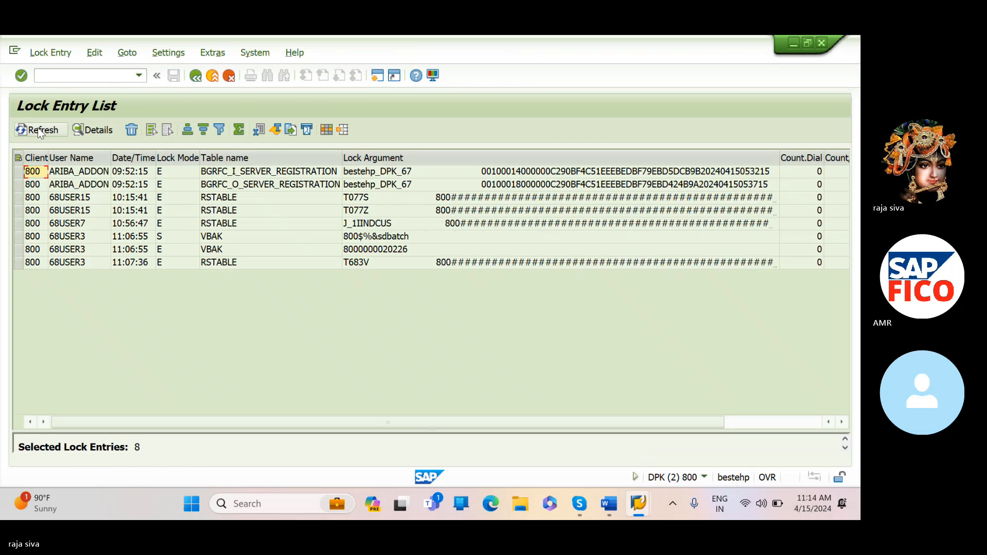
Select all listed lock entries, delete them with confirmation, and close the help window.
left_click(18, 158)
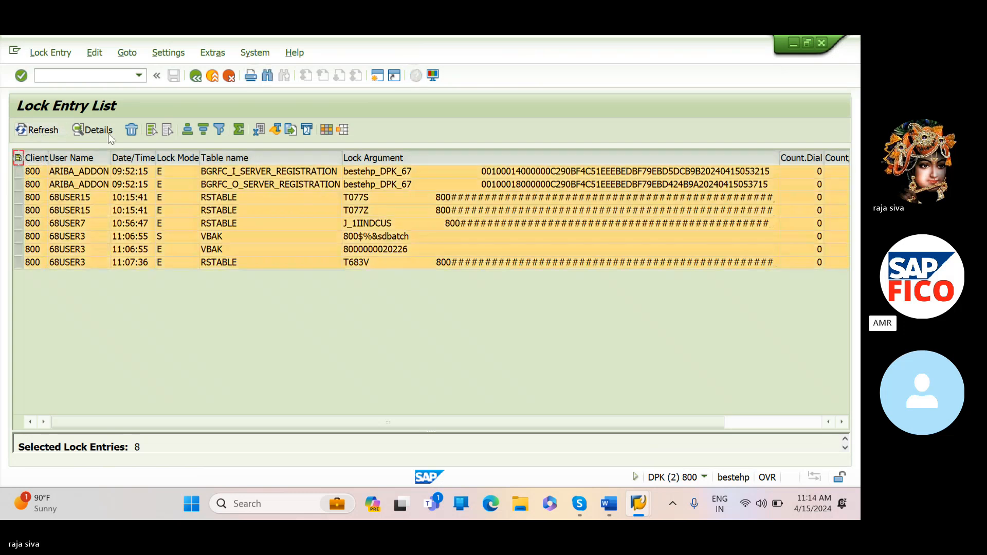
left_click(131, 130)
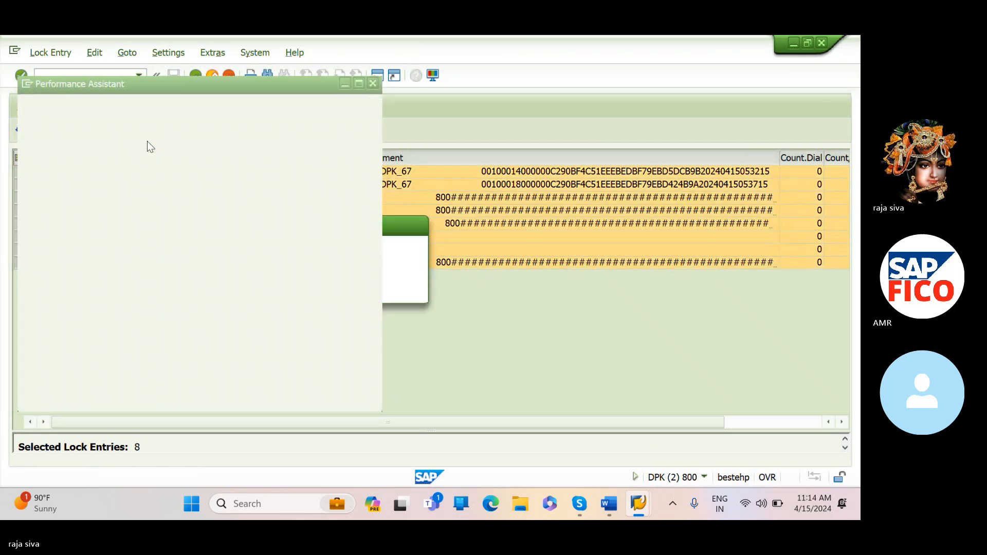
left_click(225, 290)
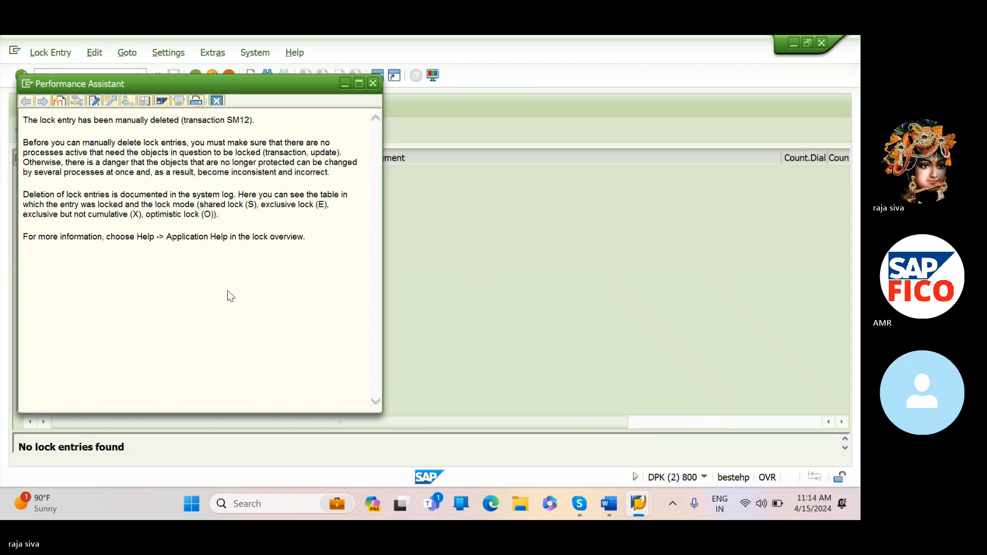
left_click(377, 81)
Open the G/L account groups in another new session with transaction OBD4 and go to the entries of chart of accounts SIOC.
left_click(377, 77)
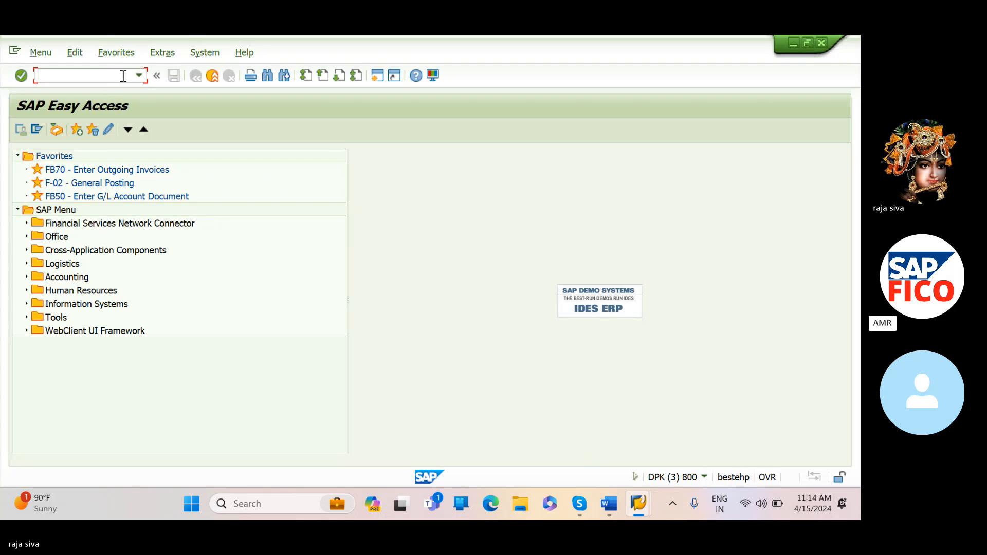
type("OBD4")
key("Return")
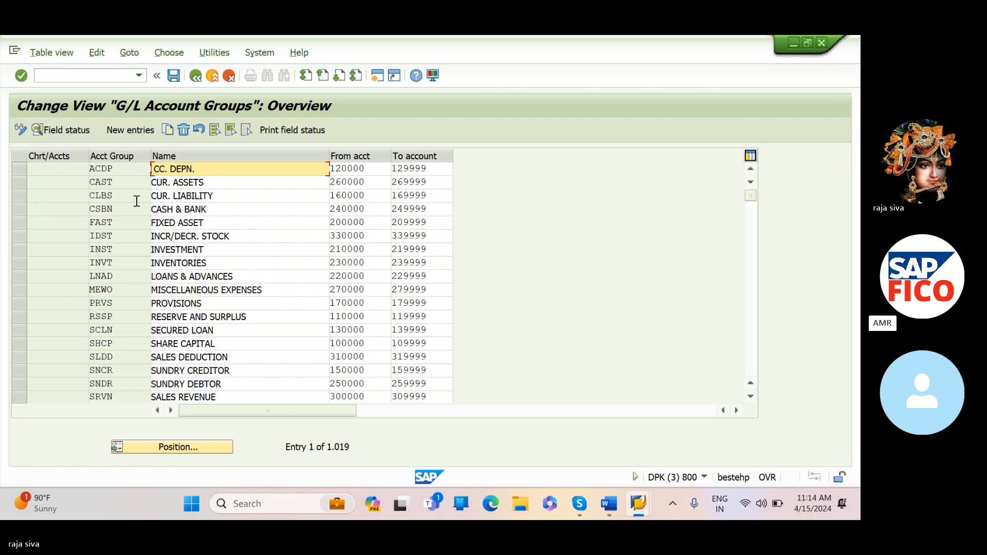
left_click(177, 447)
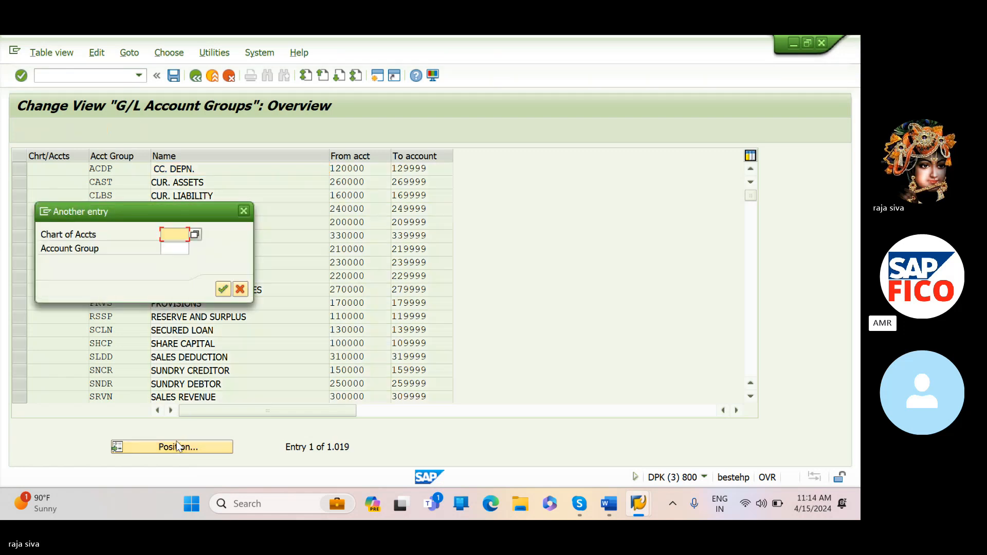
type("BEST")
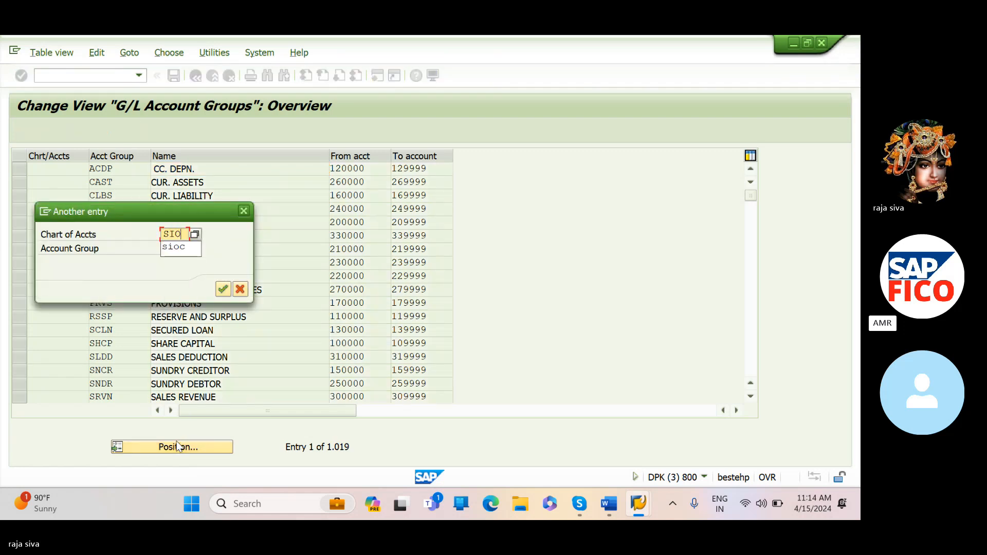
key("Return")
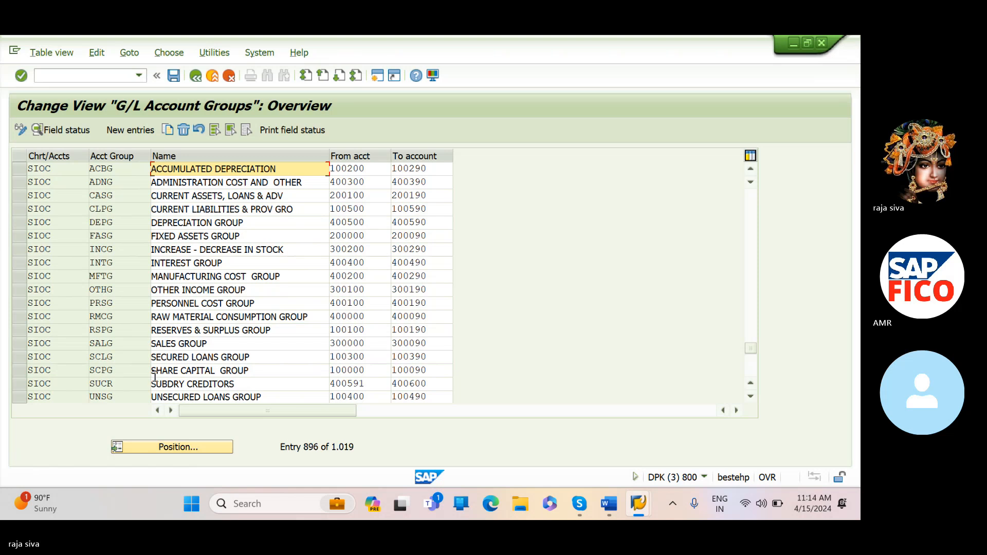
Mark the account groups SCPG, SUCR and UNSG of chart of accounts SIOC, and unmark the mistakenly selected SJC1 group EXPN.
scroll(157, 378, "down", 2)
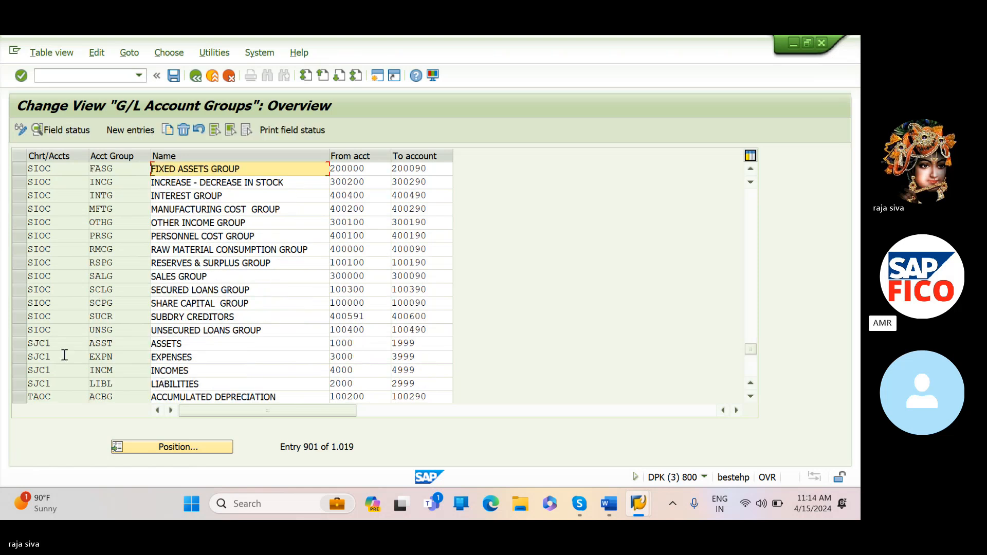
left_click(15, 362)
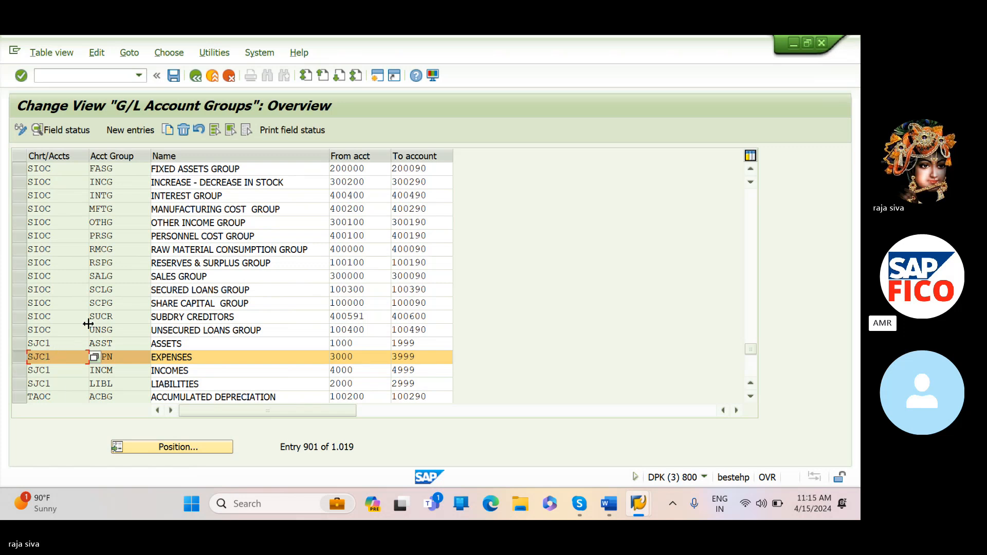
left_click(14, 303)
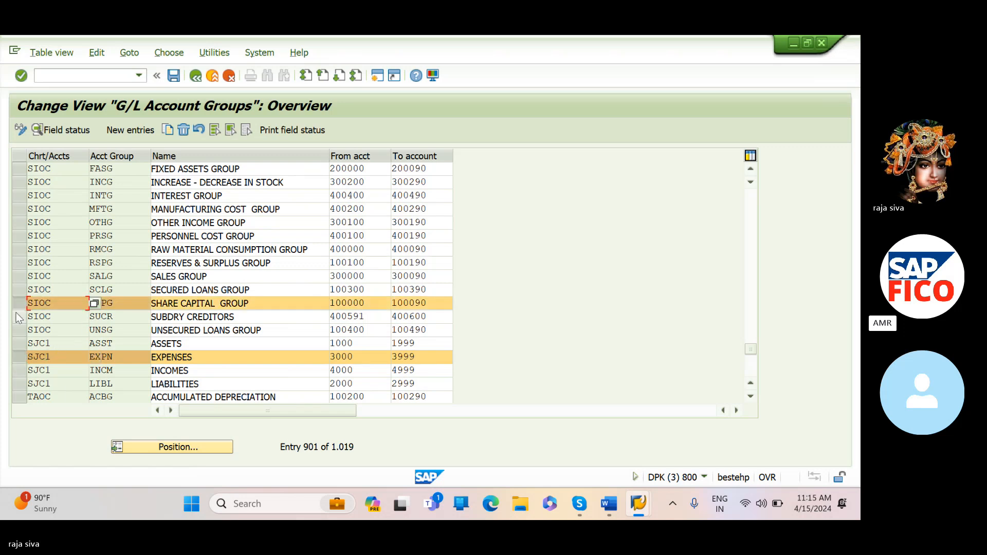
left_click(17, 316)
left_click(17, 329)
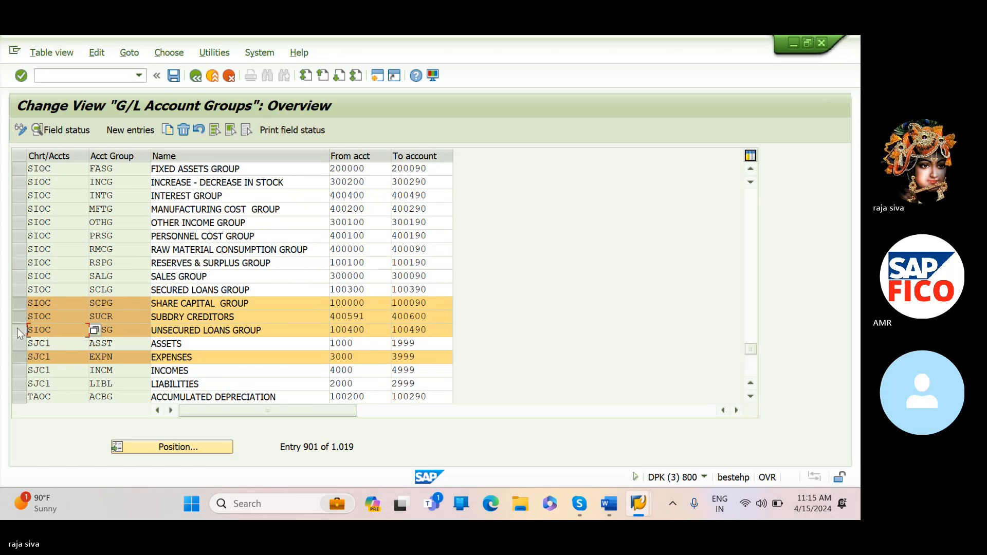
left_click(18, 356)
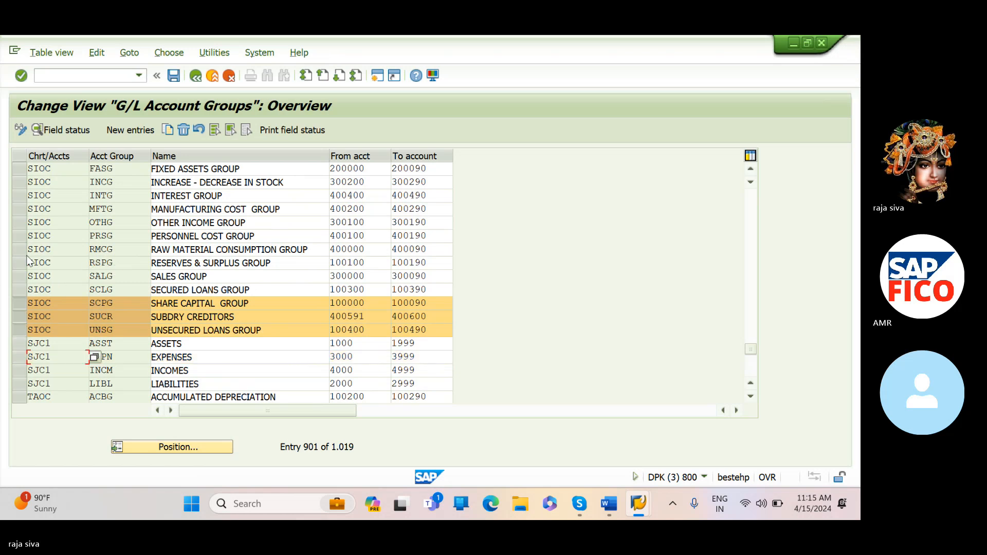
Look through the account groups preceding the marked rows and reposition the list to the first entry of chart of accounts SIOC.
scroll(59, 237, "up", 3)
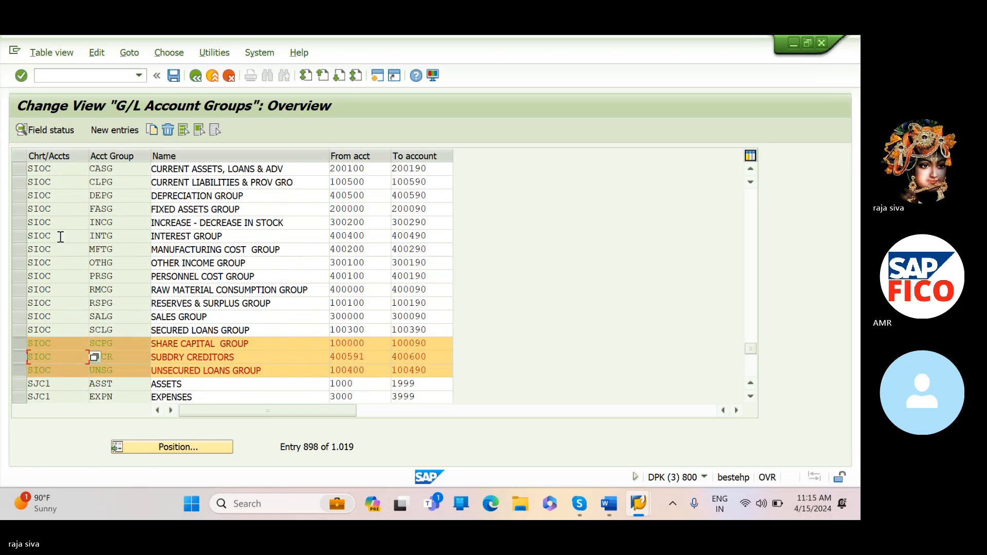
scroll(60, 237, "up", 6)
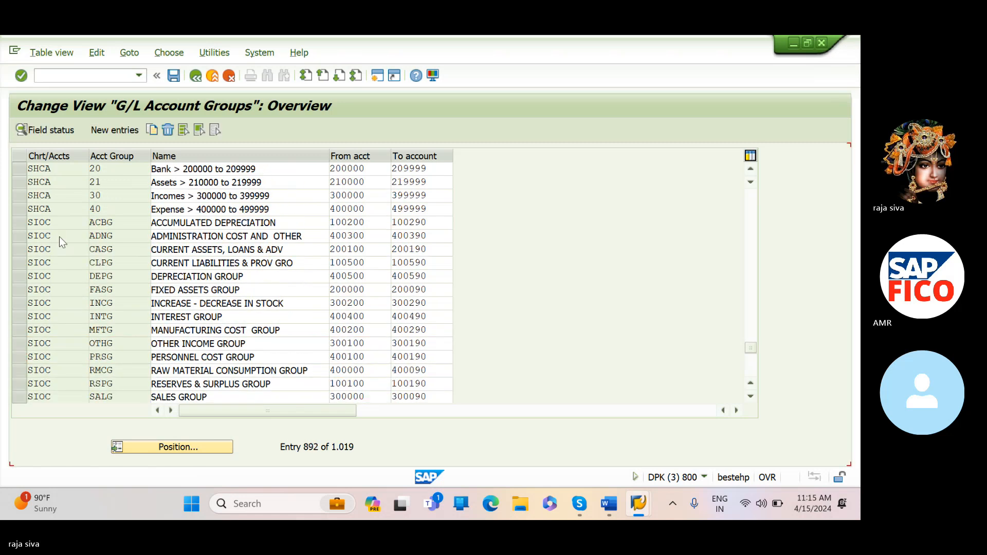
scroll(60, 237, "up", 4)
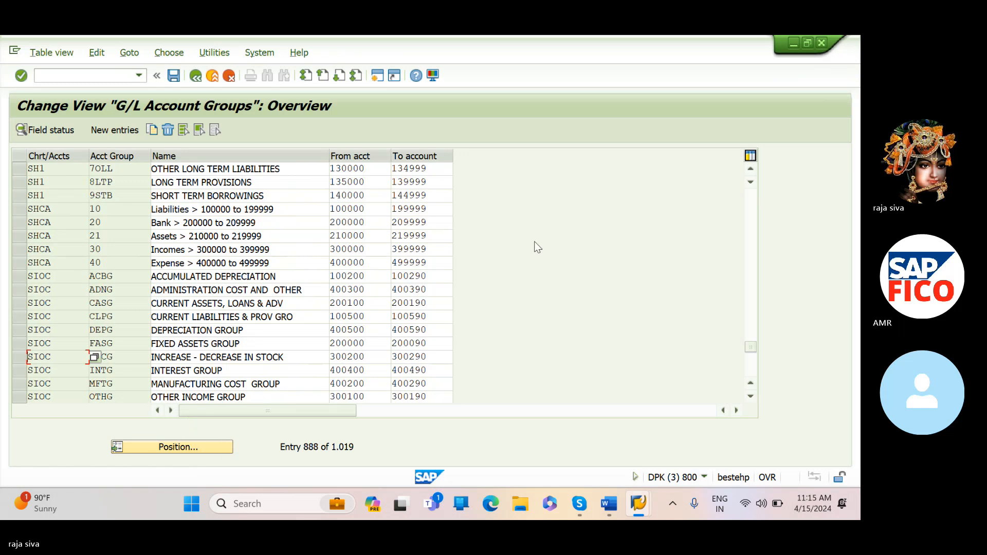
left_click(592, 261)
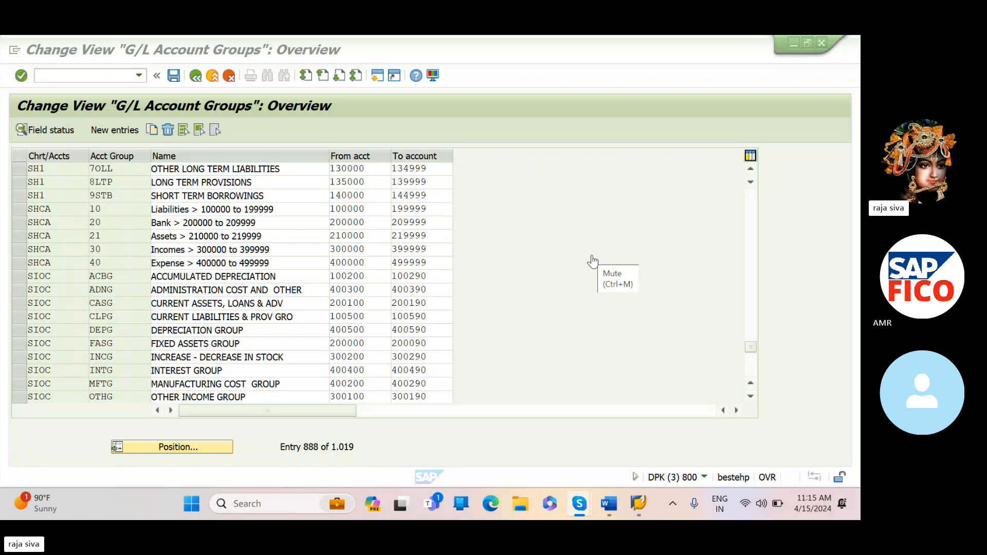
left_click(202, 446)
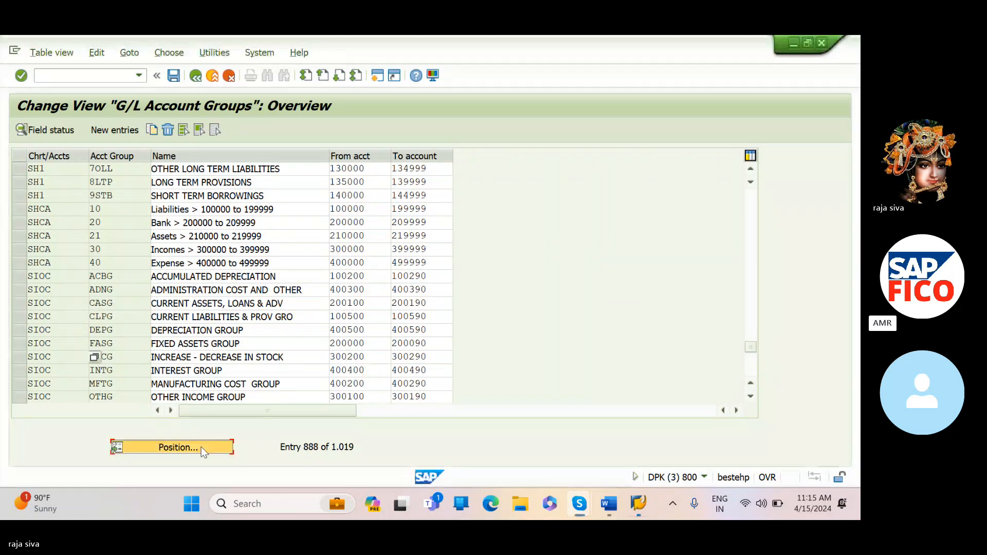
type("SIO")
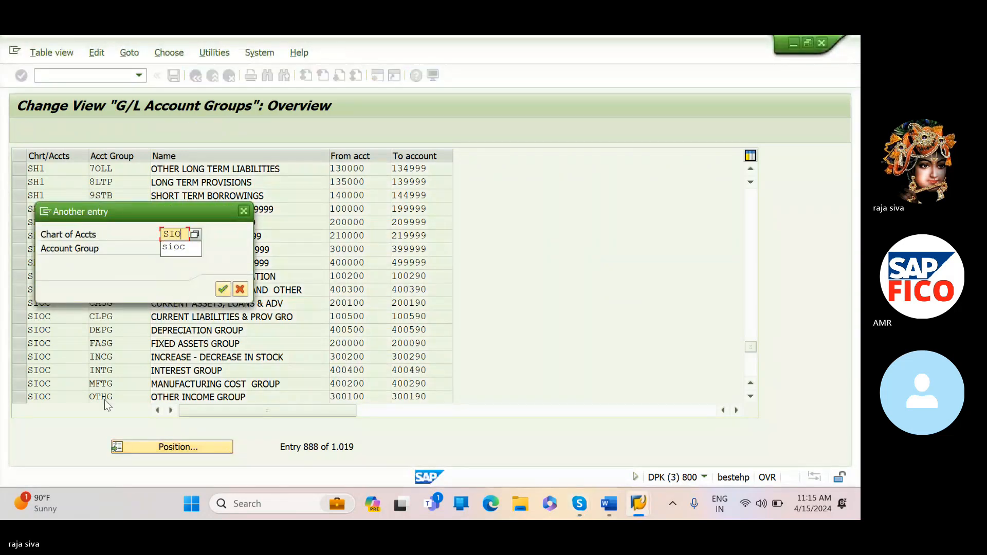
type("C")
key("Return")
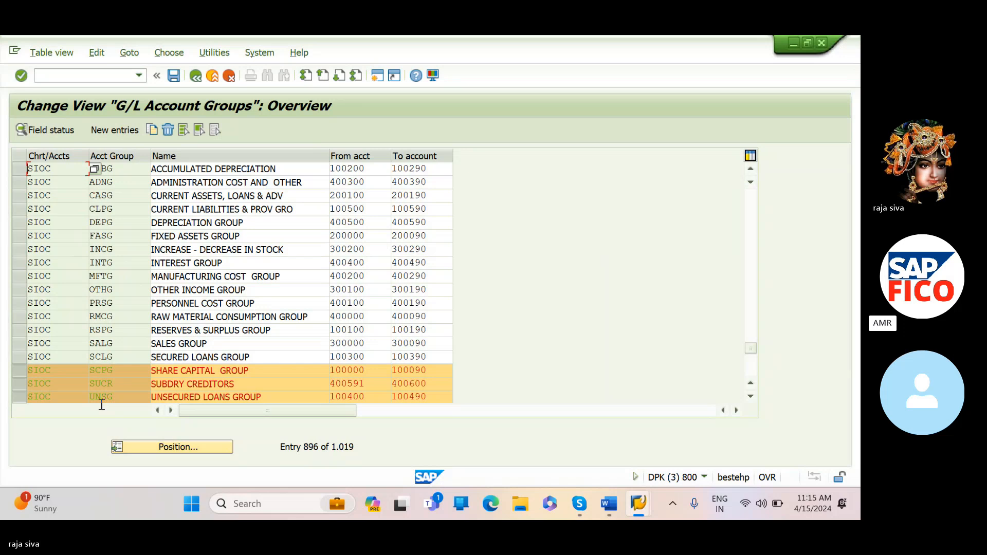
Remove the marking from the SIOC account groups SCPG, SUCR and UNSG.
left_click(15, 374)
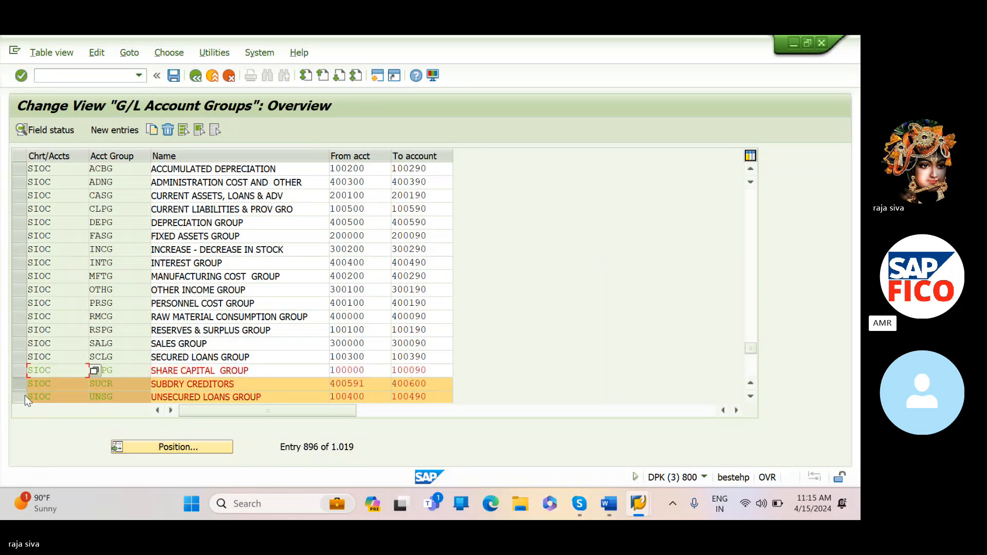
left_click(18, 384)
left_click(19, 396)
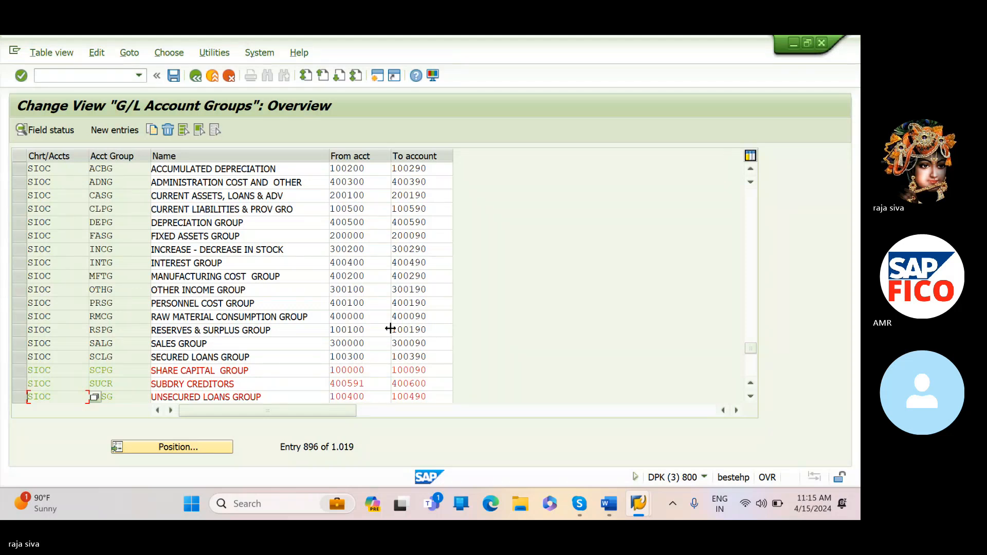
Look through the account groups that follow SIOC, covering charts of accounts SJC1 and TAOC.
left_click(752, 396)
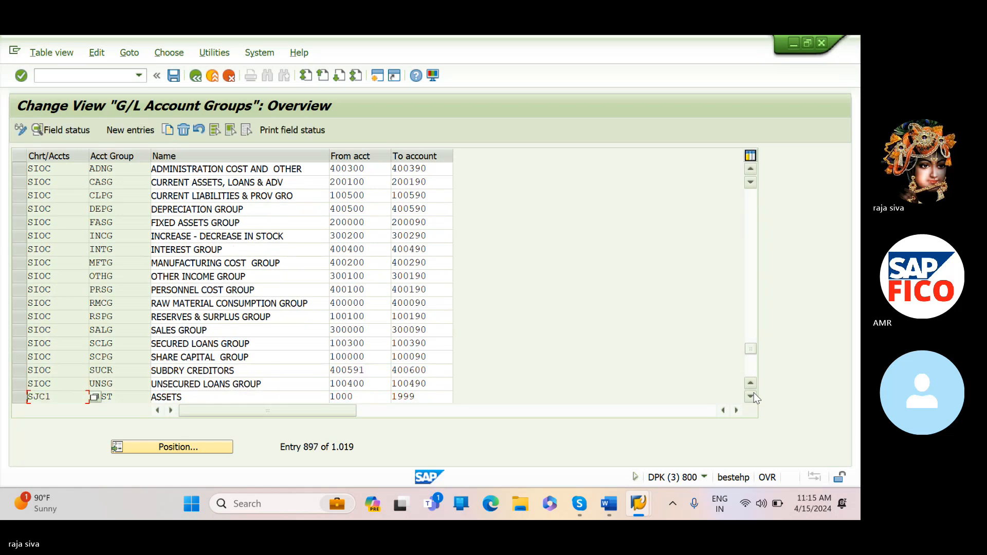
scroll(755, 382, "down", 6)
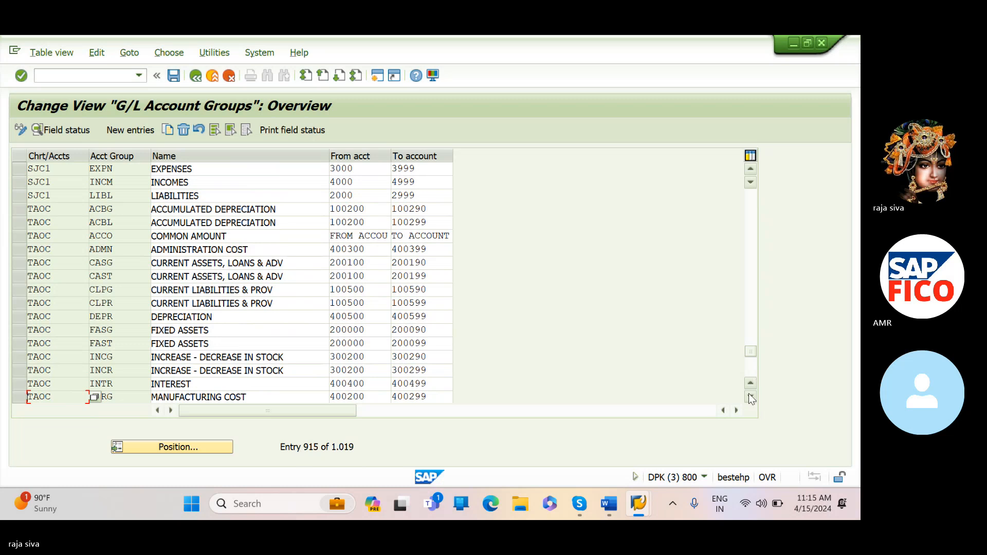
left_click(751, 397)
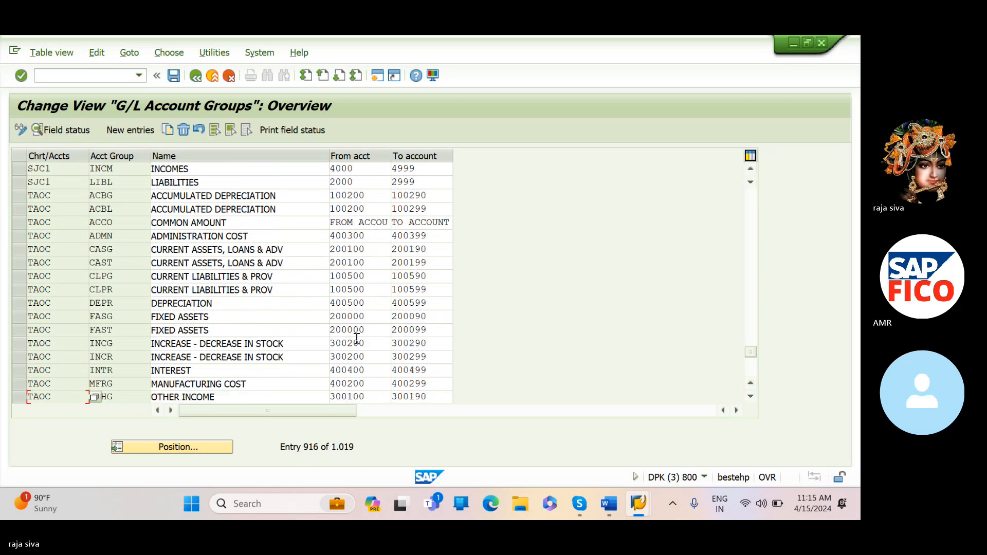
Position the G/L account groups list at chart of accounts SIOC.
left_click(188, 448)
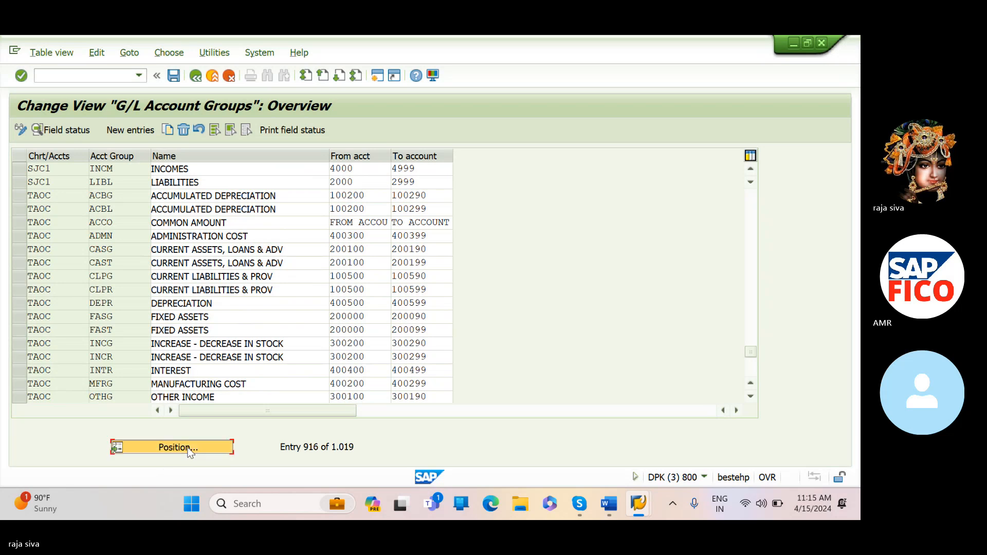
type("S")
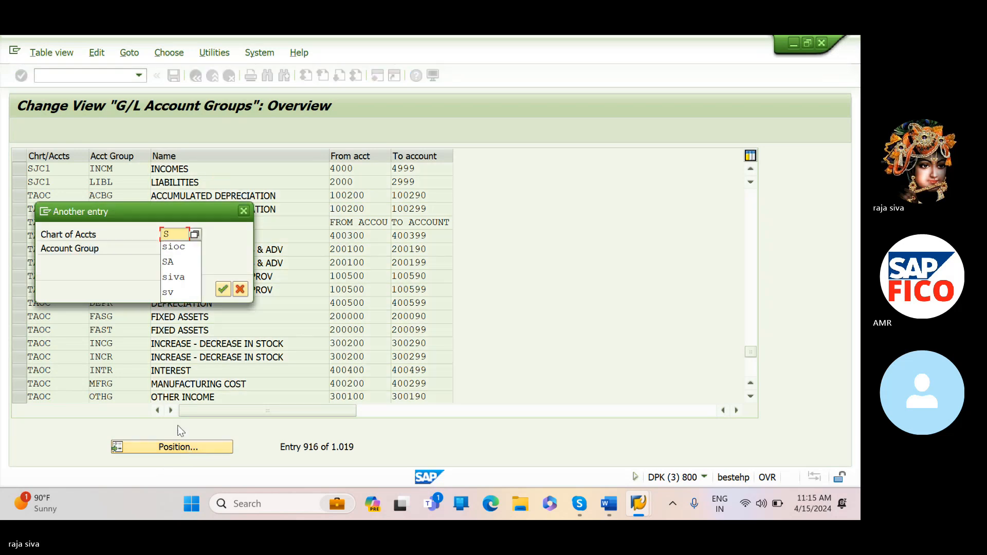
left_click(185, 247)
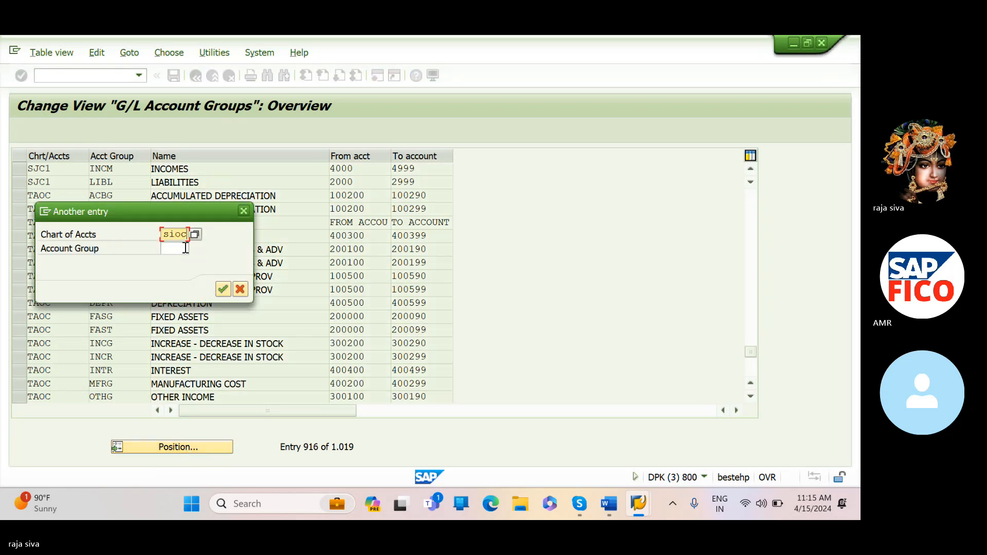
key("Return")
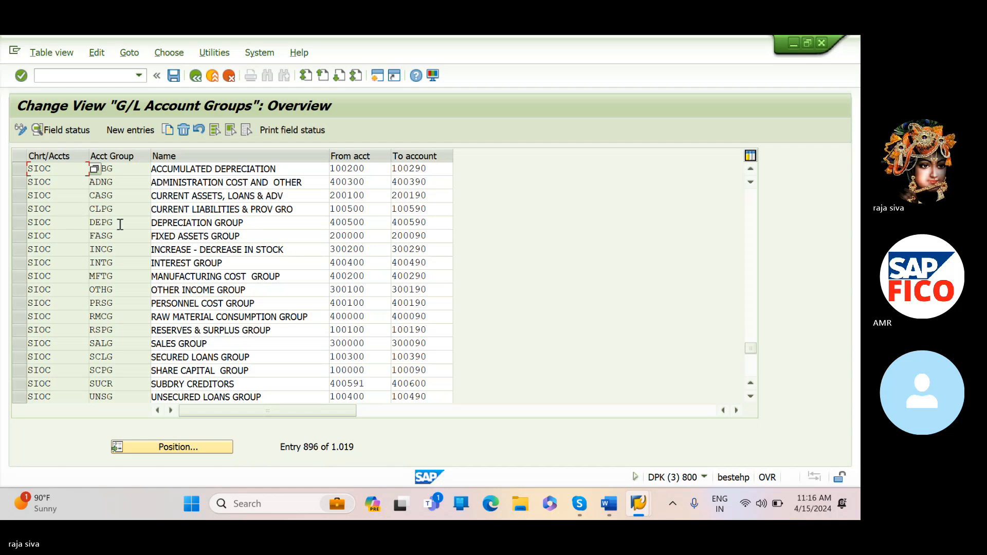
Start a new account group entry with chart of accounts SIOC, account group EXPE and name EXPENSEIVE.
left_click(131, 130)
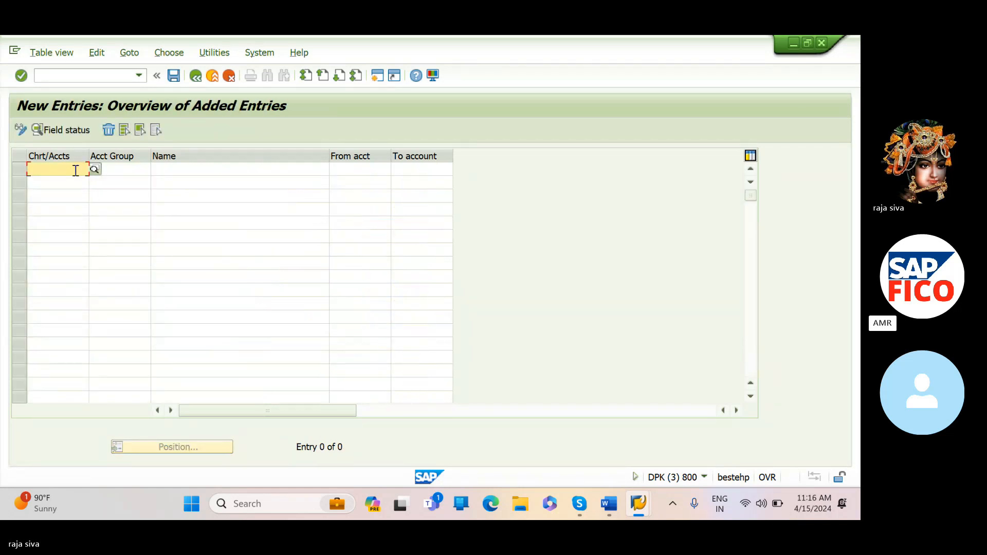
type("SIOC")
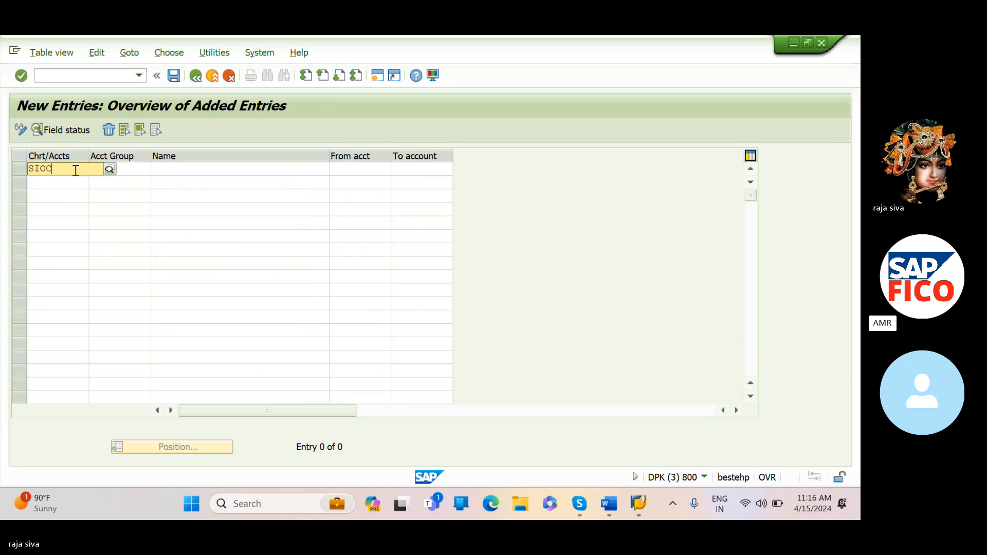
left_click(58, 197)
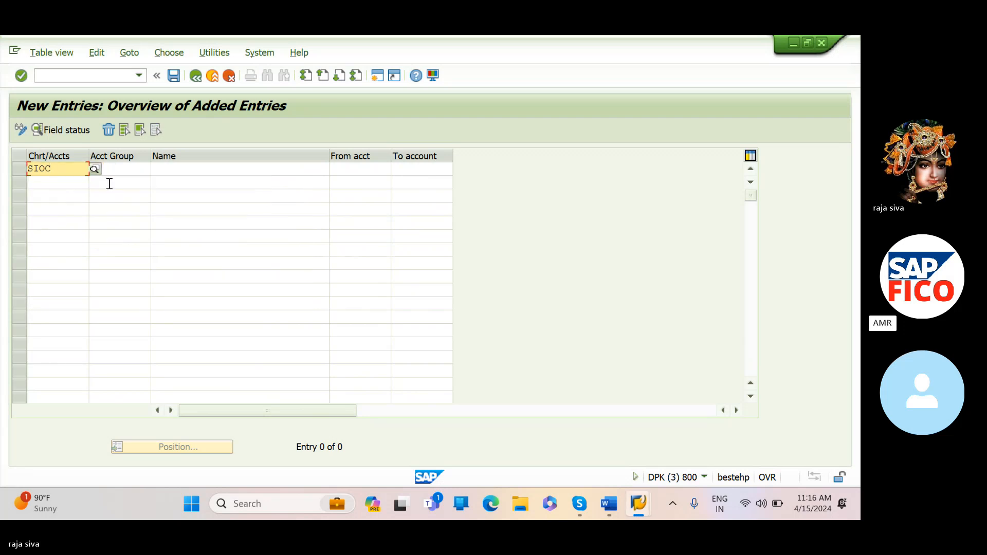
left_click(148, 168)
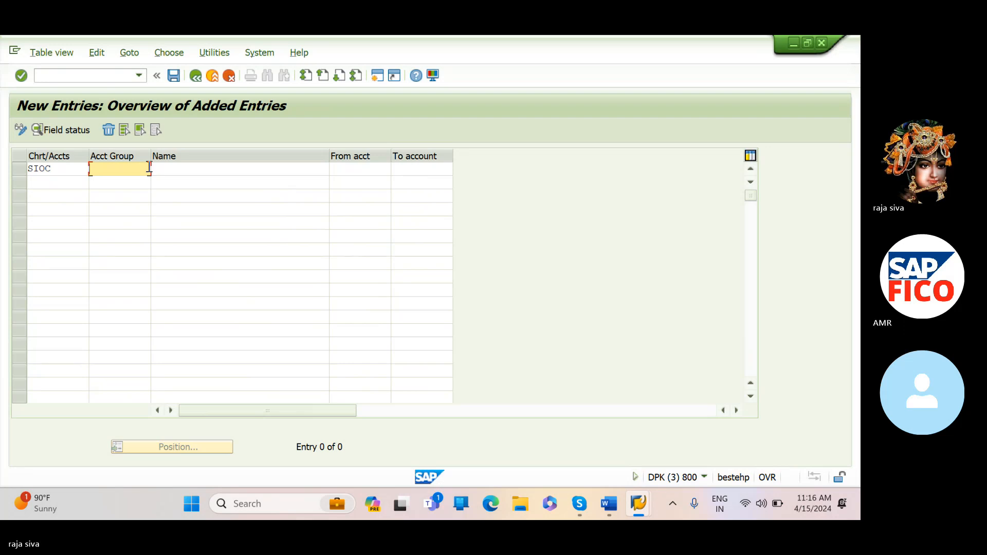
type("EXPE")
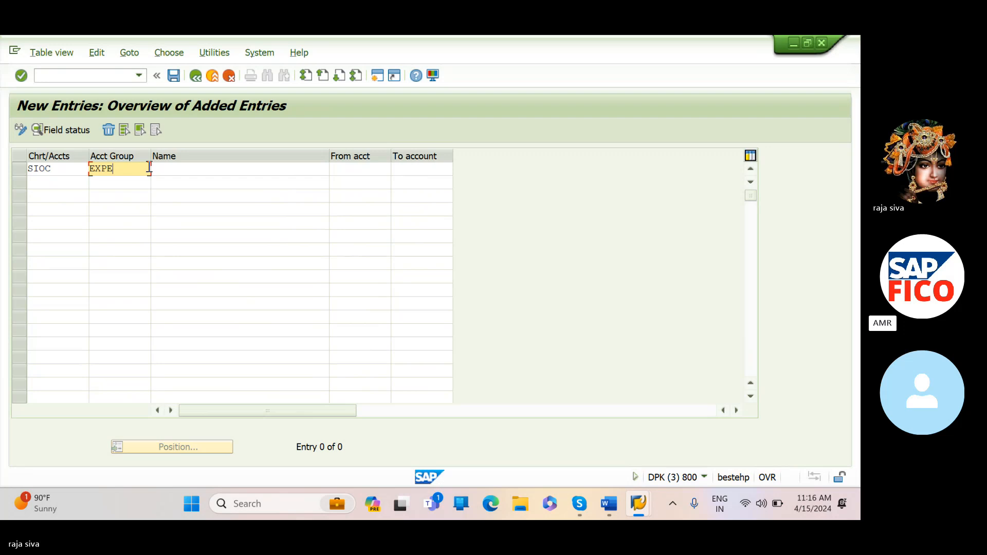
key("Tab")
type("E")
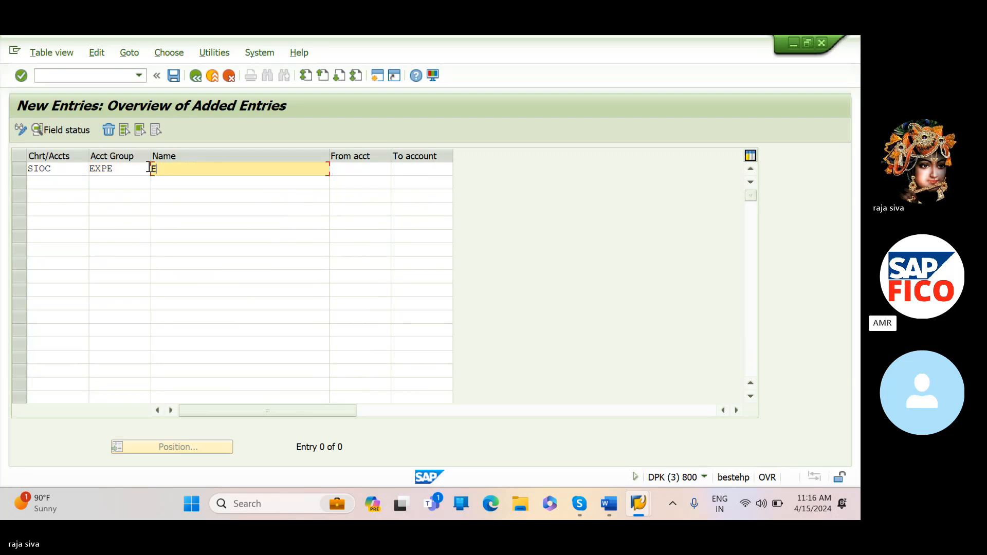
type("XPENSEIVE")
Set the EXPE group's account range from 300000 to 300099 and save it under the proposed customizing request.
key("Tab")
type("30000")
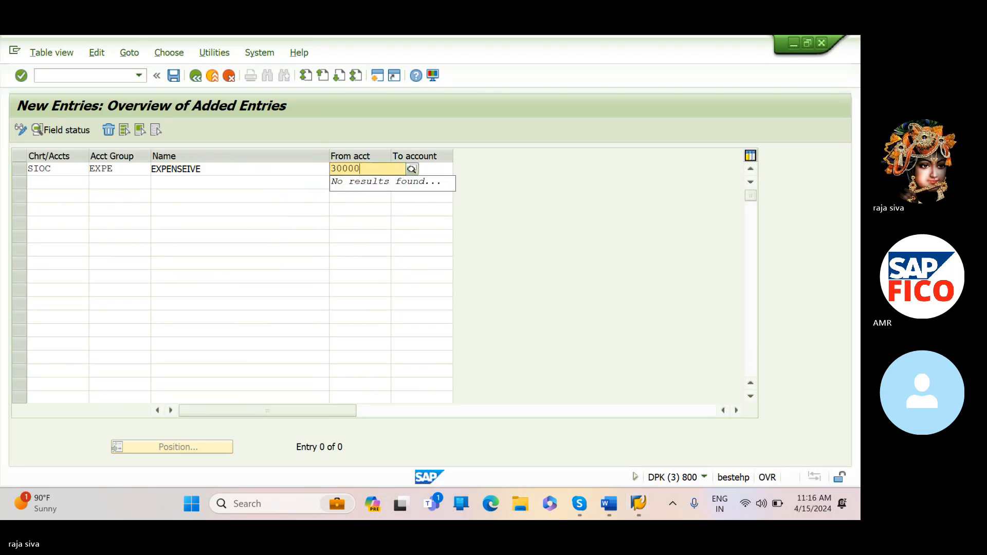
type("0")
key("Tab")
type("3000")
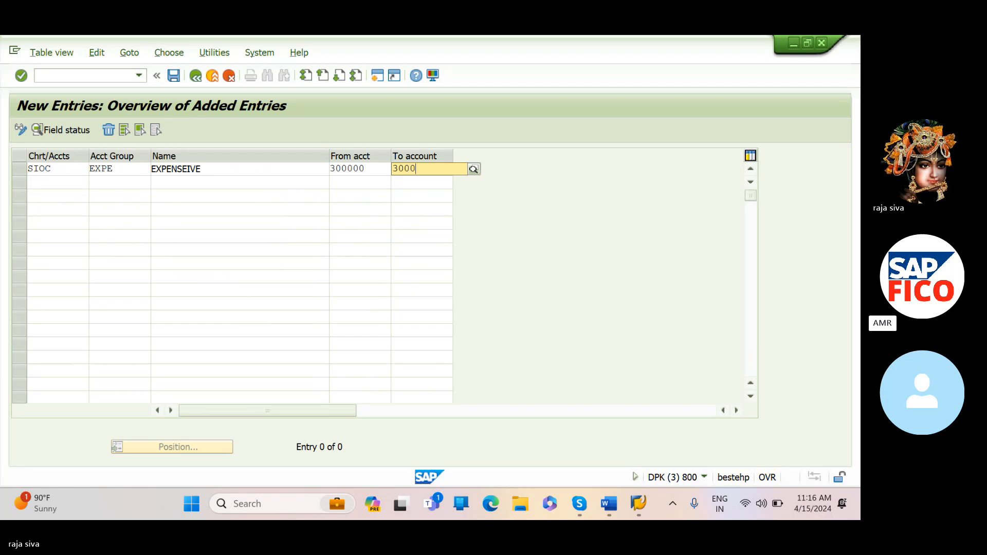
type("99")
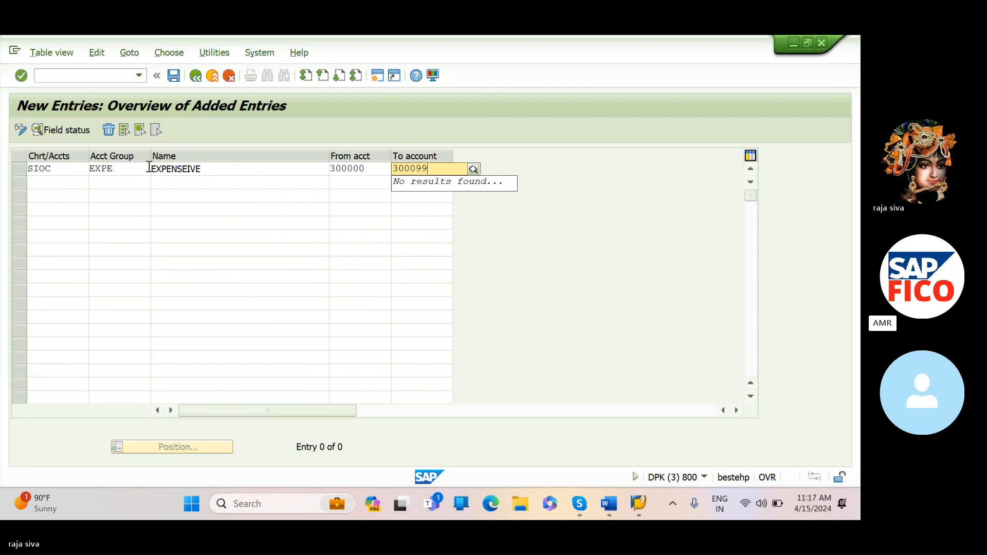
key("Return")
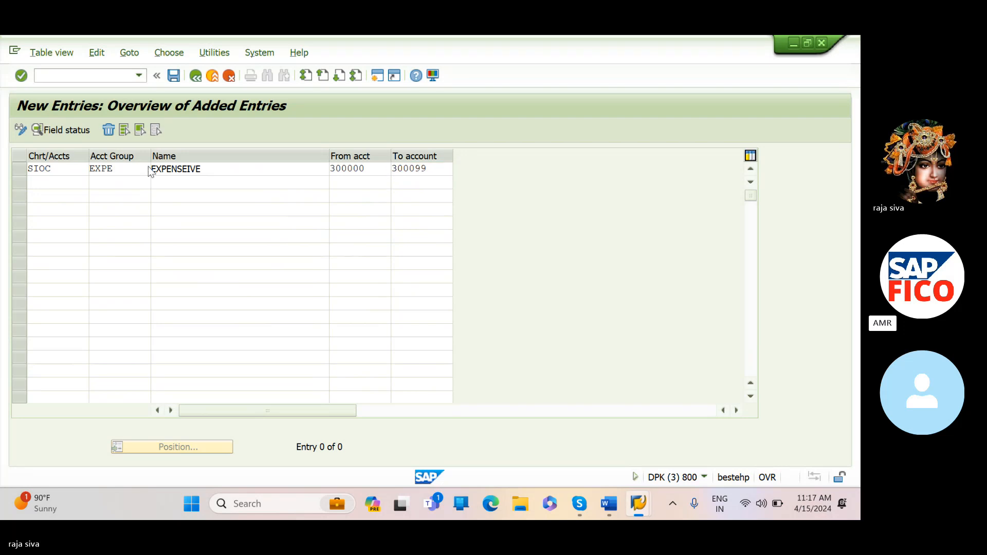
left_click(175, 76)
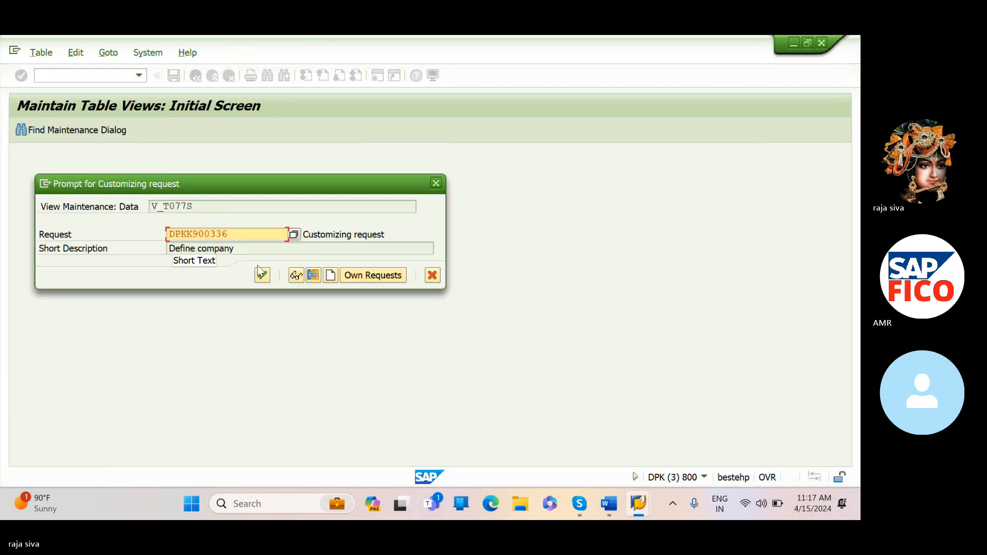
left_click(264, 281)
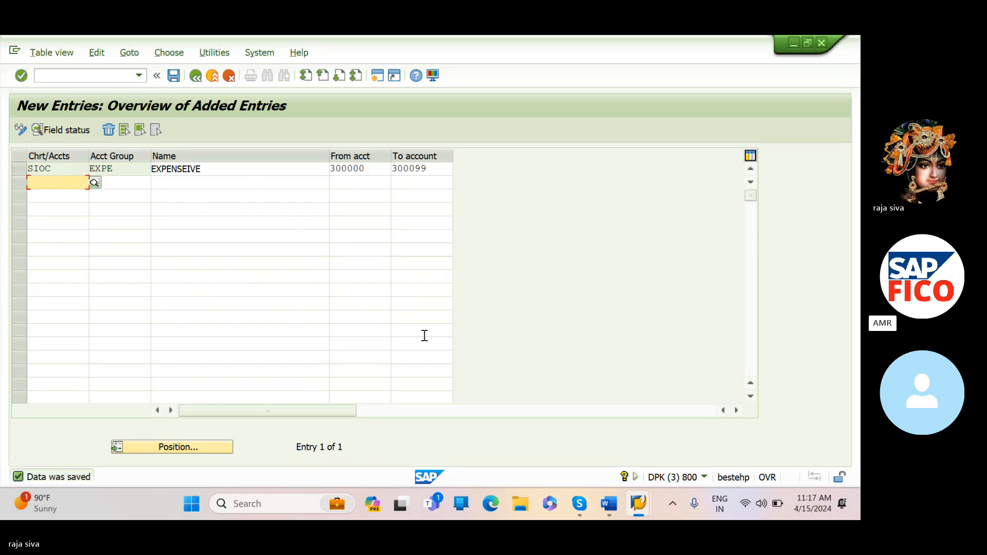
Close the Lock Entry List session and switch to the Edit G/L Account Centrally session.
mouse_move(634, 505)
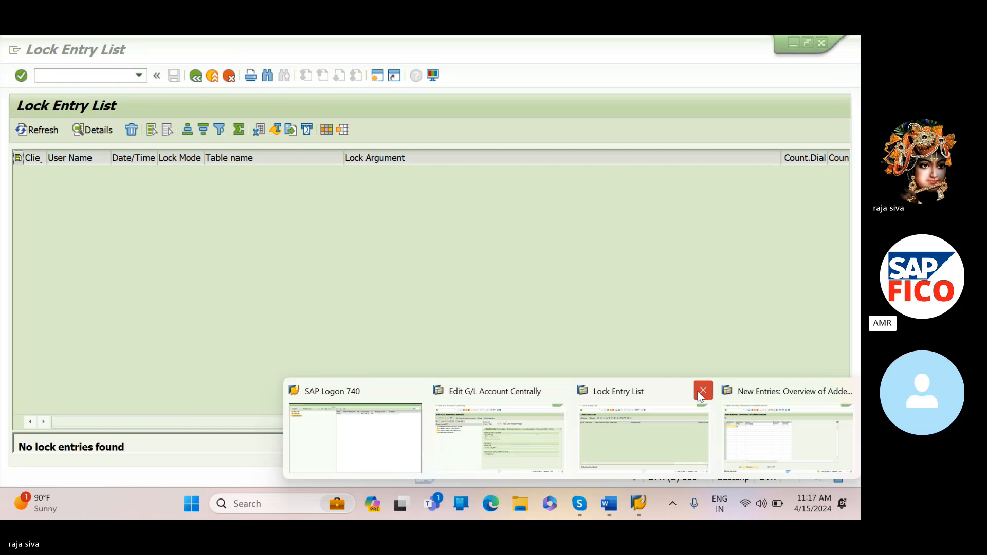
left_click(702, 392)
left_click(675, 430)
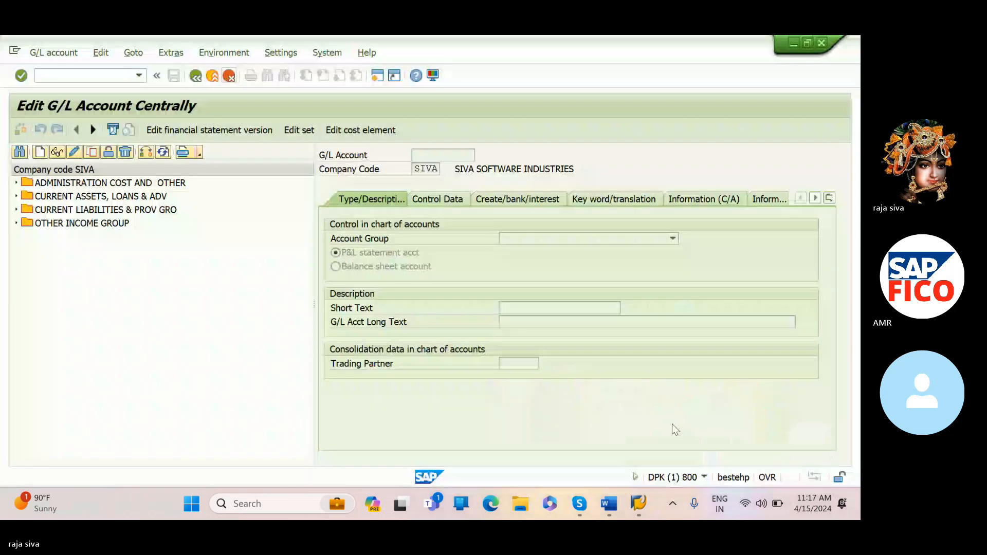
left_click(139, 76)
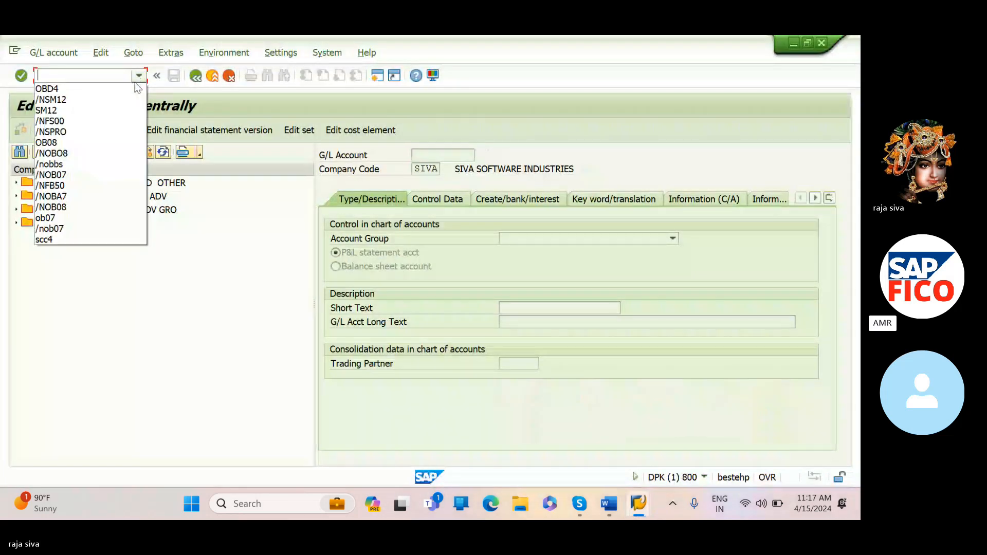
left_click(106, 77)
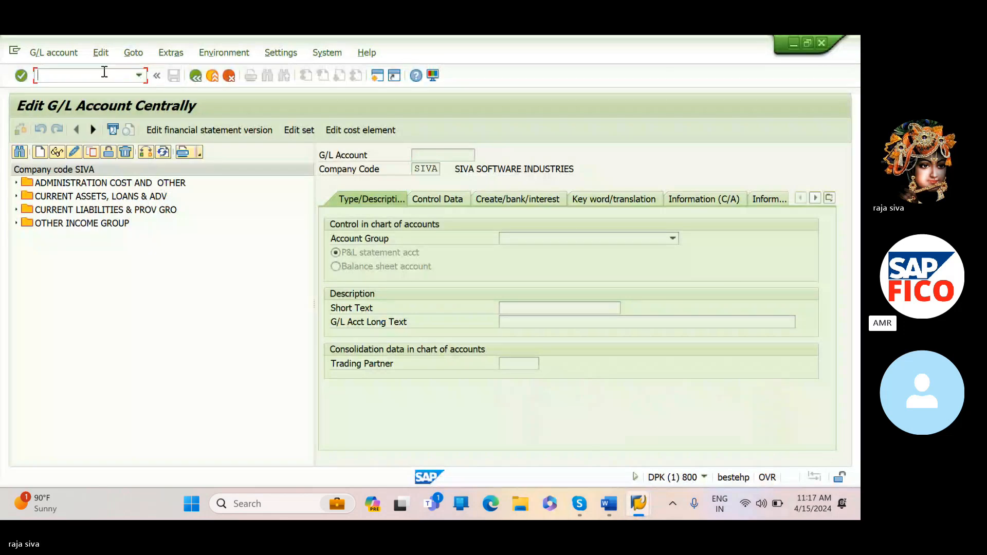
left_click(40, 152)
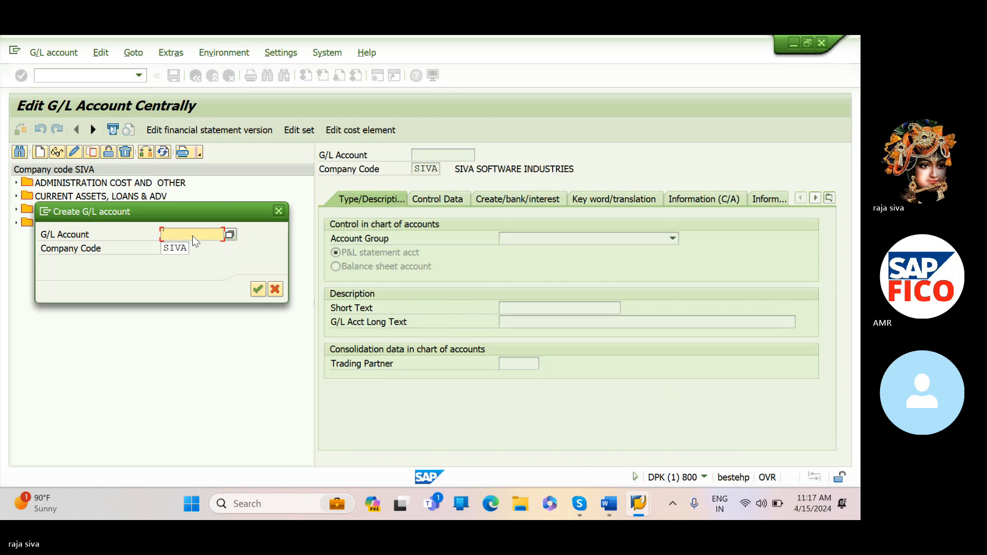
type("300000")
key("Tab")
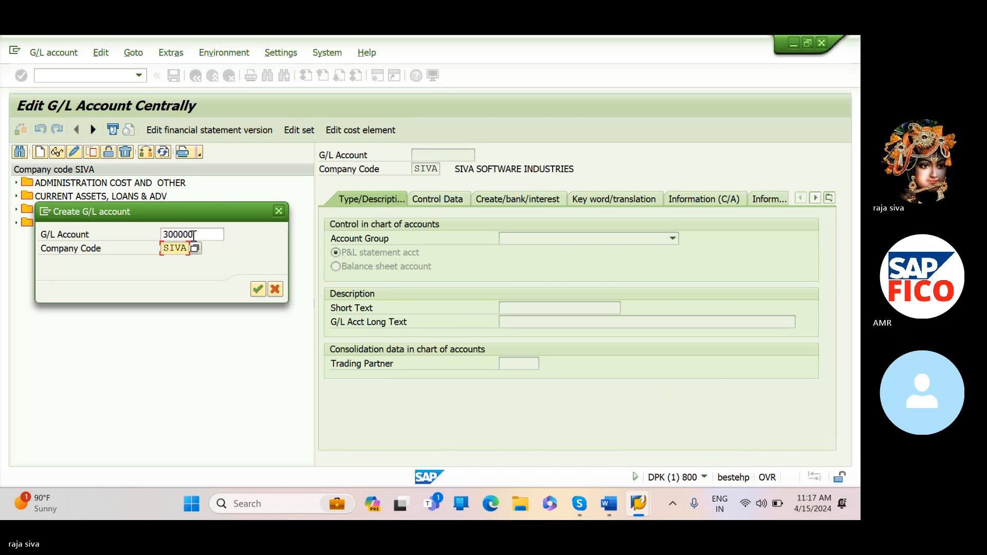
left_click(261, 293)
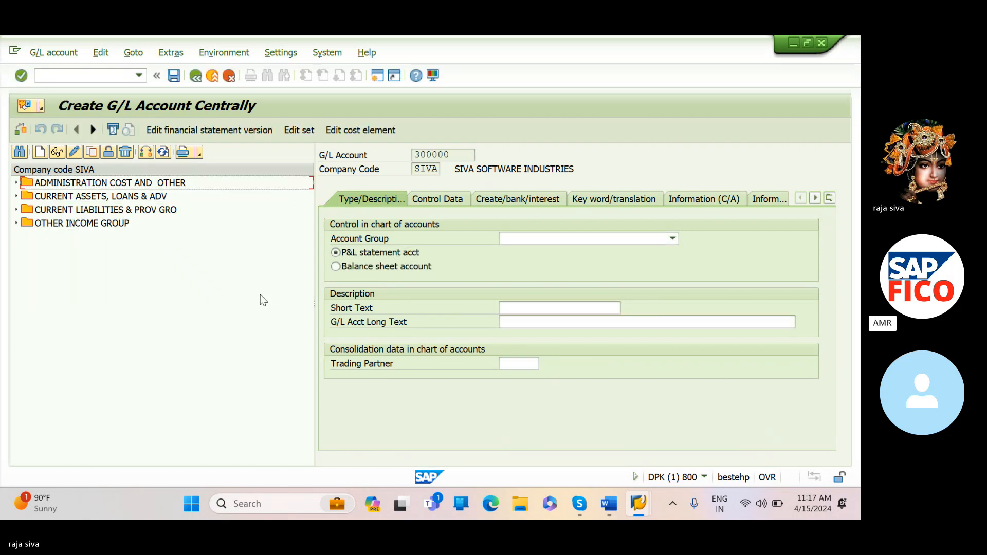
left_click(508, 237)
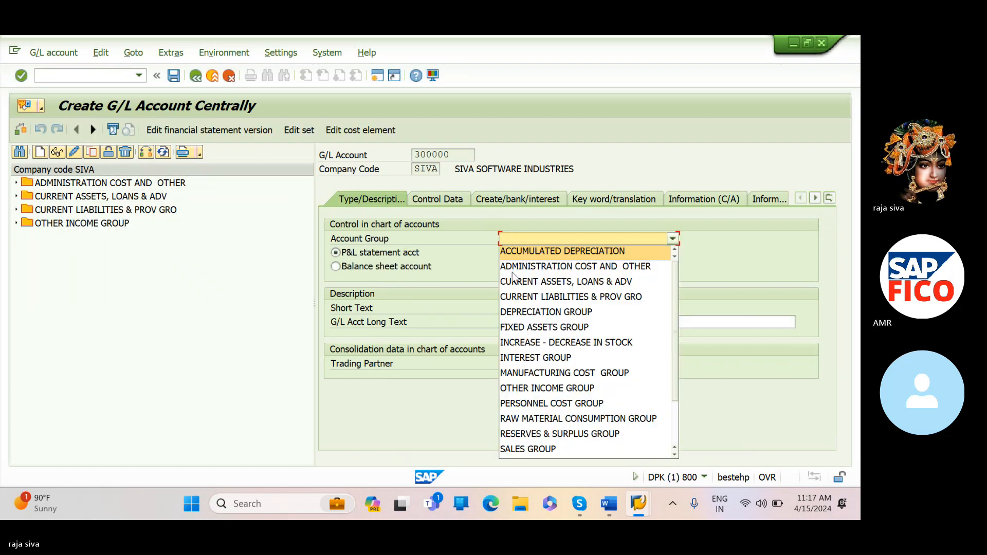
scroll(521, 442, "down", 5)
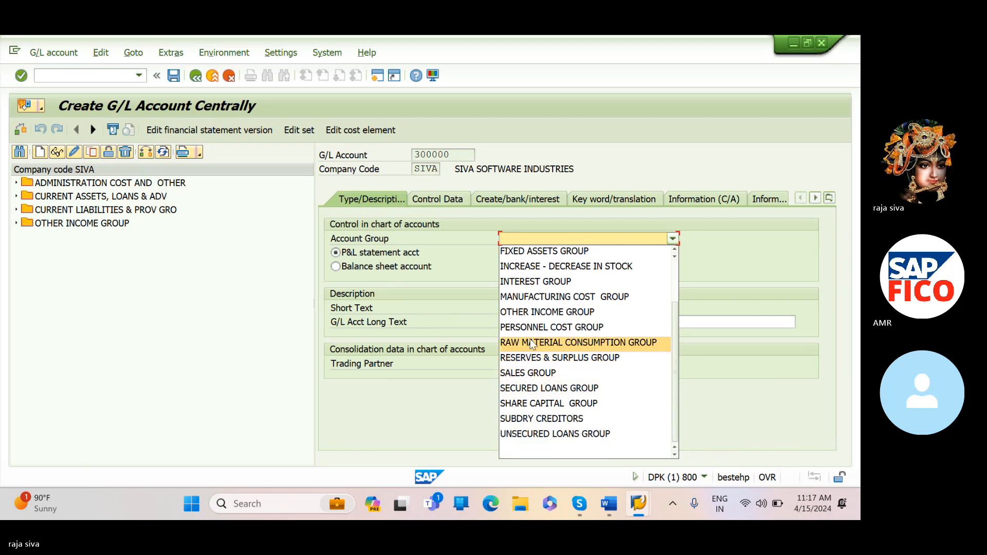
scroll(530, 344, "up", 5)
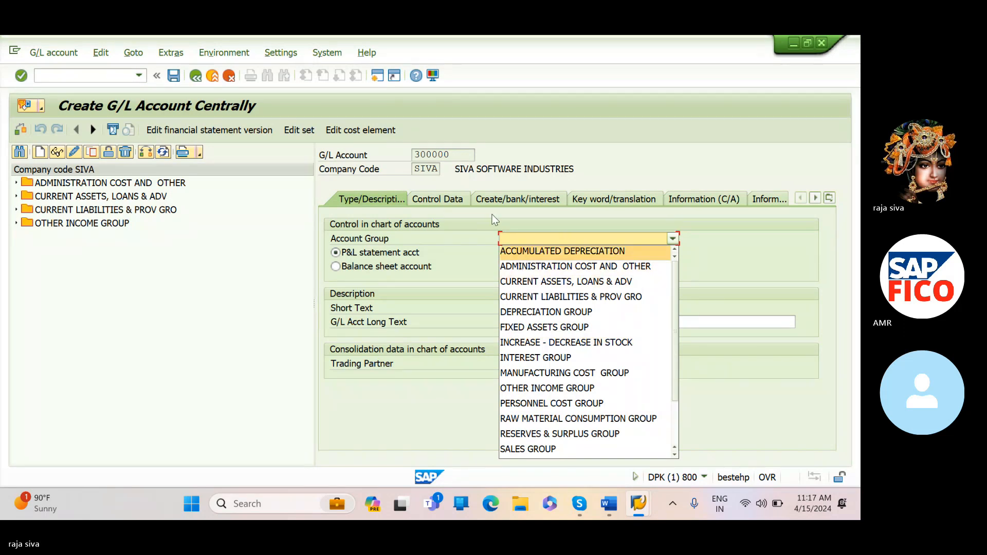
left_click(106, 61)
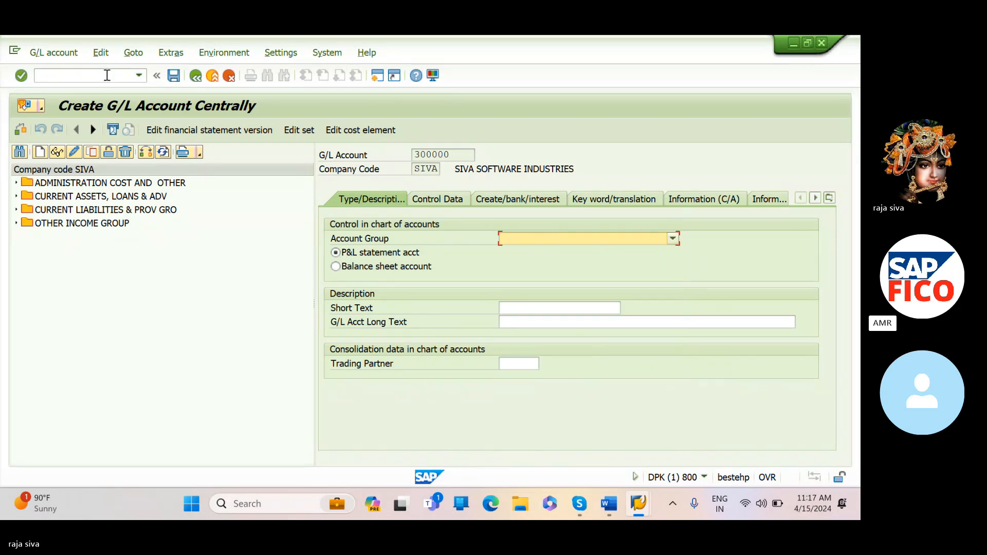
left_click(64, 54)
left_click(64, 53)
Restart G/L account maintenance with transaction /NFS00.
left_click(81, 77)
type("/N")
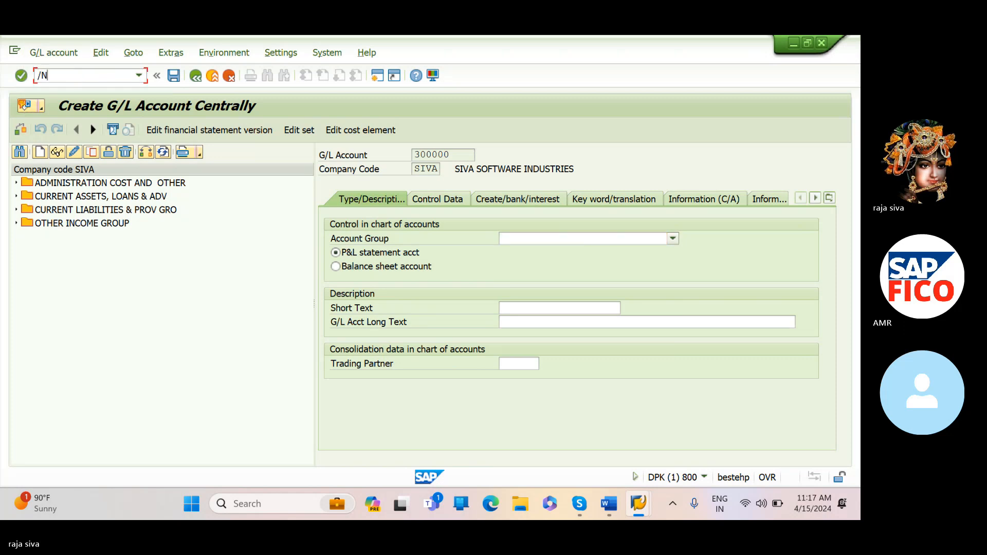
type("FS00")
key("Return")
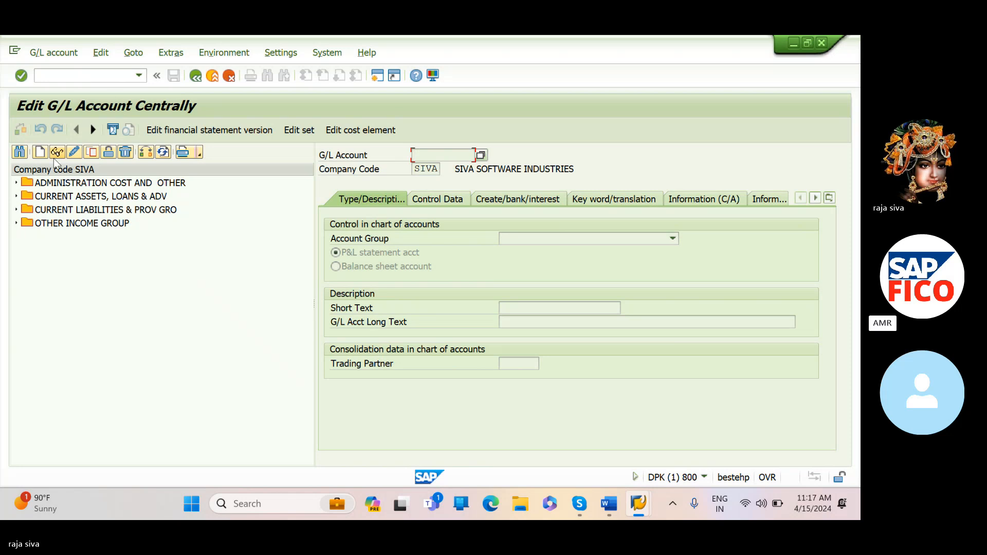
Start creating G/L account 300000 in company code SIVA and assign it to account group EXPENSEIVE.
left_click(38, 155)
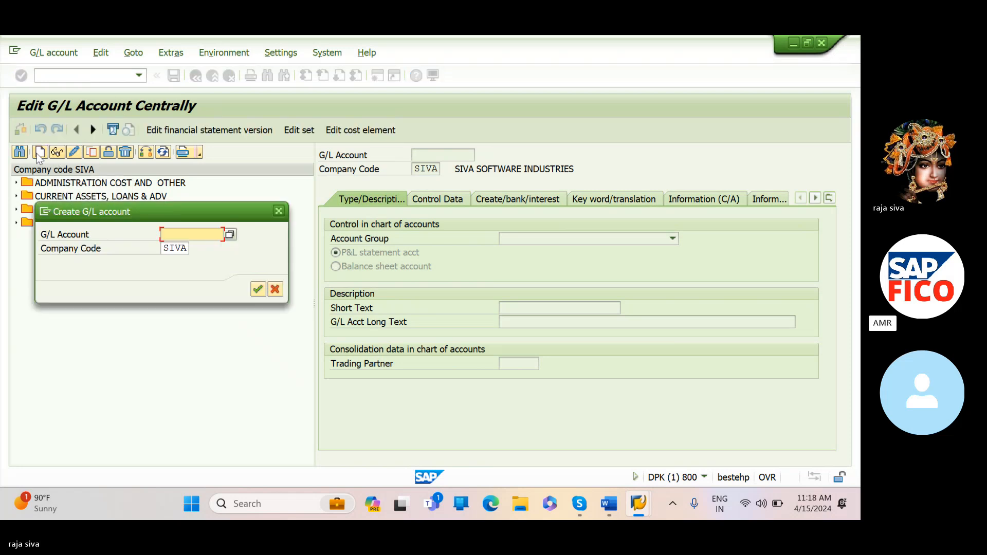
type("3000")
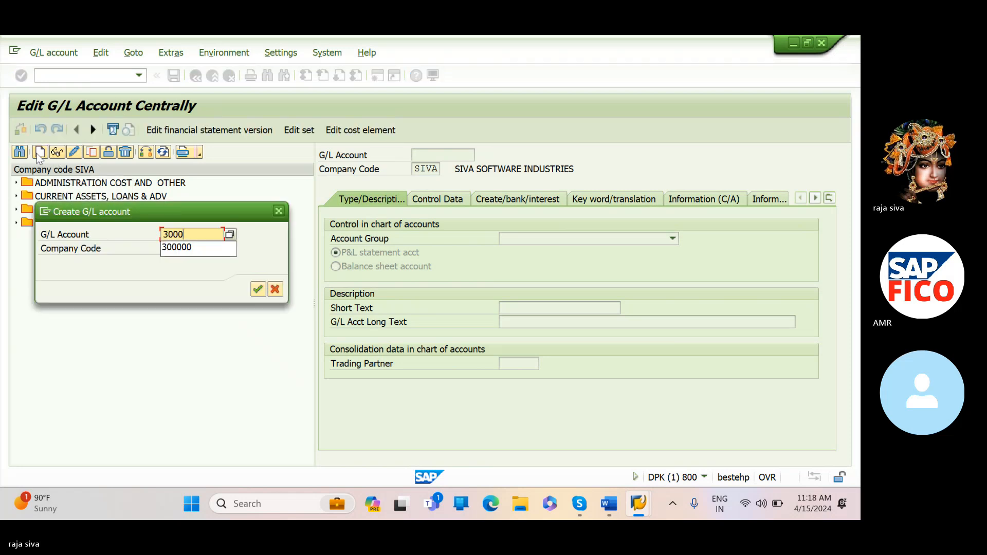
type("00")
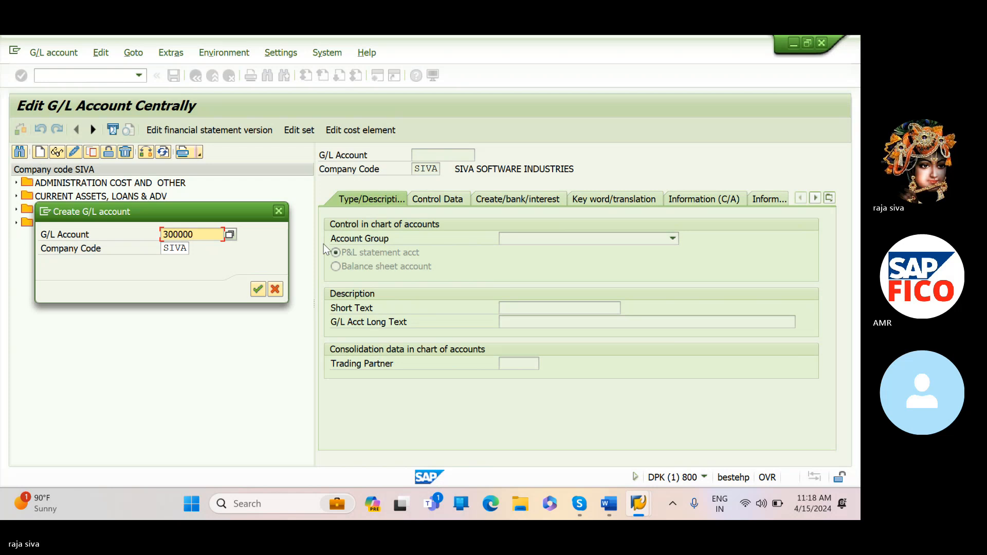
left_click(259, 289)
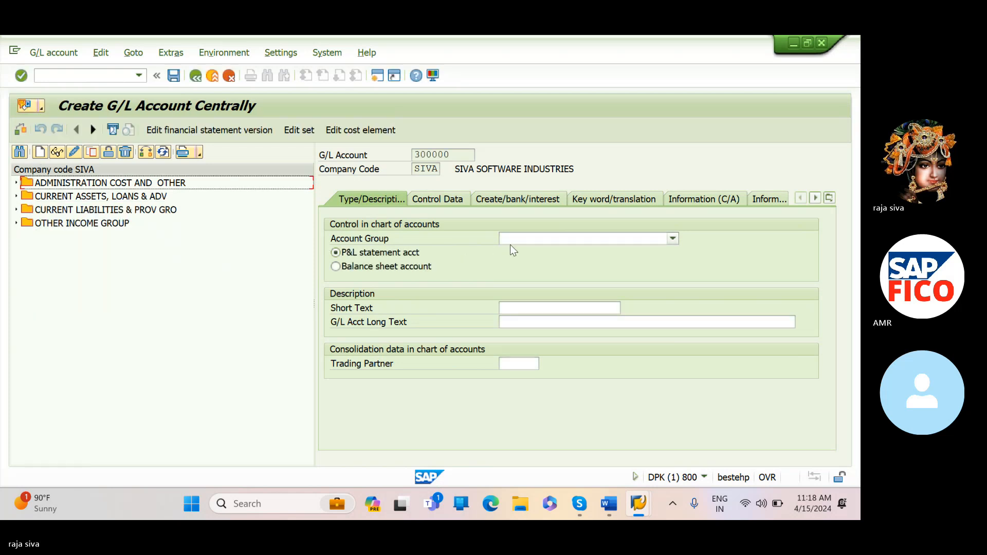
left_click(517, 240)
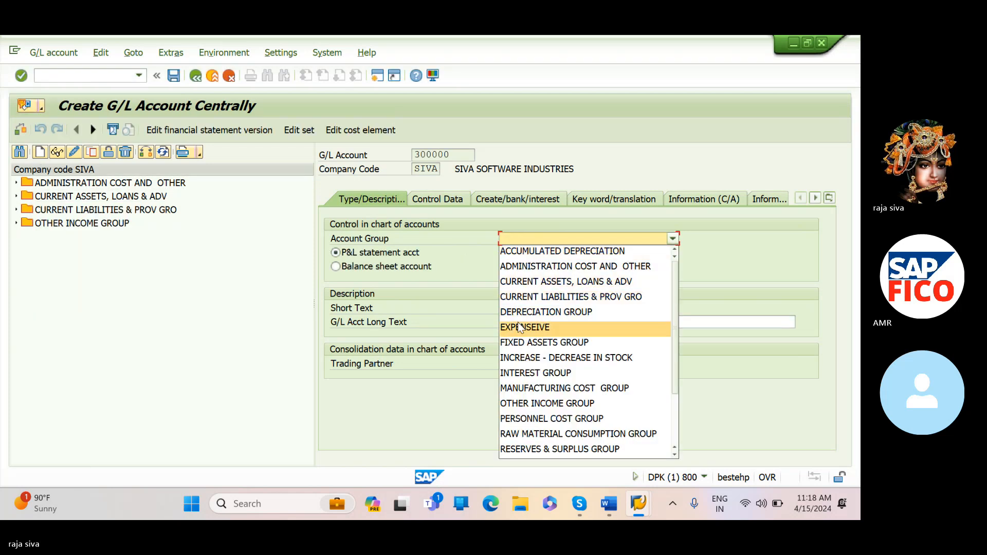
left_click(519, 327)
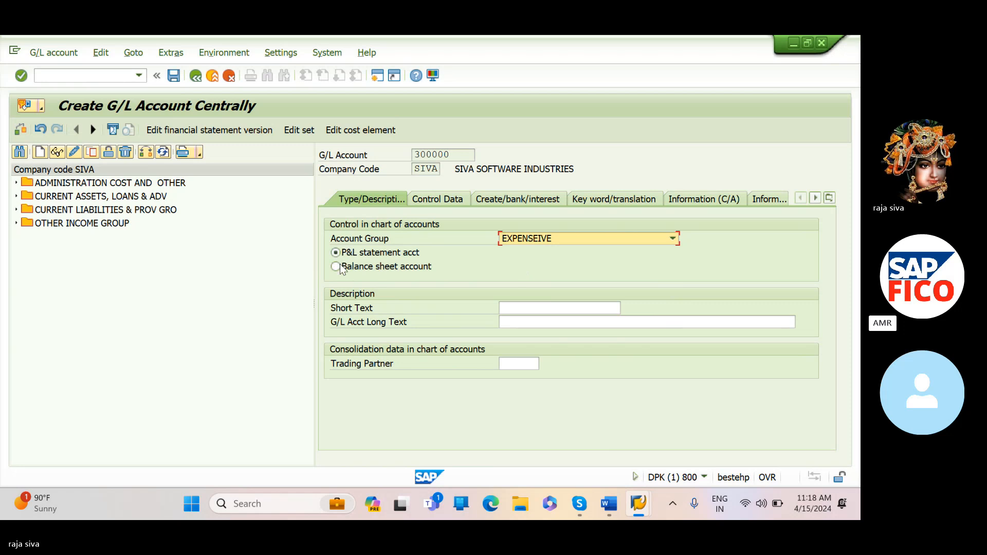
Enter "Exchange rate loss a" as the short text of G/L account 300000.
left_click(552, 311)
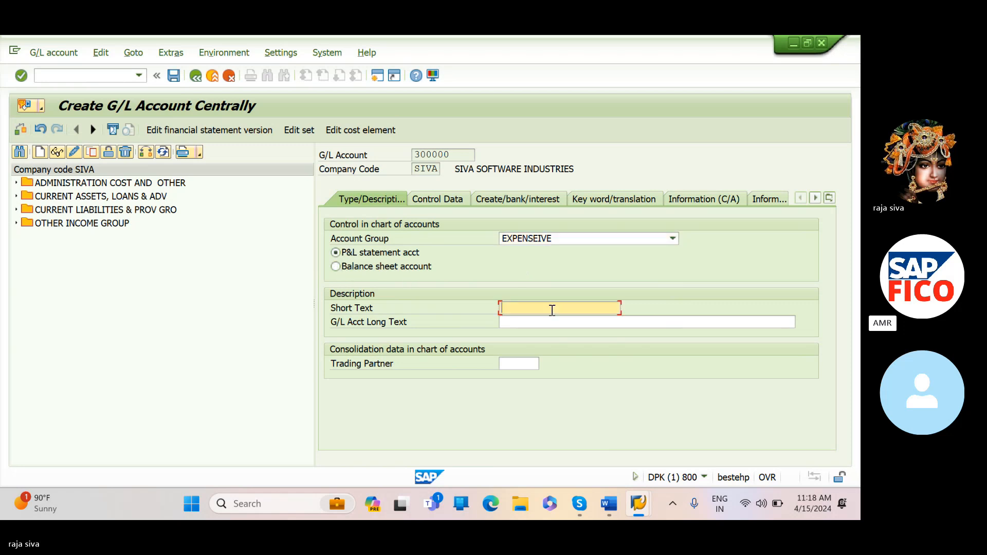
type("E")
key("Caps_Lock")
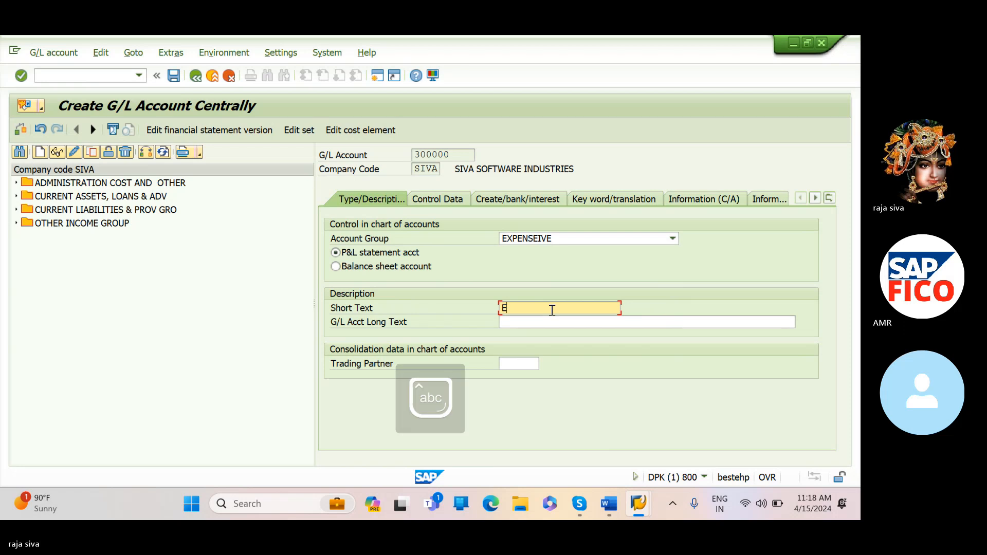
type("xchange rate ")
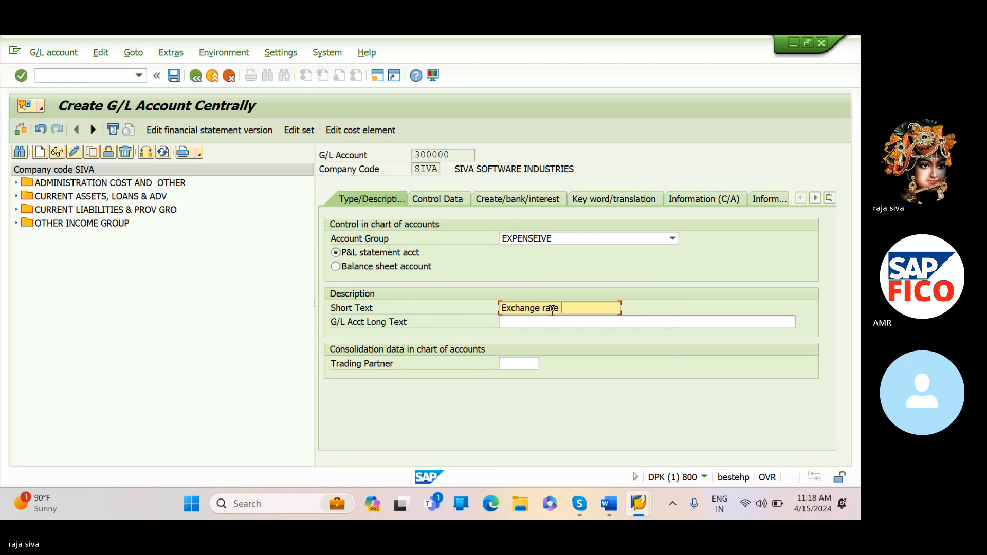
type("loss a")
key("BackSpace")
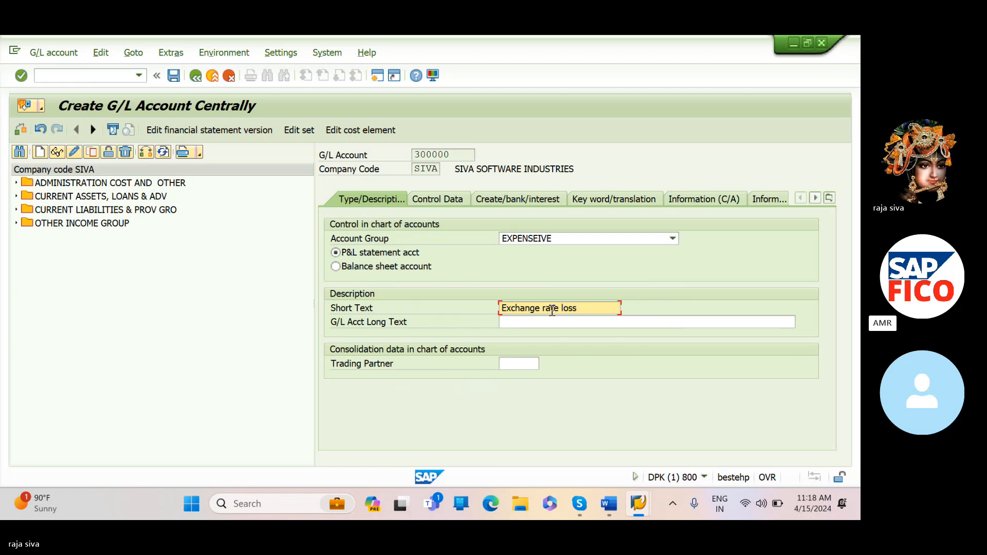
type("a")
key("Tab")
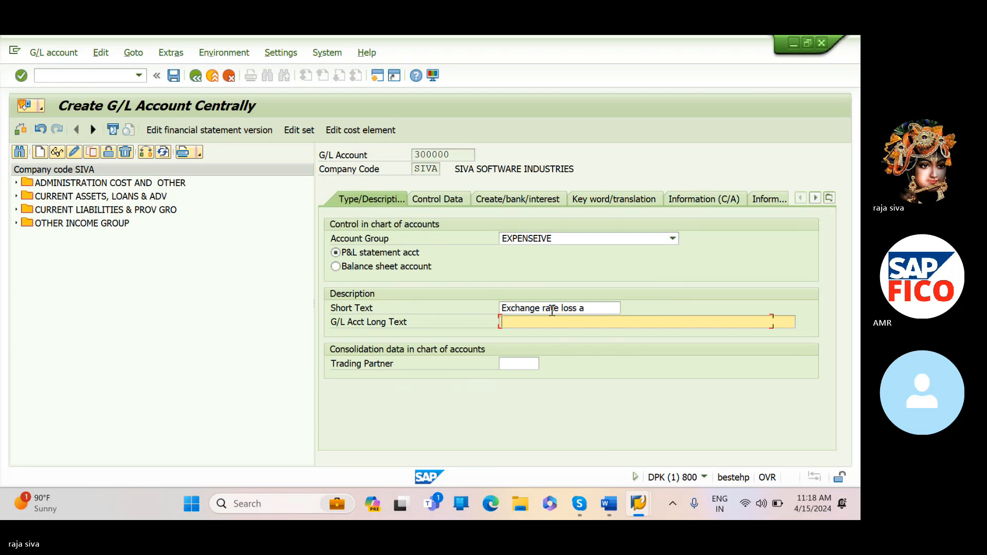
Enter "Exchange rate loss a/c" as the G/L account long text.
type("Exvc")
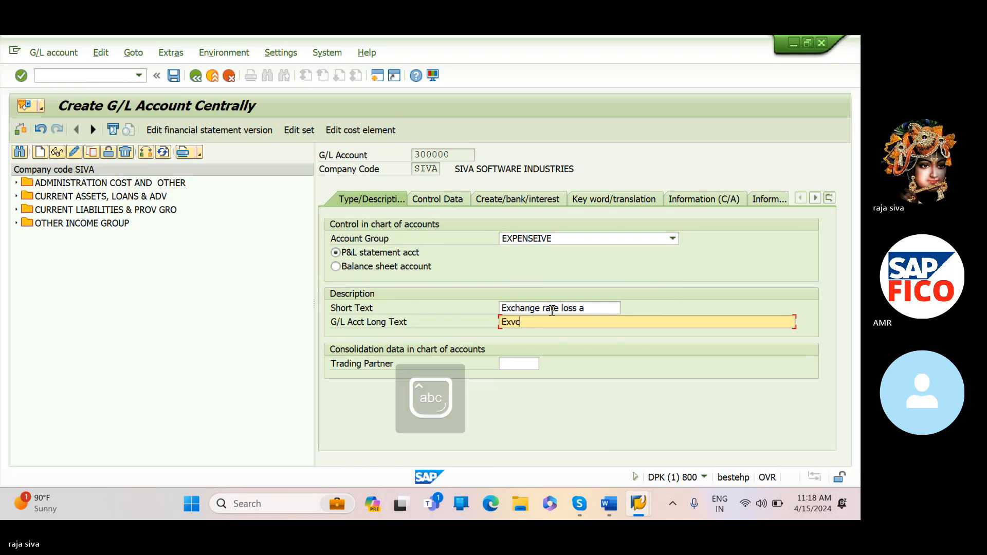
key("BackSpace")
key("BackSpace")
type("chang")
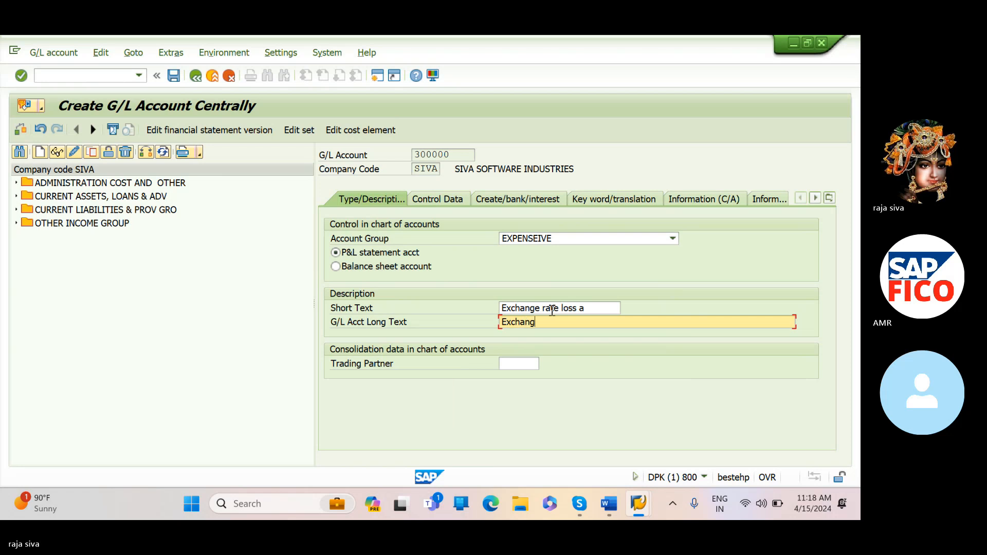
type("e rate loss a/c")
In the account's control data, enable line item display and set the sort key to 001 (Posting date).
left_click(448, 201)
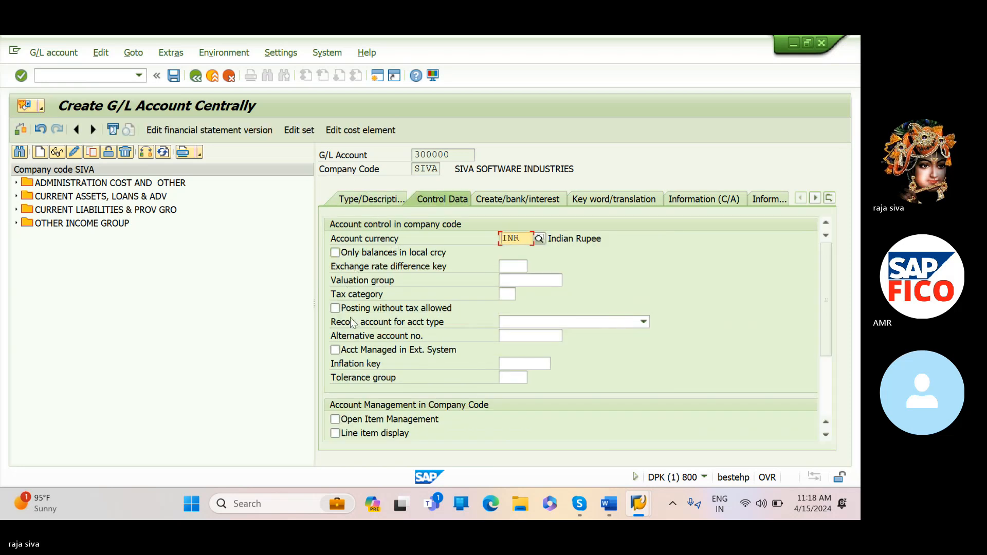
left_click(335, 434)
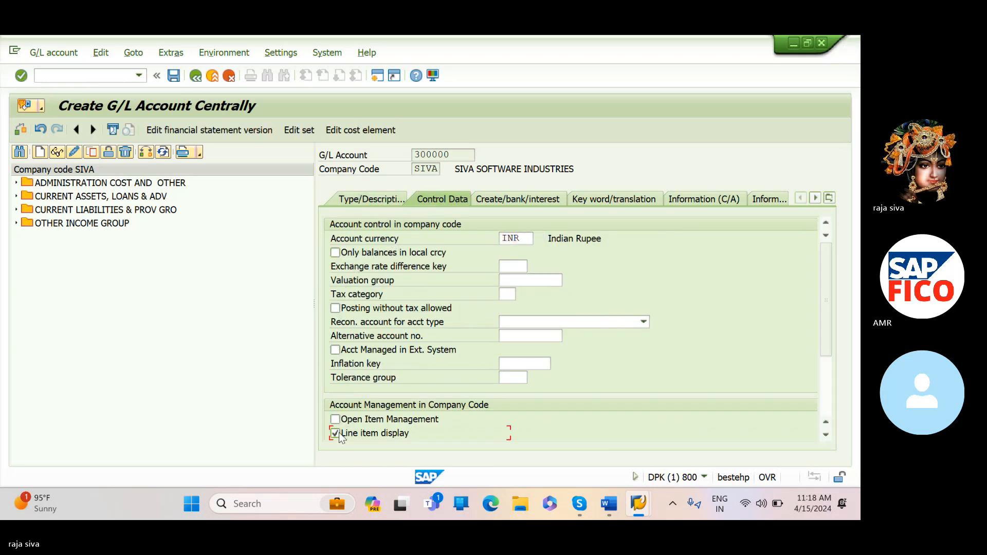
scroll(384, 395, "down", 2)
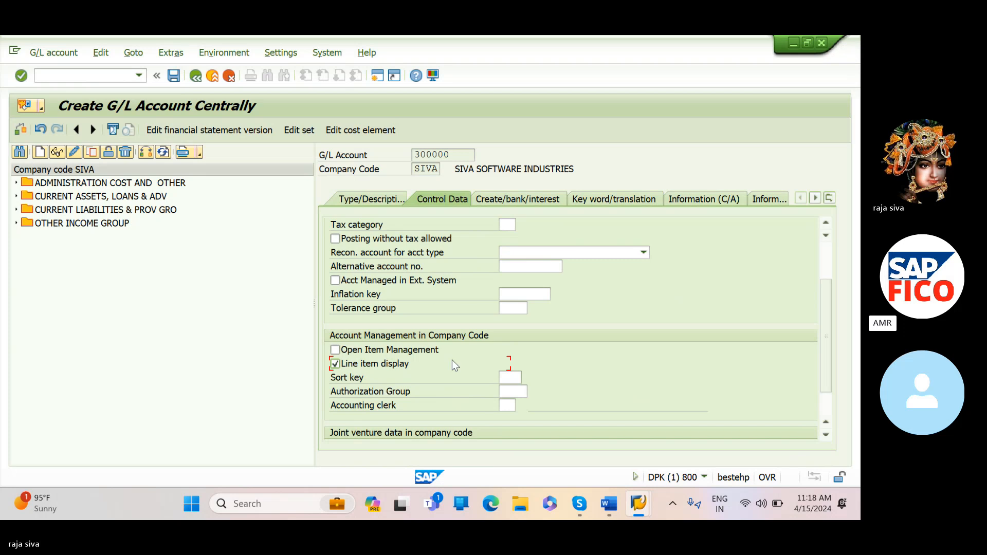
left_click(509, 377)
type("00")
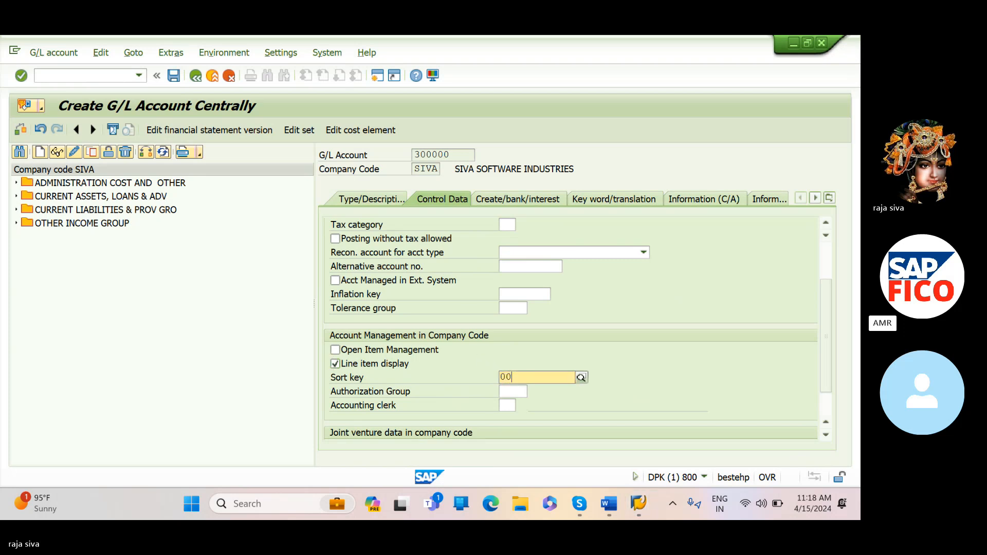
type("1")
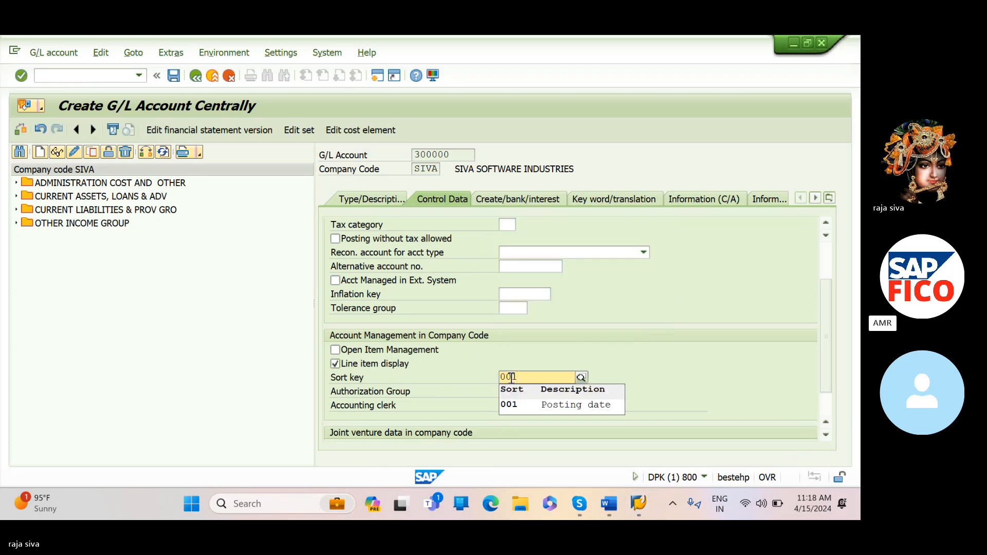
left_click(523, 406)
Assign field status group G001 to the account and save it.
left_click(511, 199)
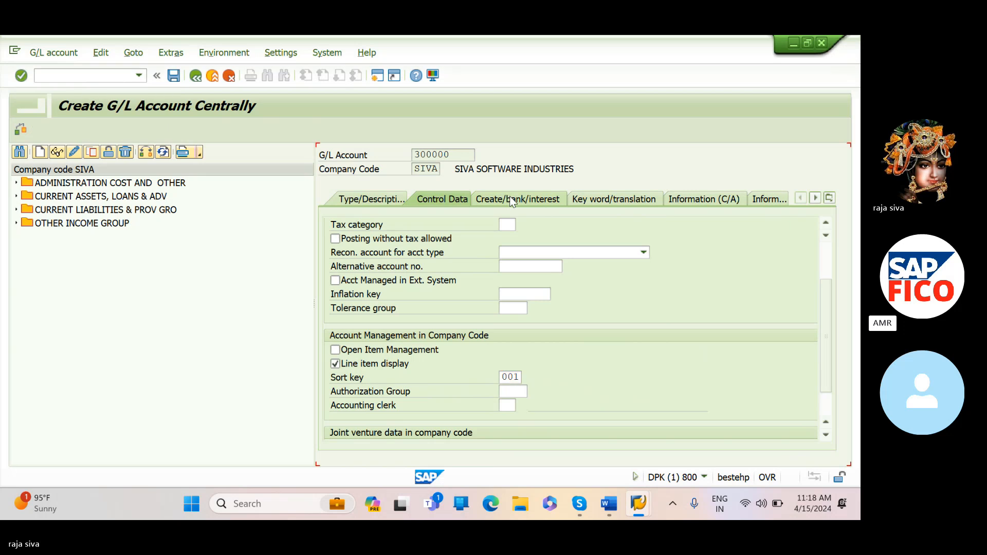
type("G")
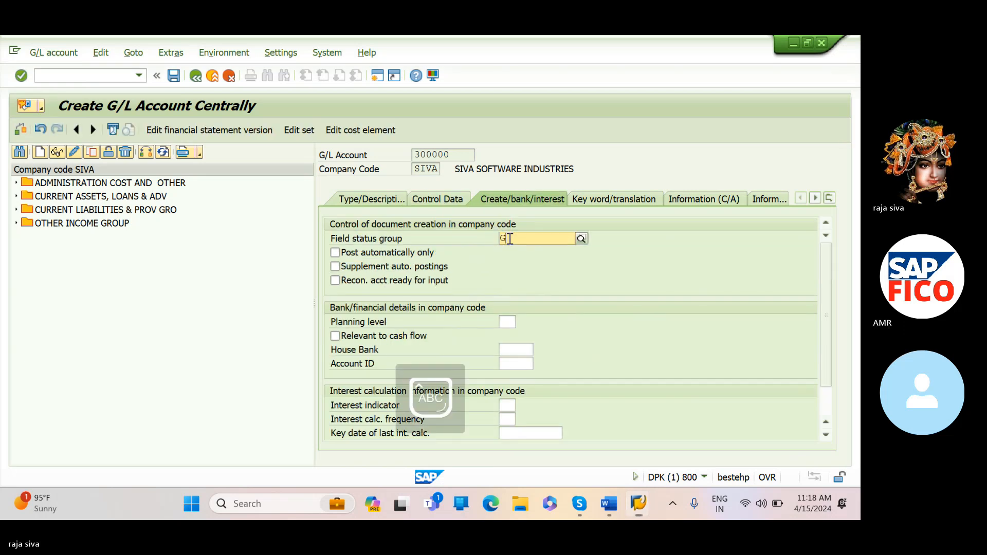
type("00")
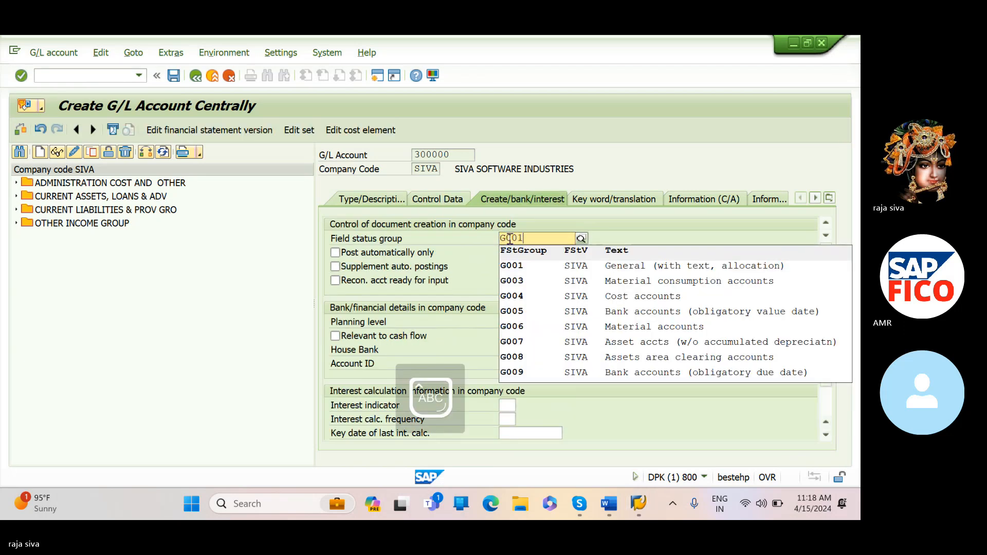
type("1")
left_click(521, 267)
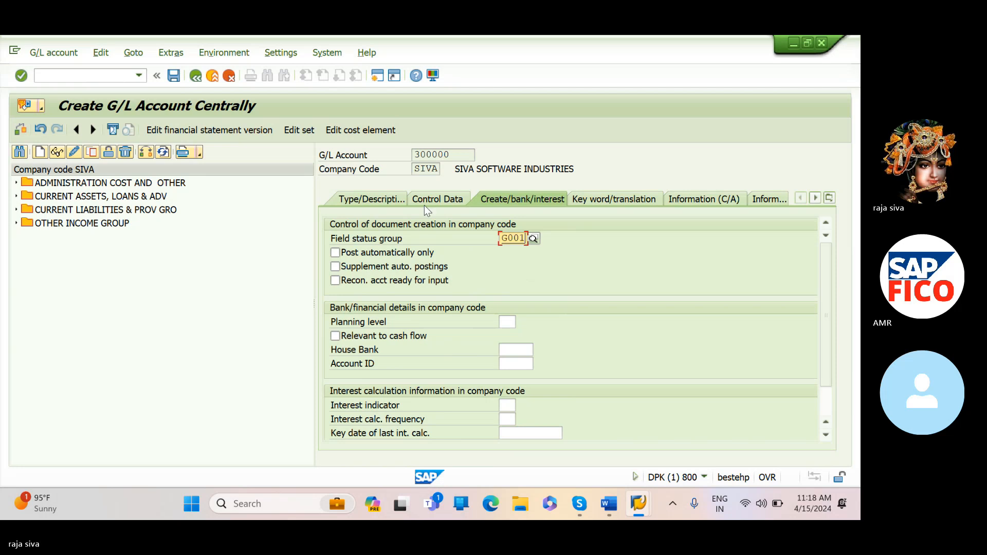
left_click(174, 76)
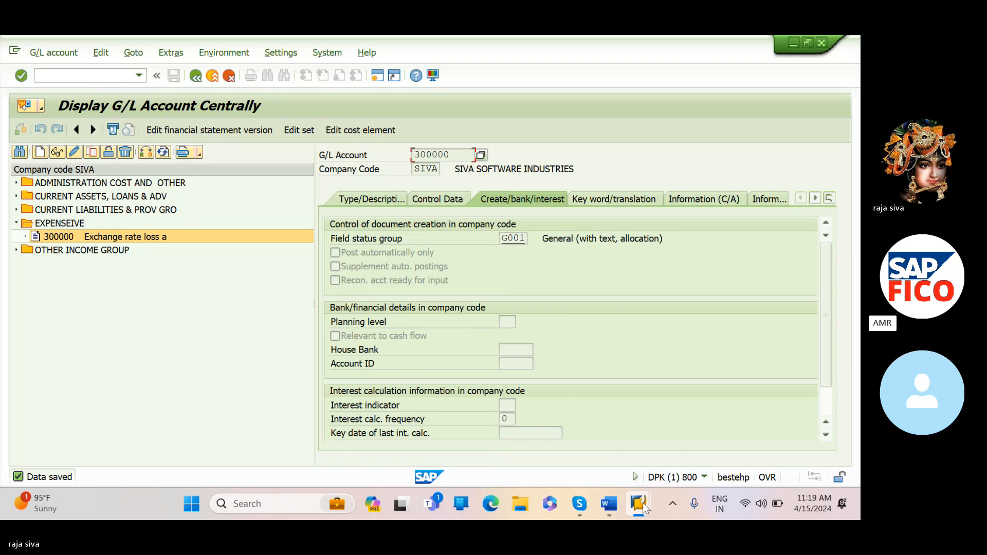
Switch to the account group New Entries session and reopen the G/L account groups overview with transaction /NOBD4.
mouse_move(639, 503)
left_click(751, 458)
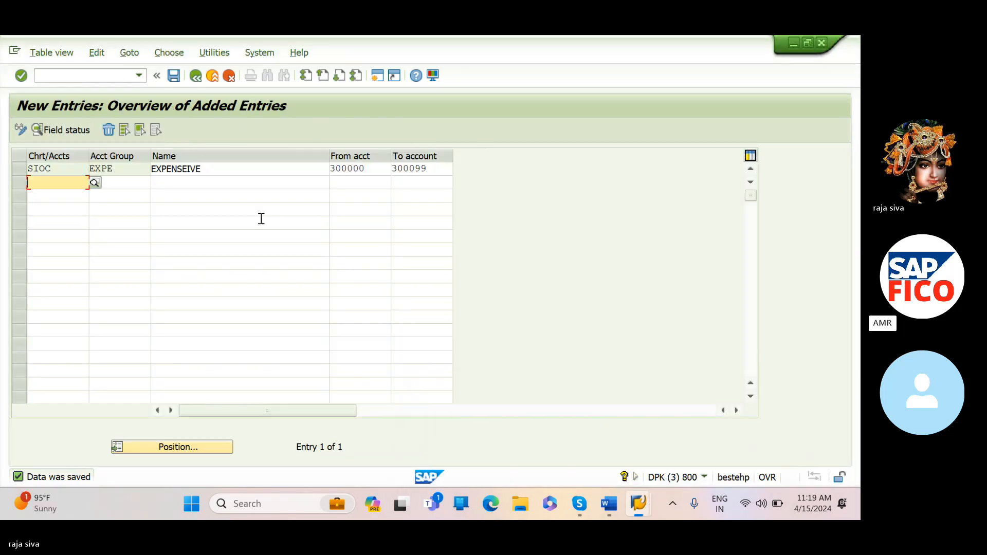
left_click(135, 76)
left_click(139, 76)
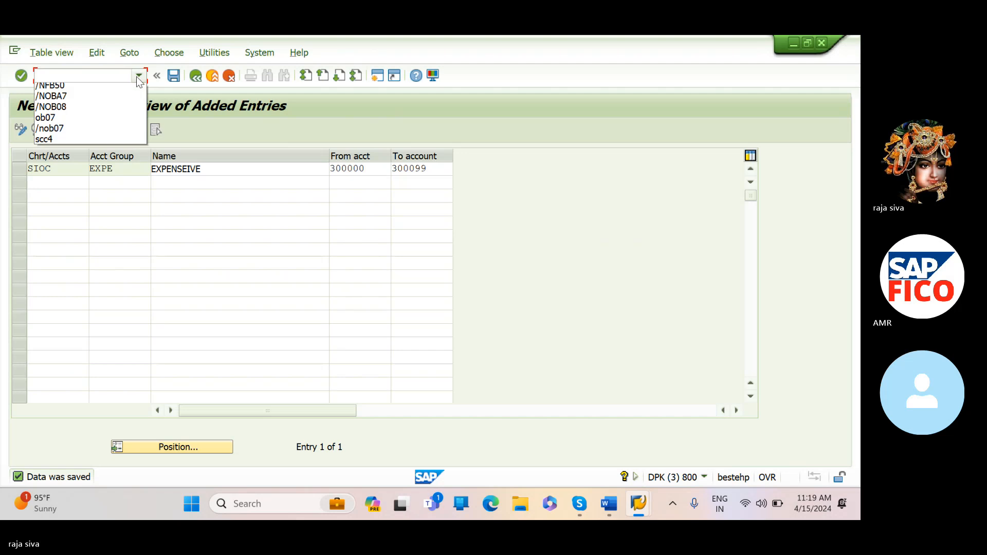
left_click(127, 99)
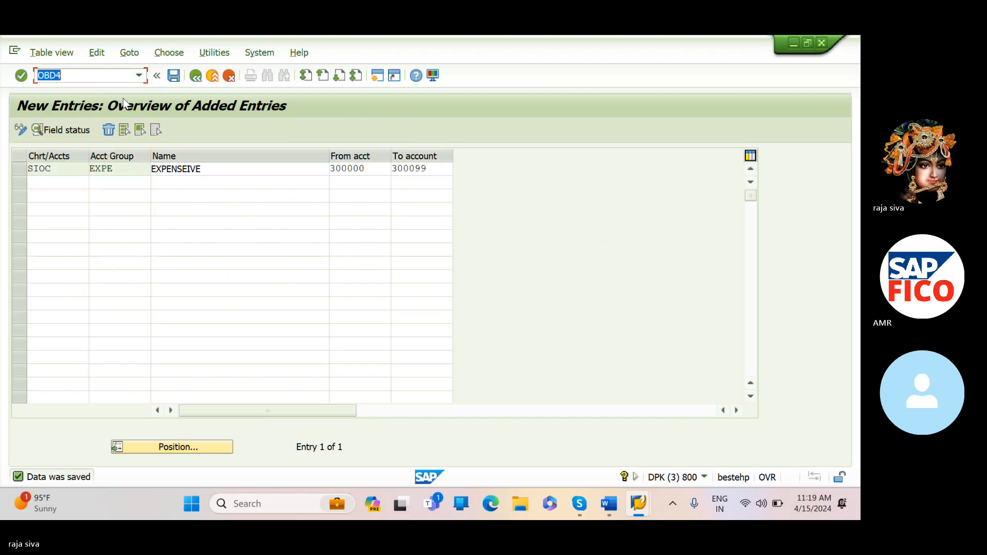
left_click(82, 76)
key("Home")
type("/N")
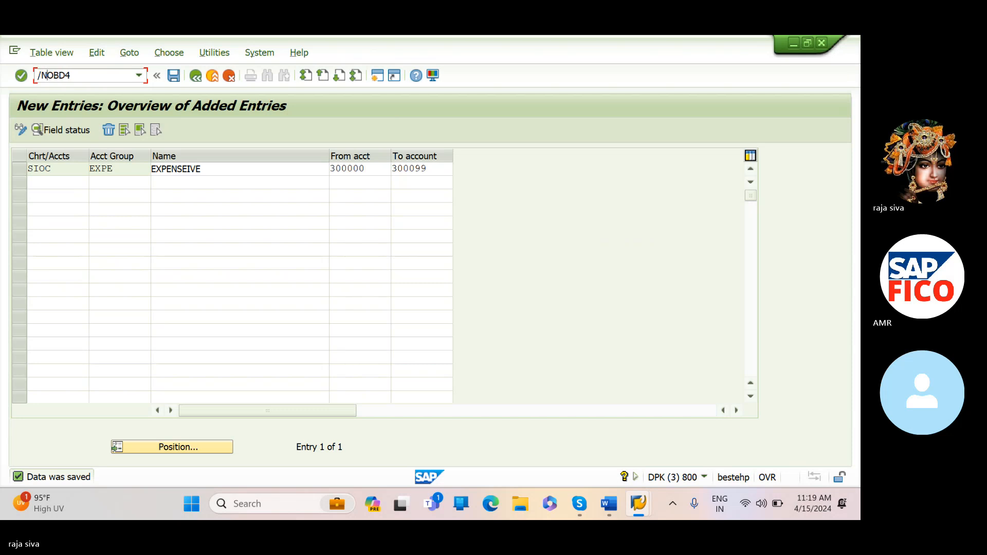
key("Return")
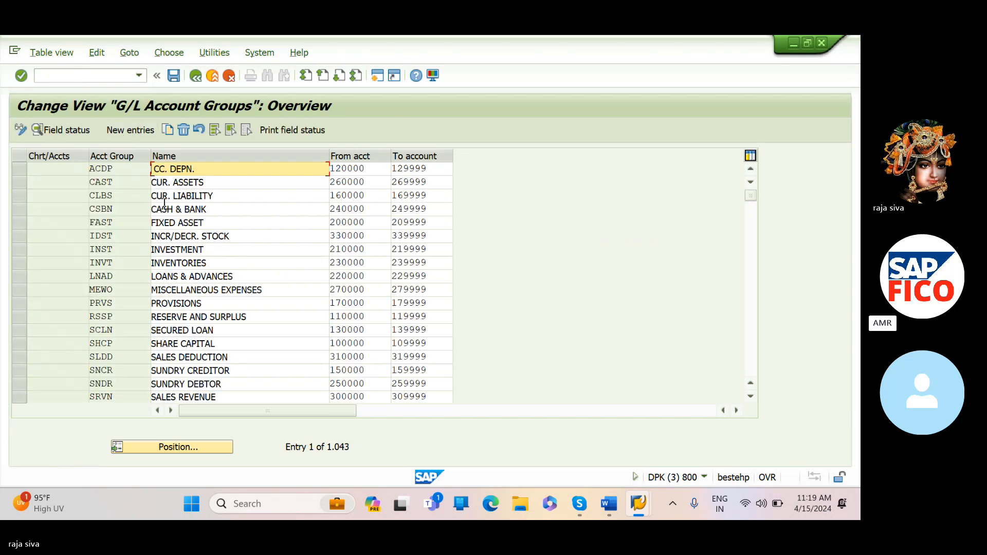
Position the account group list at chart of accounts SIOC and select the OTHER INCOME GROUP row to examine its account range.
left_click(174, 447)
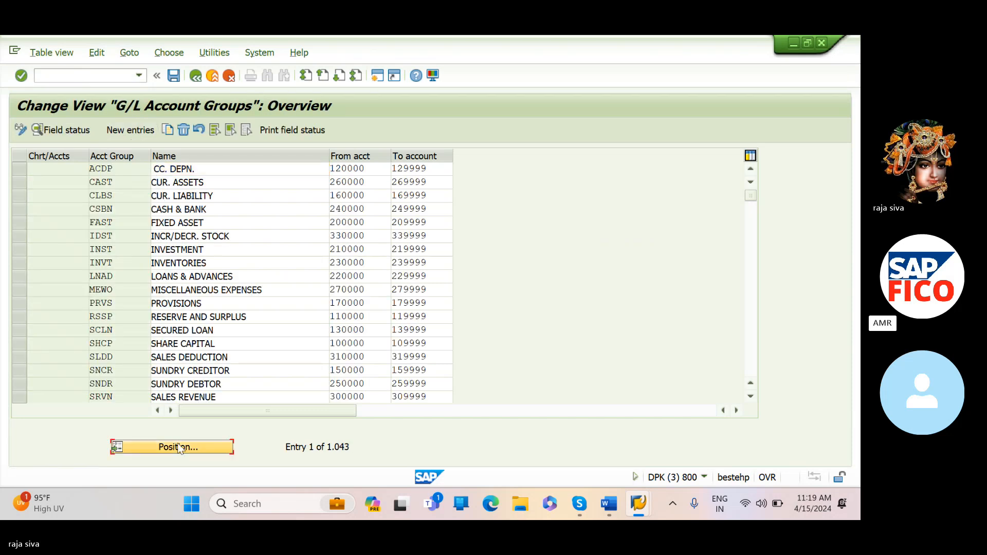
type("S")
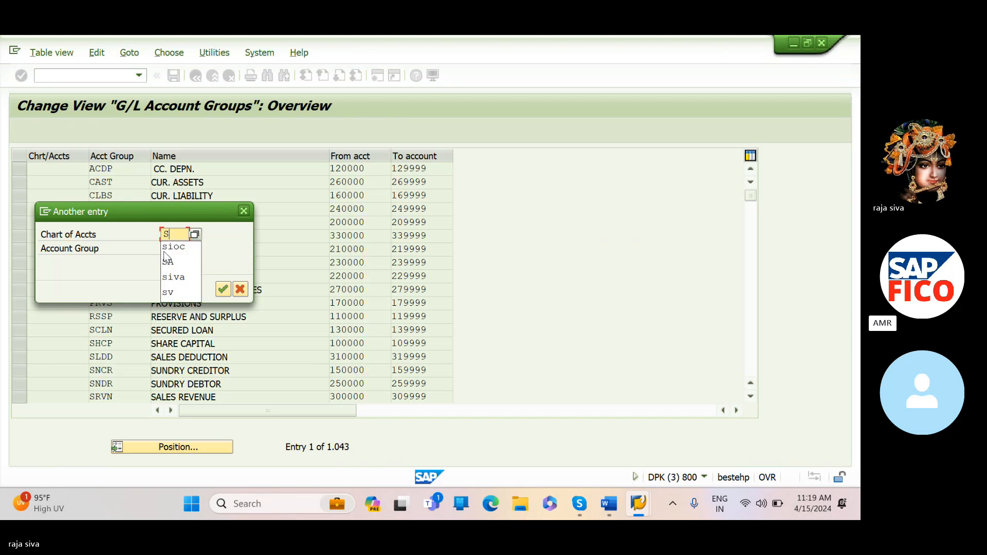
type("IOC")
key("Return")
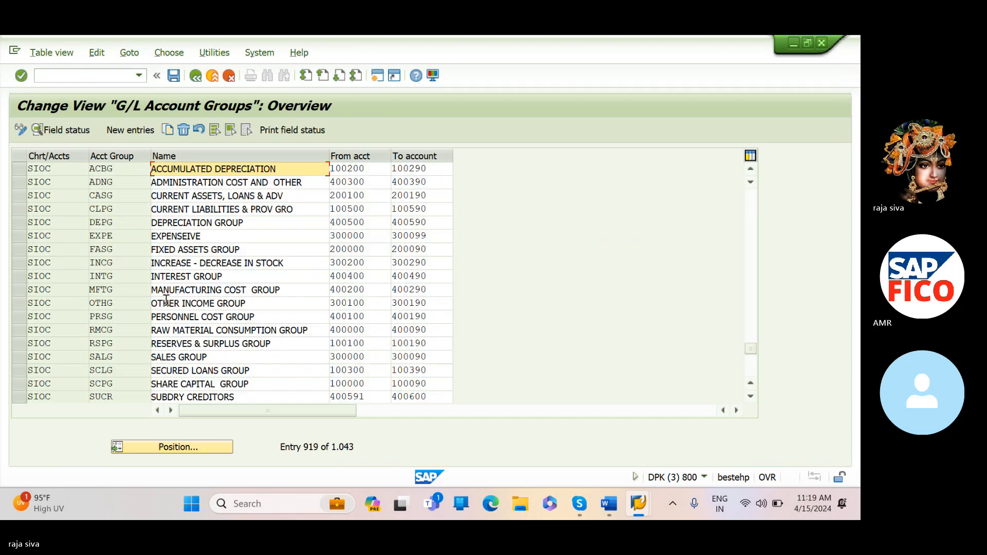
left_click(13, 302)
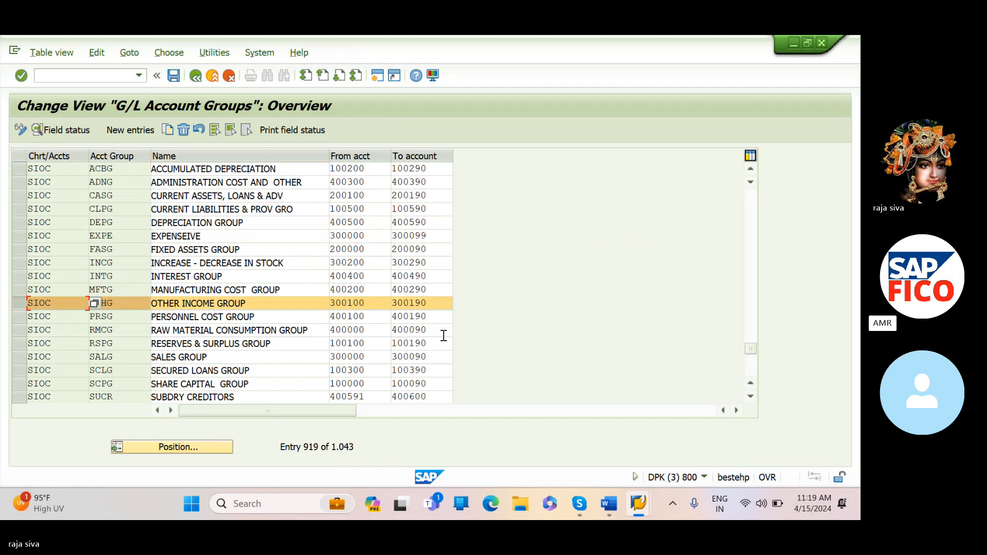
Switch back to the Display G/L Account Centrally session and start creating another G/L account.
mouse_move(639, 504)
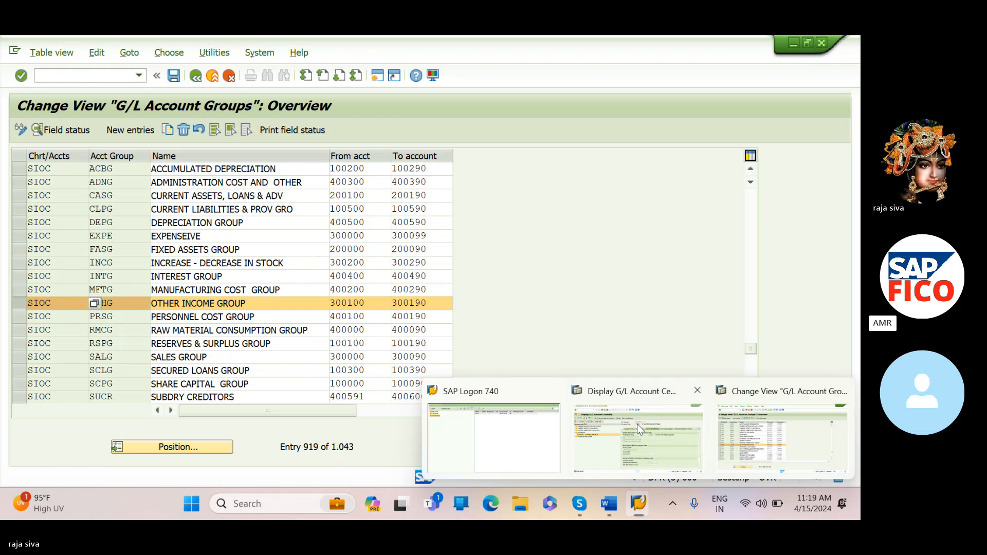
left_click(637, 424)
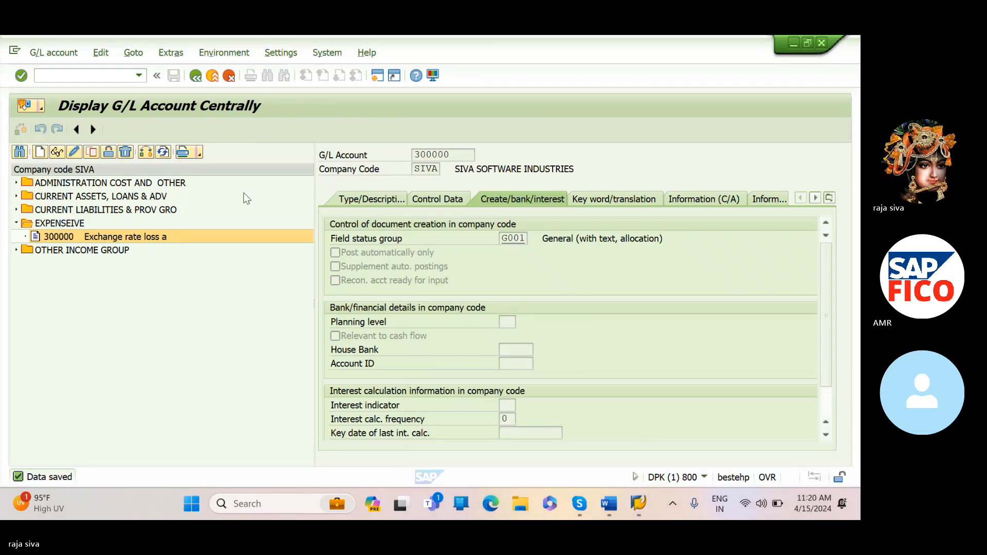
left_click(40, 156)
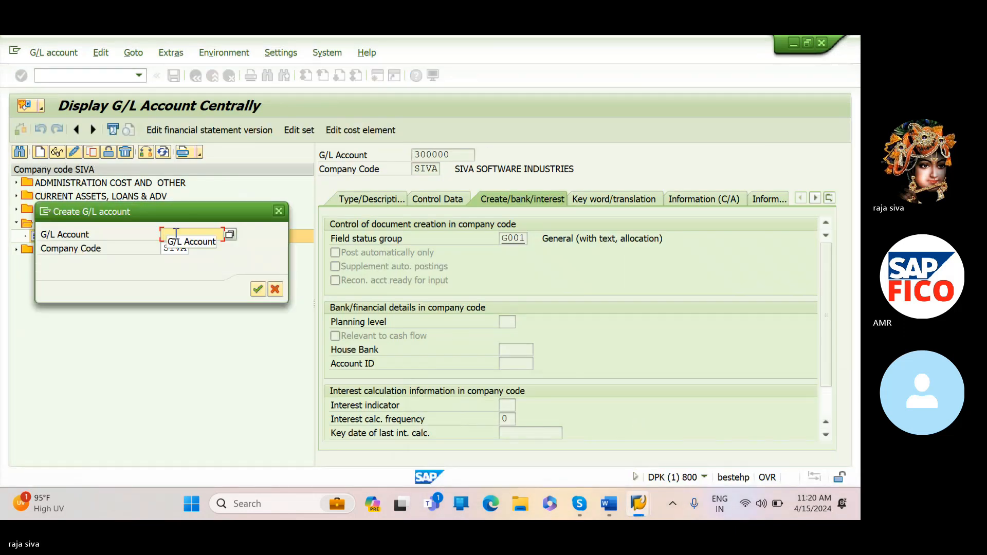
Try to create G/L account 300100 in company code SIVA.
type("3001")
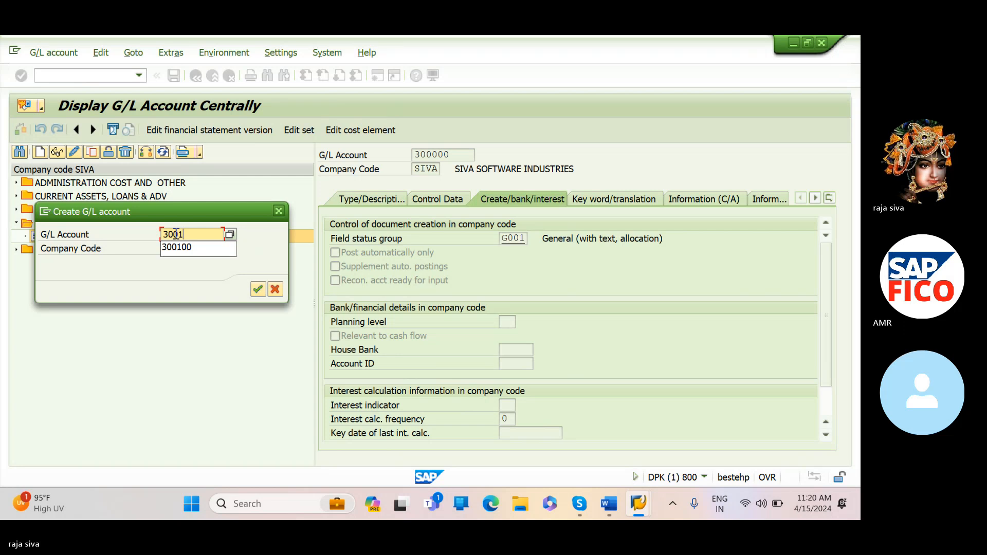
type("00")
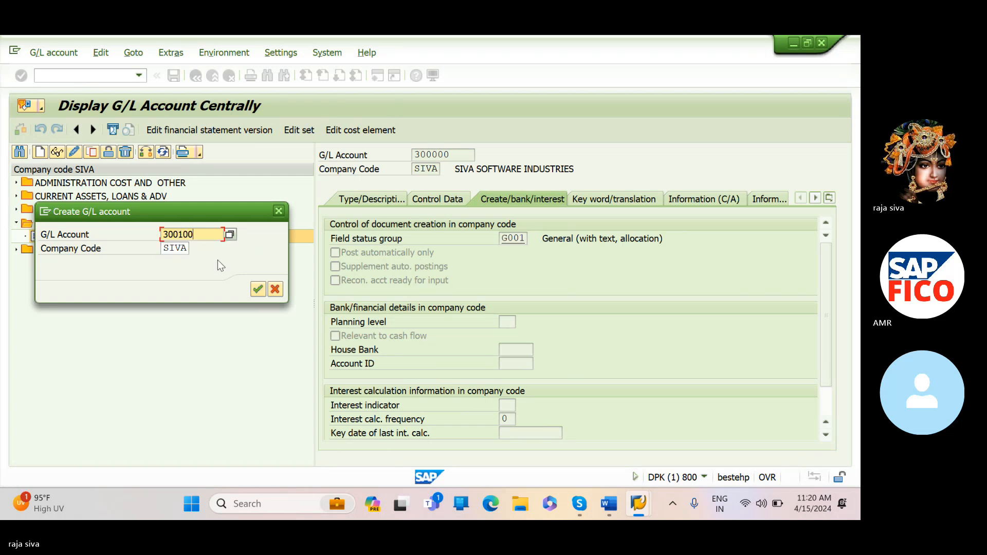
left_click(258, 289)
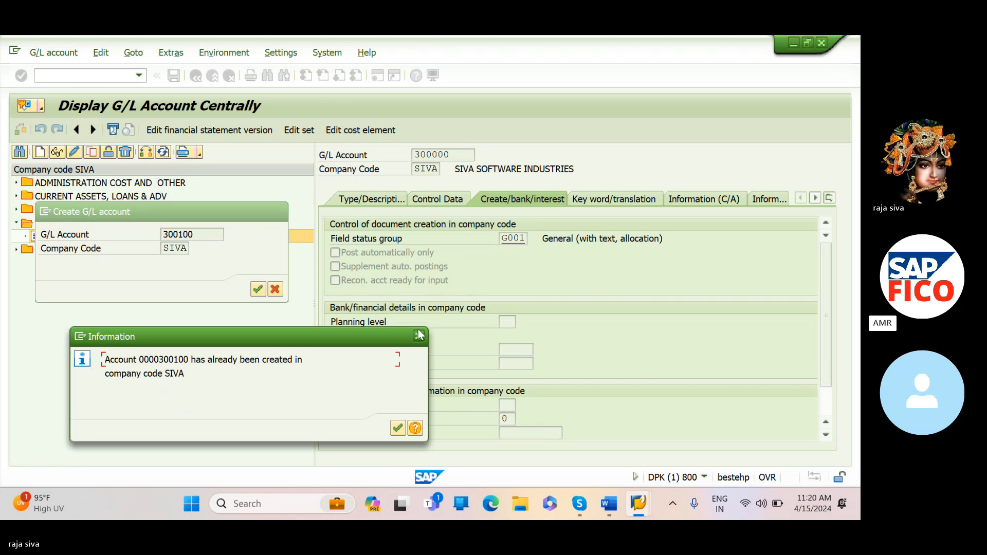
left_click(397, 427)
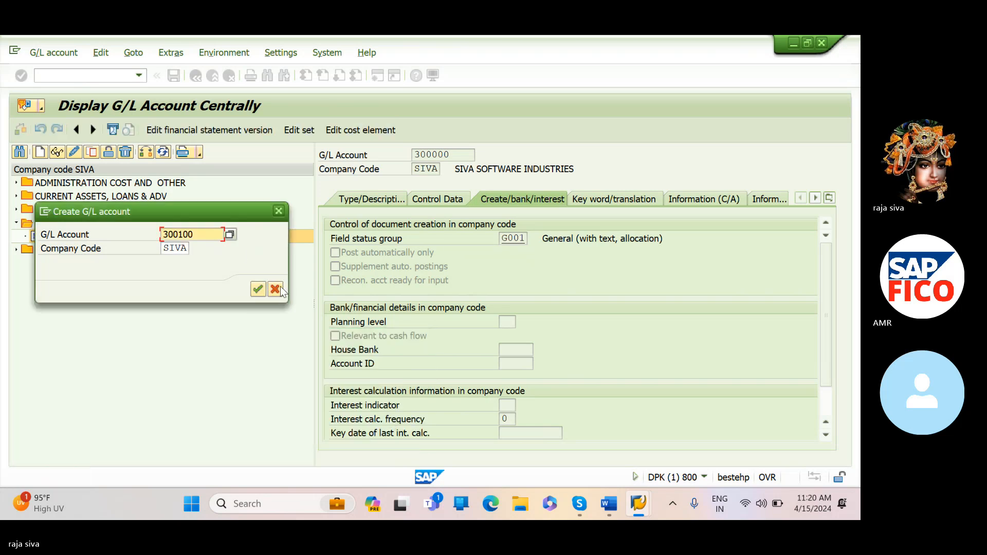
Start creating G/L account 300101 in company code SIVA and assign it to account group OTHER INCOME GROUP.
key("BackSpace")
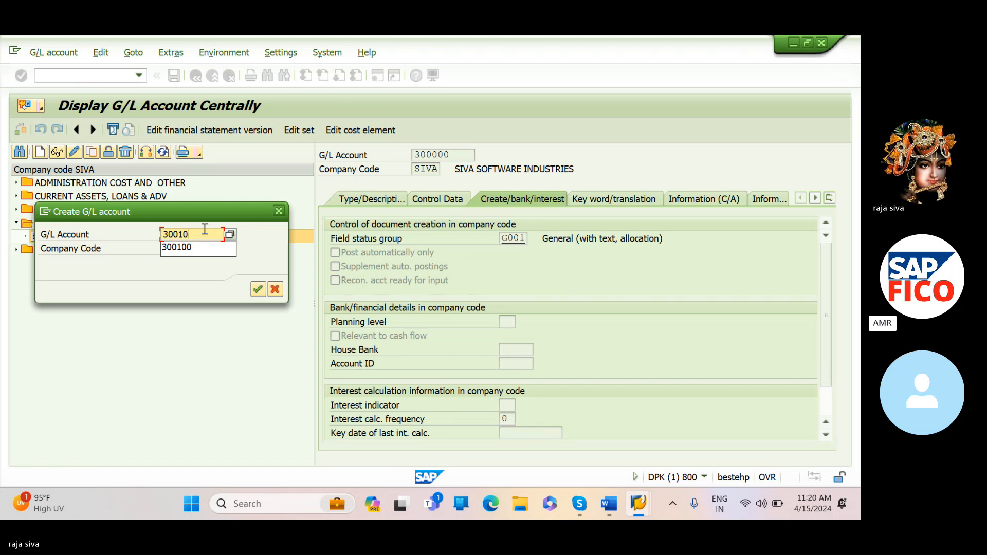
type("1")
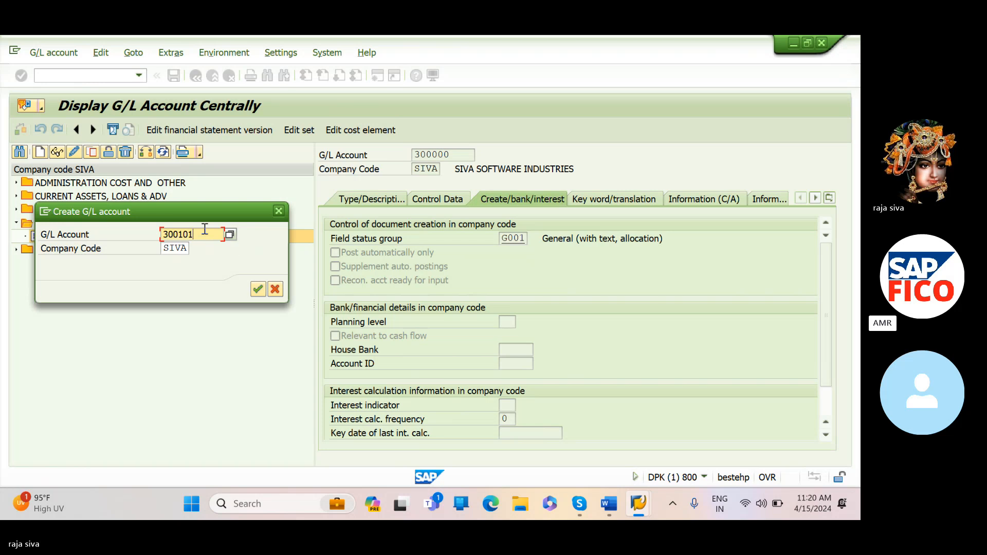
left_click(257, 290)
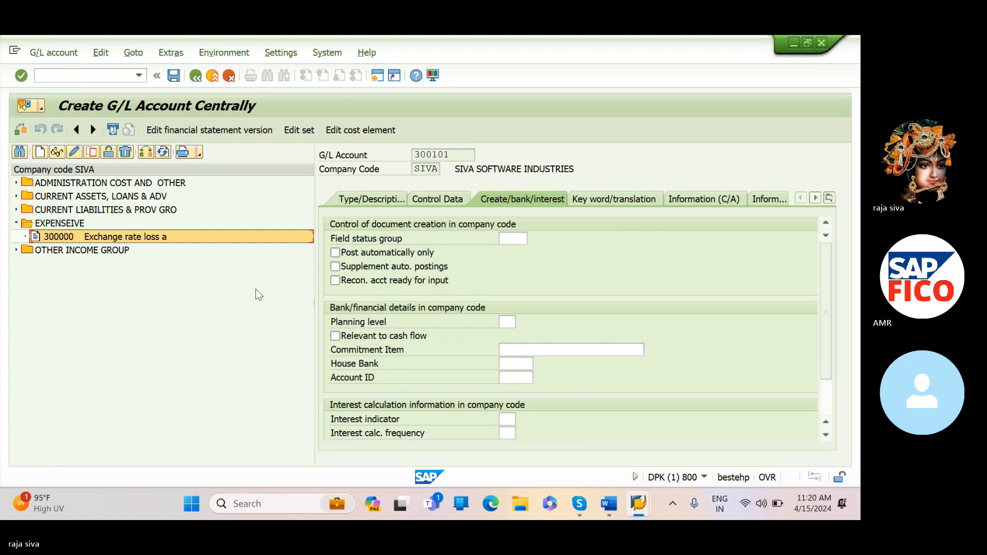
left_click(367, 200)
left_click(519, 241)
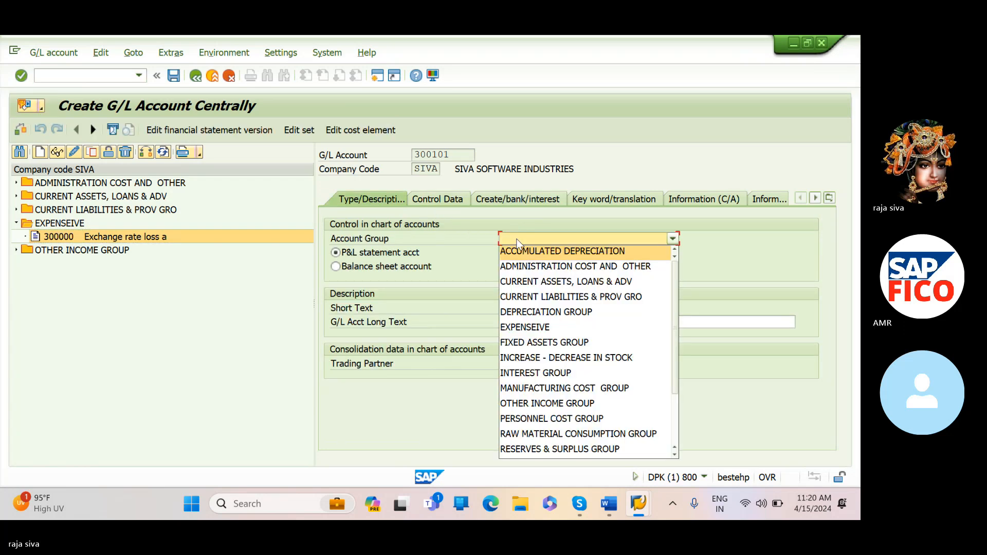
left_click(525, 404)
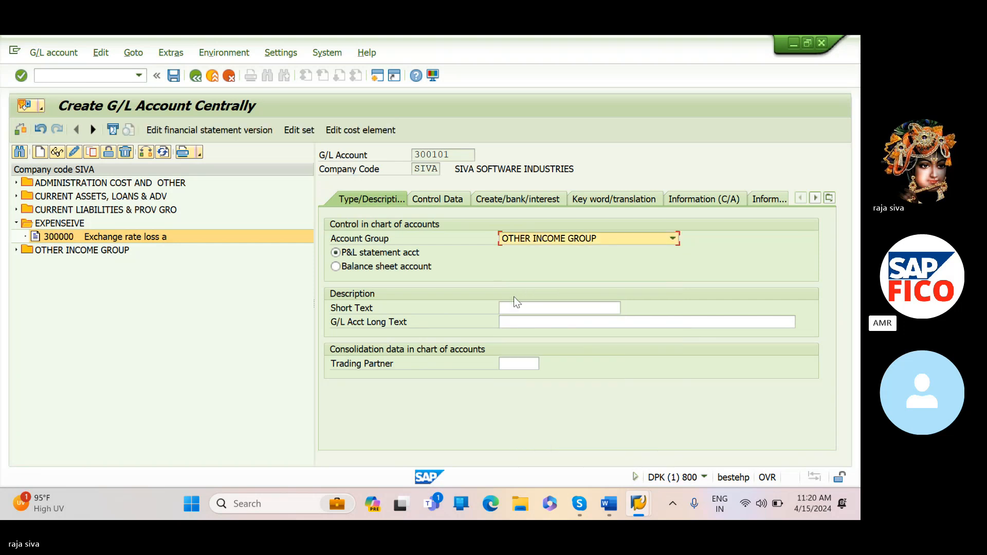
Set the short text of account 300101 to "Exchange rate gain".
left_click(514, 311)
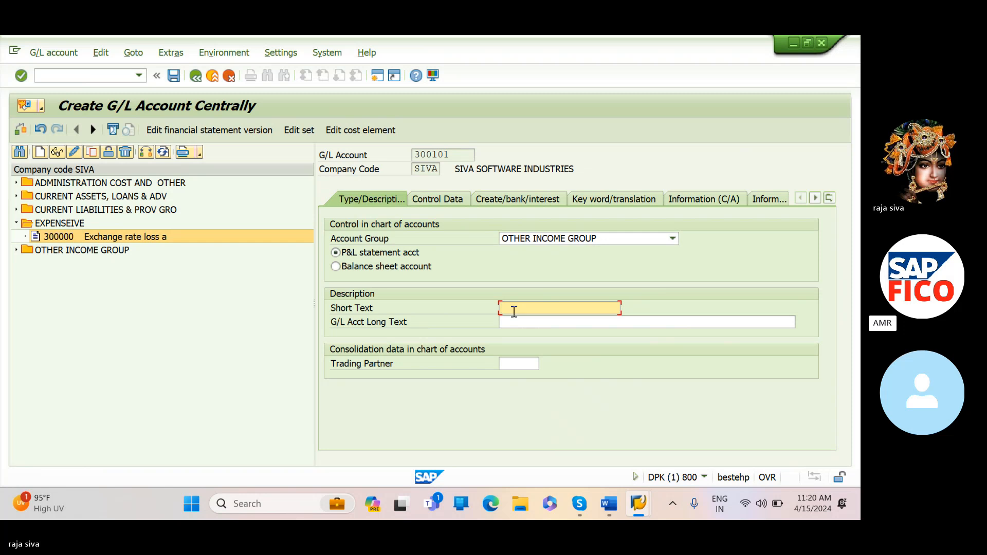
type("E")
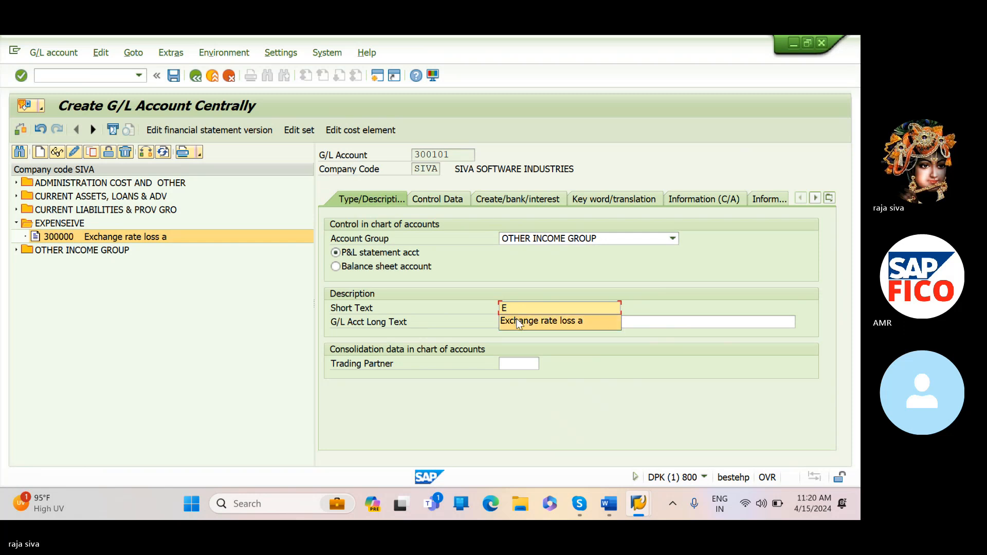
left_click(517, 321)
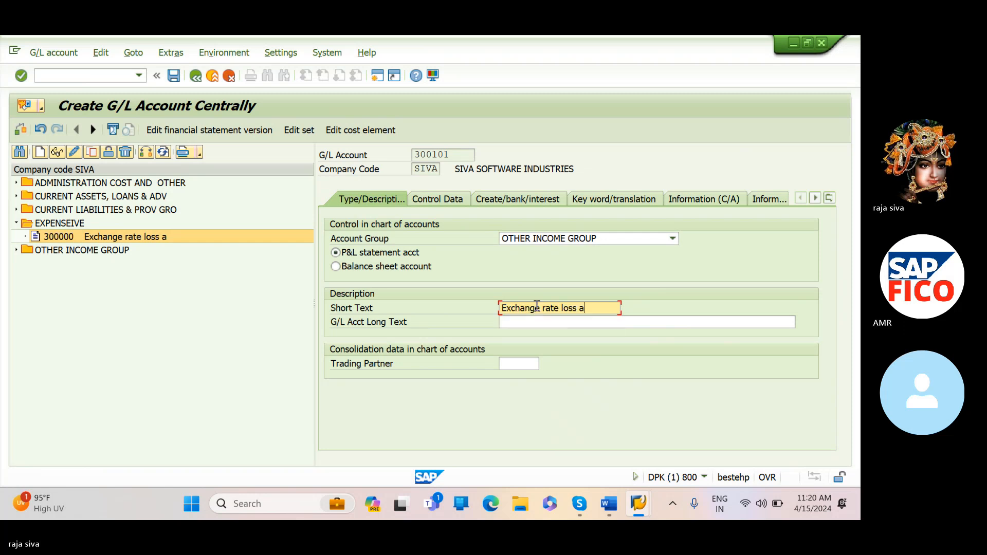
left_click(578, 309)
key("BackSpace")
key("BackSpace")
key("BackSpace")
key("BackSpace")
key("BackSpace")
type("GA")
key("BackSpace")
key("BackSpace")
key("Caps_Lock")
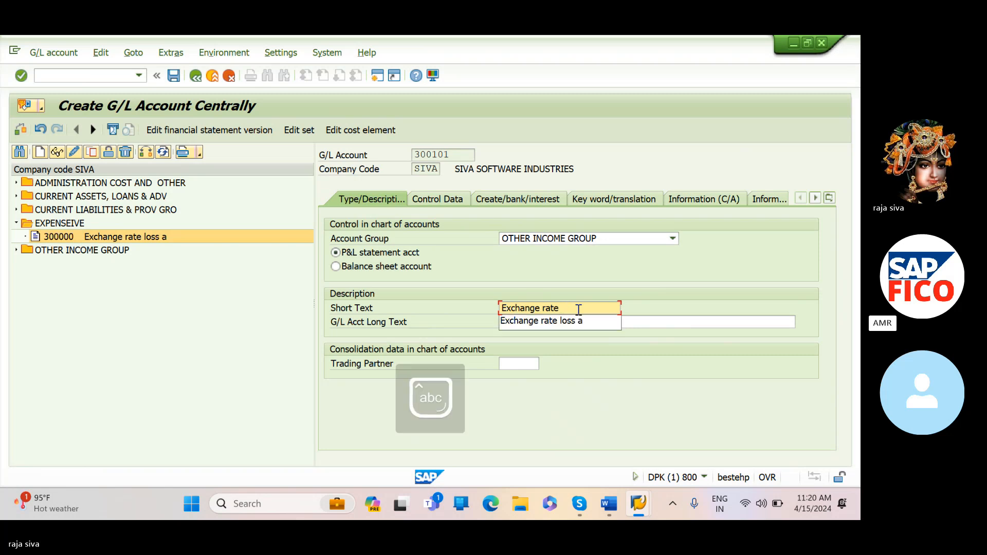
type("gain")
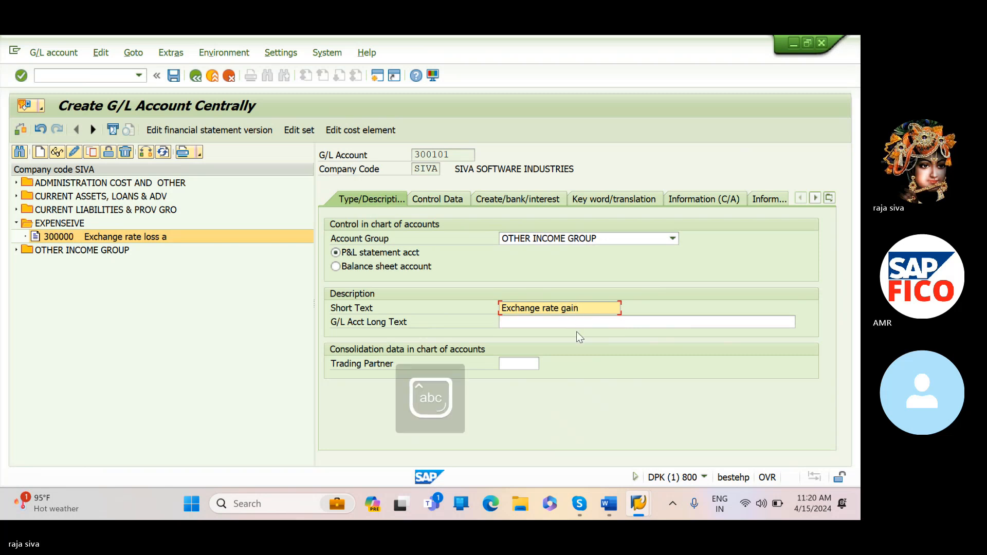
Enter "Exhange rate gain a/c" as the G/L account long text.
left_click(570, 321)
key("Caps_Lock")
type("E")
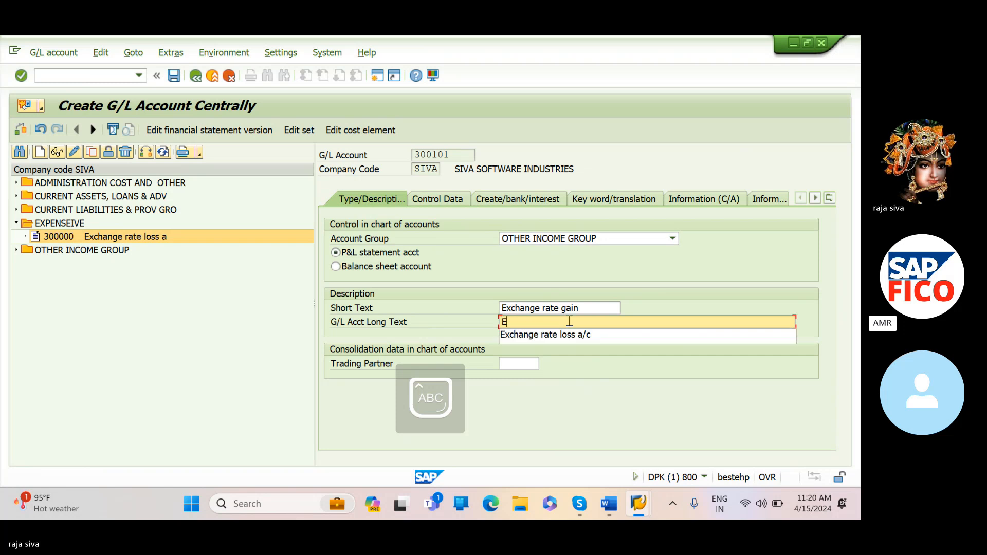
key("Caps_Lock")
type("xha")
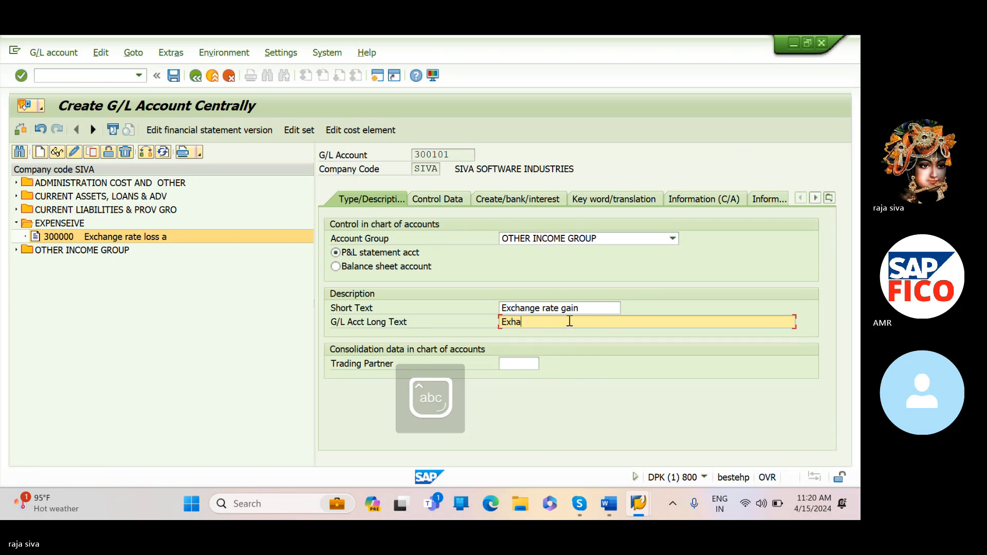
type("nge ga")
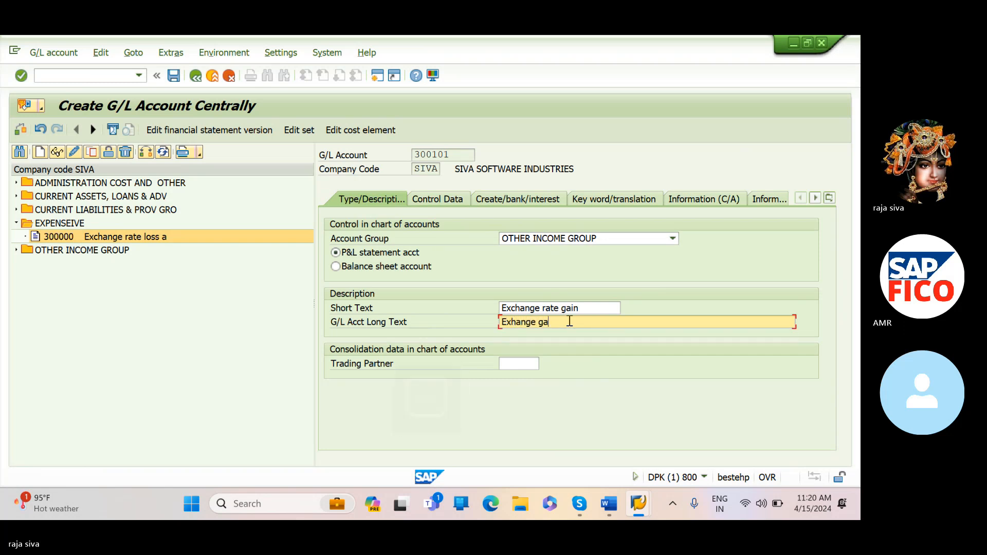
key("BackSpace")
key("BackSpace")
In the control data of account 300101, activate line item display and set the sort key to 001.
left_click(449, 200)
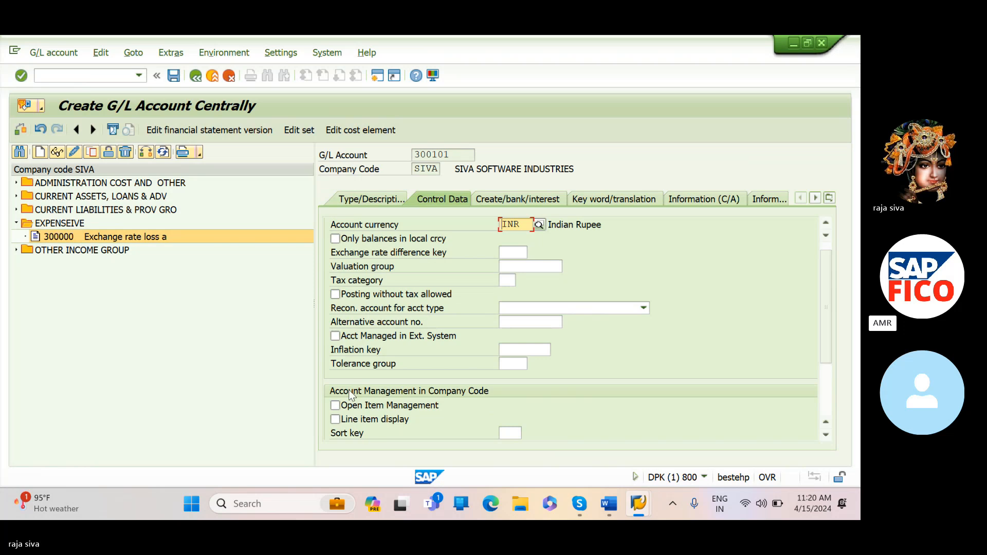
left_click(335, 419)
scroll(407, 407, "down", 2)
scroll(408, 406, "down", 1)
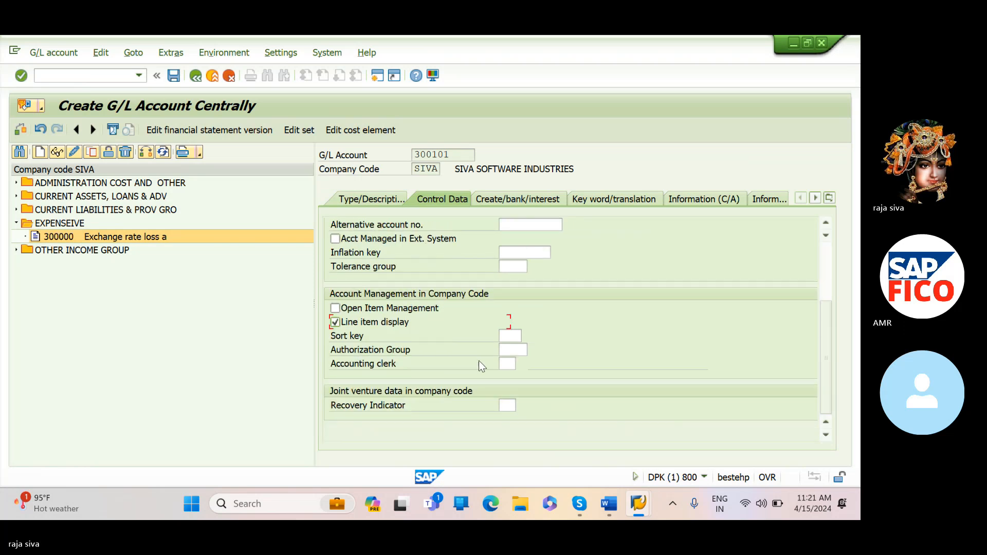
left_click(508, 336)
type("001")
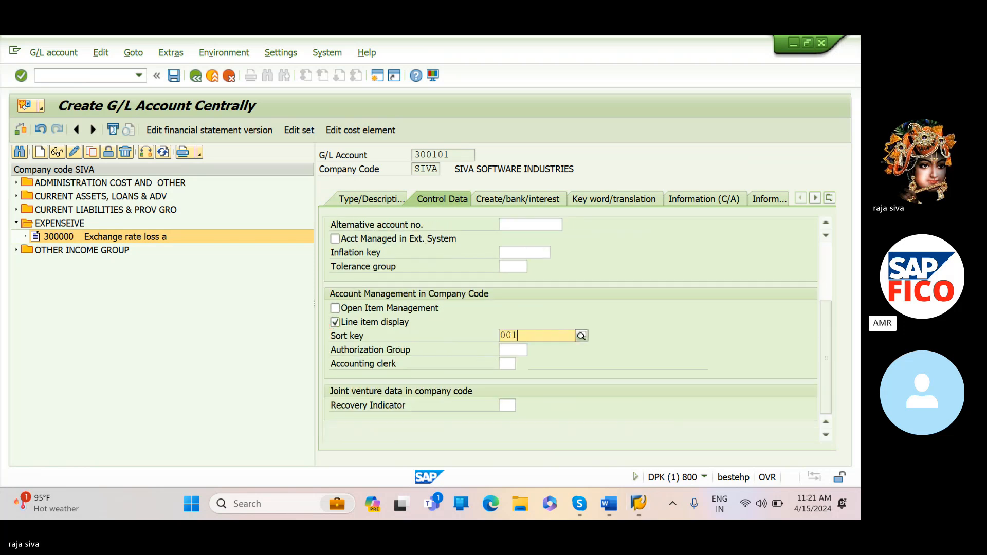
left_click(541, 360)
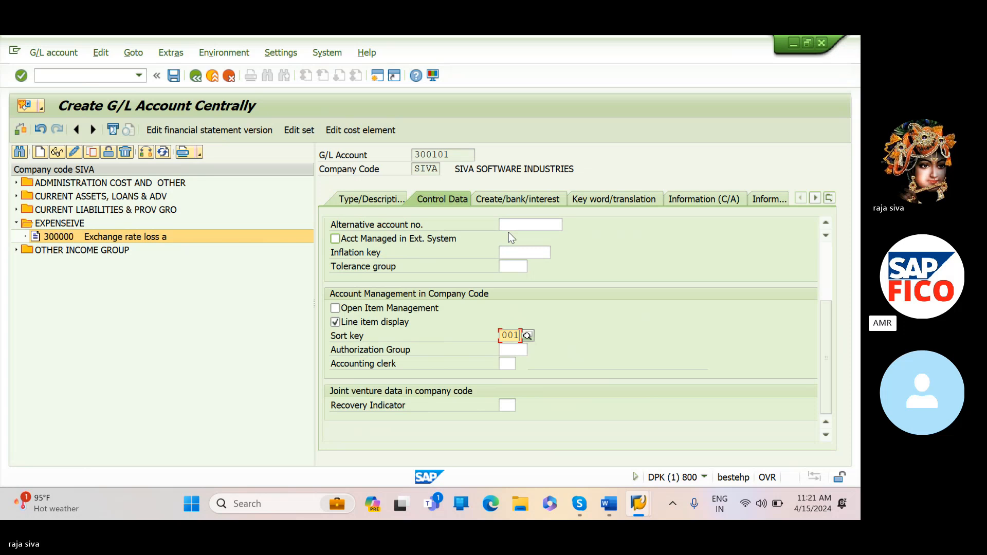
Assign field status group G001 to account 300101 and save the account.
left_click(506, 200)
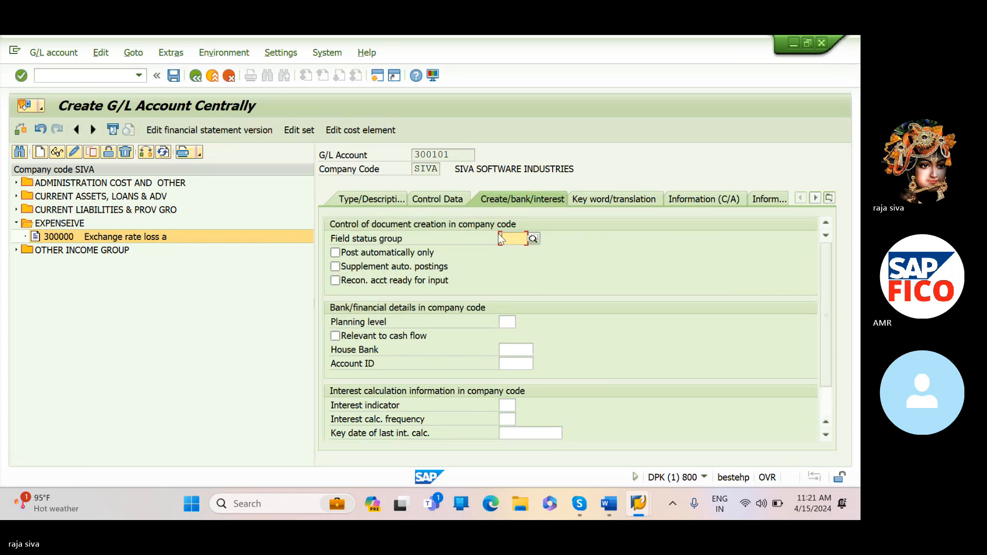
type("G001")
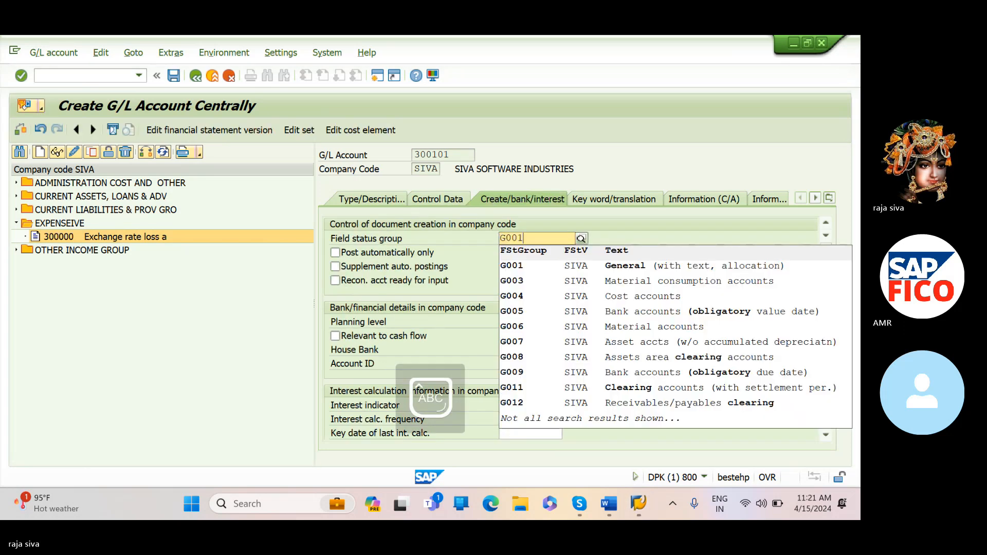
left_click(523, 264)
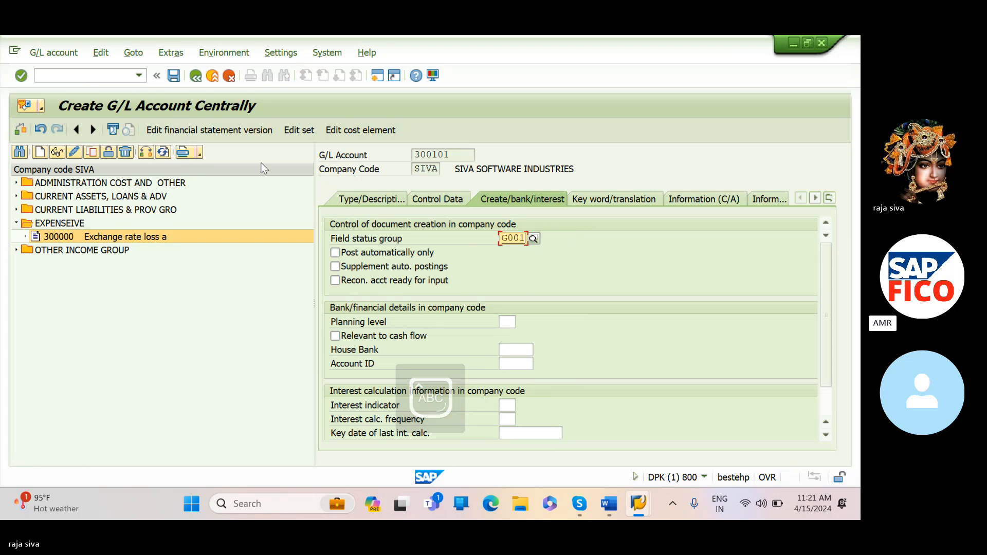
left_click(174, 76)
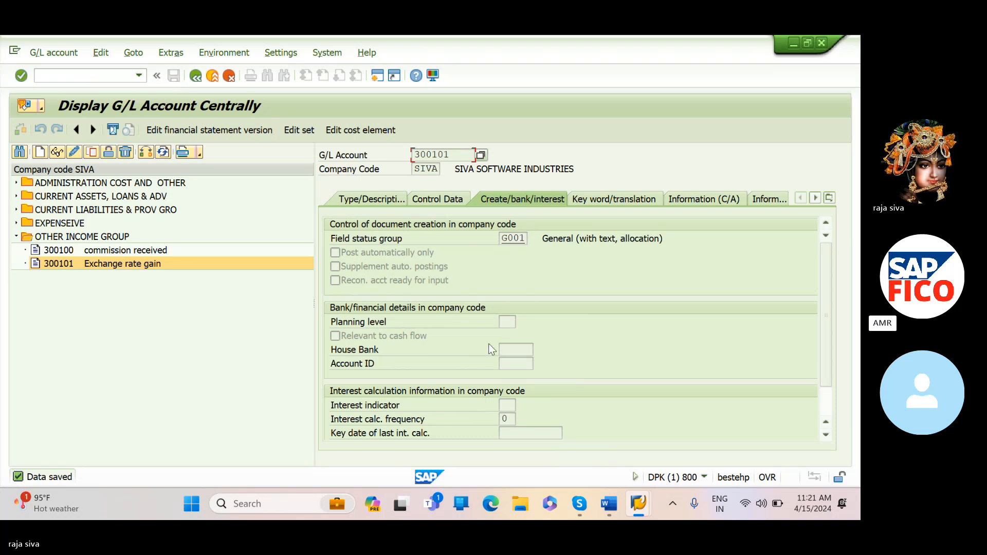
Check the automatic account determination entry in the Word step list, then open transaction /NOBA1 in the Display G/L Account Centrally session.
left_click(608, 504)
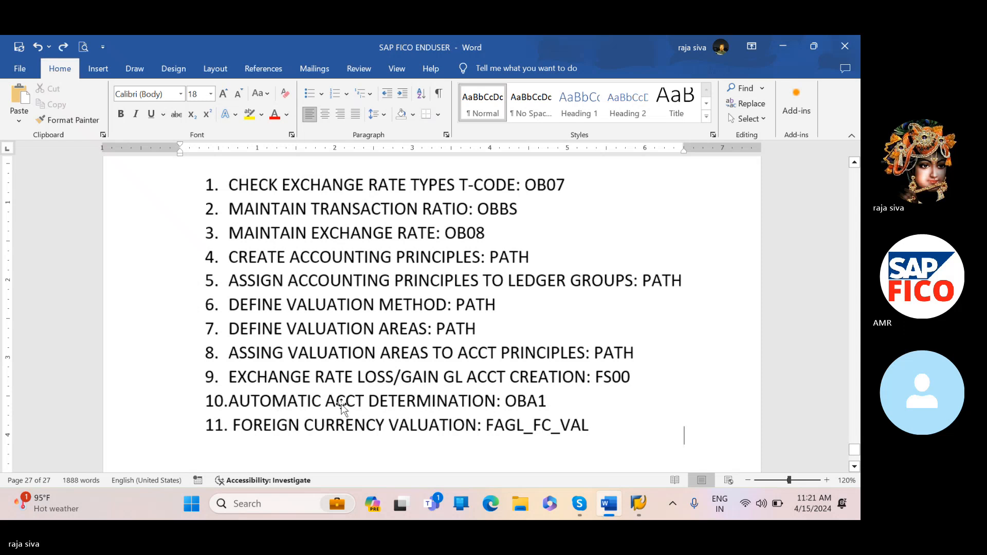
left_click(538, 412)
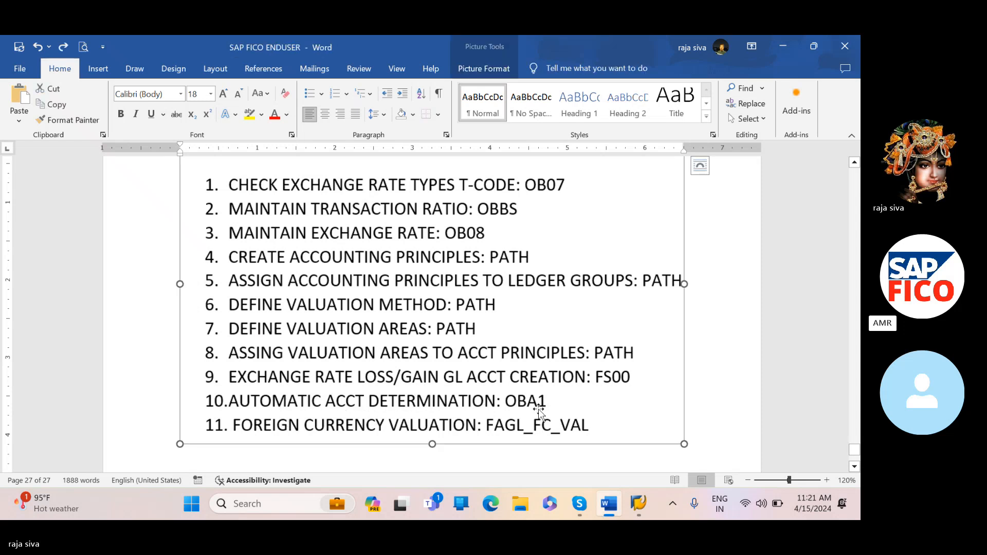
mouse_move(641, 514)
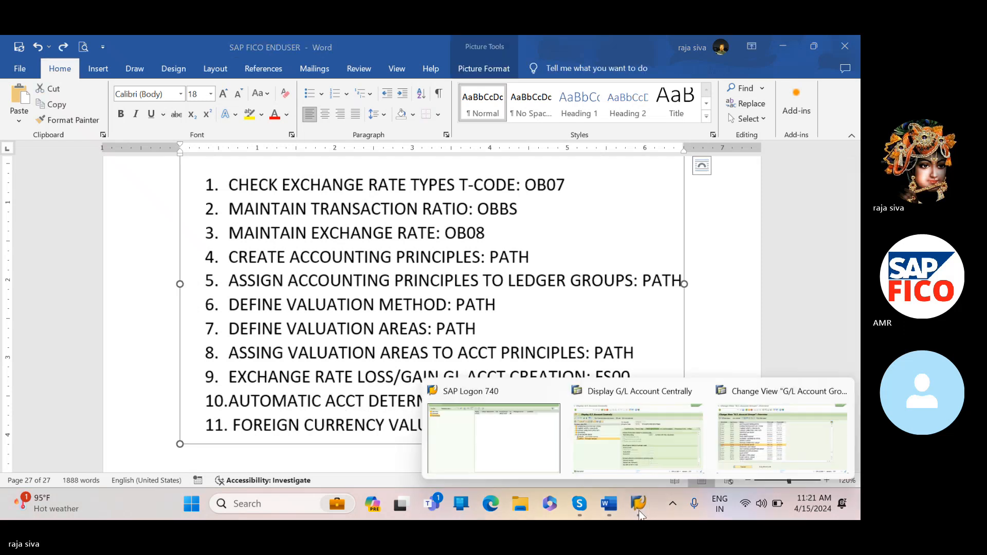
left_click(622, 452)
left_click(112, 79)
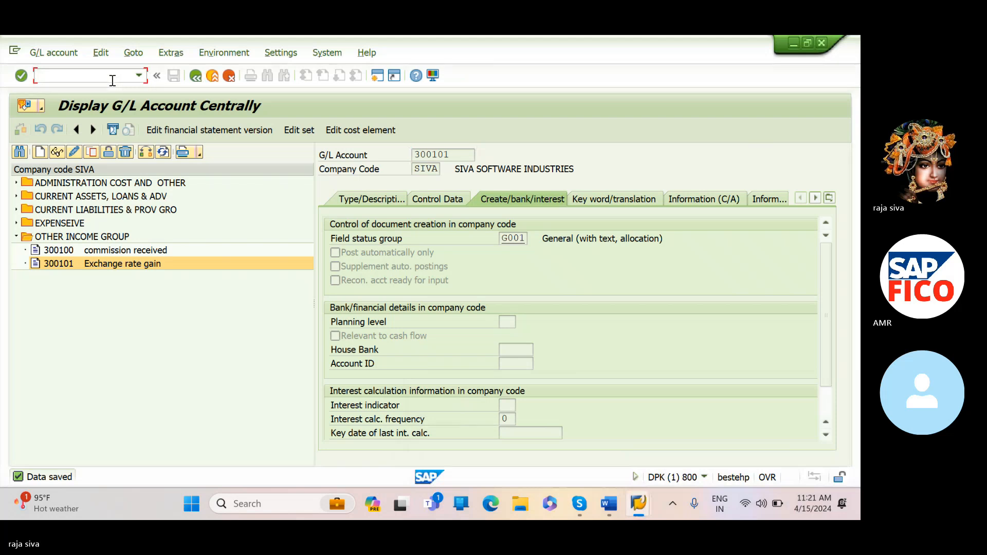
type("/NOBA1")
key("Return")
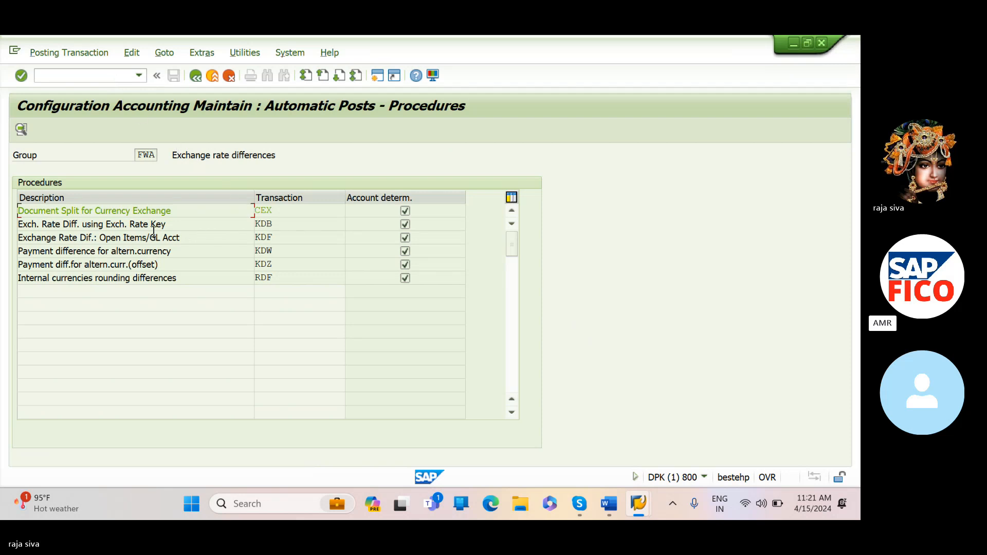
Open procedure KDB, Exch. Rate Diff. using Exch. Rate Key, for chart of accounts SIOC and enter USD in the first assignment row.
double_click(57, 225)
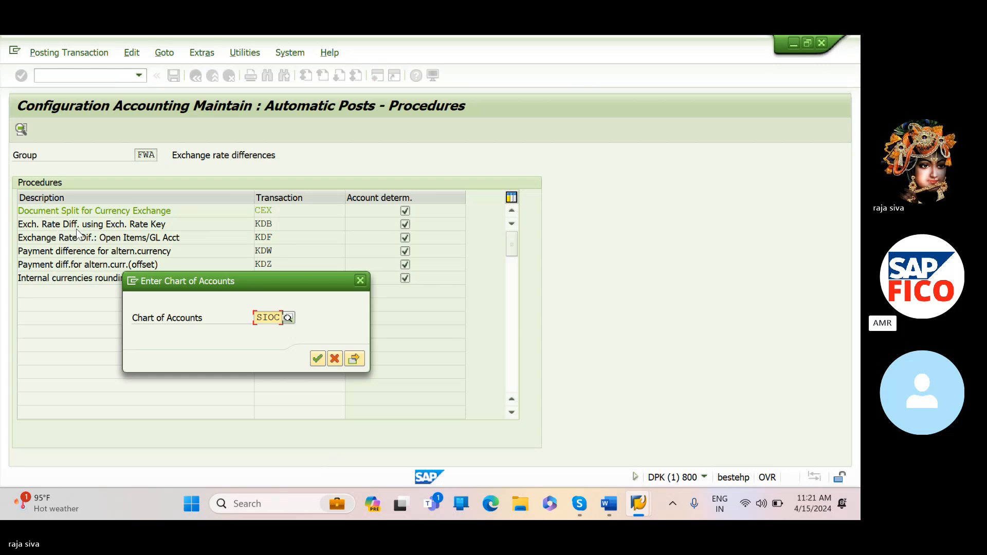
left_click(318, 359)
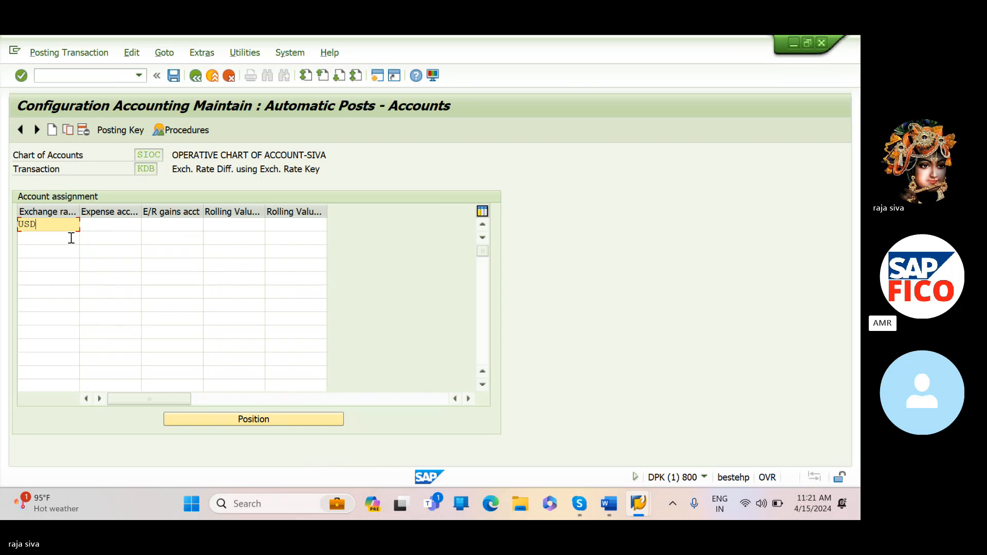
key("Tab")
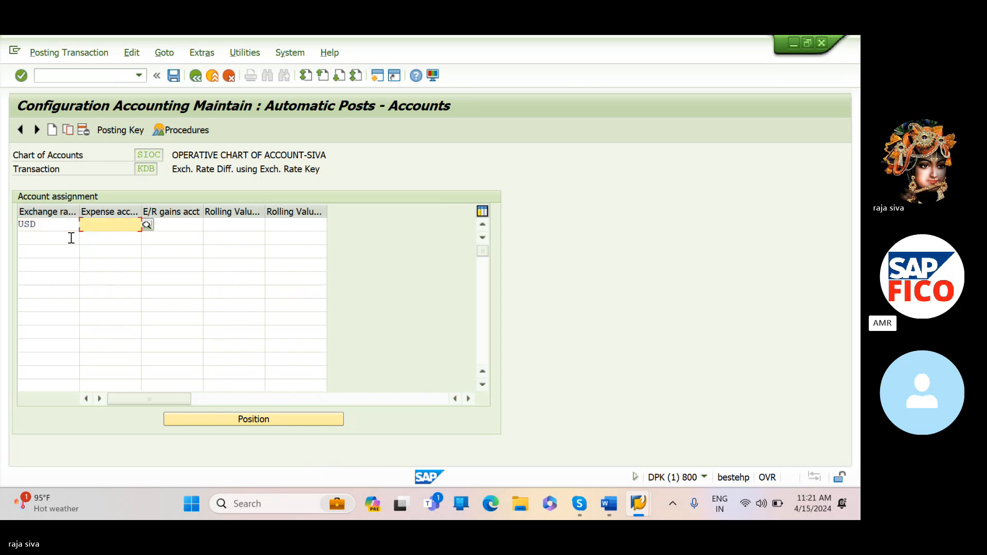
Look up the SIOC accounts and assign 300000, Exchange rate loss a/c, as the expense account for USD.
left_click(148, 225)
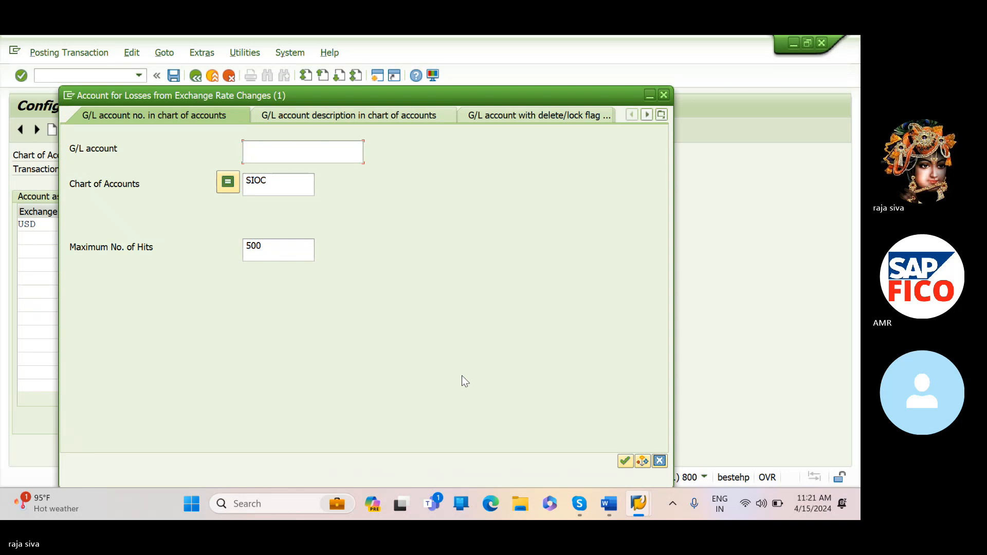
left_click(625, 461)
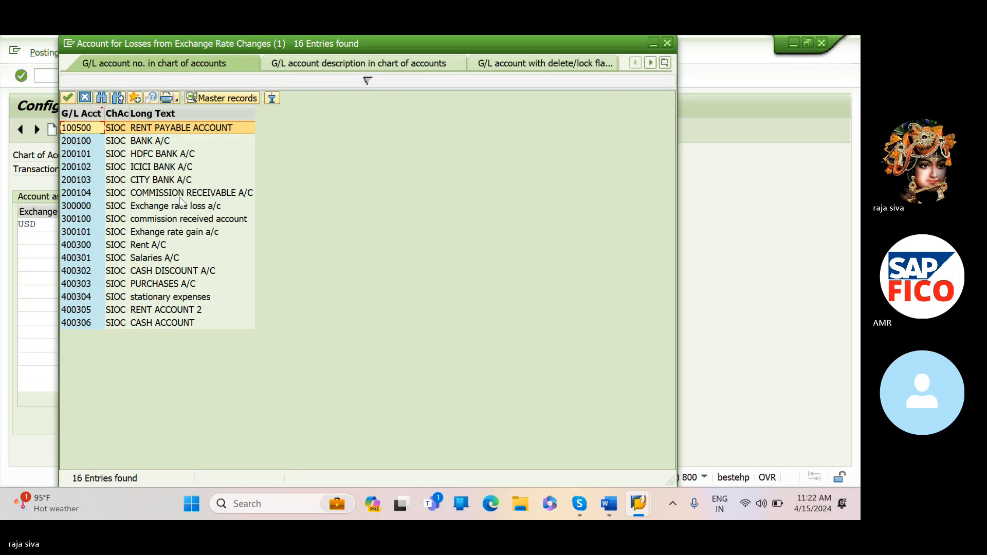
left_click(81, 207)
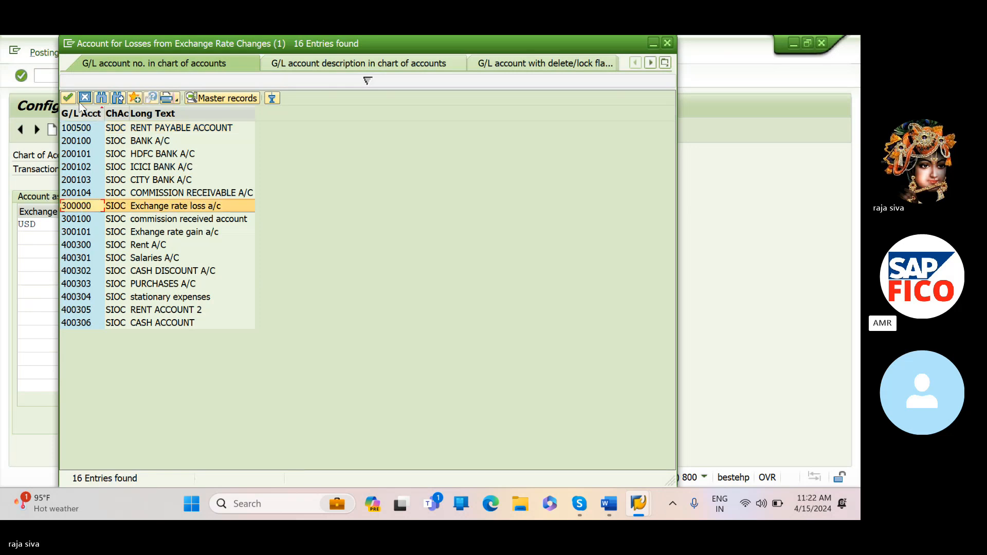
left_click(69, 99)
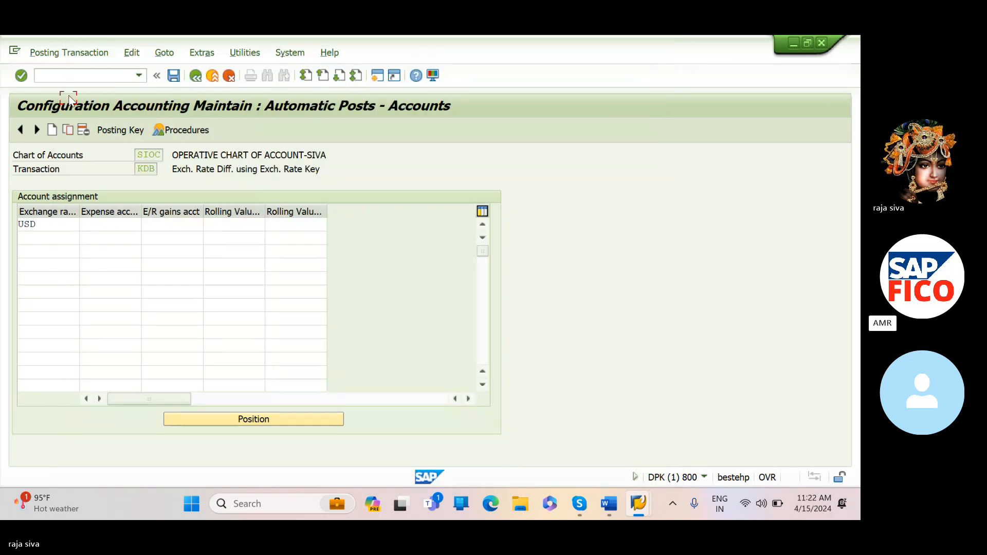
Look up the SIOC accounts, assign 300101, Exhange rate gain a/c, as the E/R gains account for USD, and save the assignment.
left_click(195, 221)
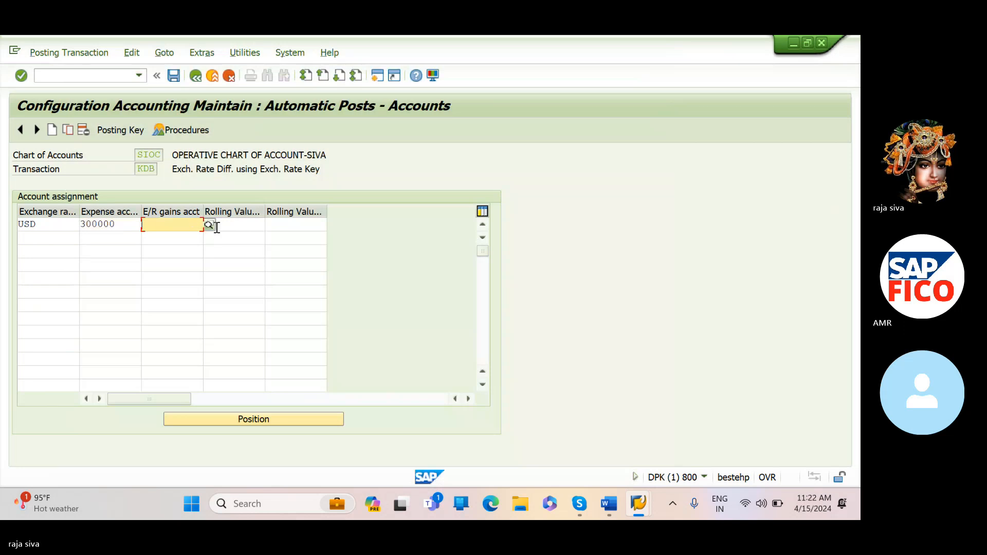
left_click(209, 225)
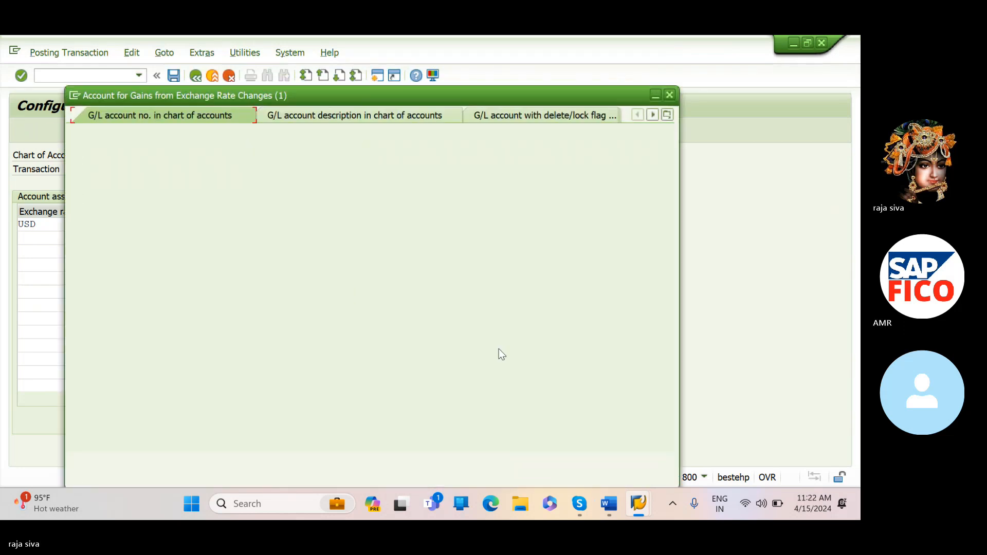
left_click(630, 462)
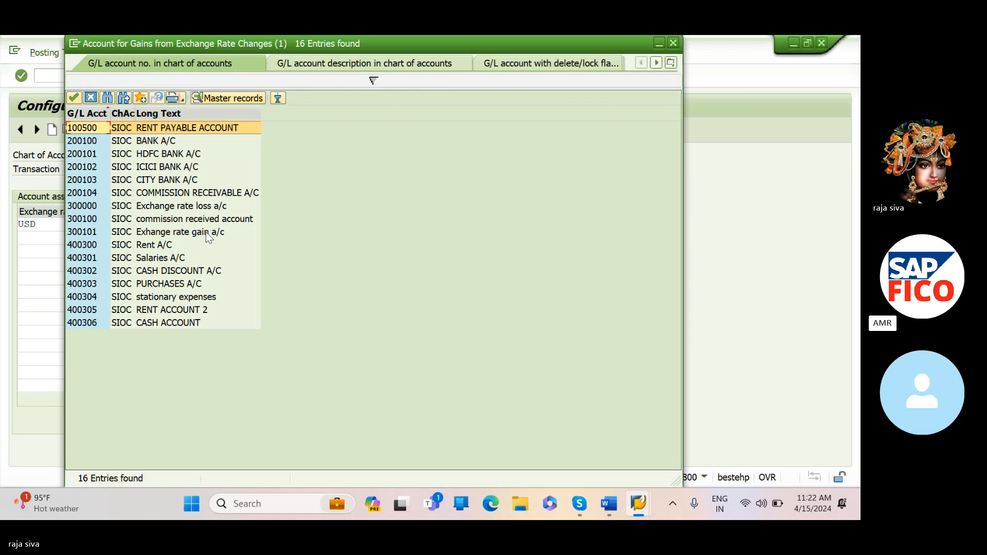
left_click(206, 233)
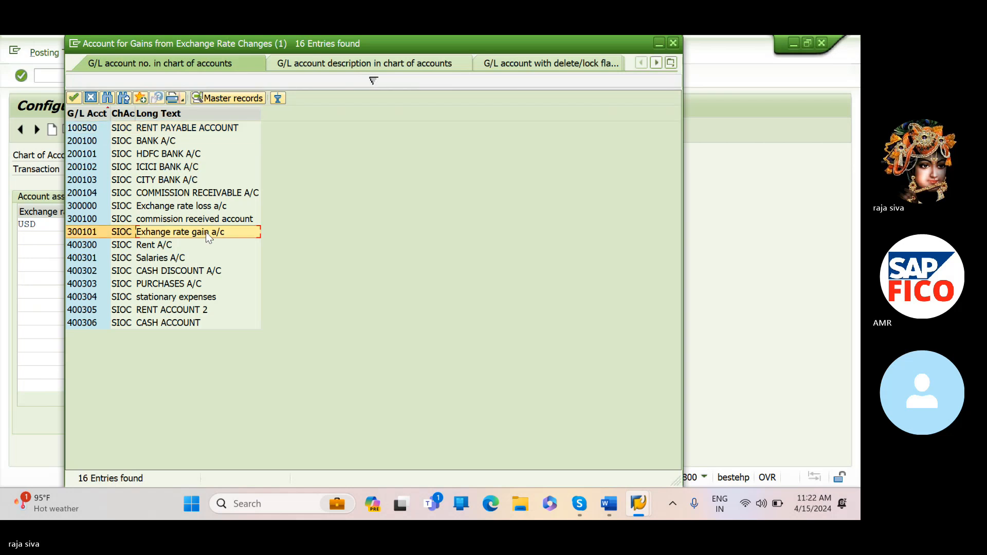
left_click(75, 98)
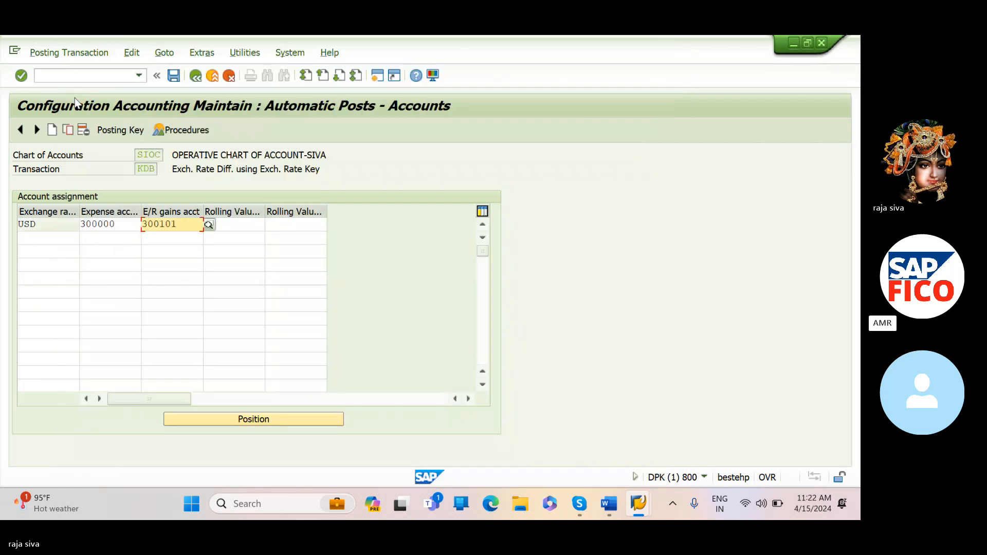
left_click(174, 76)
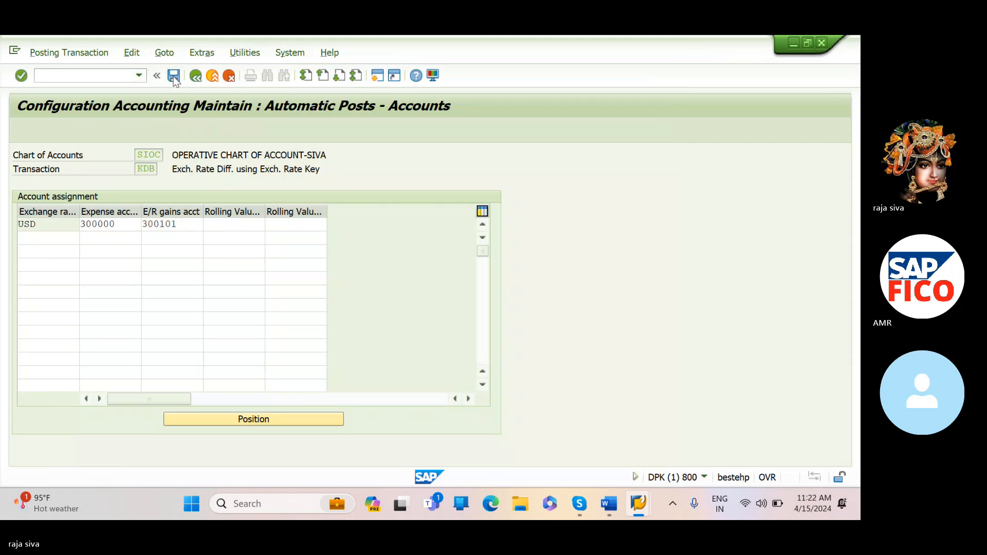
left_click(263, 275)
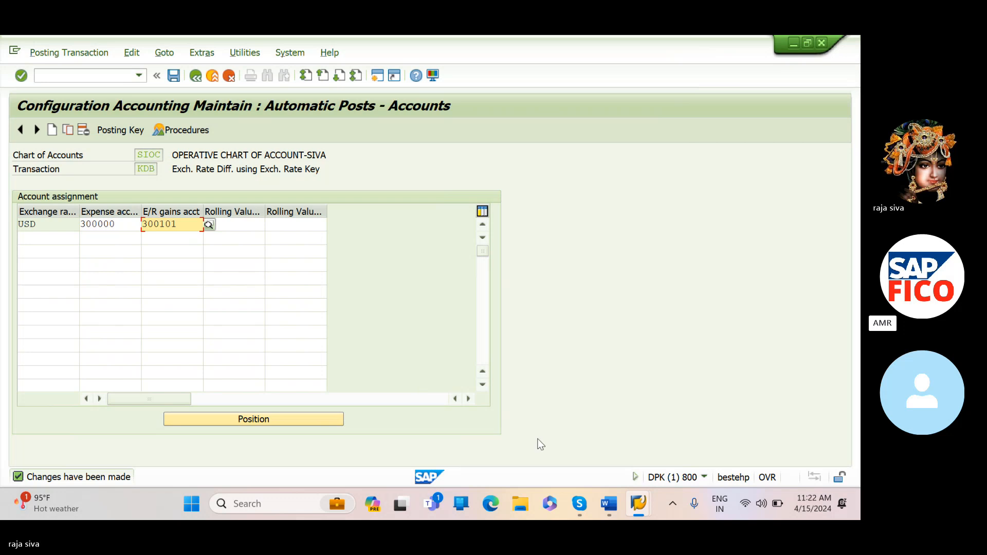
Review the step list in Word and open transaction /NFS00 in the Automatic Posts - Accounts session of SAP.
left_click(610, 507)
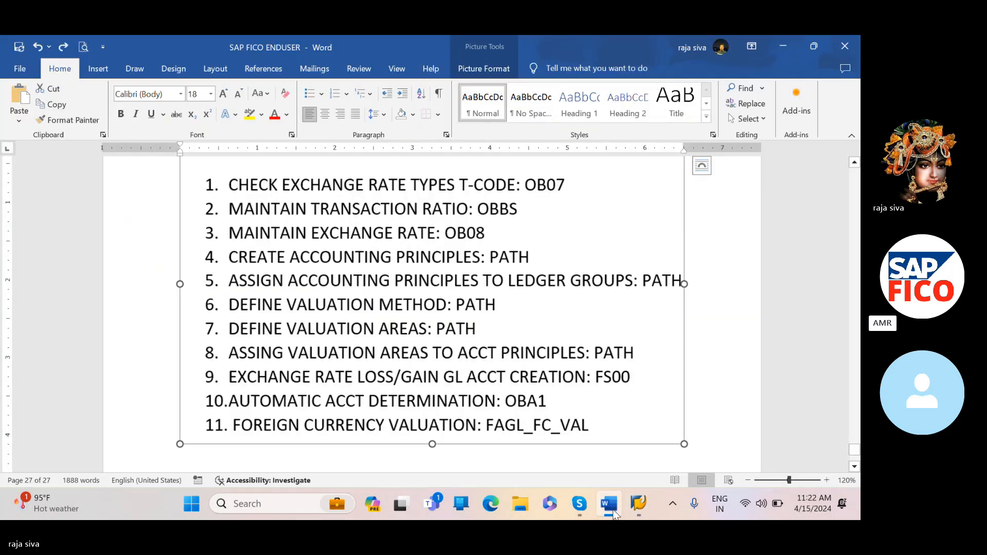
left_click(548, 469)
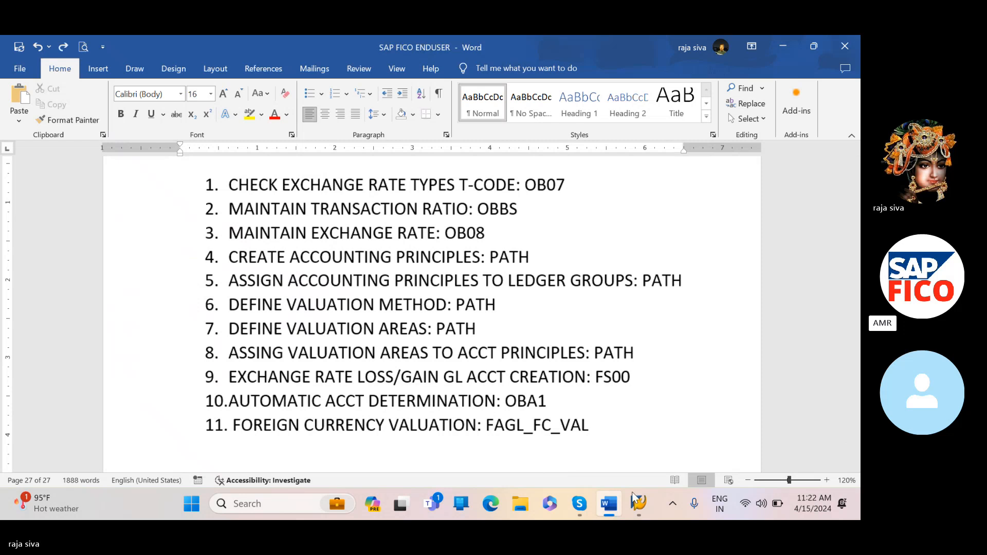
mouse_move(647, 508)
mouse_move(672, 454)
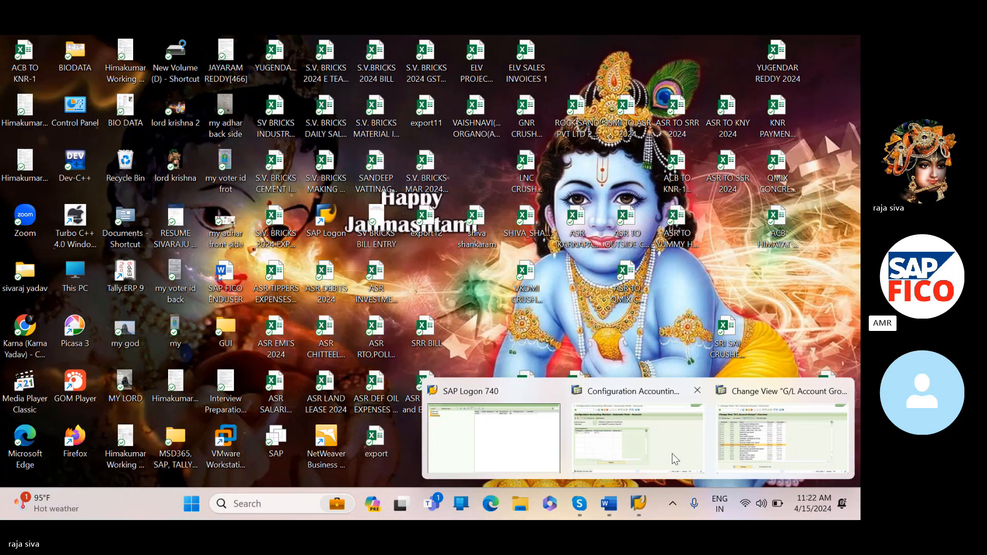
left_click(672, 454)
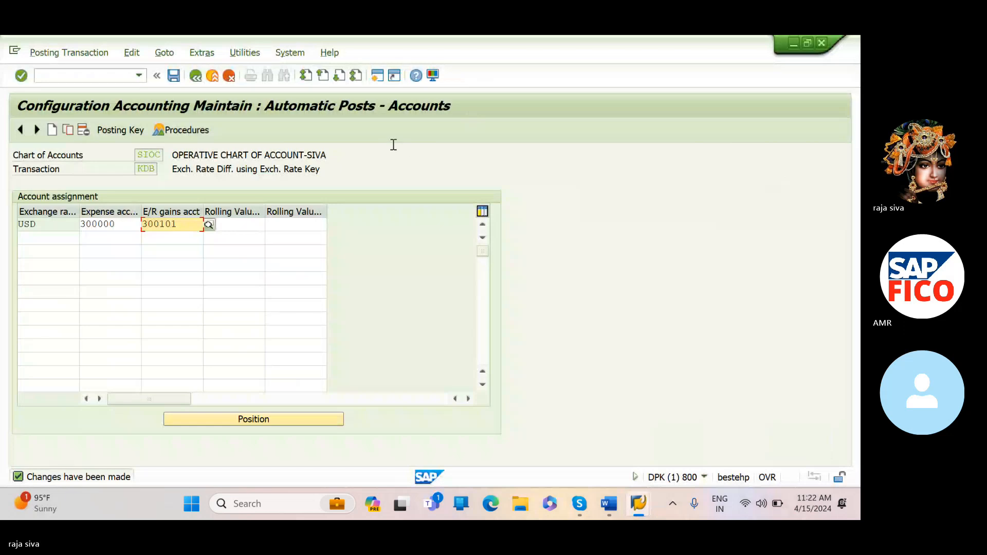
left_click(139, 76)
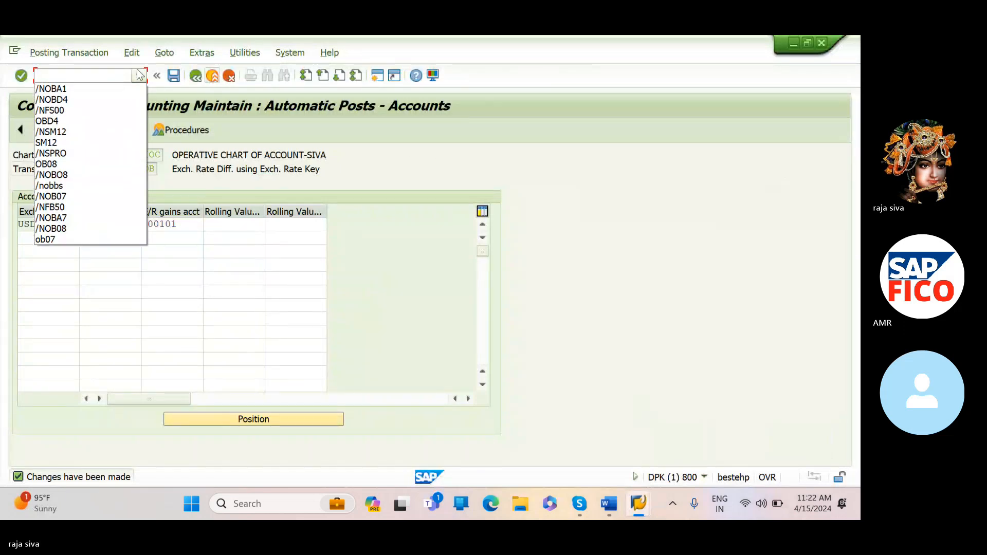
type("/NFS00")
key("Return")
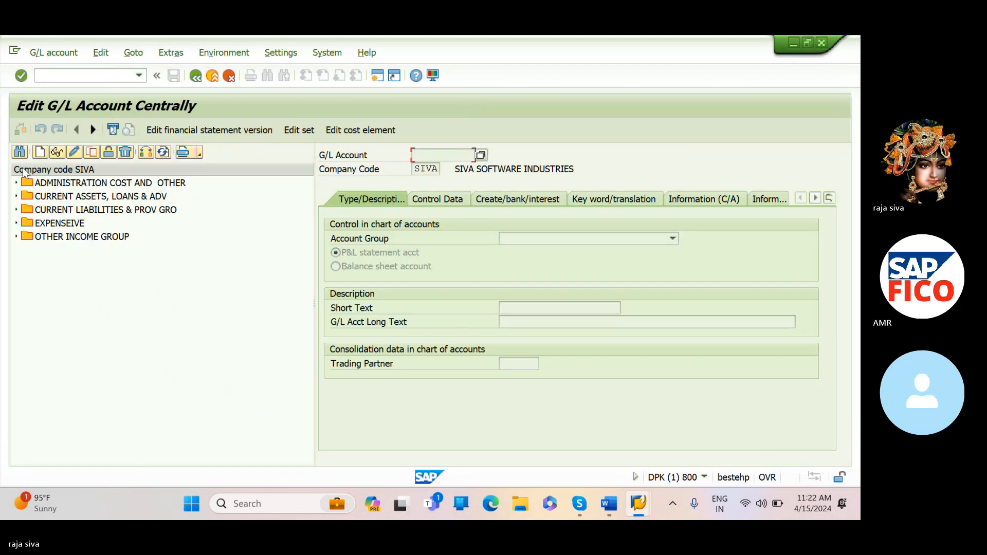
Expand the current liabilities account group and start creating G/L account 100501 in company code SIVA.
left_click(16, 210)
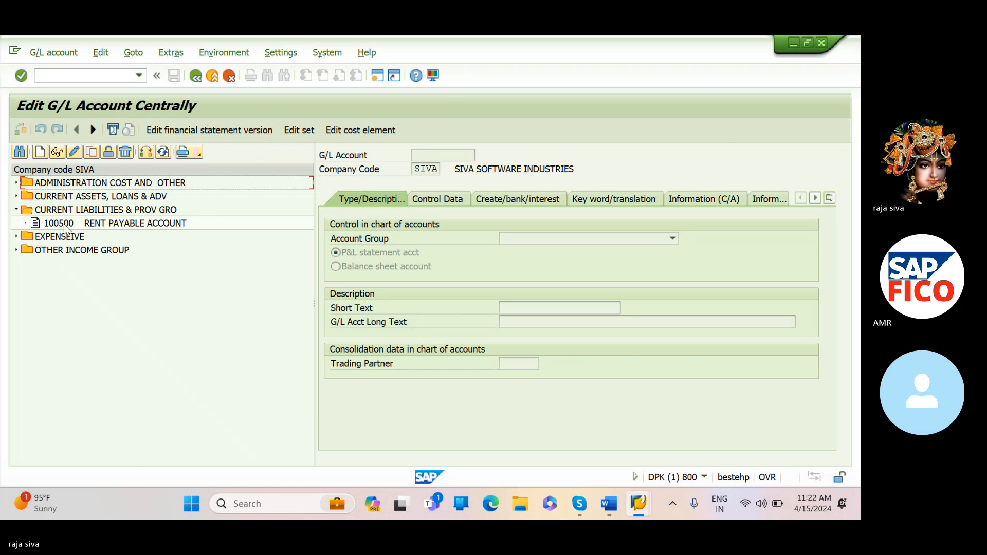
left_click(39, 152)
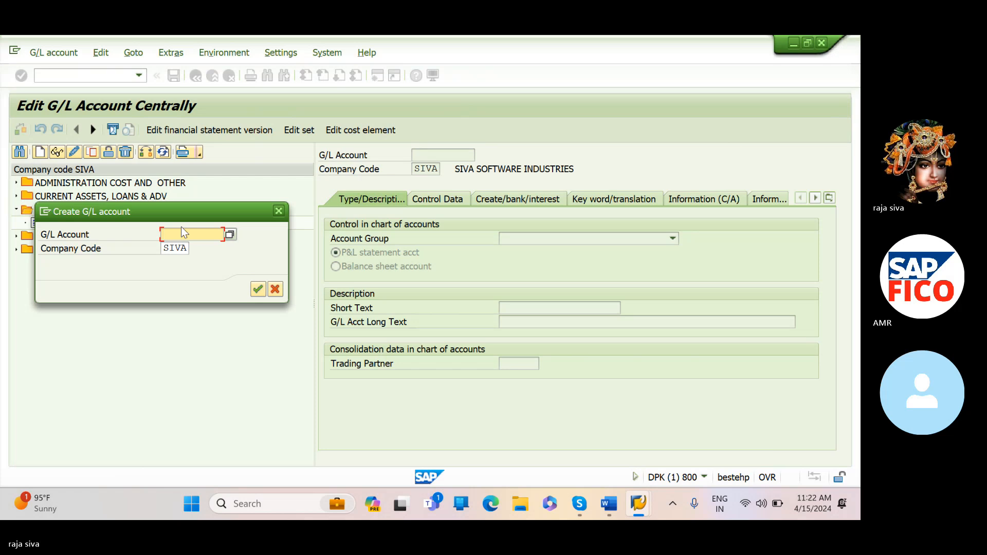
type("100")
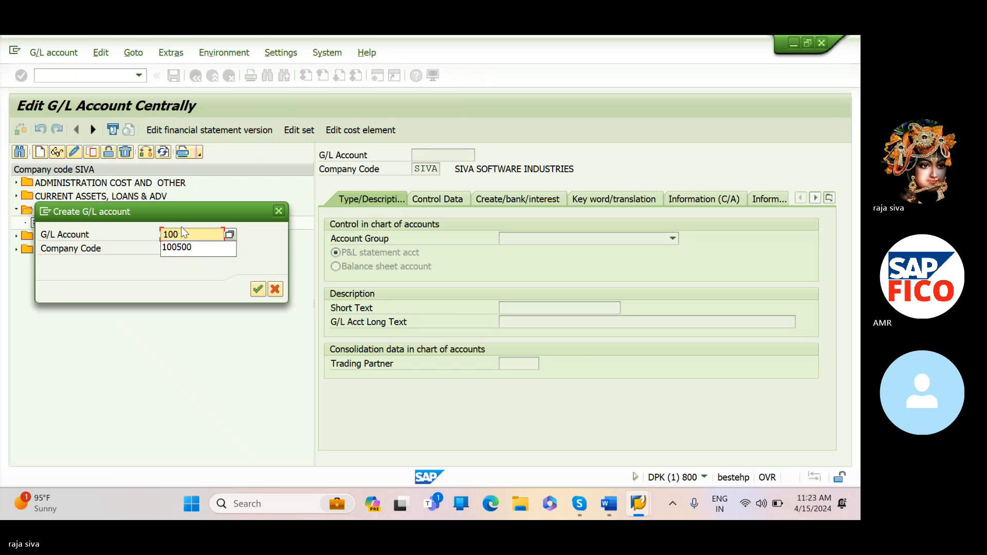
type("501")
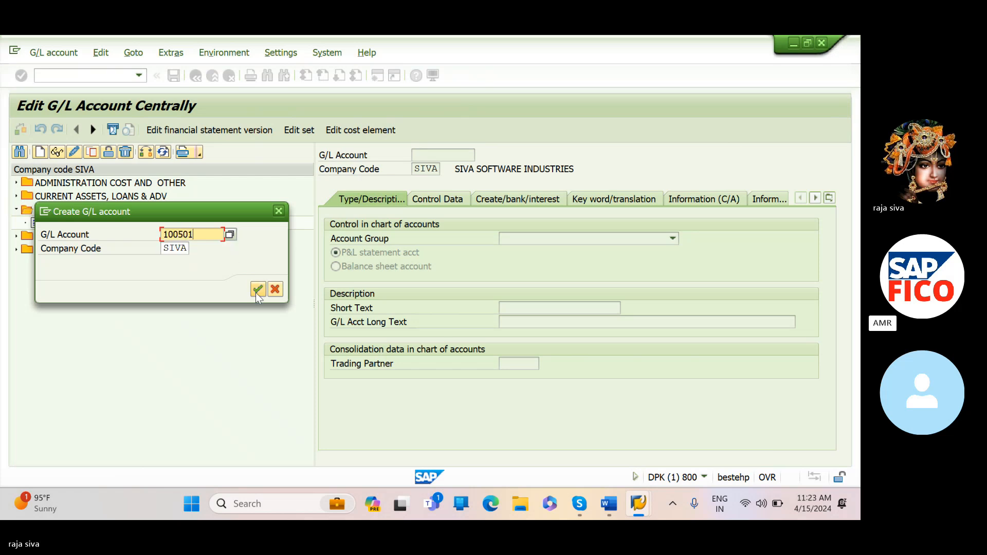
left_click(256, 290)
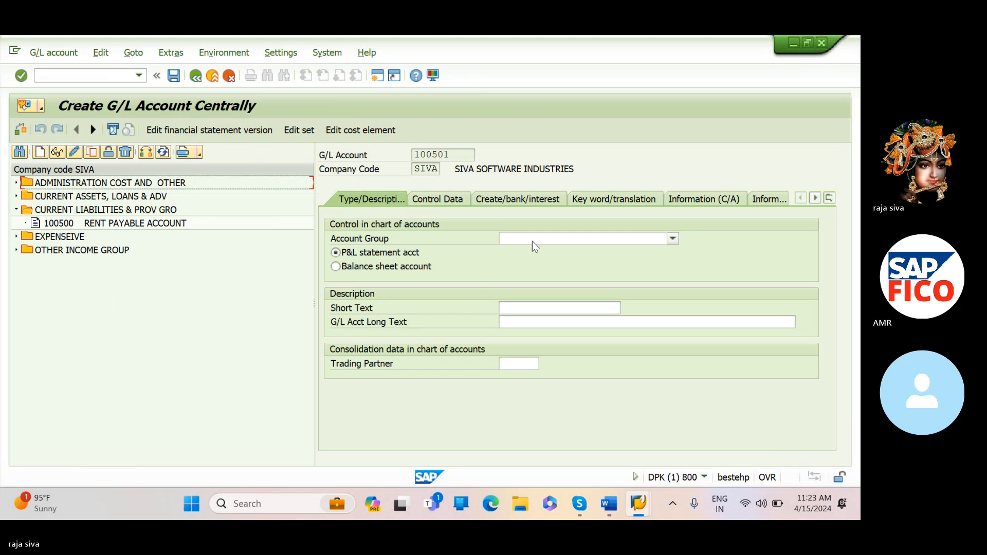
Define account 100501 as a balance sheet account in account group CURRENT LIABILITIES & PROV GRO.
left_click(336, 267)
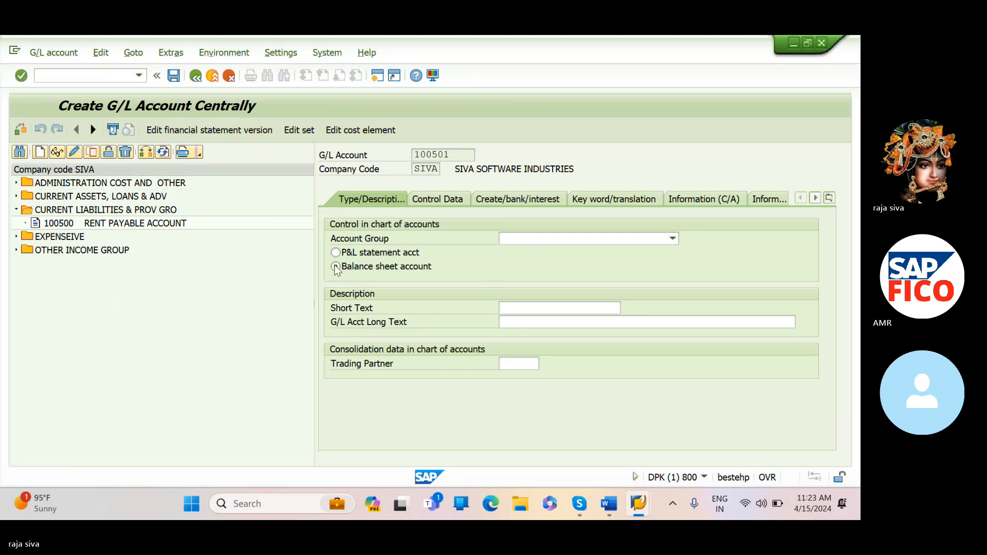
left_click(518, 239)
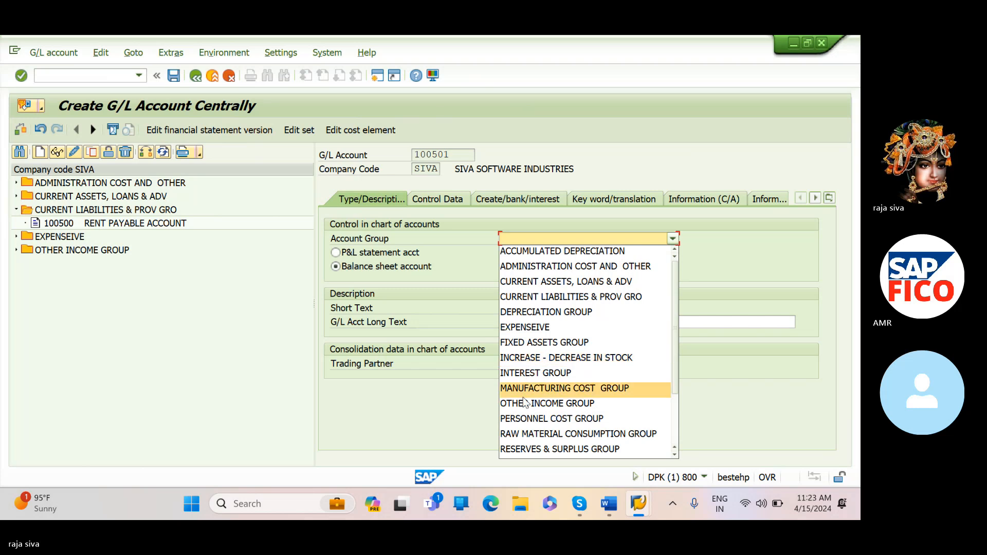
left_click(511, 298)
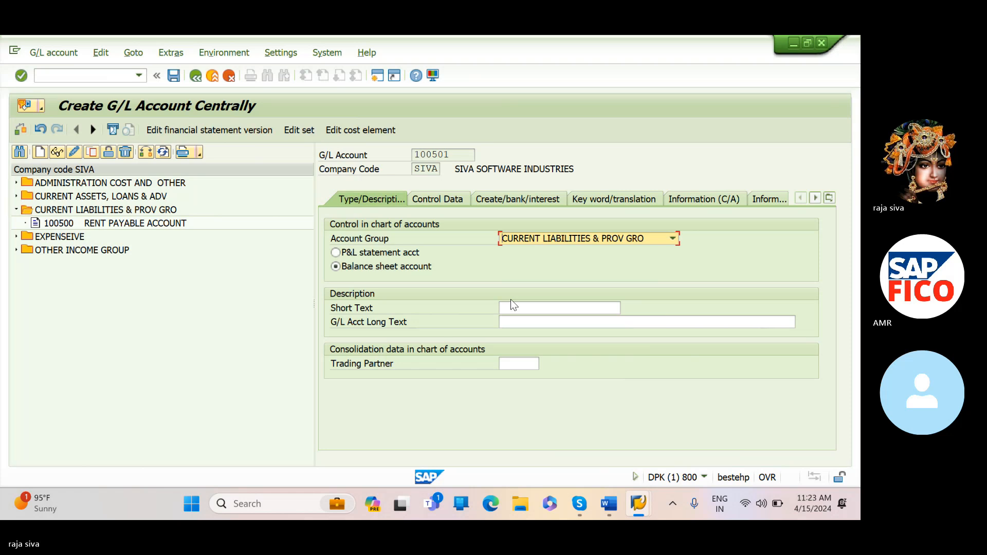
Enter the short text "Loan from us bank" and the long text "Loan from US Bank" for account 100501.
left_click(512, 309)
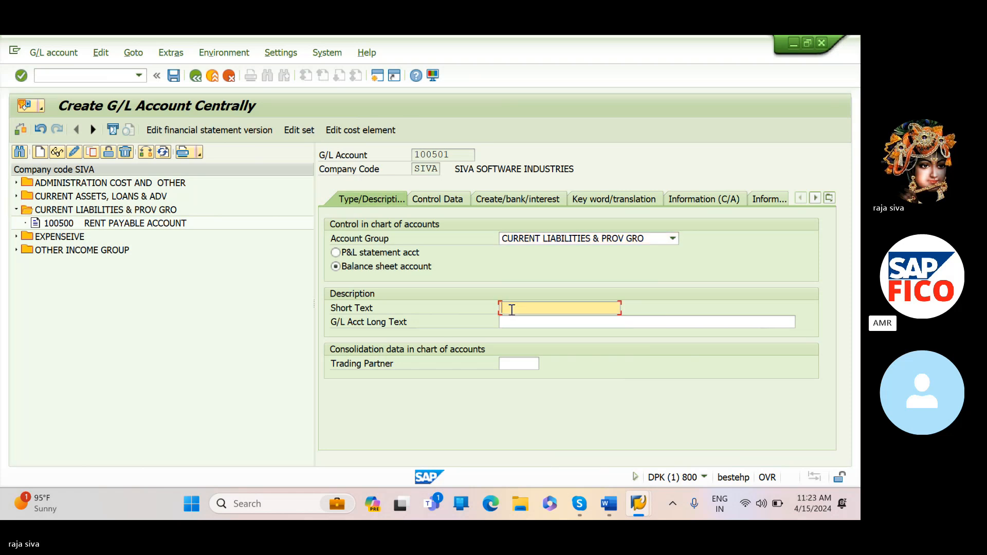
type("Loa")
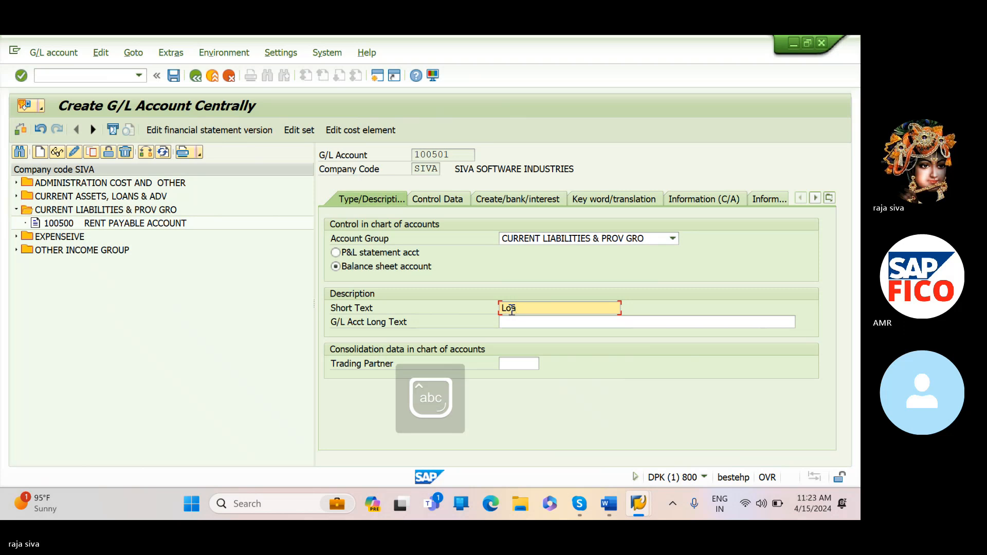
type("n from")
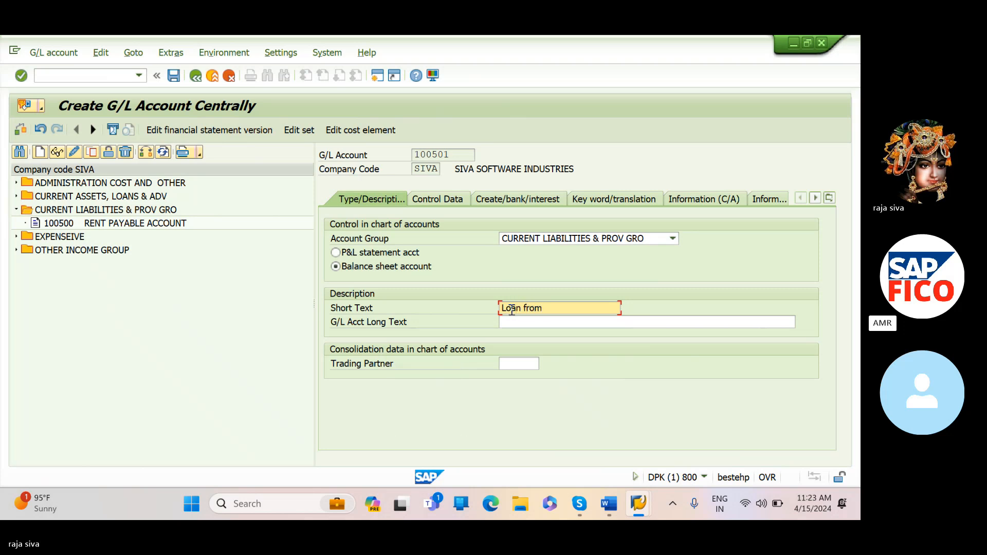
type(" us bank")
key("Tab")
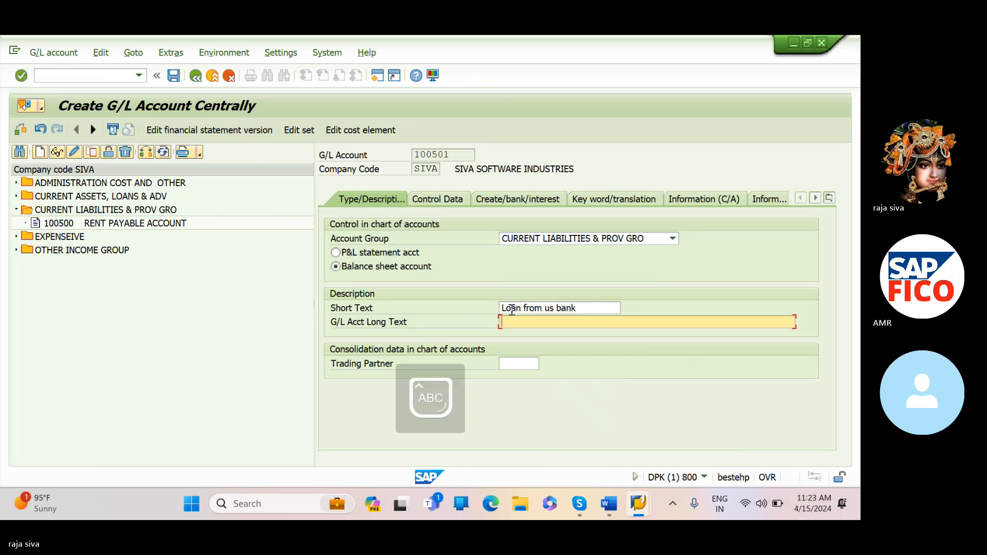
type("Loan fr")
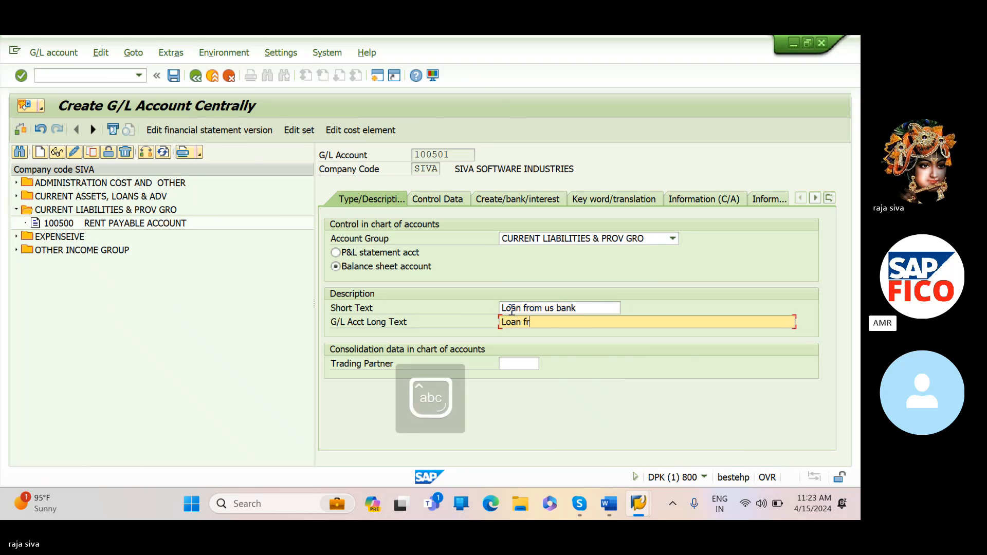
type("om")
key("Caps_Lock")
type("US")
key("BackSpace")
key("Caps_Lock")
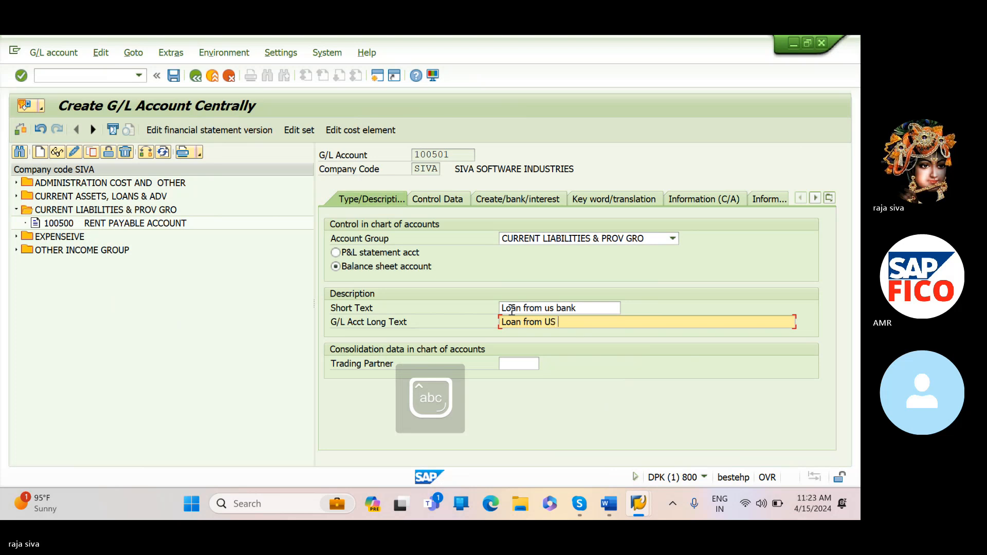
type("Bank")
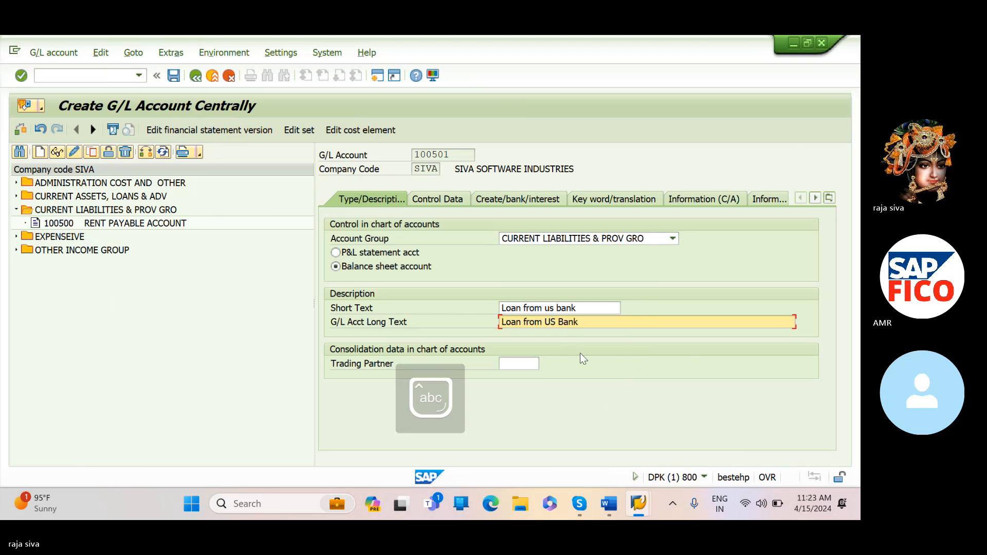
In the control data of account 100501, enable line item display and set the account currency to USD.
left_click(459, 205)
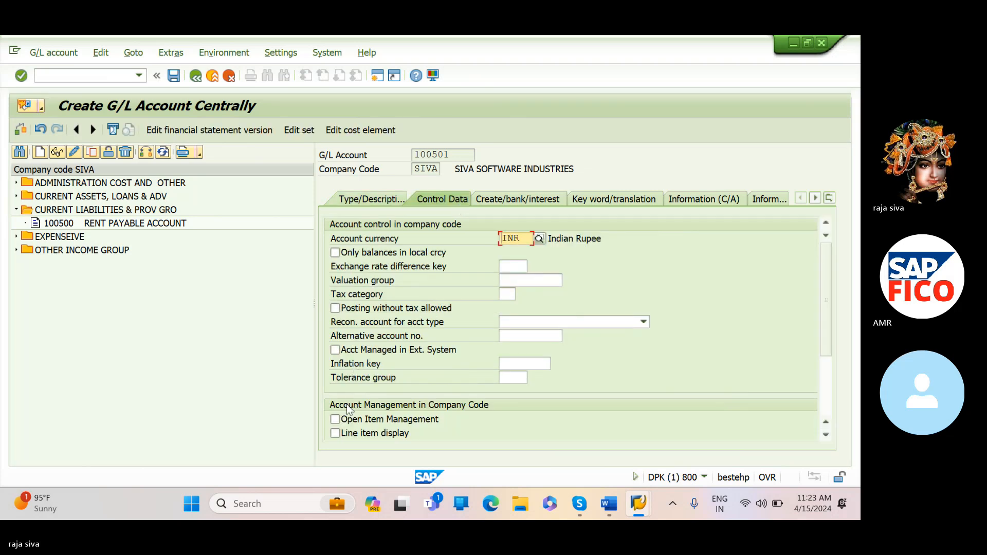
left_click(335, 433)
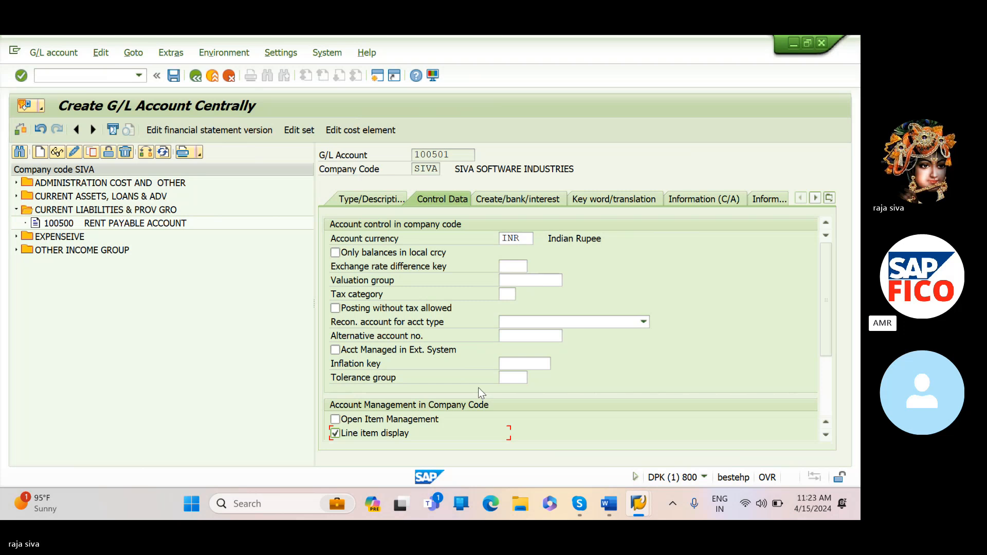
left_click(522, 237)
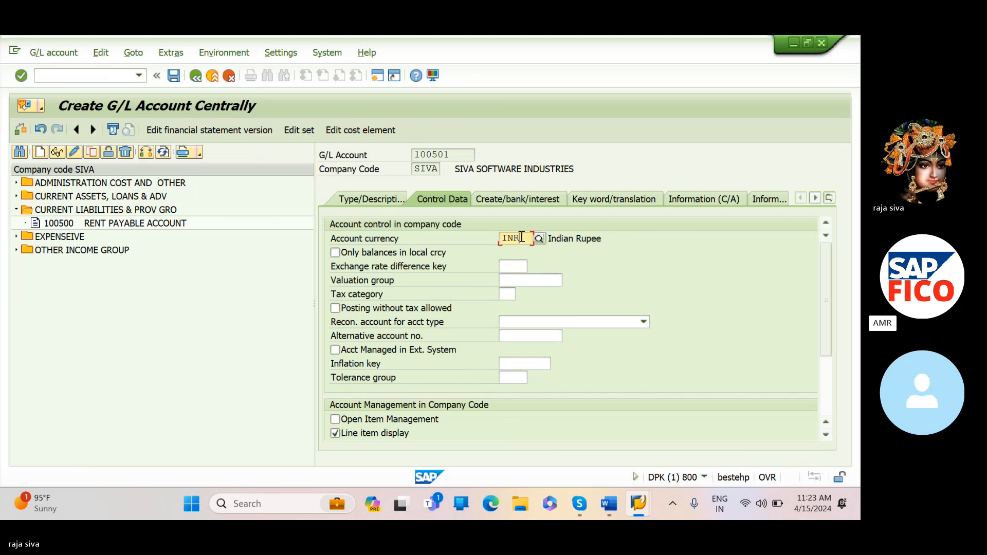
key("BackSpace")
key("BackSpace")
key("BackSpace")
type("usd")
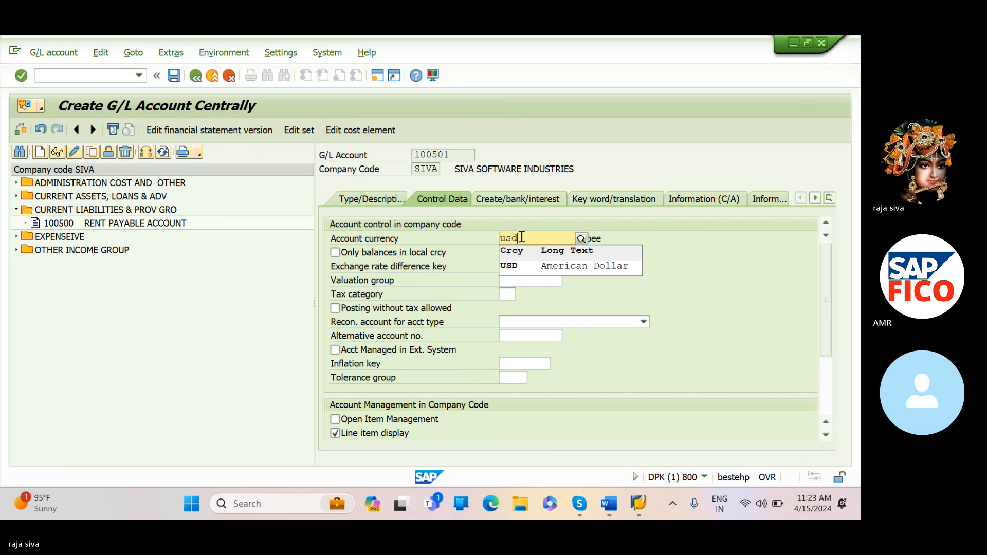
left_click(519, 265)
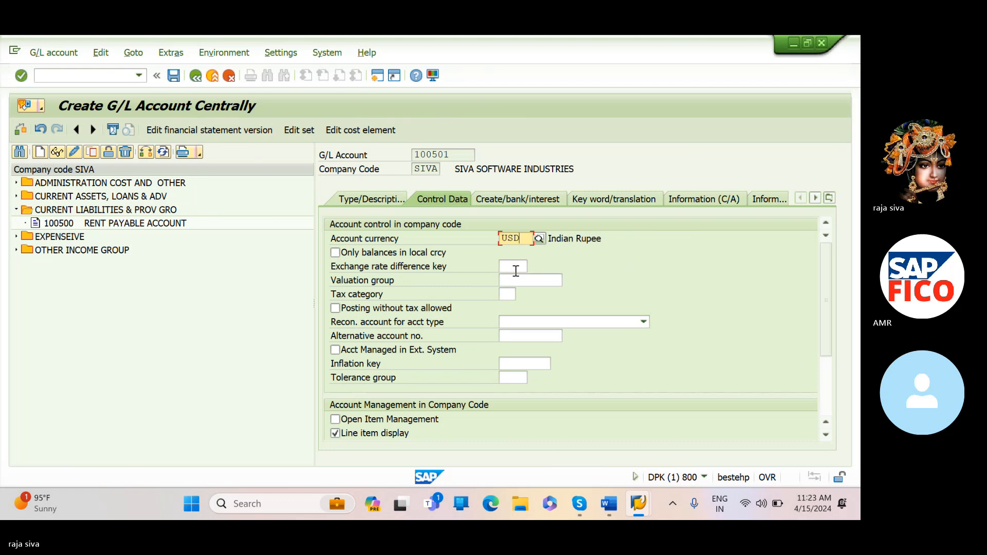
Set the exchange rate difference key of account 100501 to USD for chart of accounts SIOC.
left_click(515, 268)
type("usd")
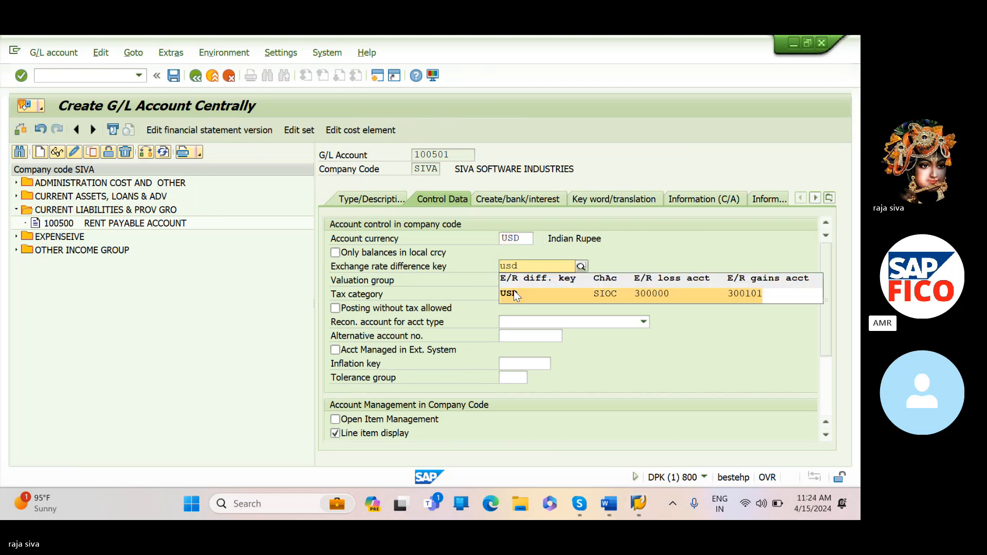
left_click(514, 292)
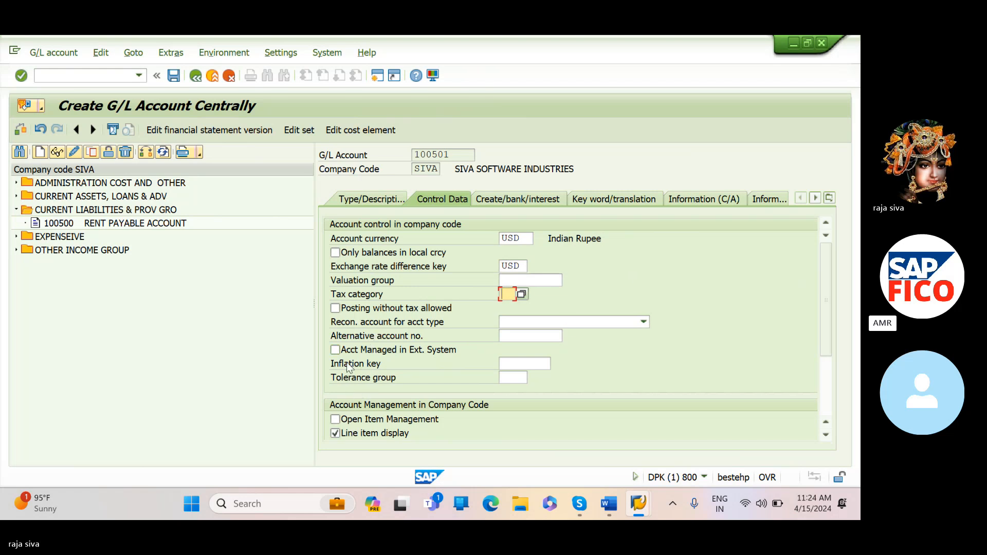
Set the sort key of account 100501 to 001 (Posting date) in the control data.
scroll(434, 397, "down", 3)
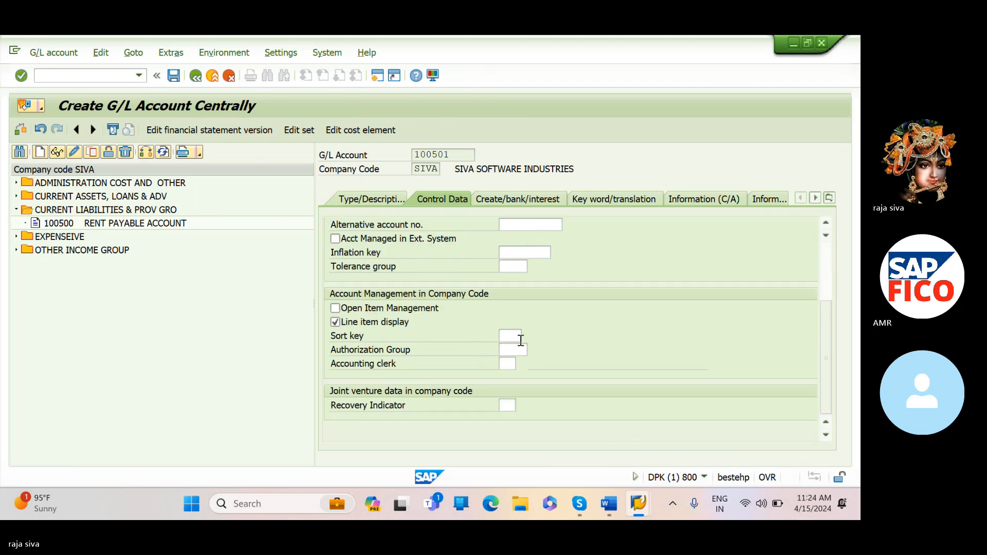
left_click(520, 340)
type("001")
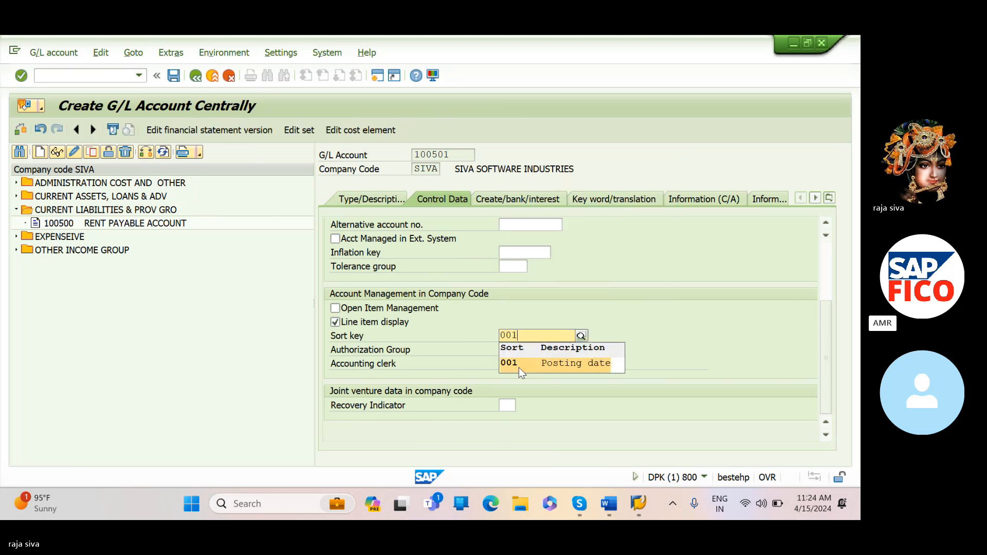
left_click(525, 371)
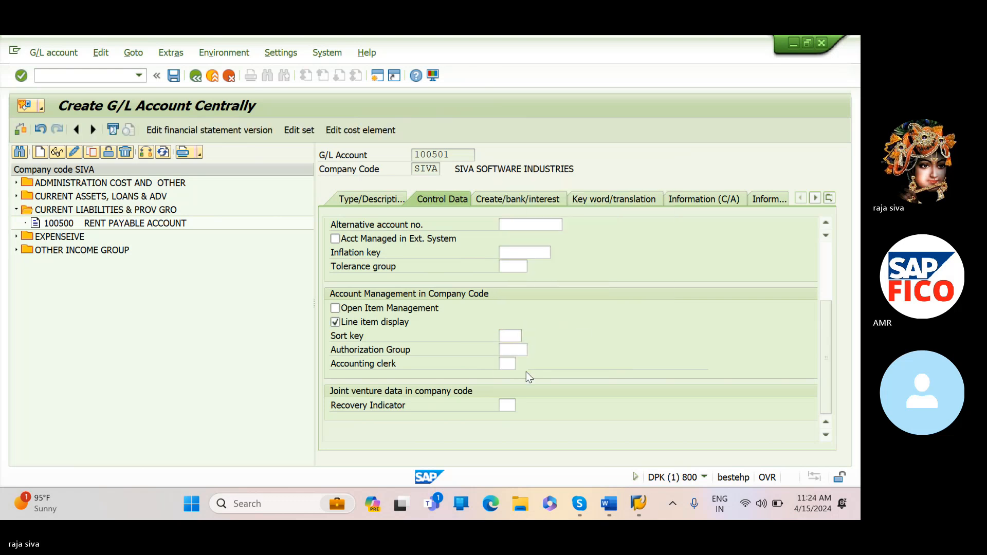
Assign field status group G001 to account 100501 and save the account.
left_click(508, 200)
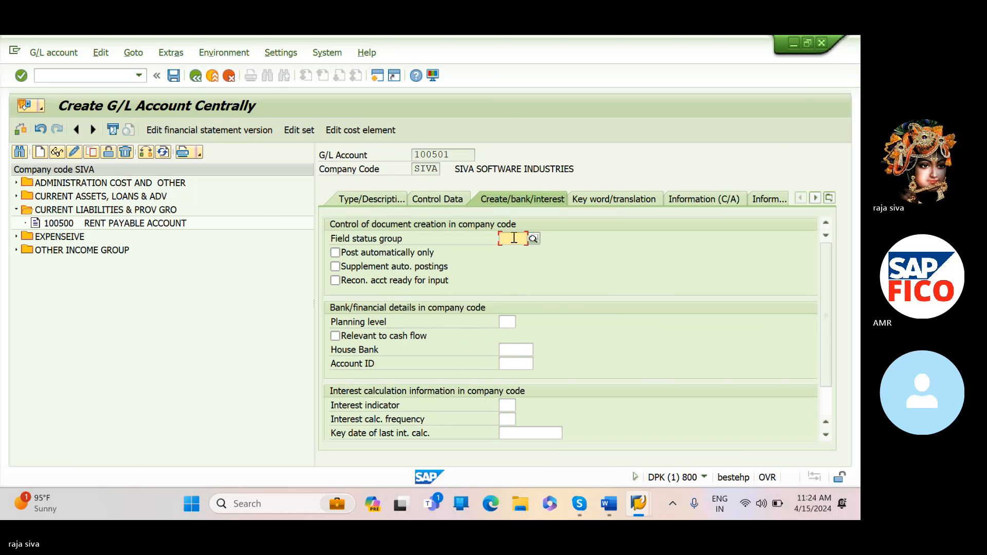
key("Caps_Lock")
type("G001")
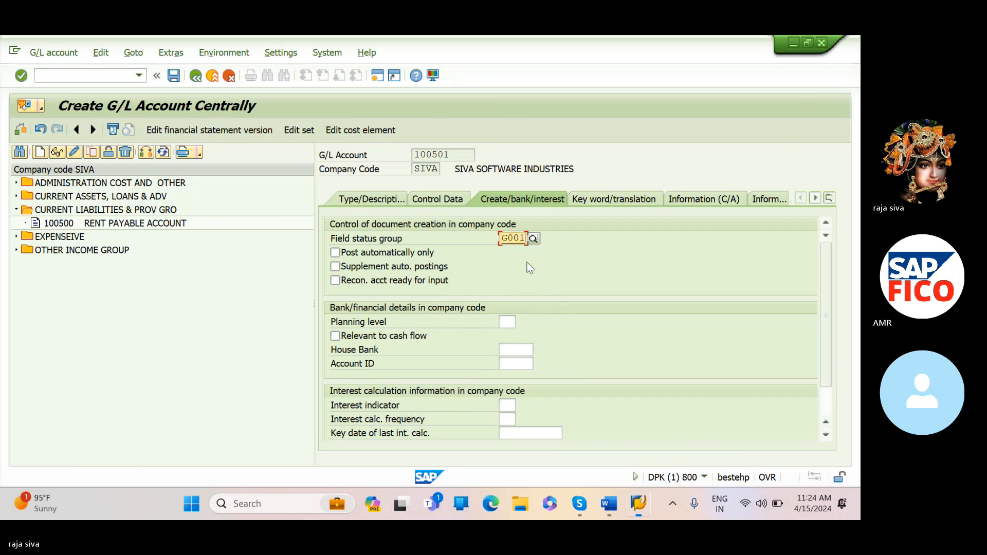
left_click(527, 261)
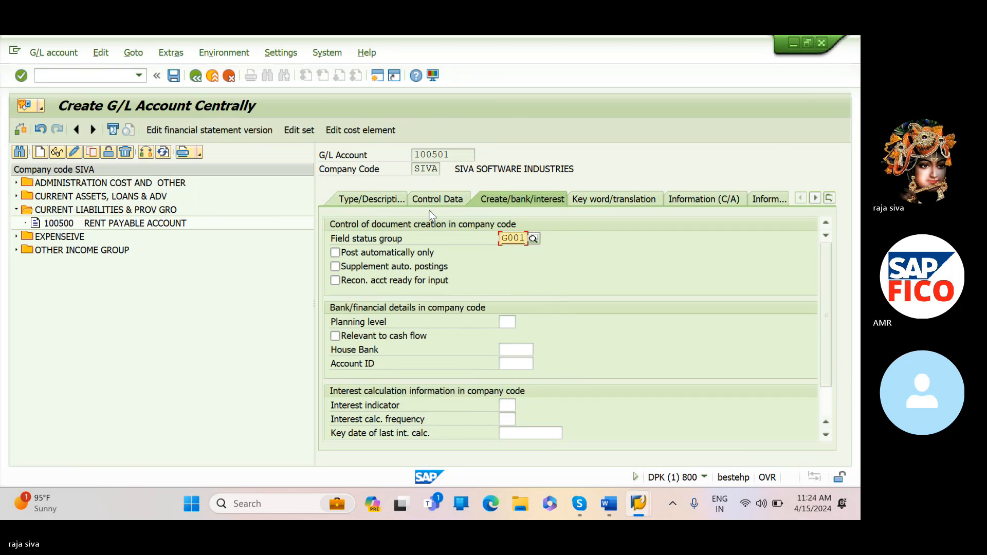
left_click(174, 76)
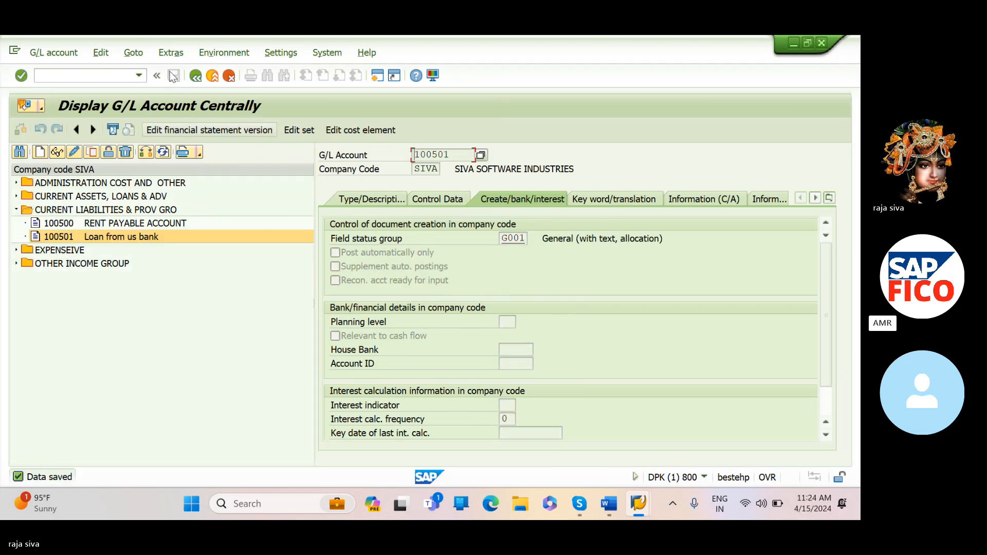
Go to transaction OBA7 and open the details of document type SA (G/L account document).
left_click(97, 78)
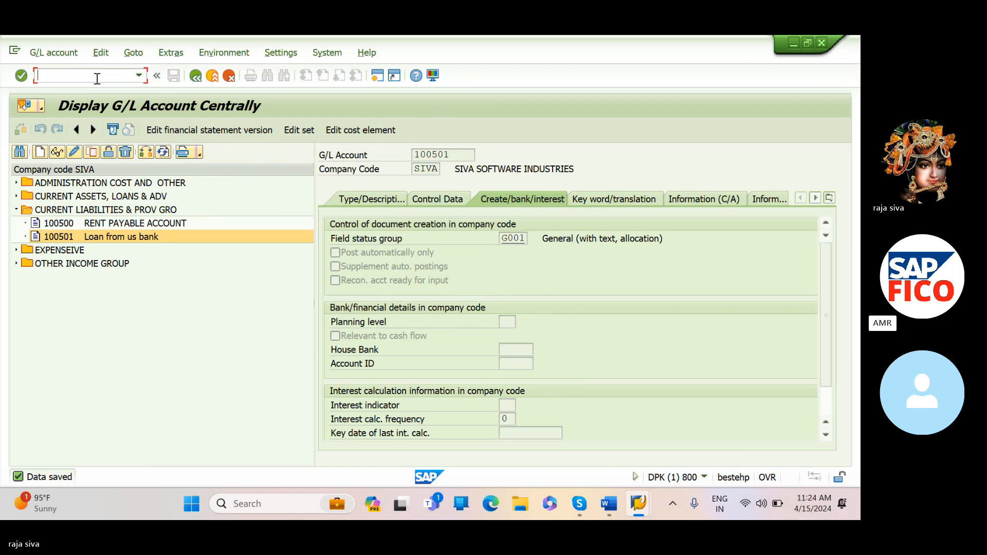
type("/NOB")
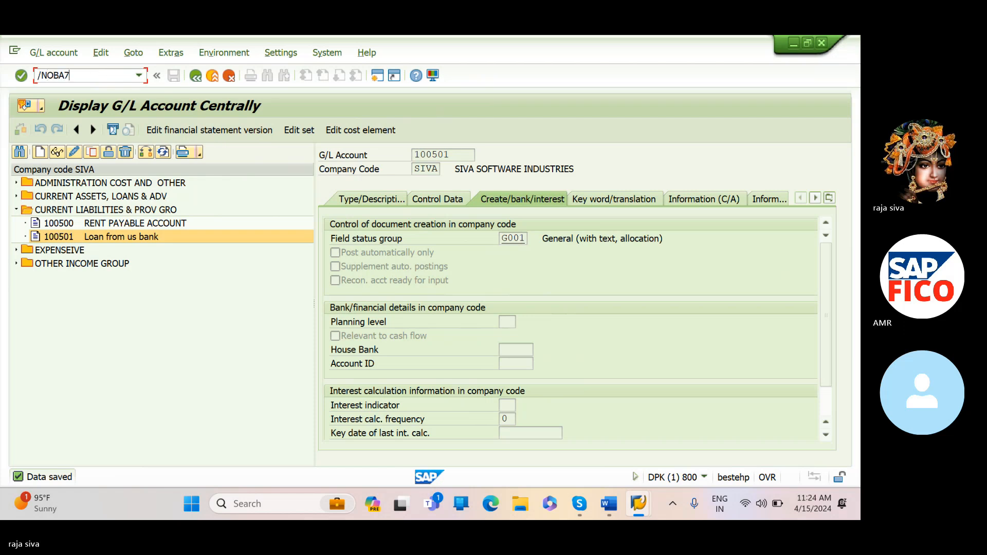
type("A7")
key("Return")
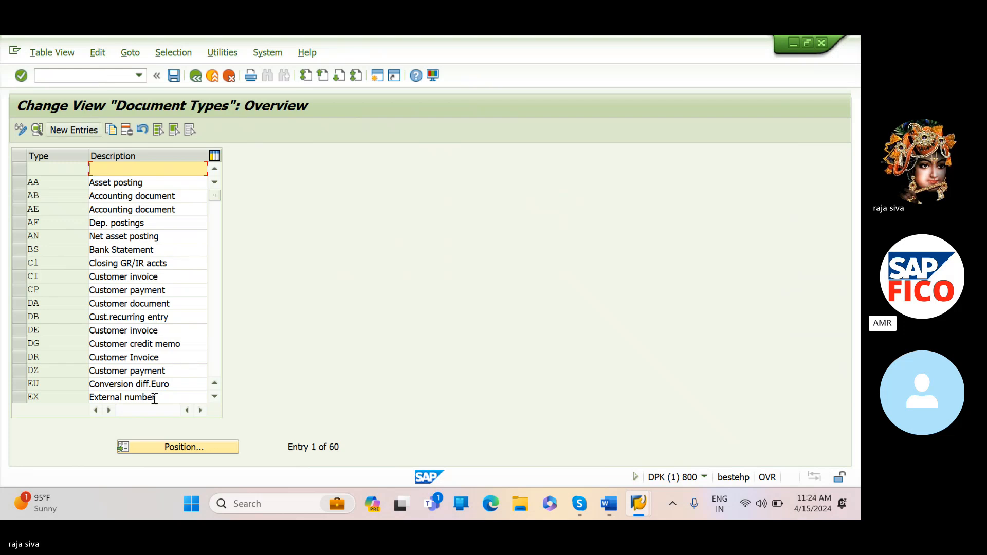
left_click(172, 448)
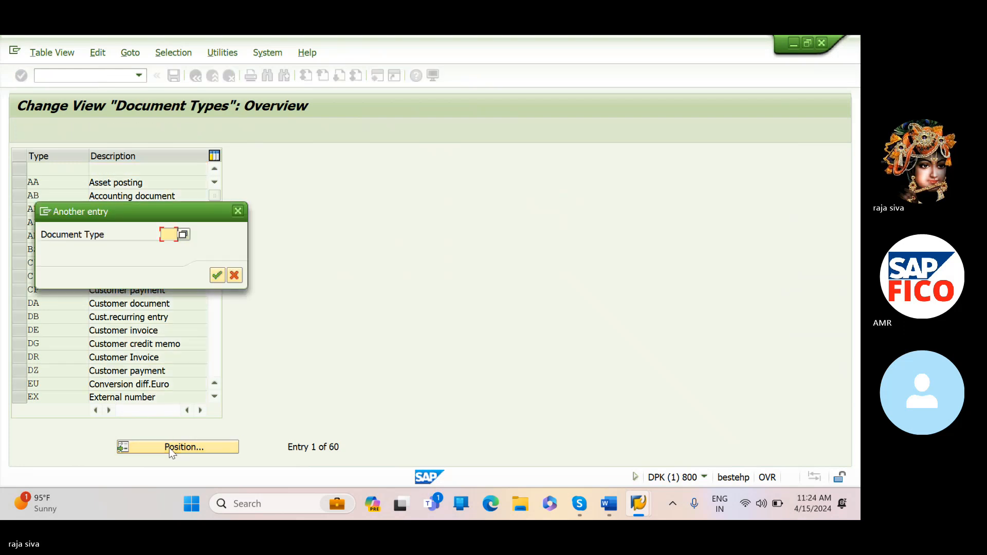
type("SA")
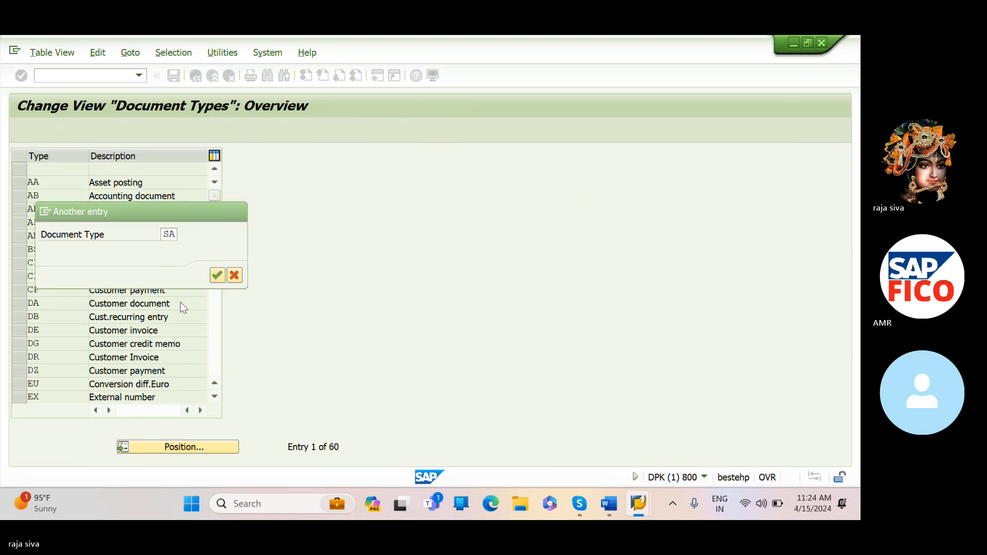
key("Return")
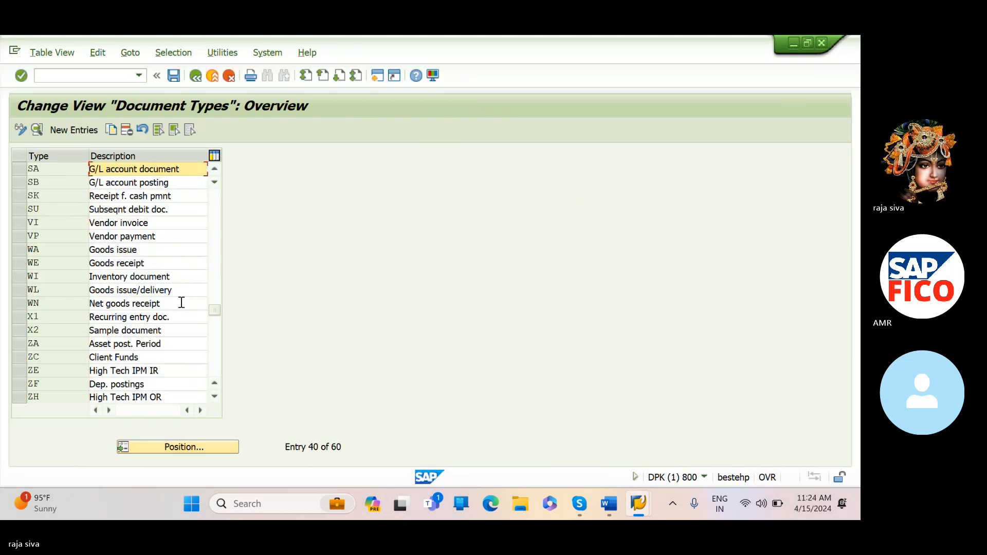
double_click(45, 168)
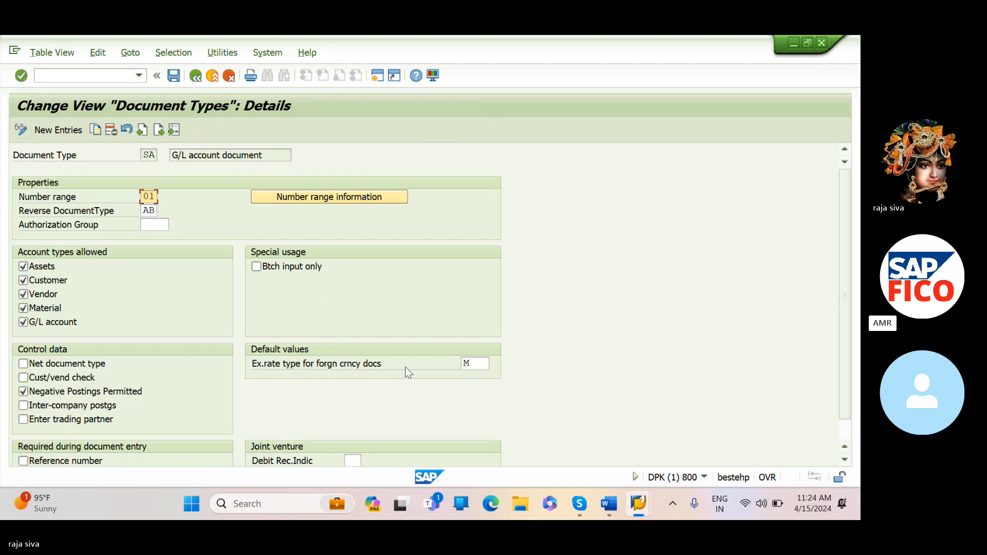
Set the exchange rate type for foreign currency documents of type SA to SI11 and save it in the proposed customizing request.
left_click(477, 363)
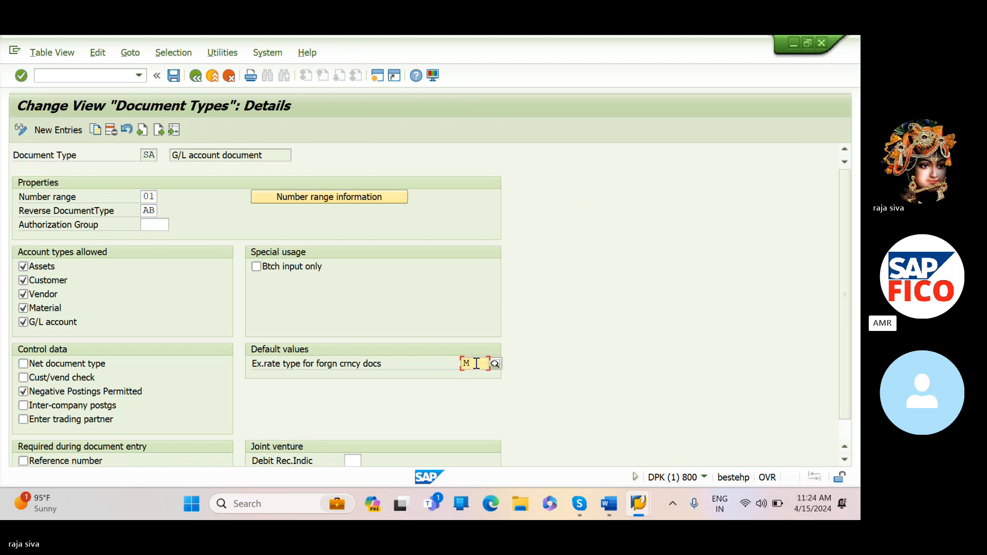
key("BackSpace")
type("S")
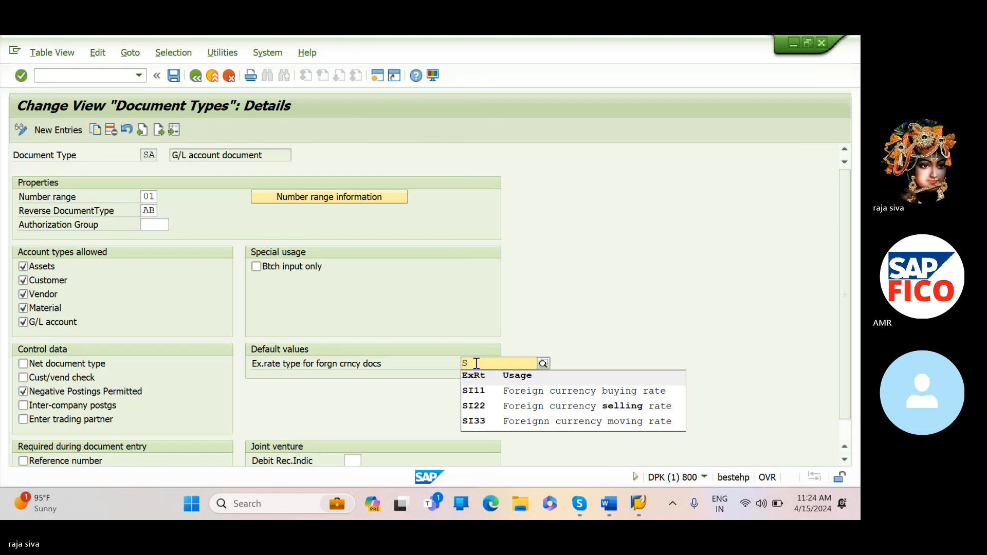
left_click(619, 392)
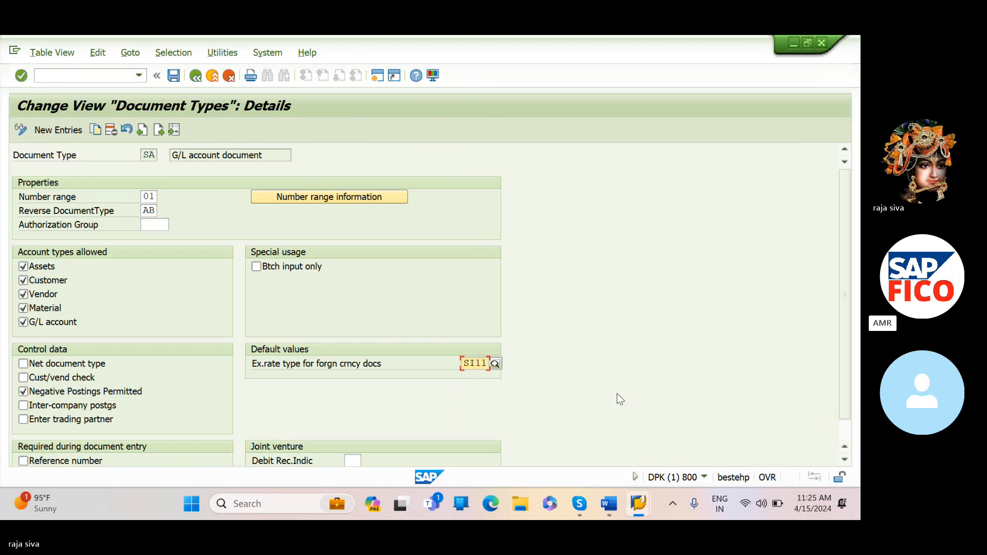
left_click(176, 74)
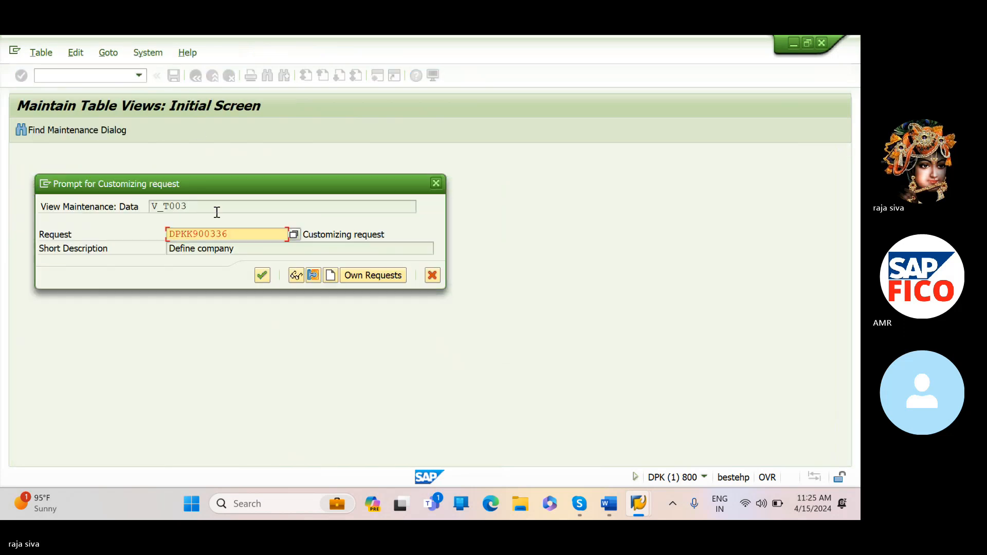
left_click(262, 274)
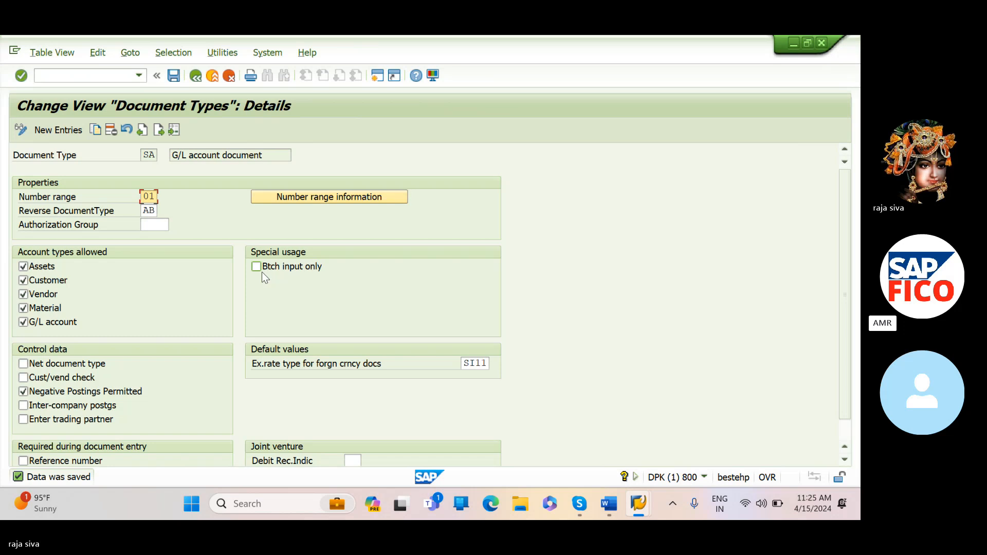
left_click(119, 78)
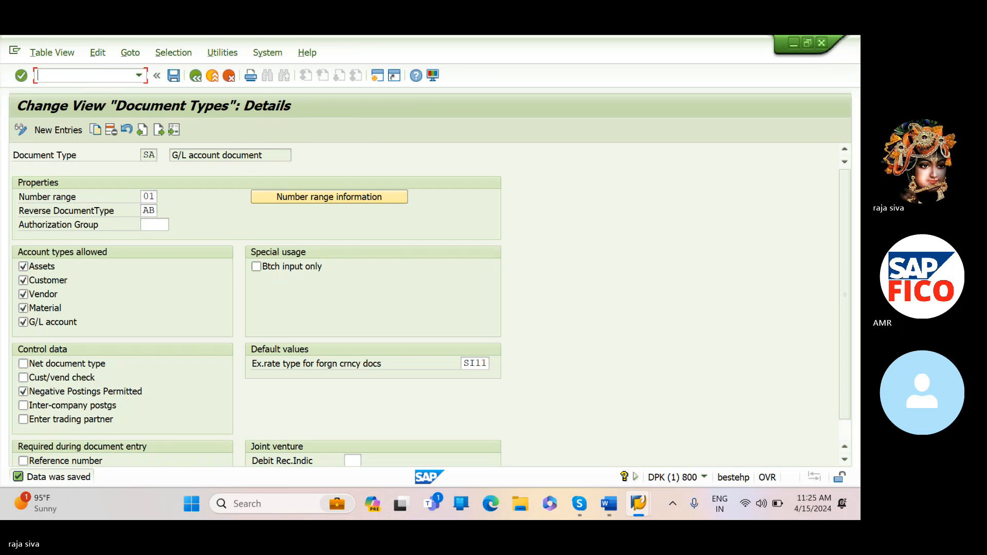
type("/NFB02")
key("Return")
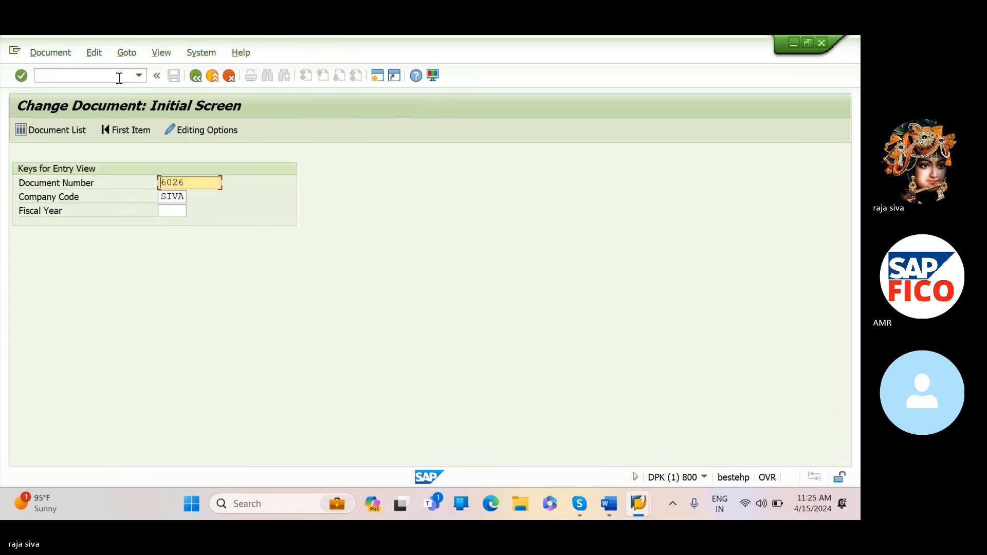
key("End")
Start a G/L account posting in transaction F-02 with document date 15.04.2024.
left_click(137, 76)
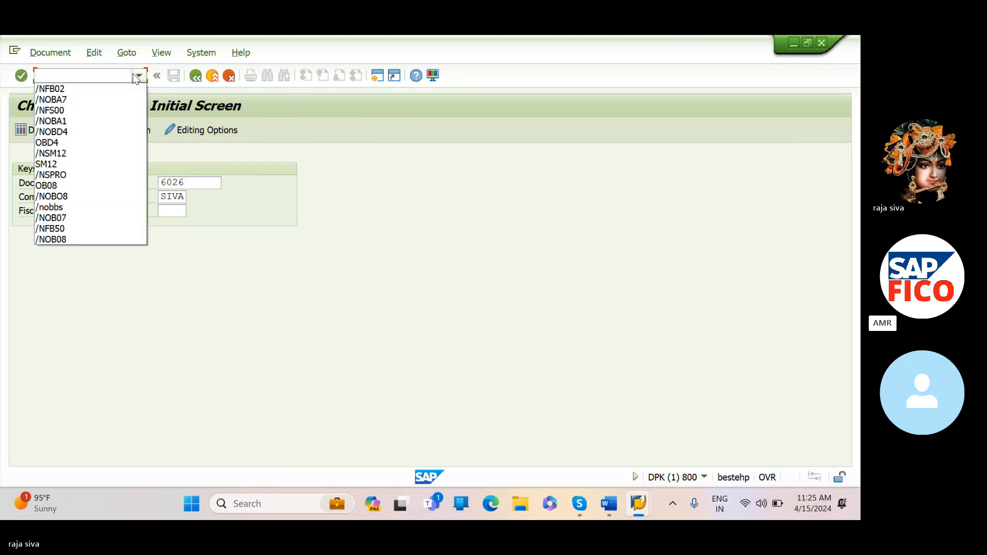
type("/N")
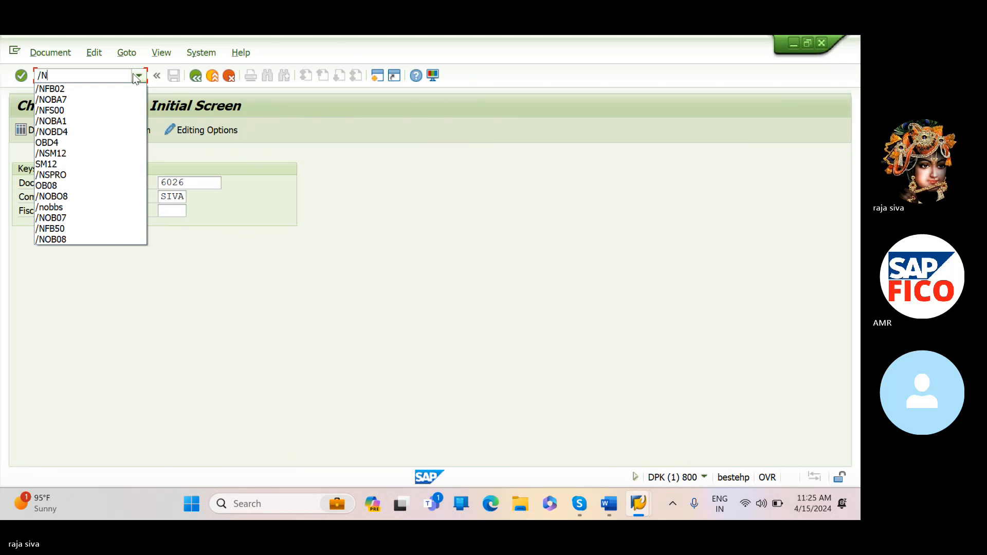
type("F-02")
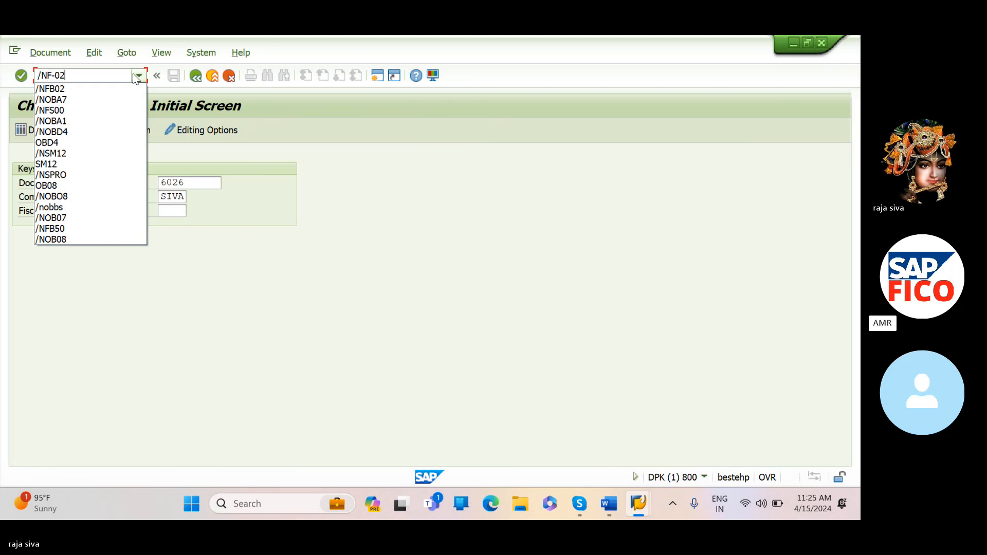
key("Return")
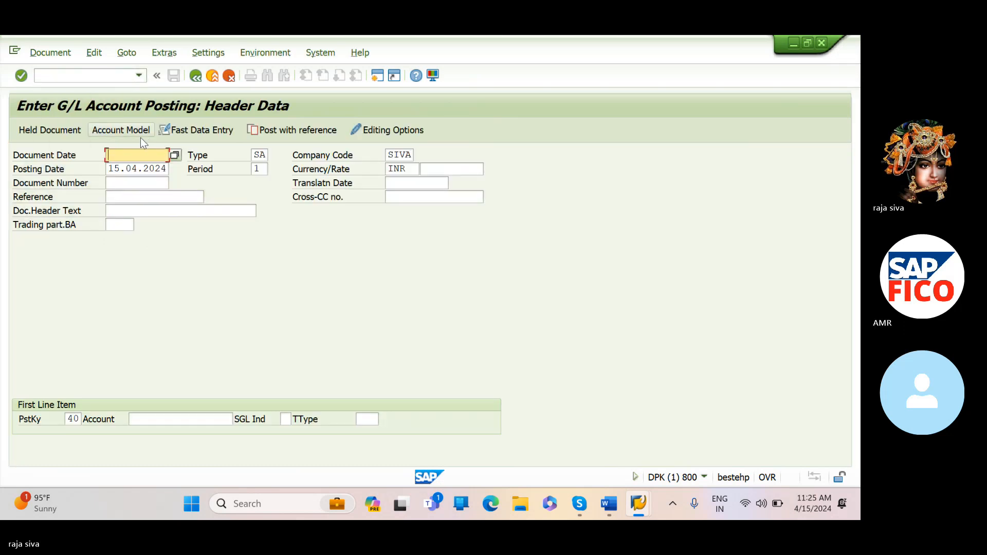
left_click(177, 155)
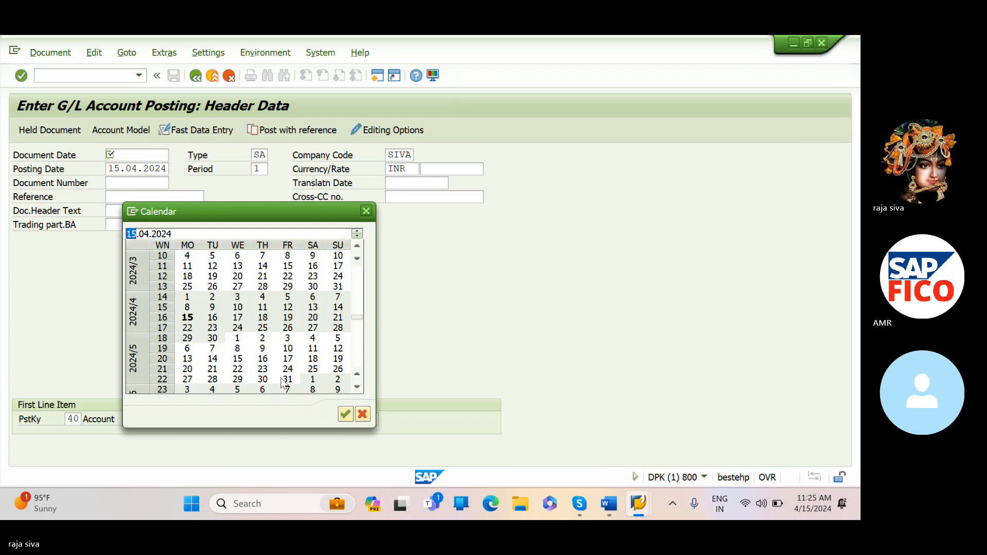
left_click(343, 414)
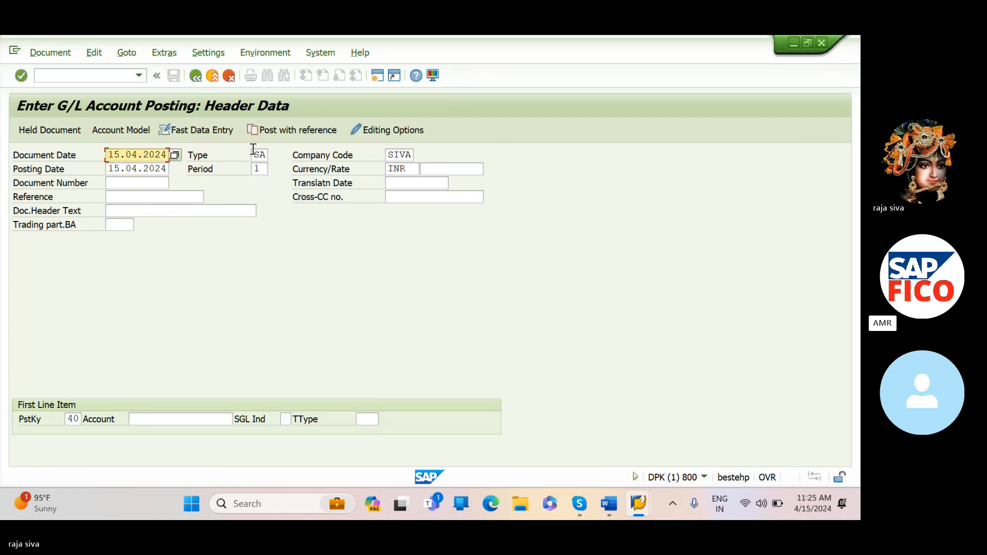
Set the document currency of the G/L posting header to USD.
left_click(414, 170)
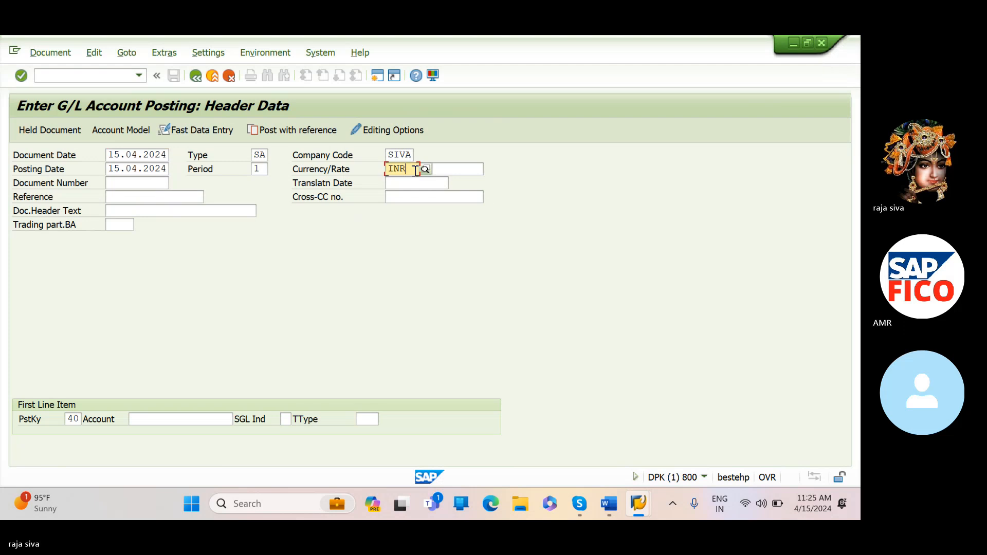
type("\\\\")
key("BackSpace")
key("BackSpace")
key("BackSpace")
key("BackSpace")
key("BackSpace")
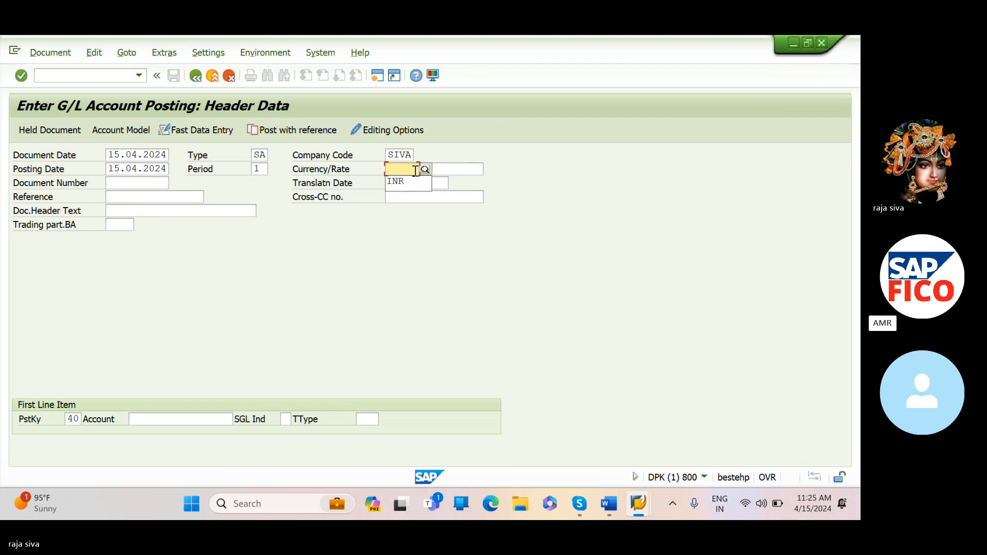
type("USD")
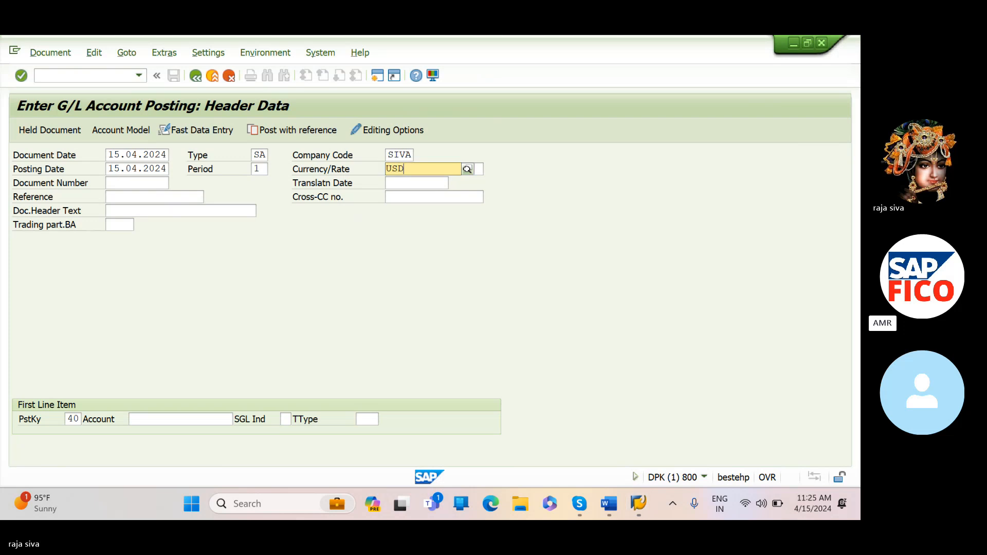
left_click(455, 201)
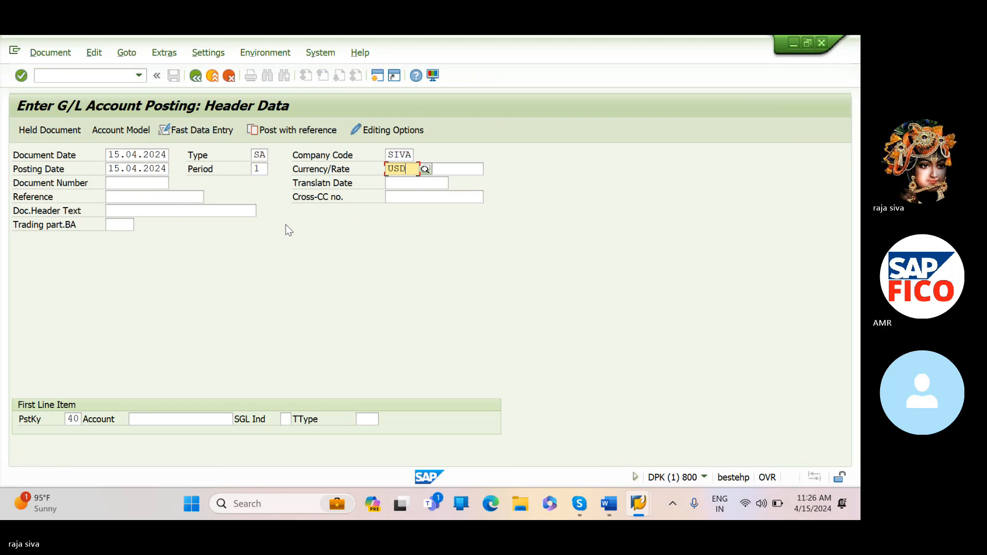
Choose G/L account 200100 (BANK A/C) for the first line item with posting key 40 and continue to its item details.
left_click(160, 426)
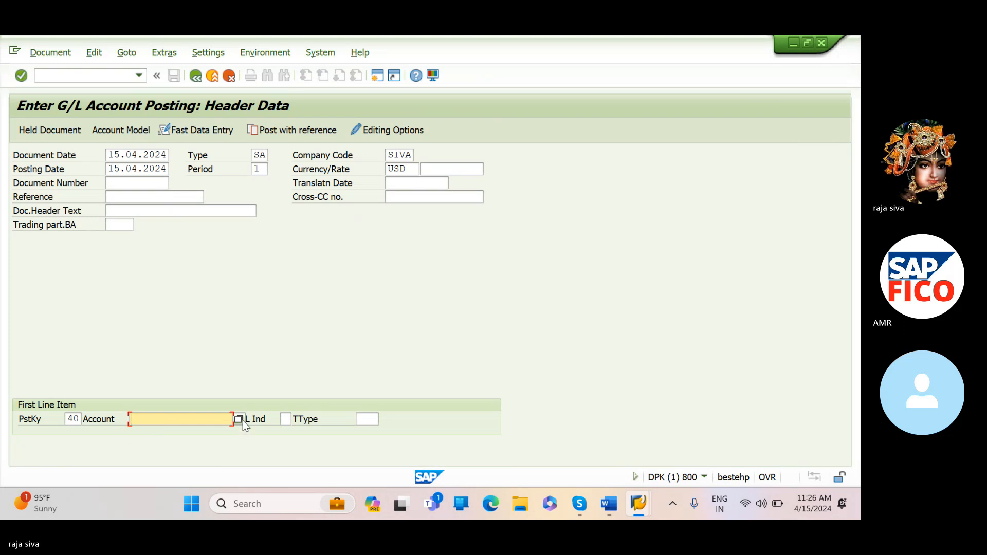
type("200")
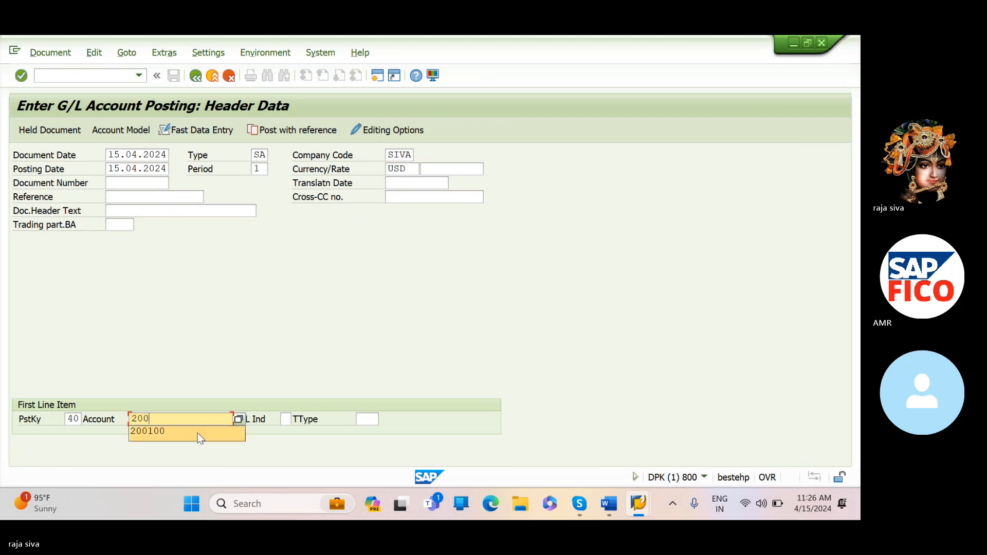
left_click(197, 433)
left_click(238, 420)
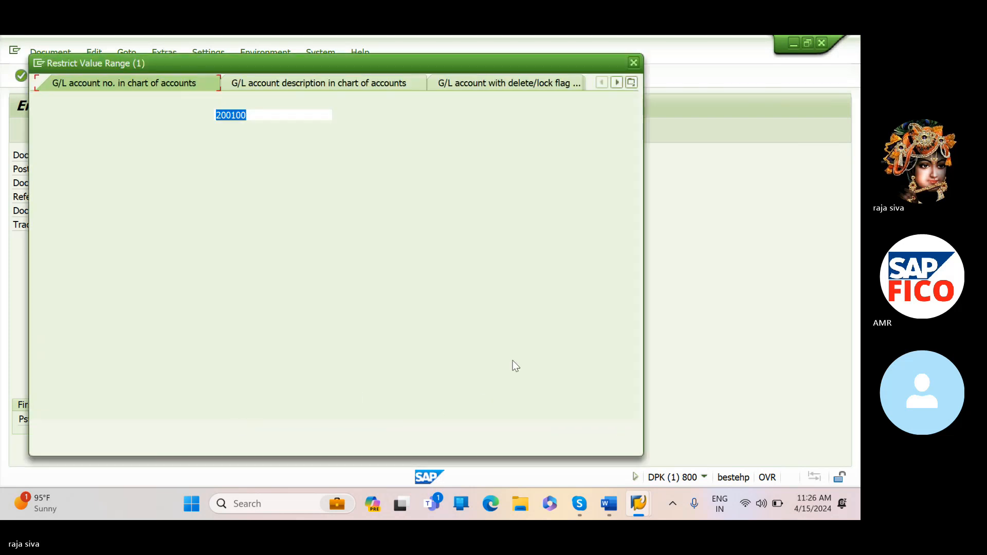
left_click(595, 428)
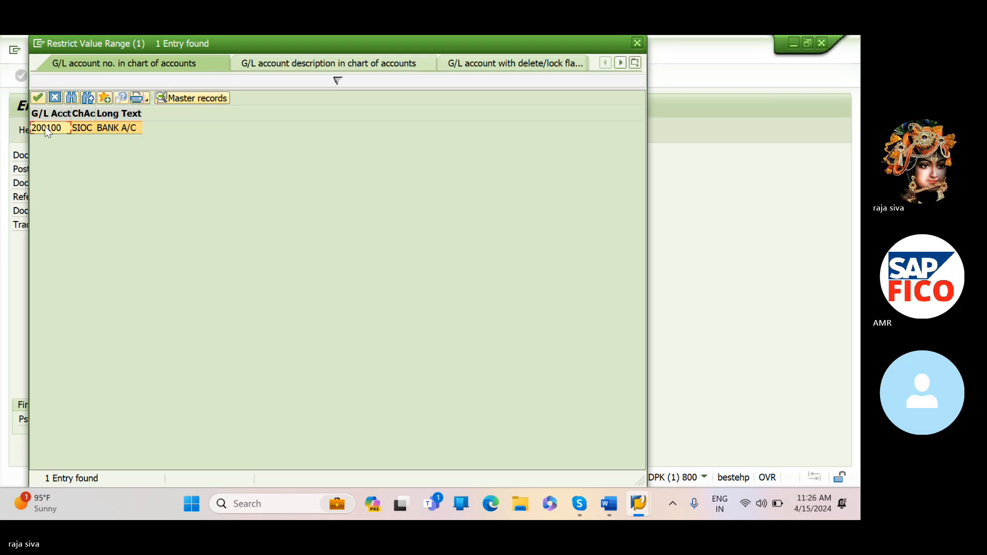
left_click(39, 101)
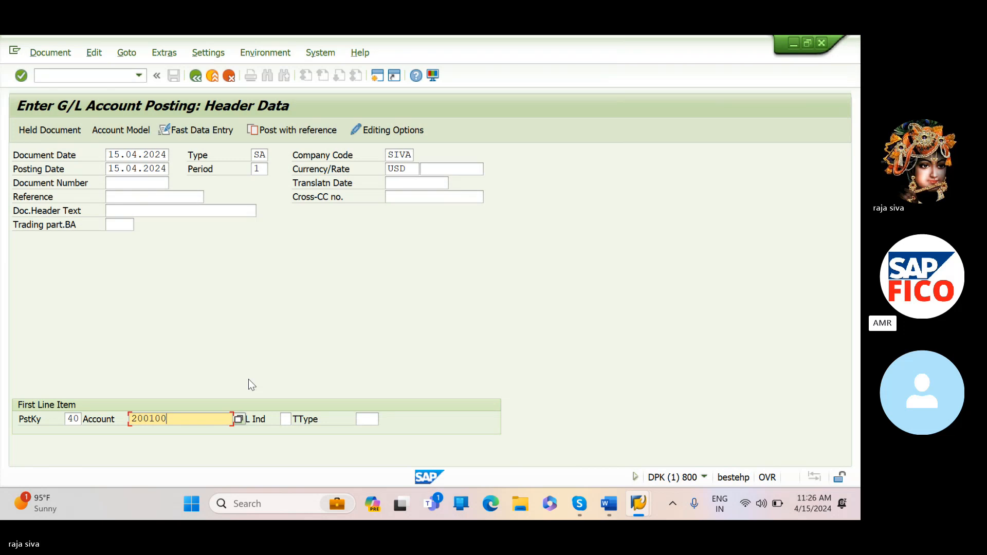
key("Return")
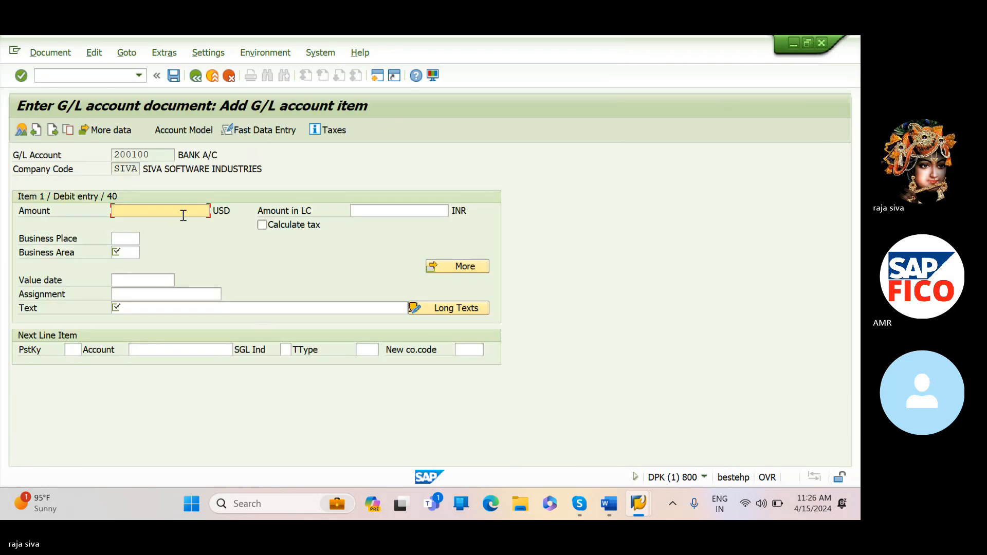
type("1")
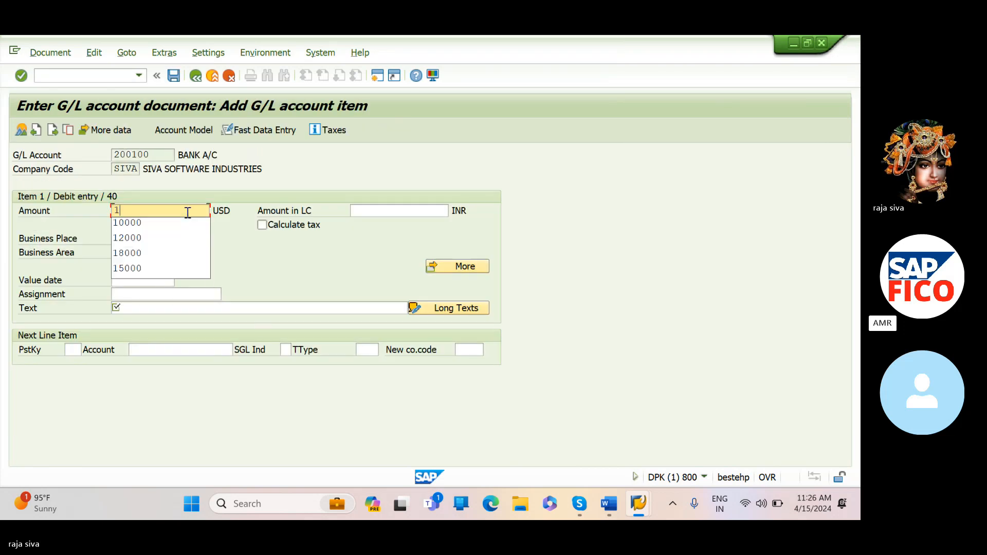
type("000")
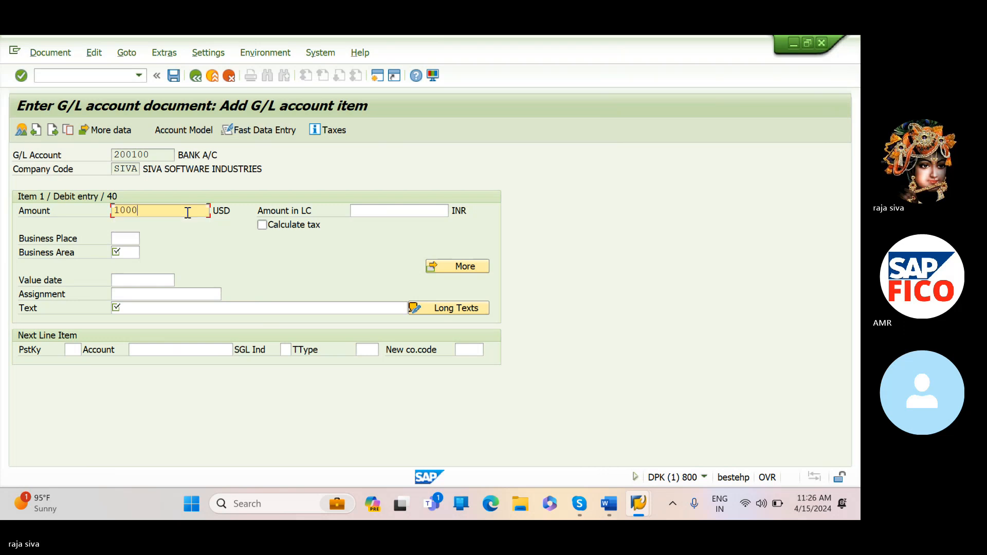
key("Tab")
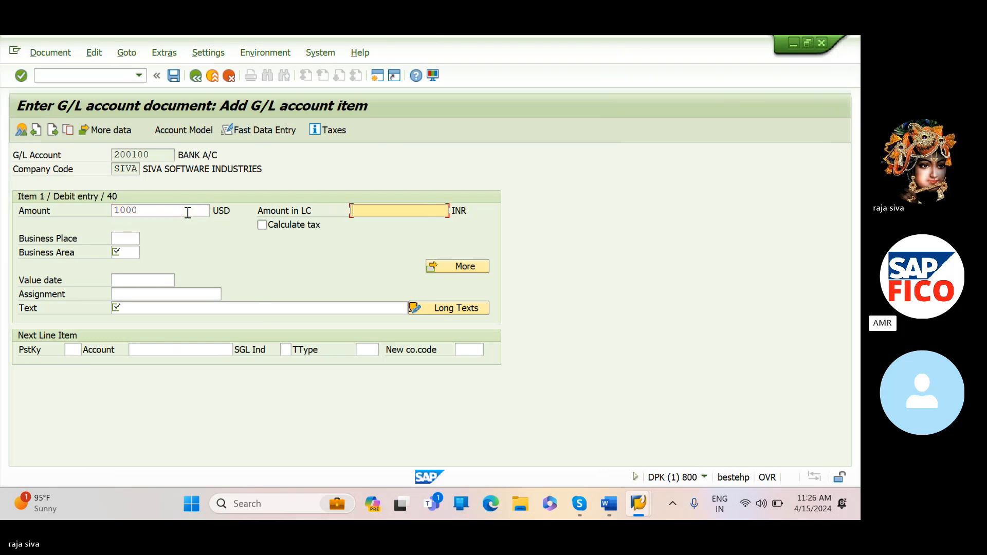
left_click(188, 213)
key("BackSpace")
key("BackSpace")
key("BackSpace")
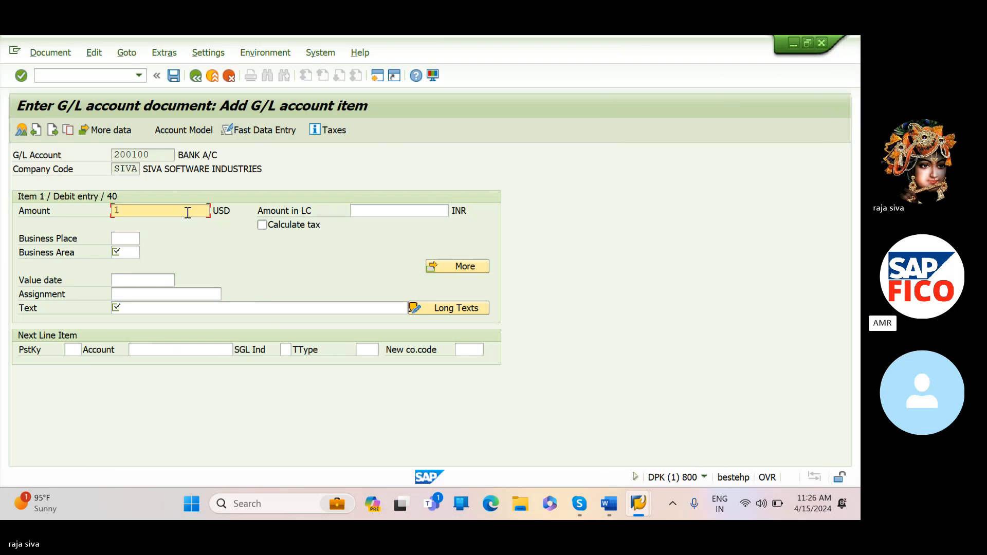
key("BackSpace")
Set the debit item's amount to 3000 USD and its business area to SIV3 (CHENNAI -SIVA).
type("3000")
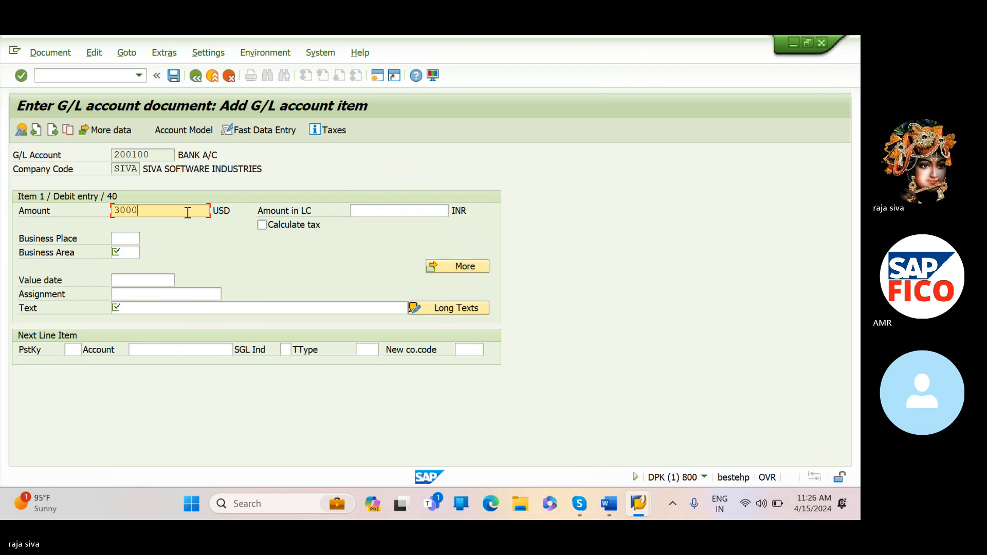
key("Tab")
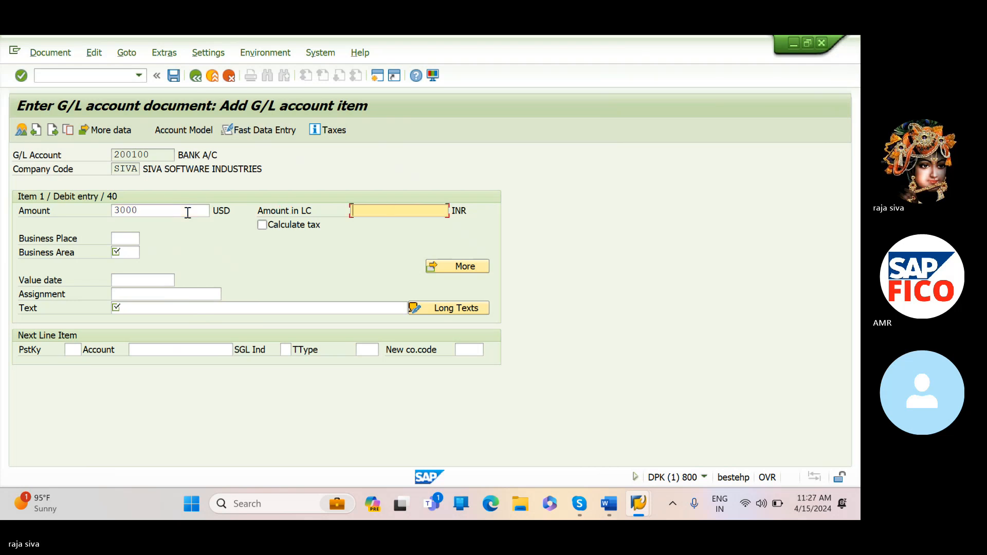
left_click(137, 251)
type("SIV")
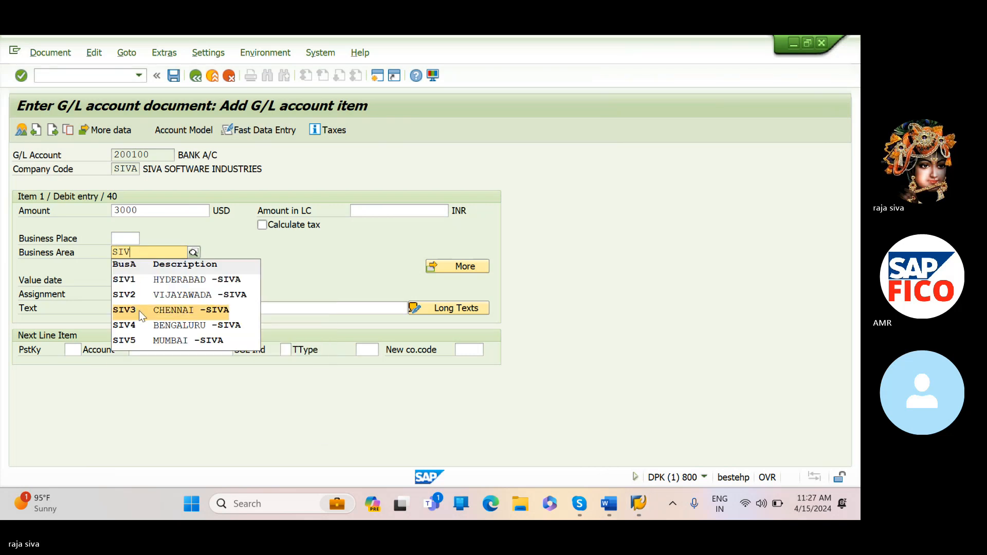
left_click(139, 310)
left_click(140, 311)
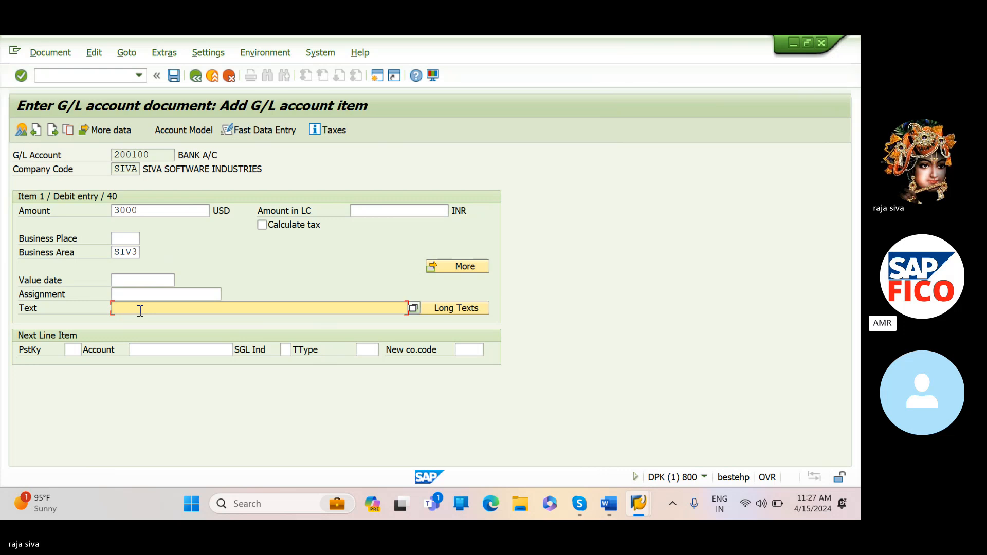
Enter the debit item's text as LOAN FROM US BANK and set the next line item's posting key to 50.
type("LOAB")
key("BackSpace")
type("N")
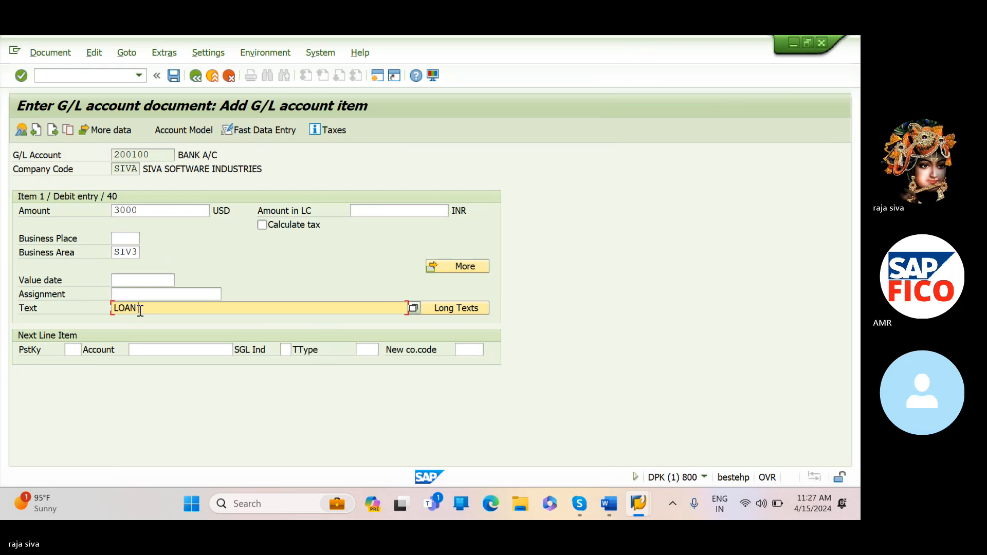
type(" FROM US BANK")
left_click(77, 351)
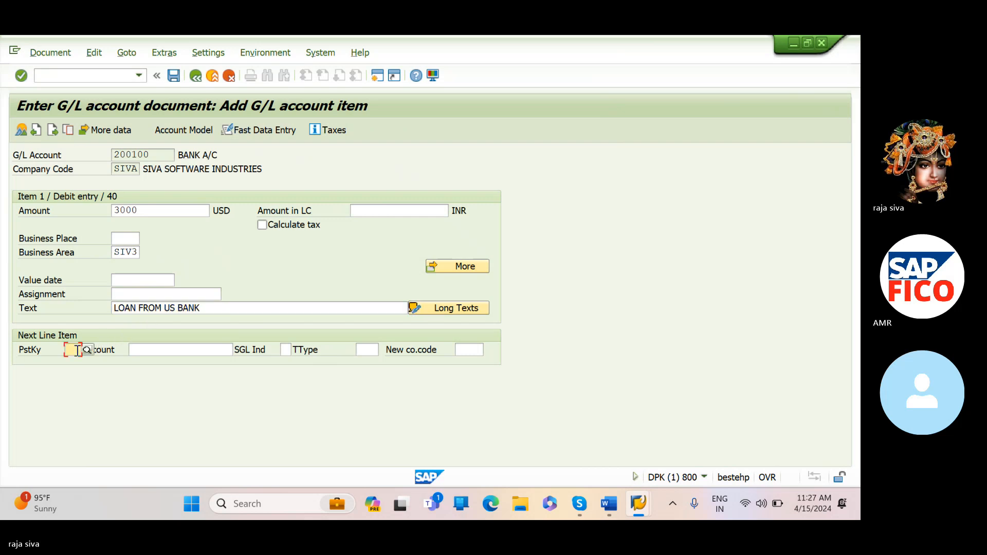
type("50")
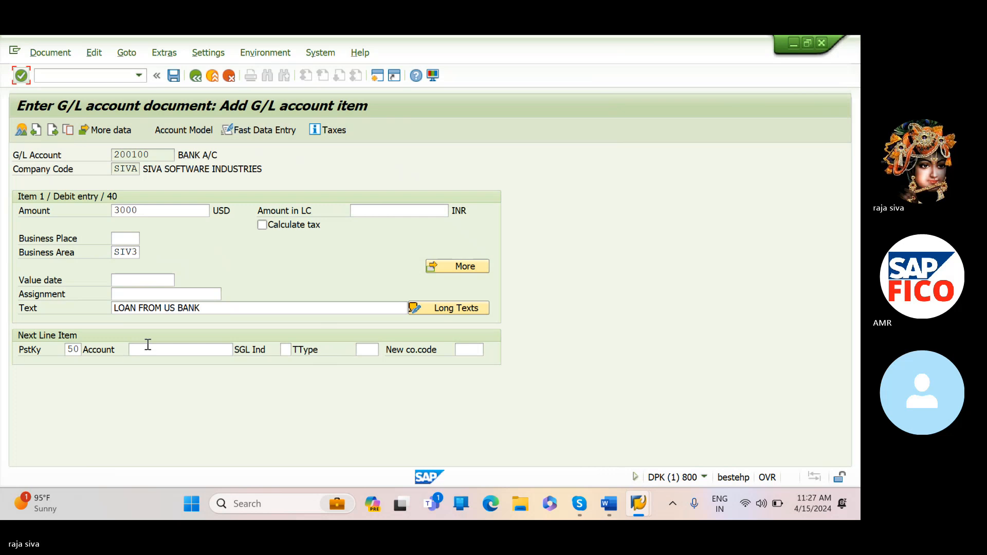
left_click(154, 351)
type("3")
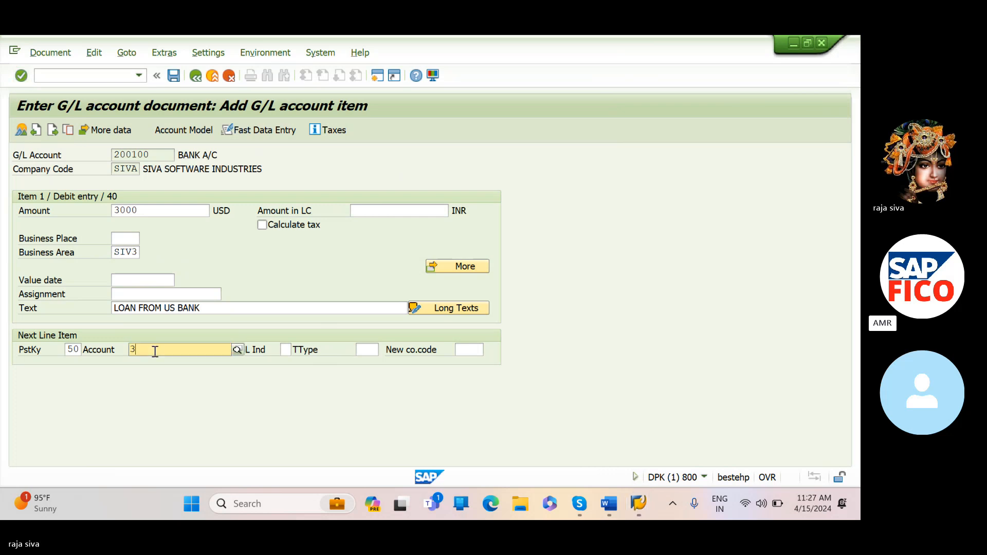
type("000")
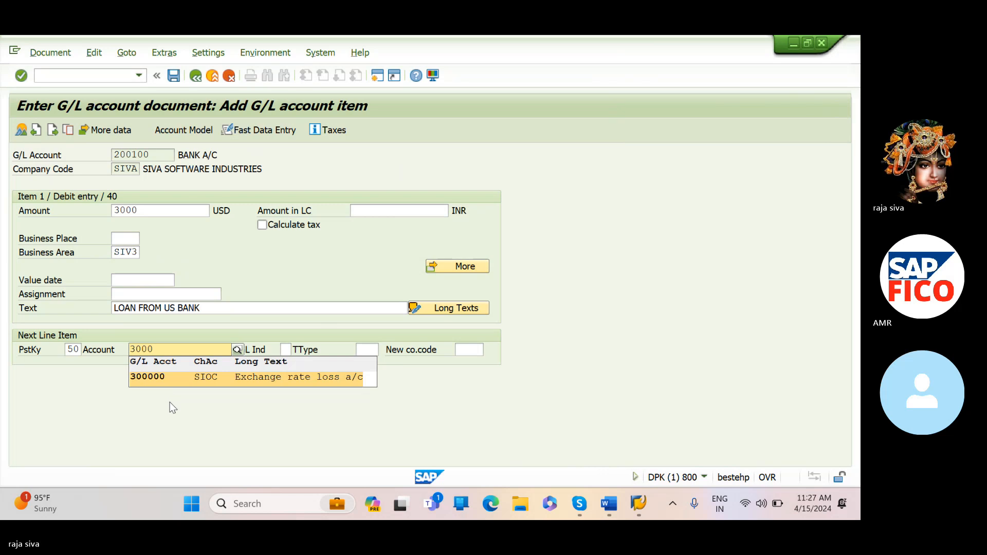
key("BackSpace")
key("BackSpace")
key("BackSpace")
key("BackSpace")
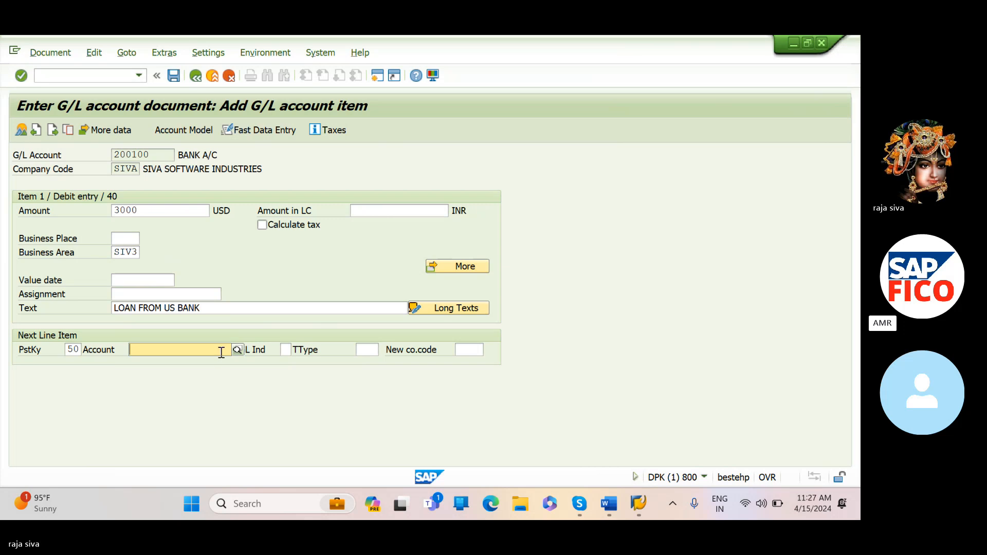
Look up the G/L accounts in chart SIOC, choose 100501 (Loan from US Bank) for the next line item and continue to its details.
left_click(237, 350)
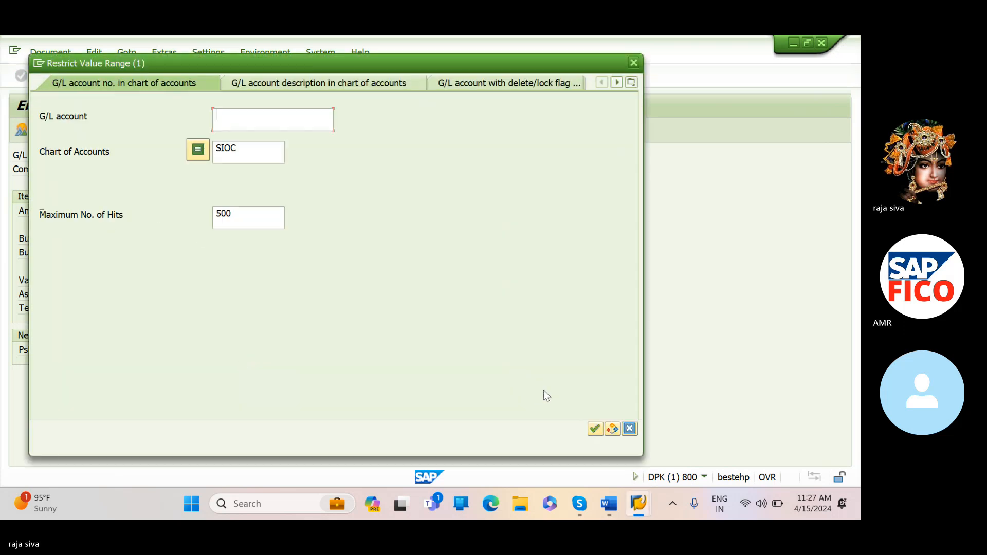
left_click(595, 428)
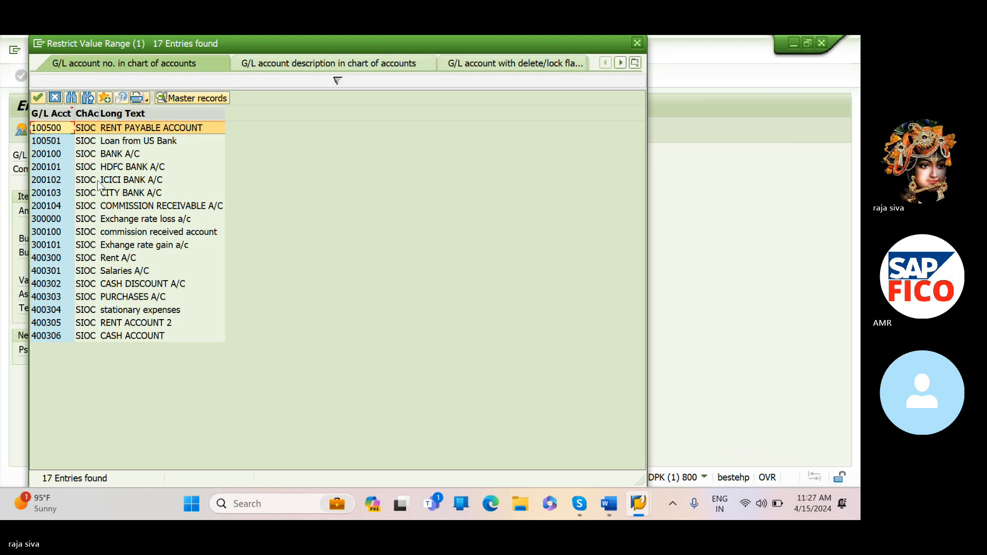
left_click(57, 141)
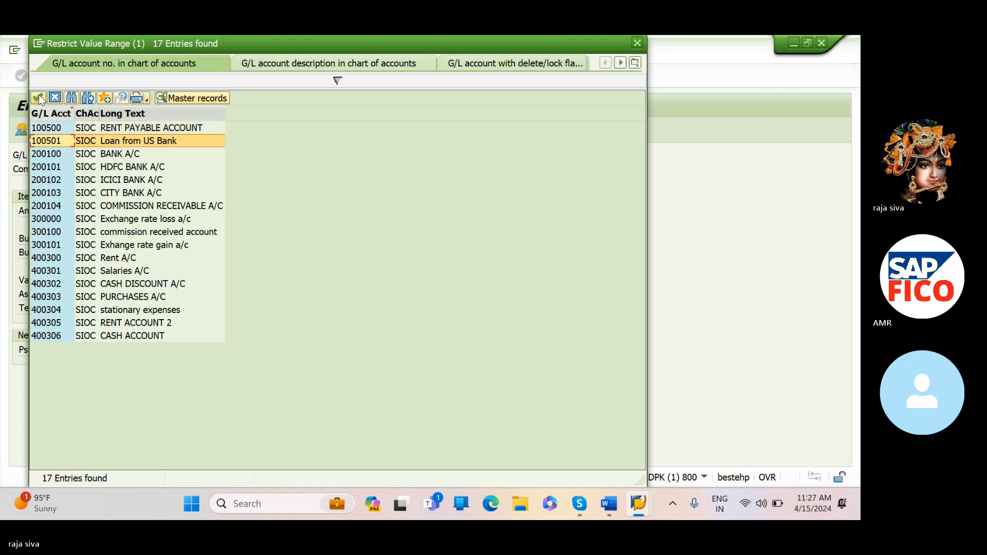
left_click(39, 98)
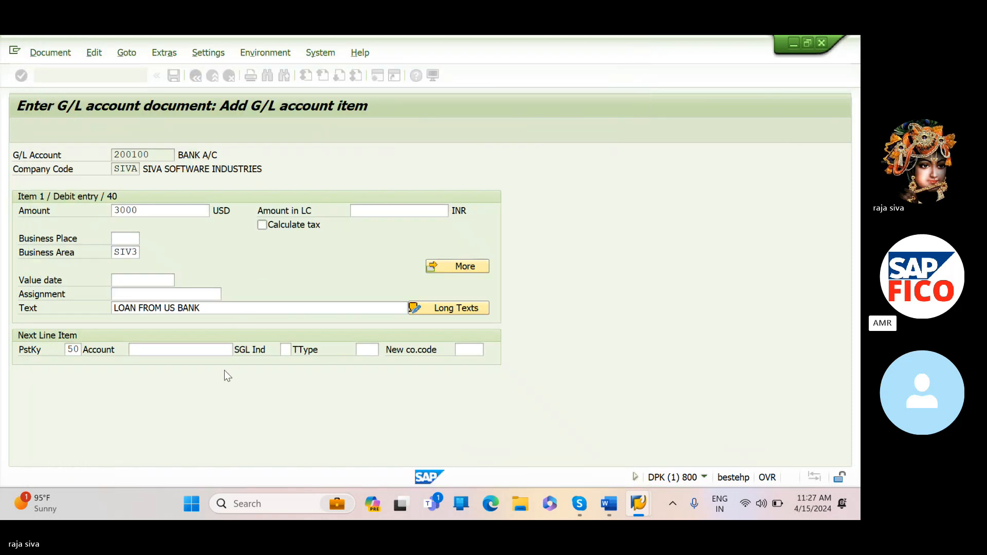
key("Return")
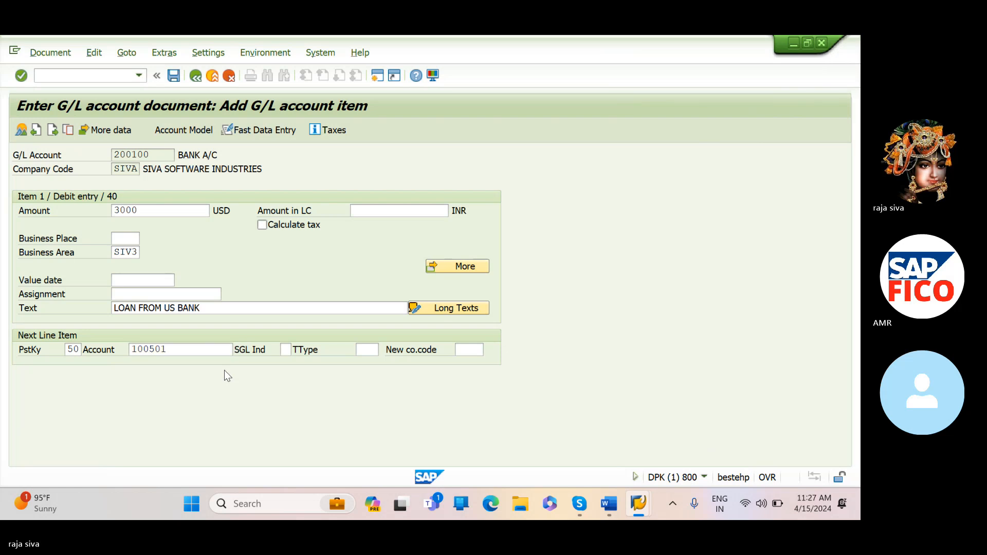
Set the credit item's amount to 3000 USD and its business area to SIV3 (CHENNAI -SIVA).
type("3000")
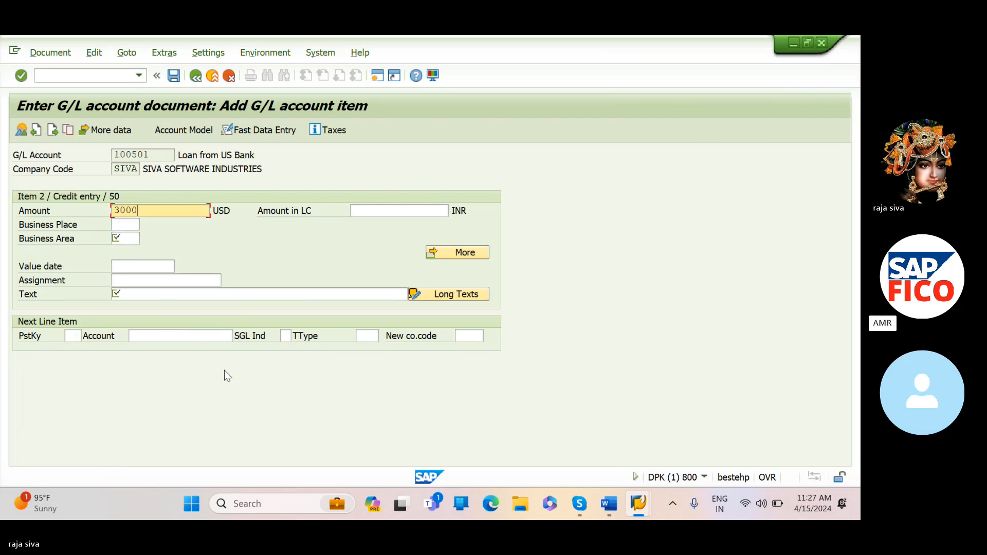
key("Tab")
key("Tab")
key("Tab")
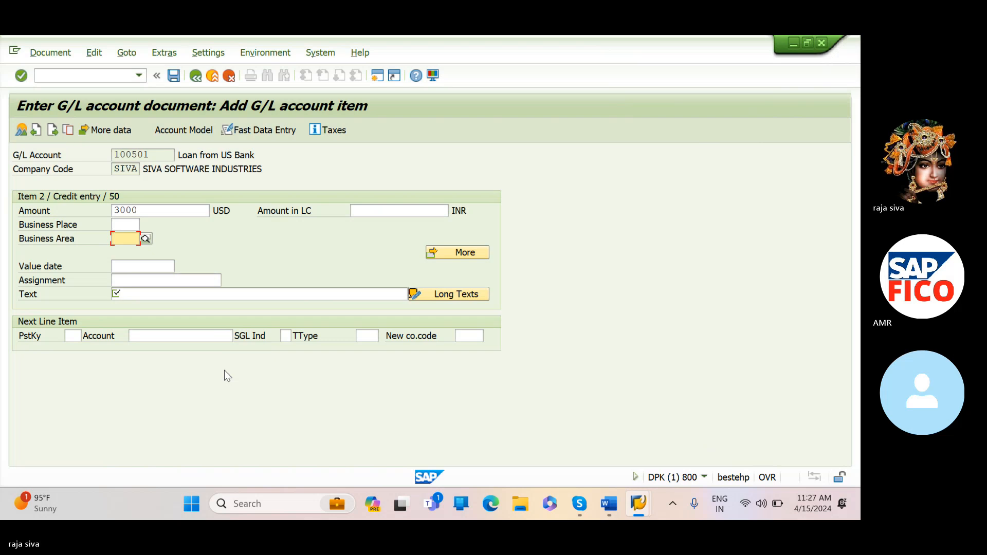
type("SIV")
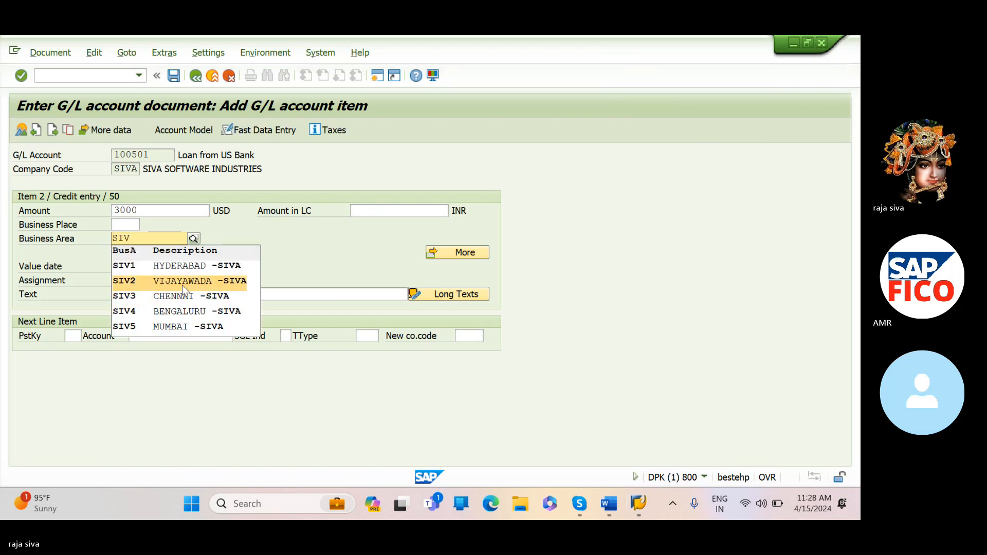
left_click(175, 296)
Enter the credit item's text as LOAN FROM US BANK and confirm the item.
left_click(164, 294)
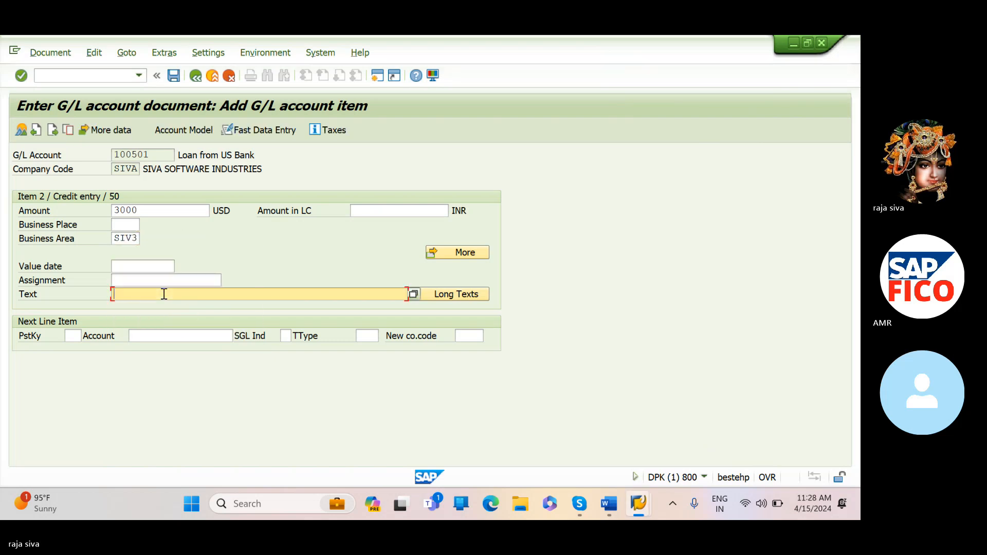
type("LOA")
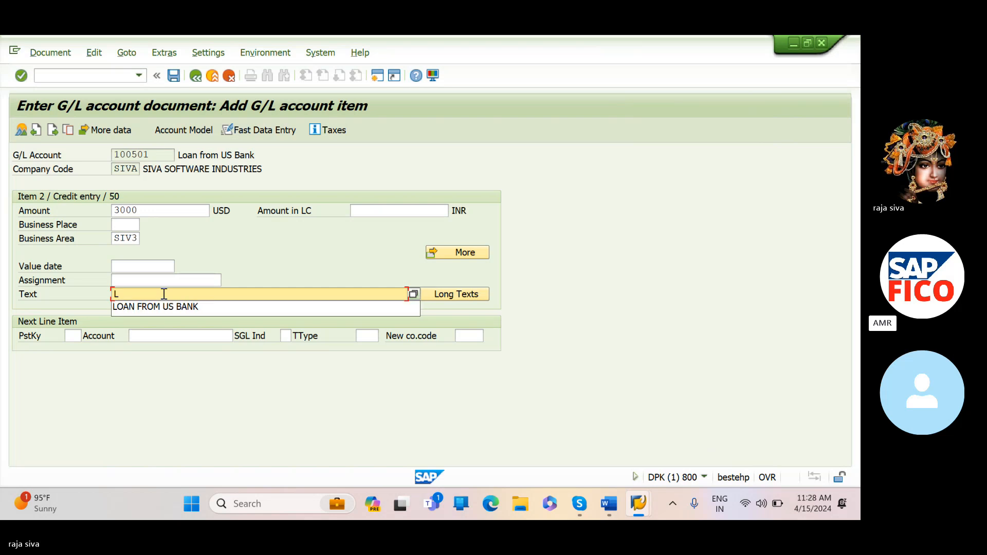
left_click(163, 314)
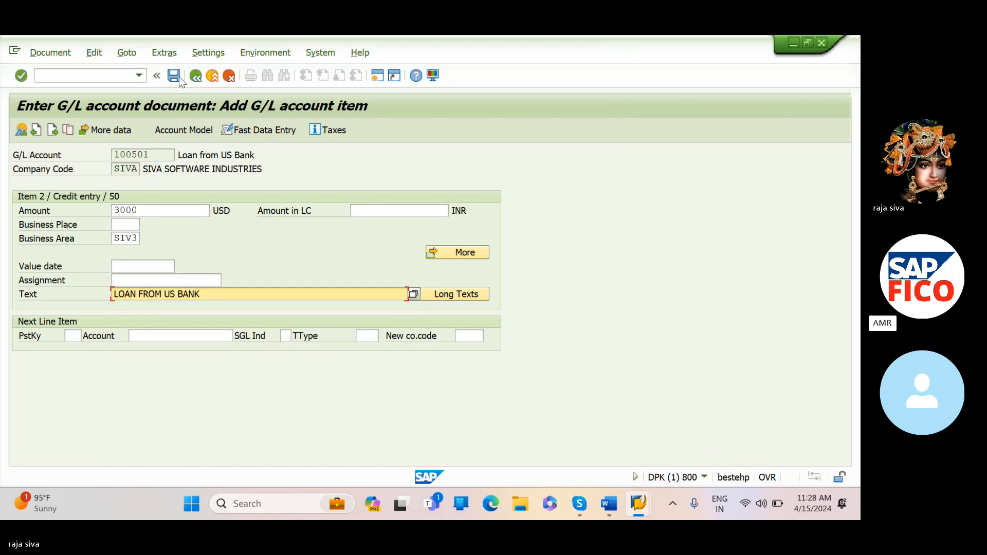
key("Return")
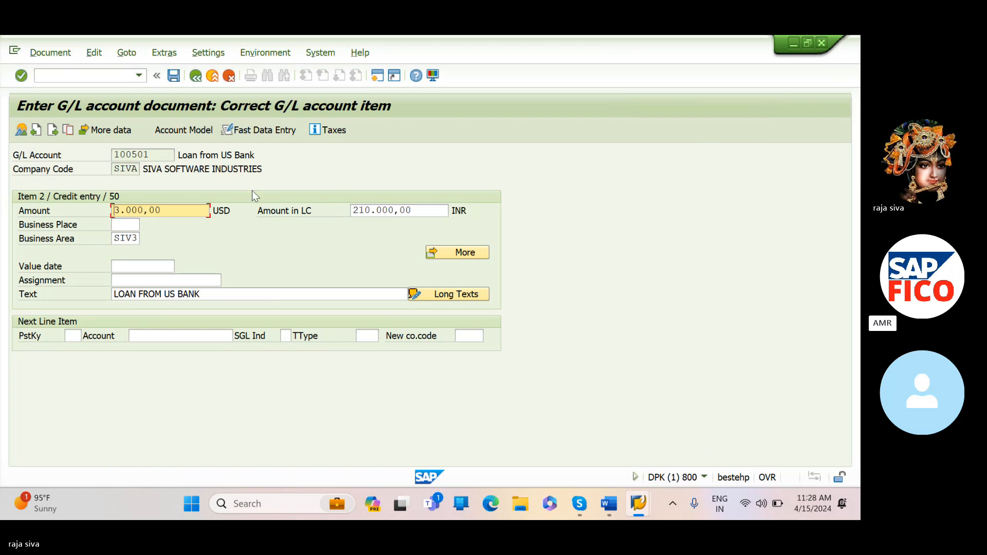
Simulate the USD loan receipt document and post it.
left_click(61, 57)
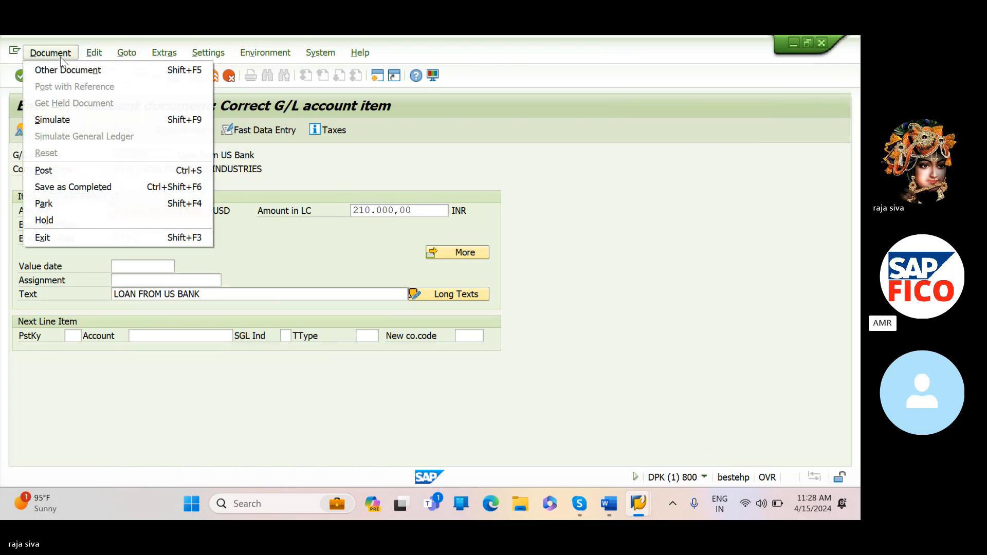
left_click(103, 121)
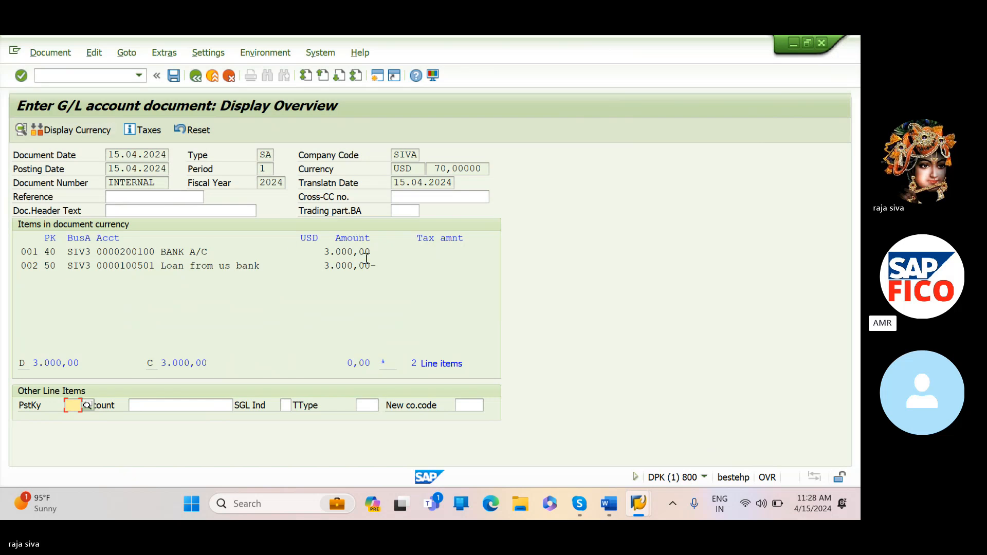
left_click(171, 77)
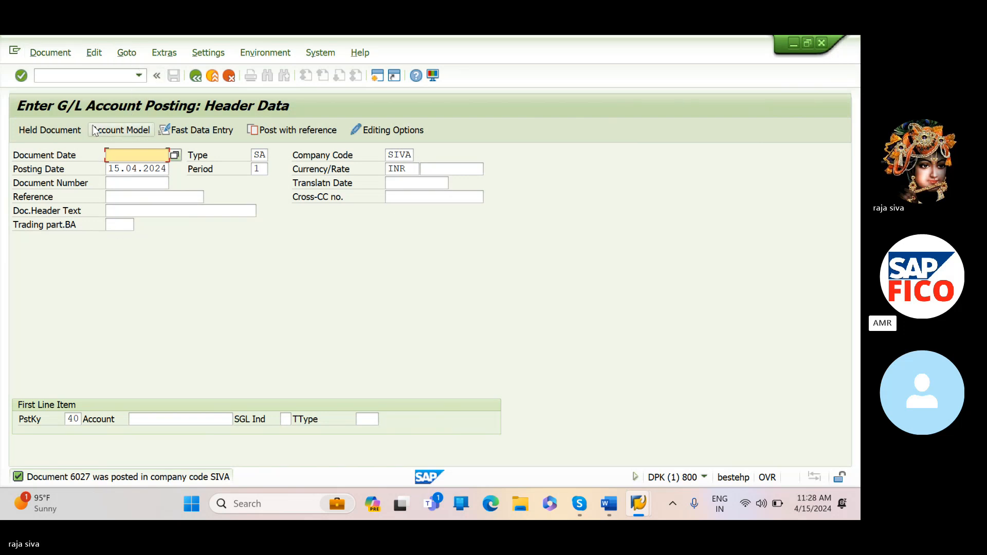
Display the document just posted and switch its line items to the INR display currency.
left_click(64, 53)
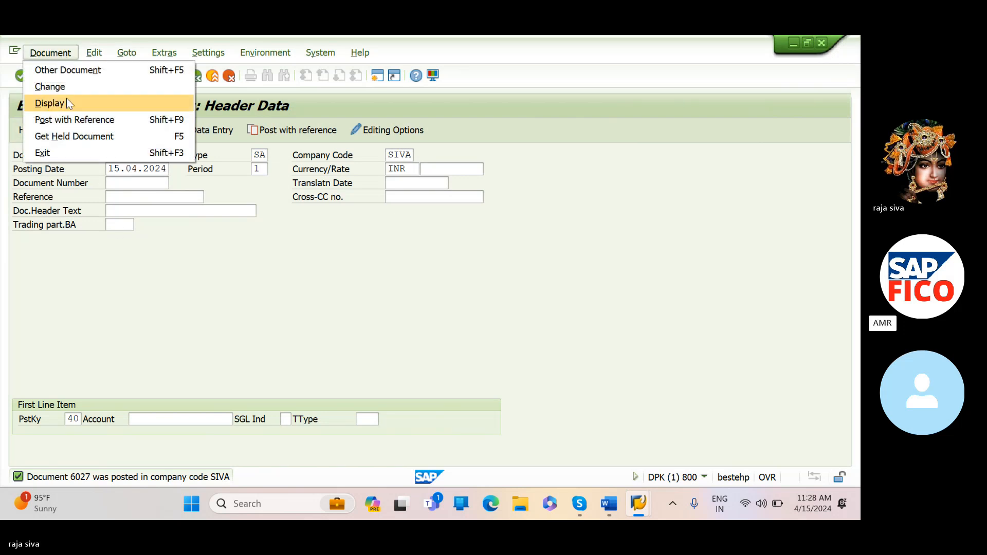
left_click(66, 102)
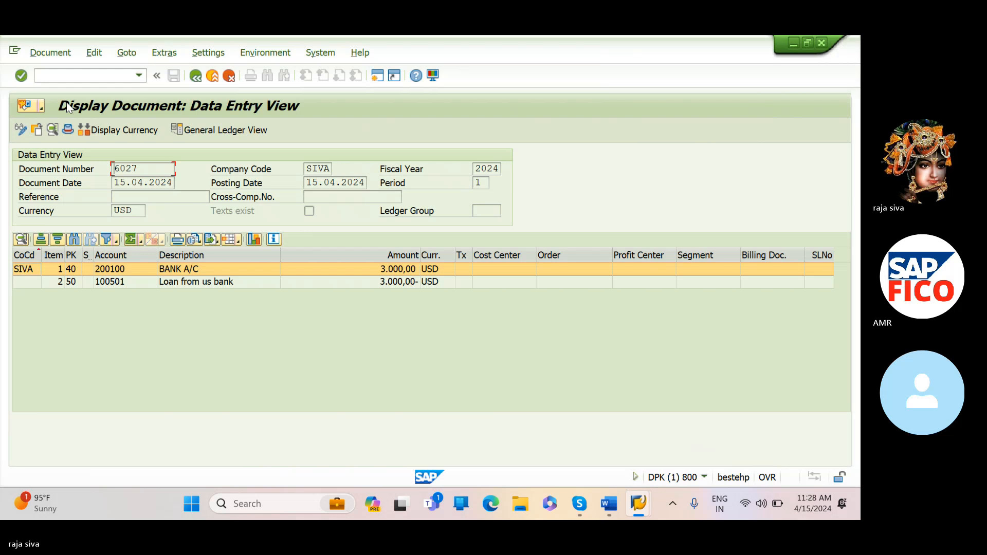
left_click(139, 134)
left_click(588, 262)
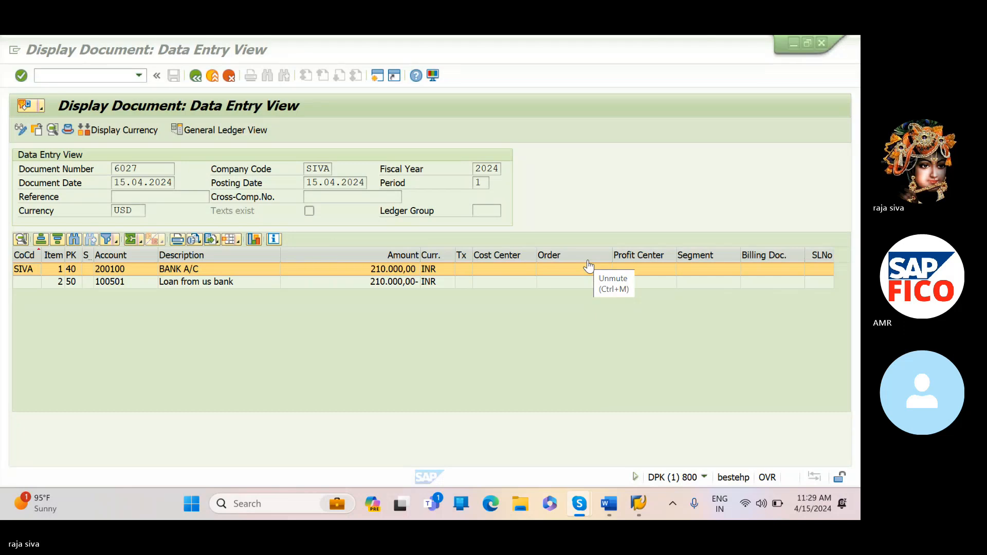
left_click(588, 264)
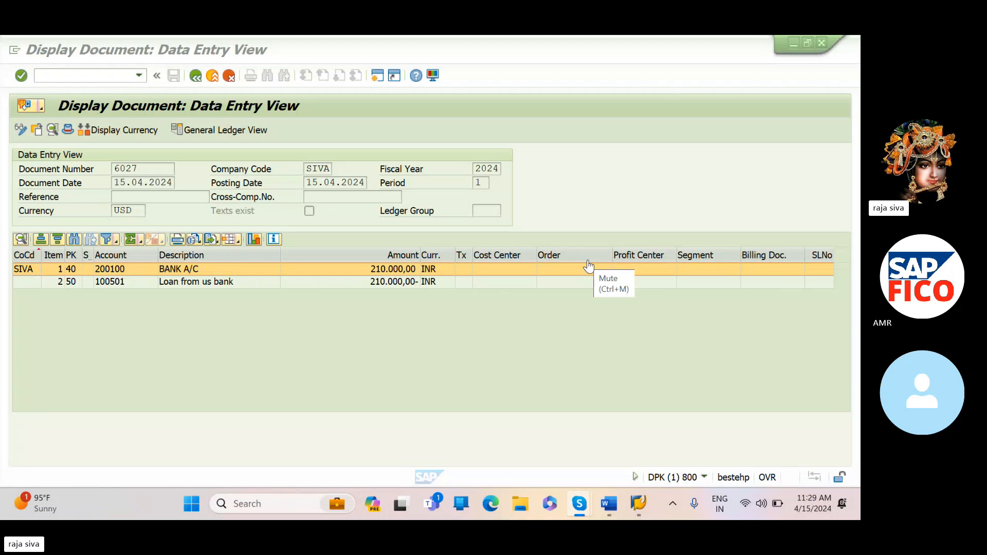
left_click(589, 264)
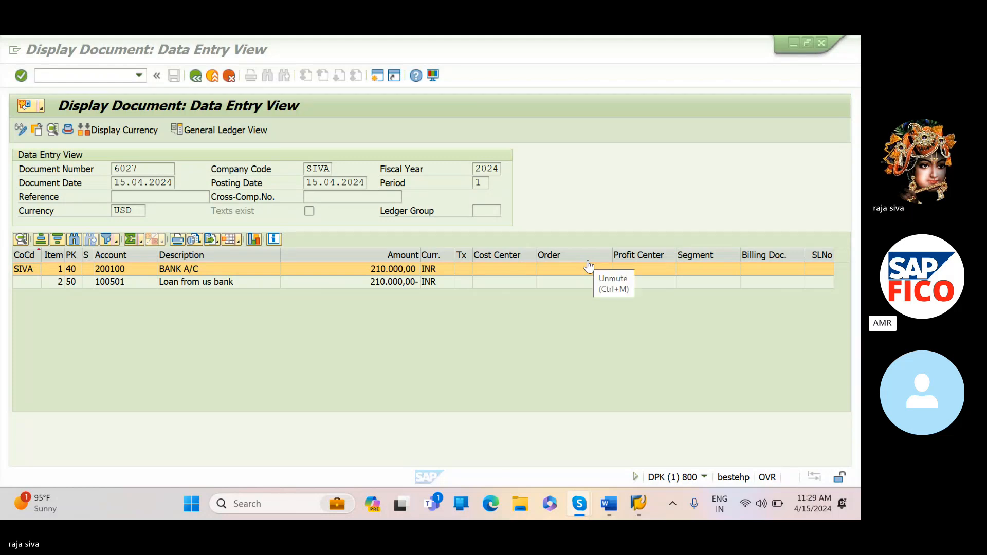
Turn on Do not disturb in the Windows notifications and clear all notifications.
left_click(839, 506)
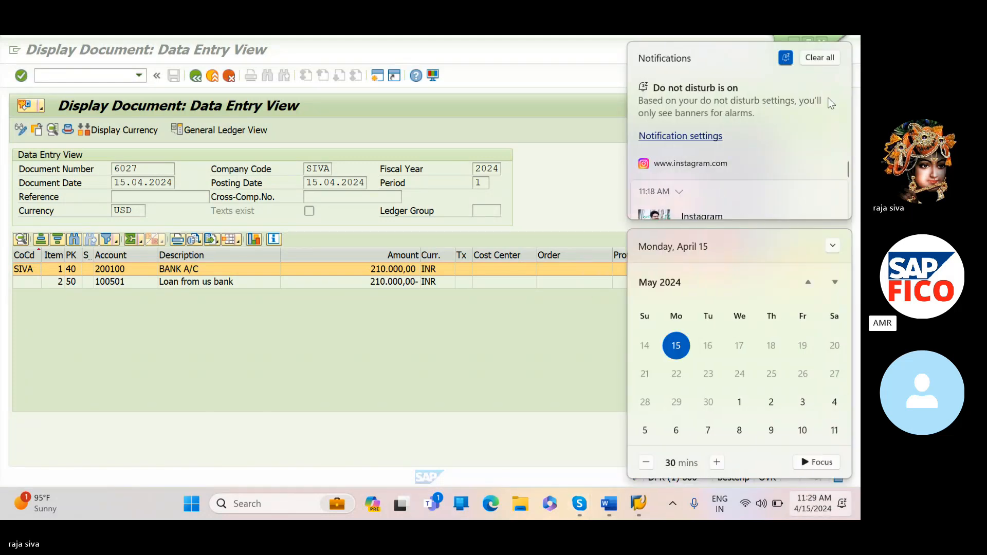
left_click(818, 60)
left_click(546, 348)
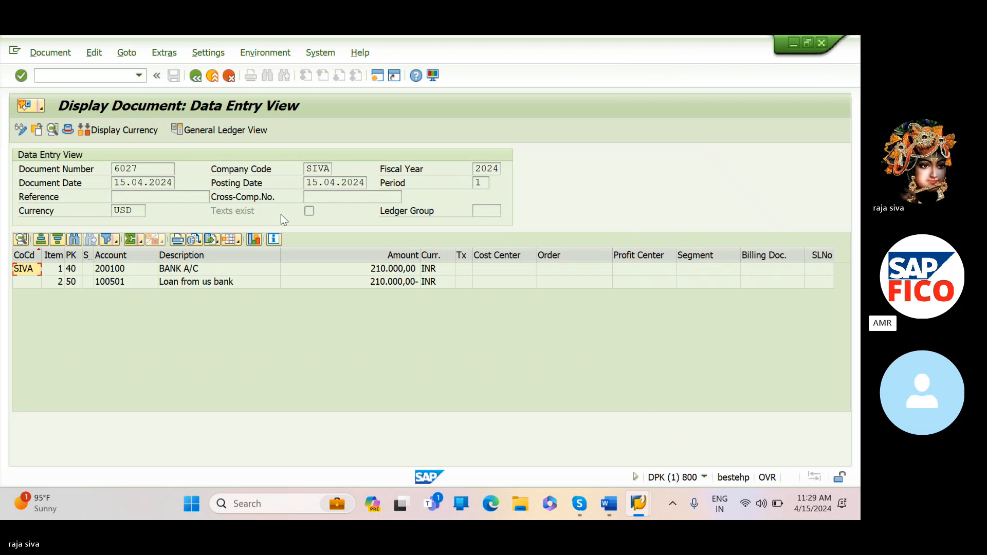
Switch the displayed document's line items back to the USD display currency.
left_click(131, 131)
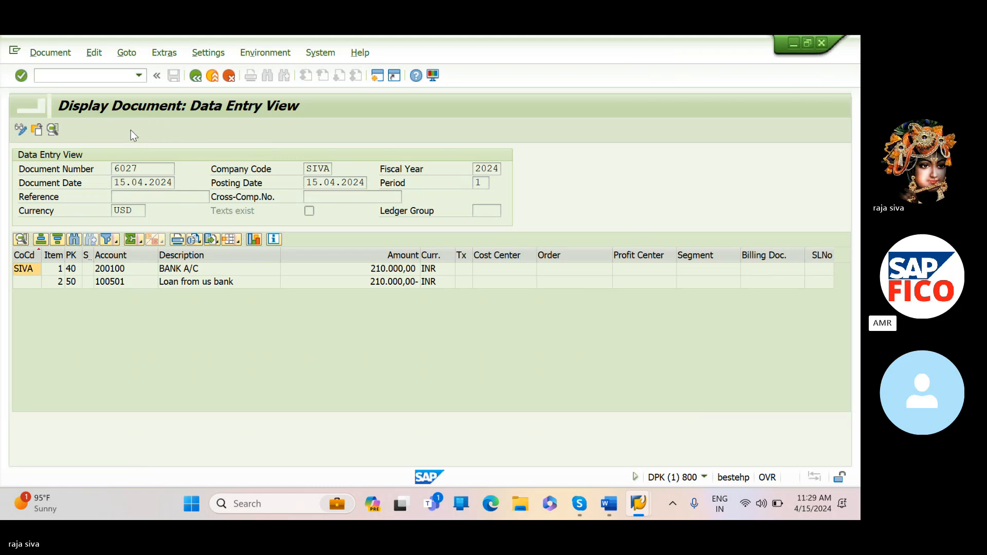
left_click(234, 322)
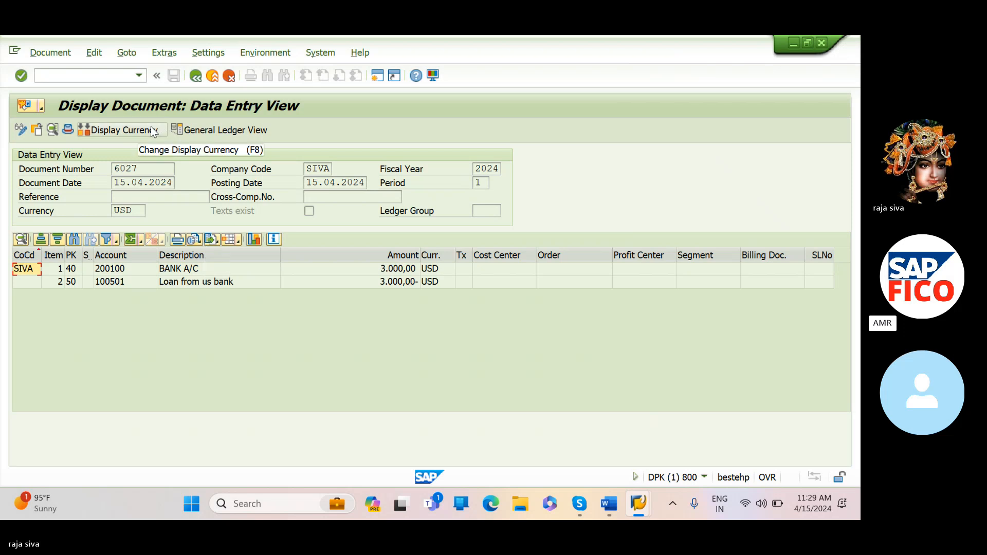
Leave the document display and open the currency exchange rates table with transaction /NOB08.
left_click(99, 71)
type("/N")
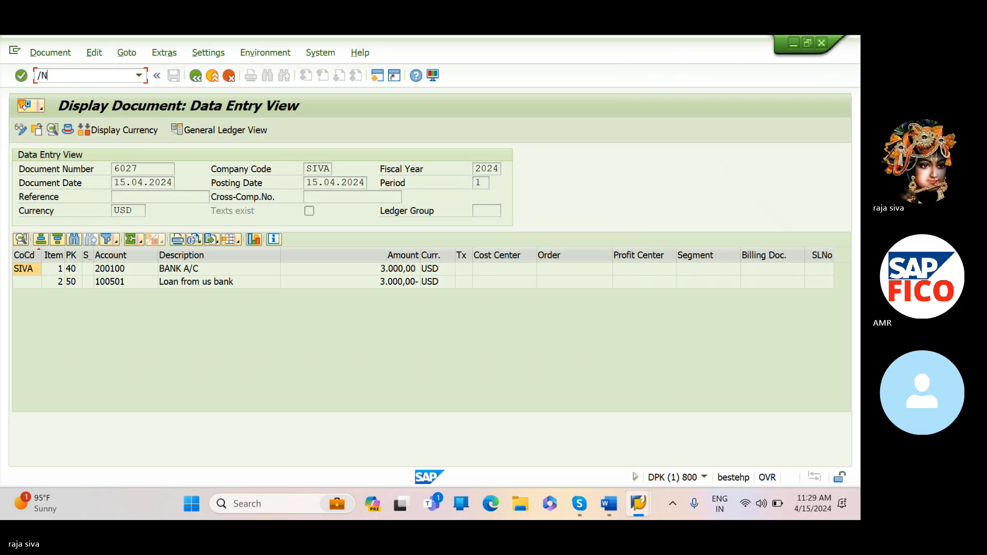
type("OB08")
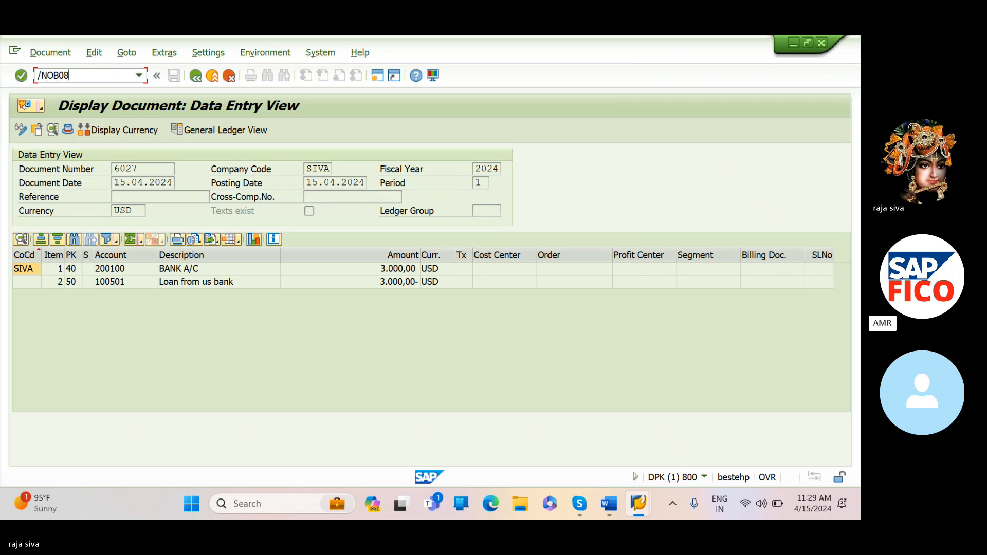
key("Return")
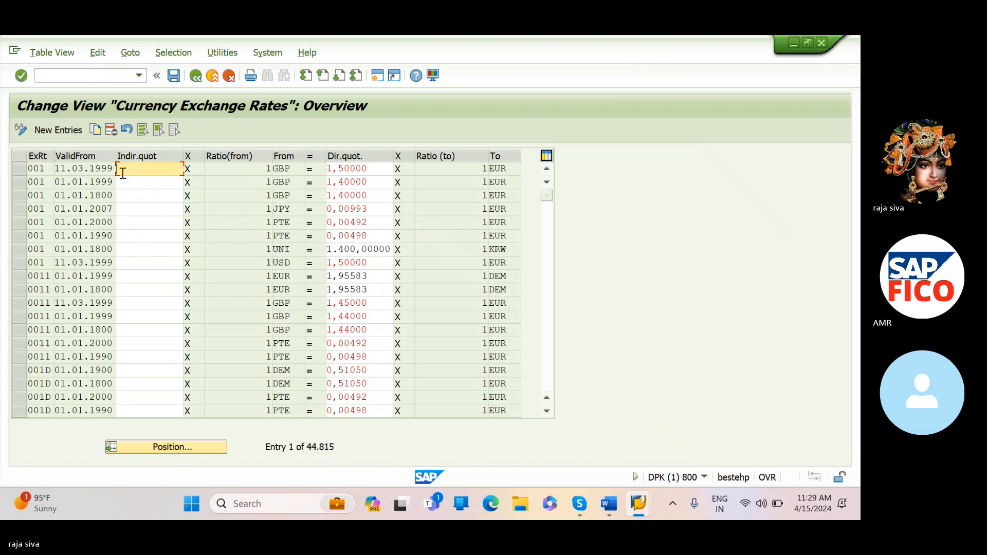
Position the exchange rates table at exchange rate type SI11.
left_click(148, 447)
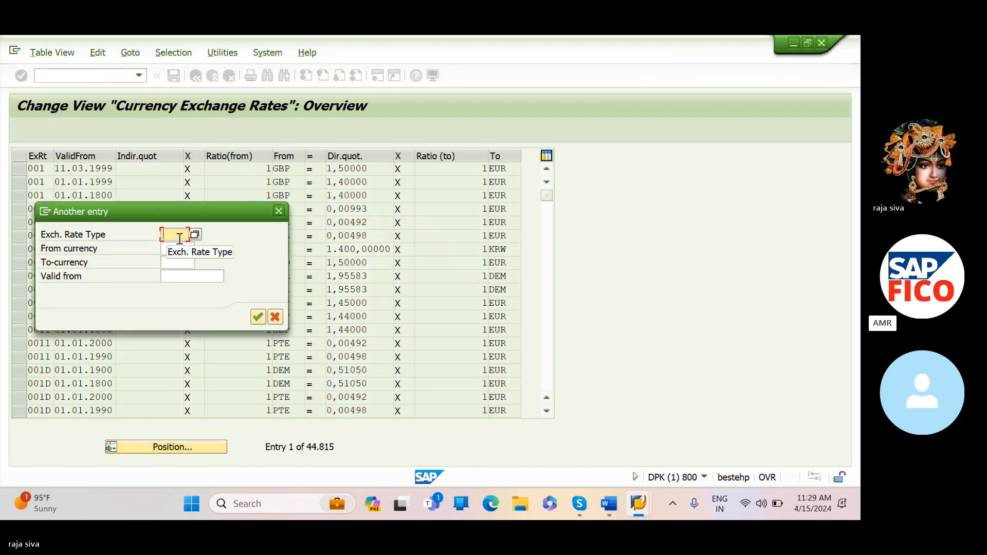
type("S11")
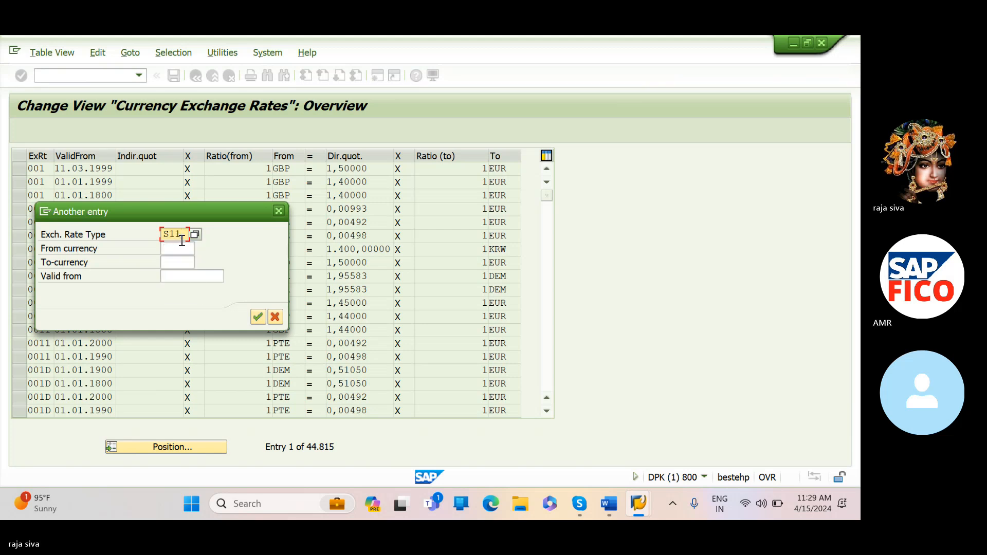
key("BackSpace")
type("I11")
left_click(258, 317)
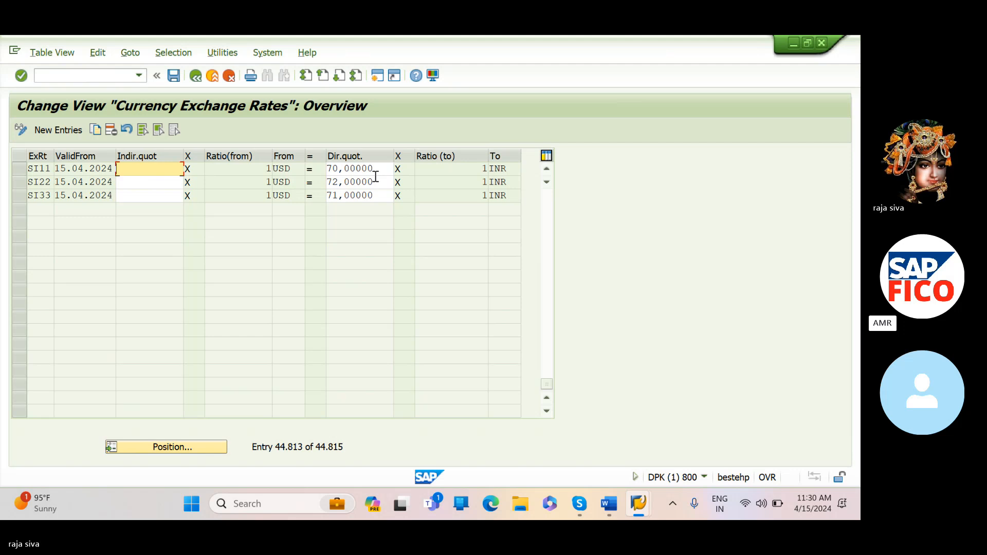
Set the SI11 USD to INR direct quotation to 73, save the exchange rates and accept the customizing request.
left_click(341, 168)
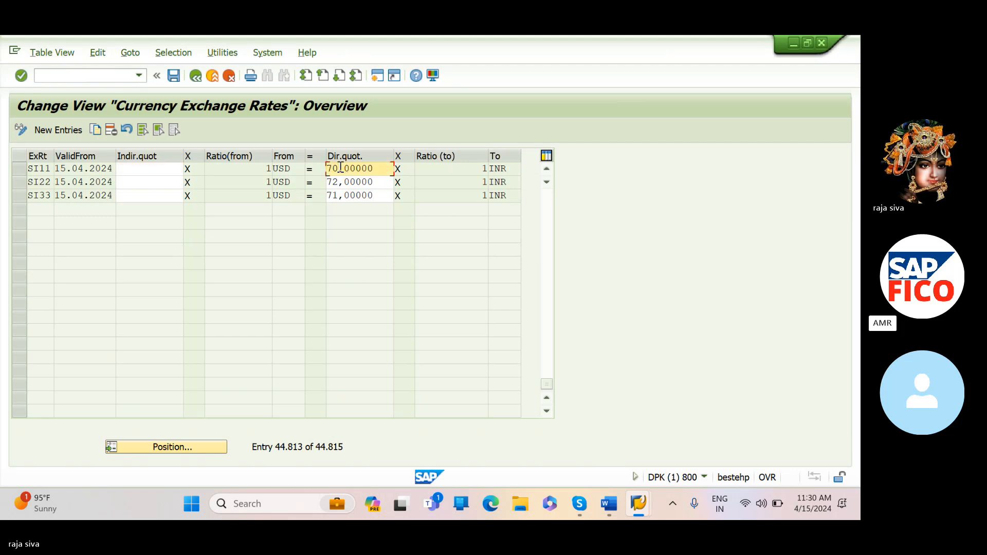
key("BackSpace")
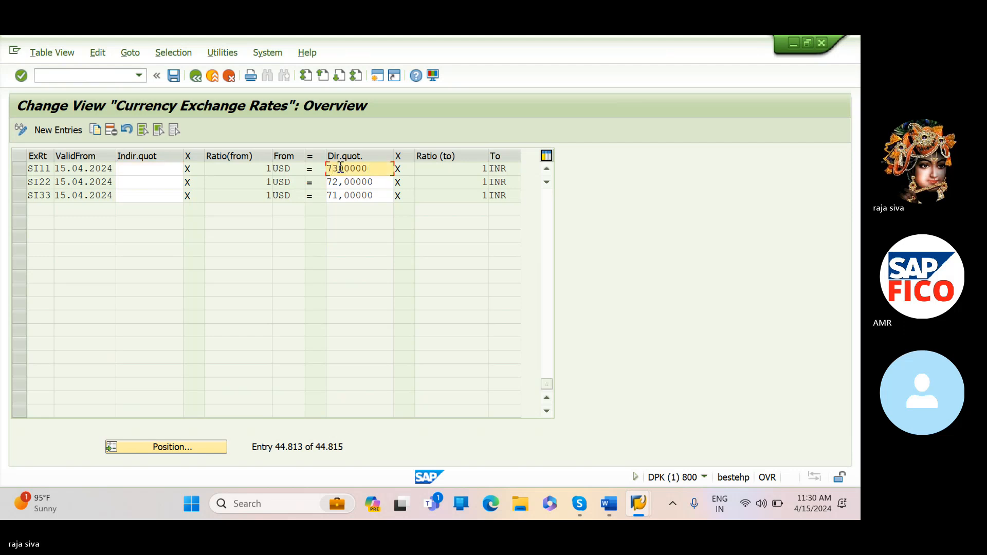
type("3")
key("Return")
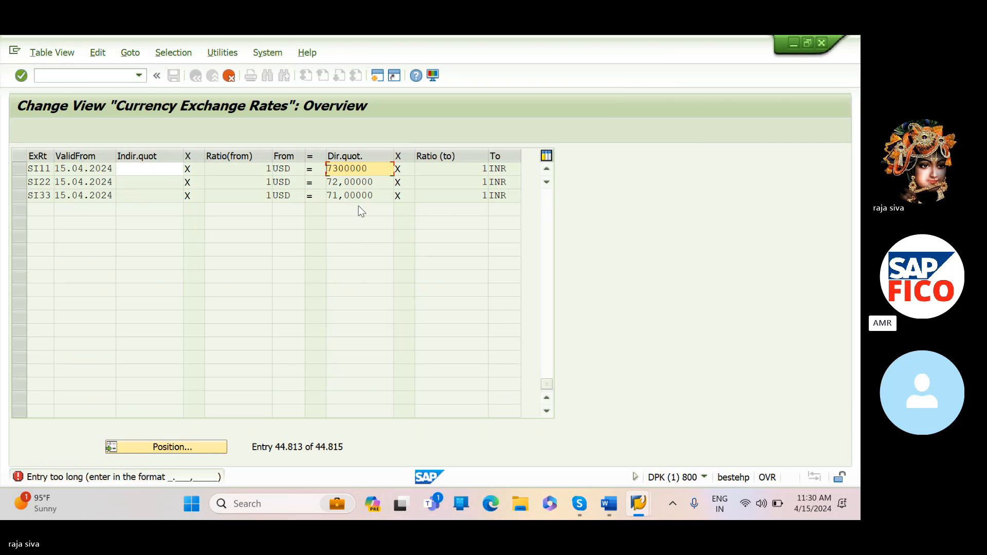
key("BackSpace")
key("BackSpace")
key("BackSpace")
key("BackSpace")
key("BackSpace")
key("BackSpace")
key("BackSpace")
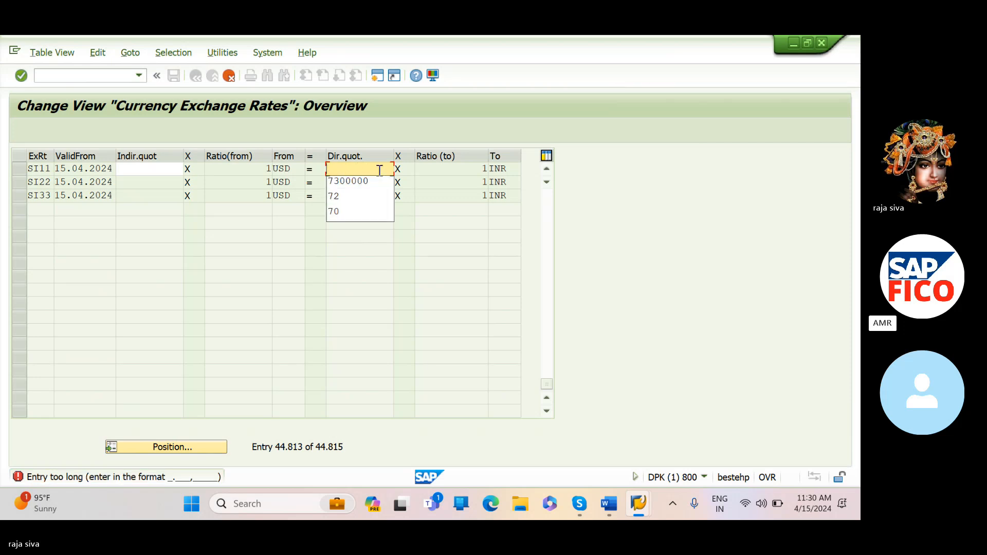
type("73")
key("Return")
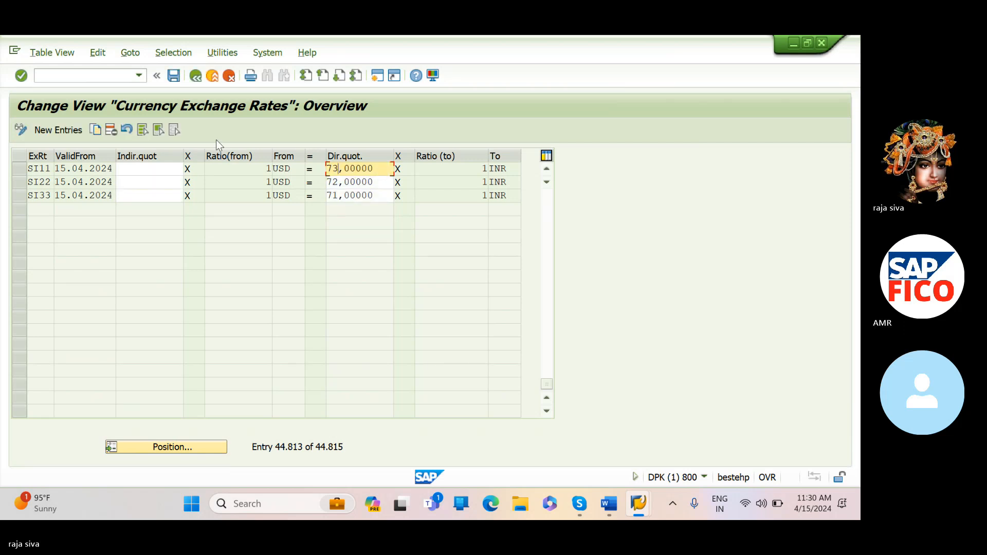
left_click(174, 76)
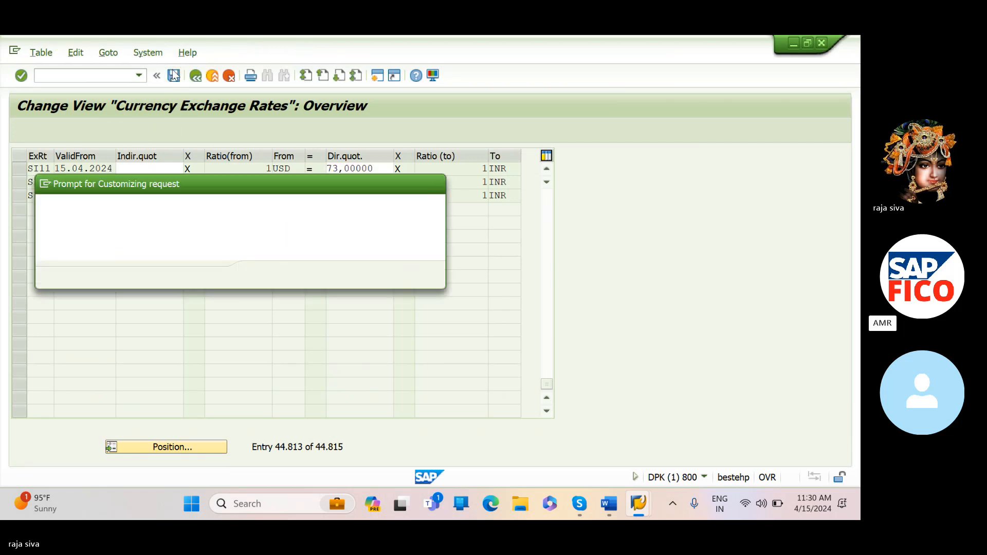
left_click(259, 273)
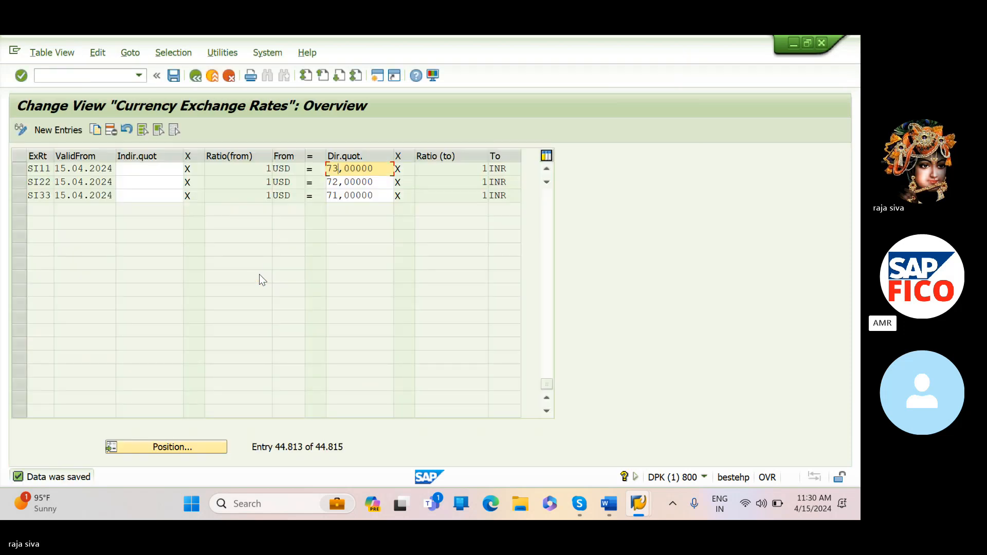
Switch to the SAP FICO ENDUSER notes in Word, check the transaction code for foreign currency valuation, and return to SAP.
left_click(118, 80)
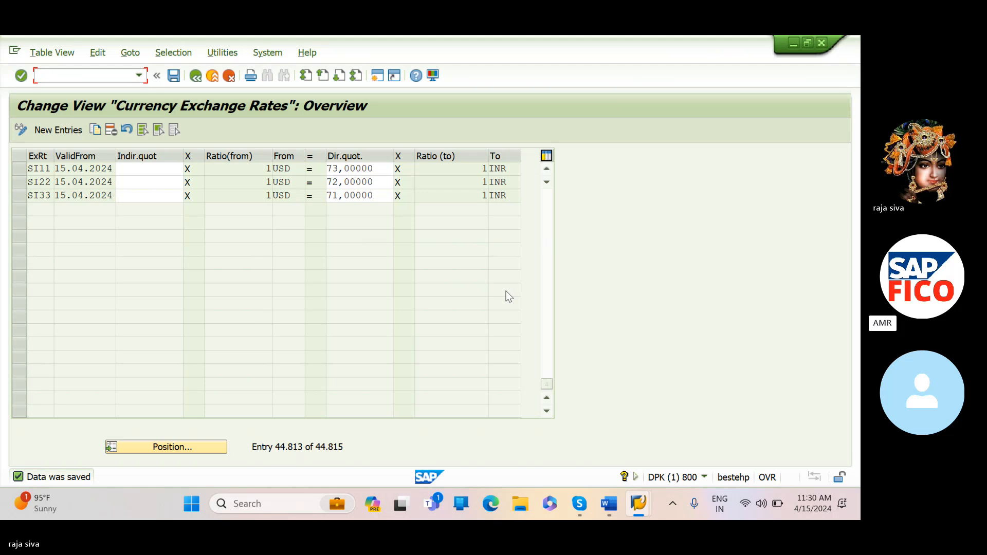
left_click(607, 509)
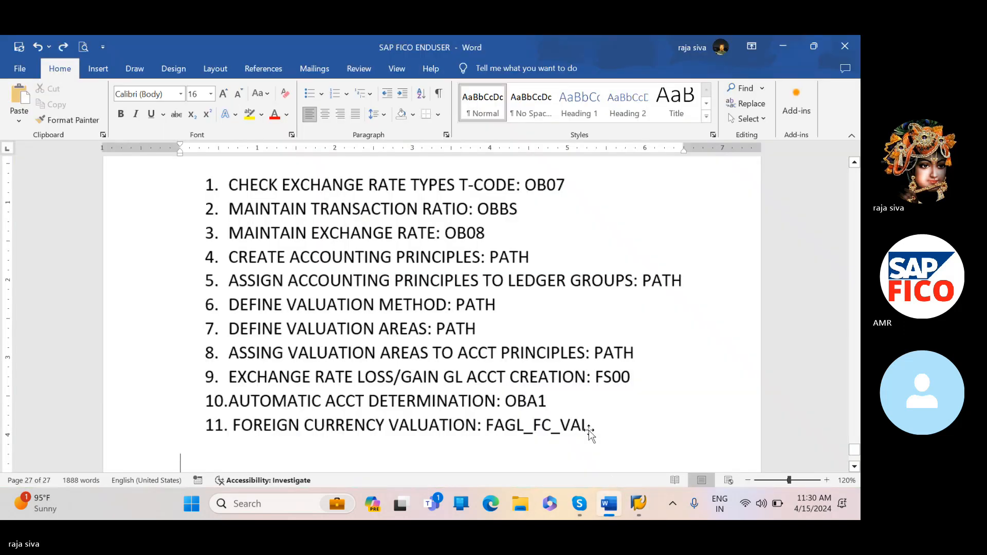
left_click(487, 421)
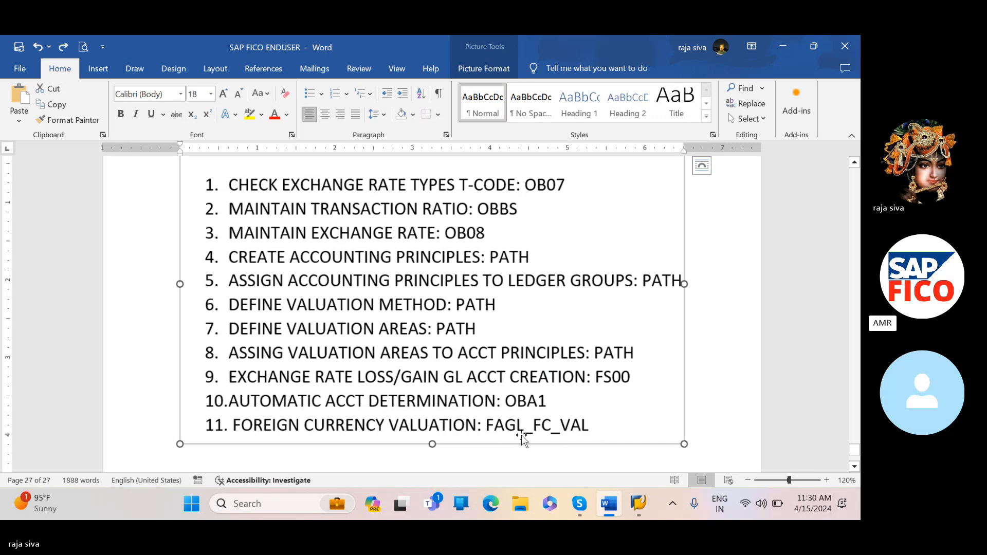
left_click(607, 509)
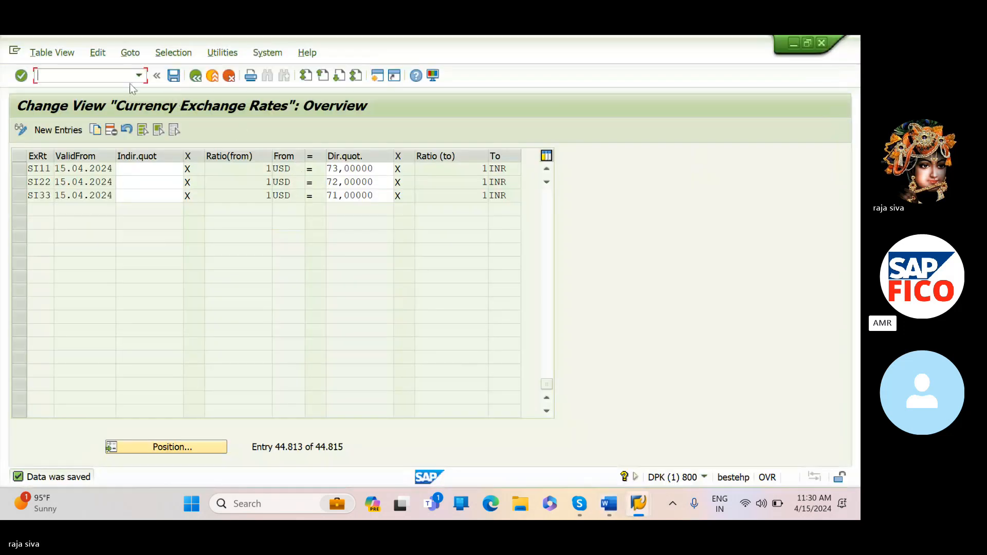
Return to SAP Easy Access and start the foreign currency valuation with transaction FAGL_FC_VAL.
type("/n")
key("Return")
type("F")
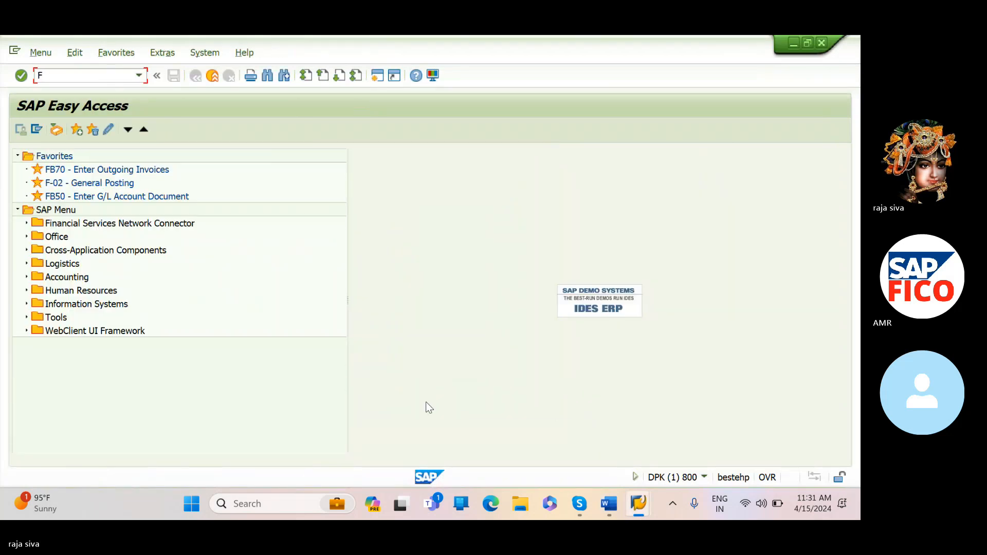
left_click(598, 504)
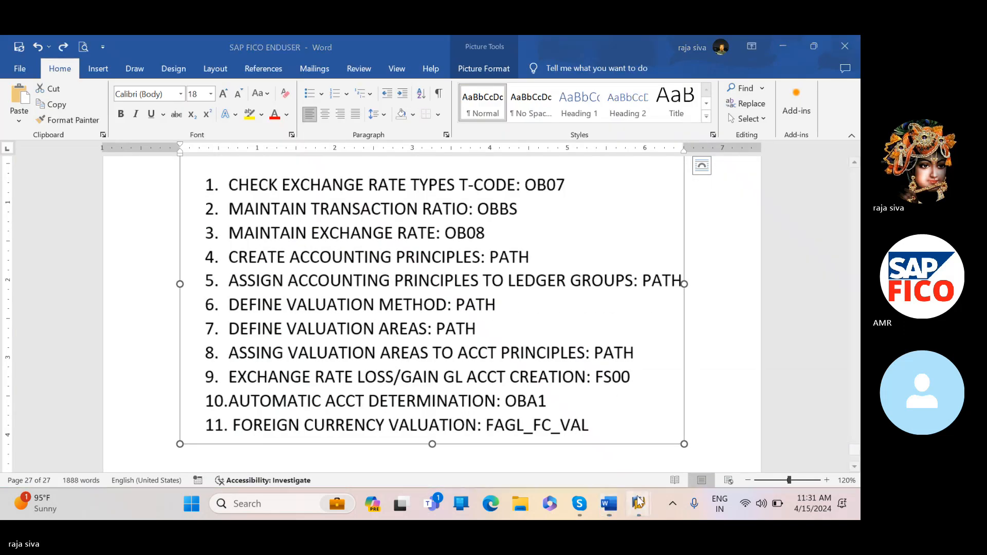
mouse_move(639, 504)
left_click(626, 446)
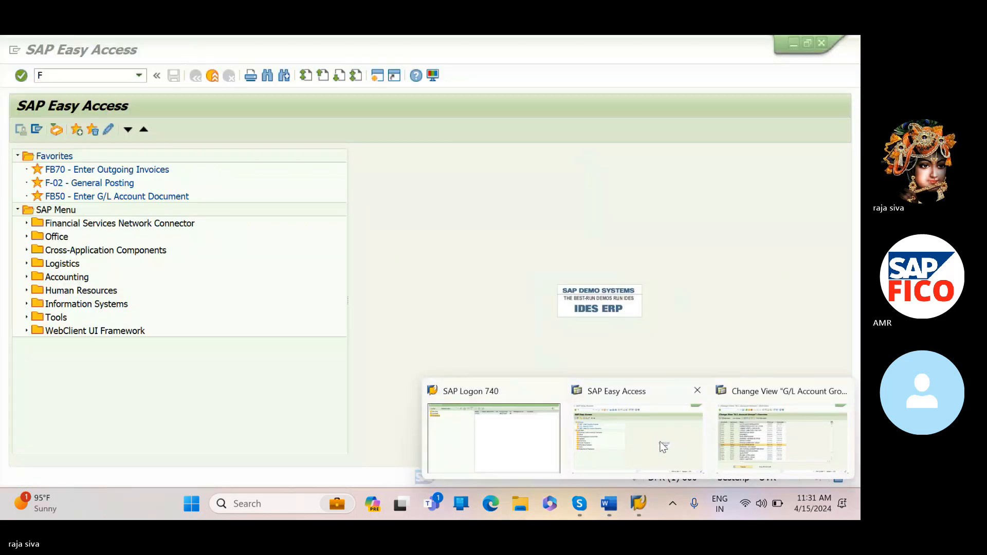
type("A")
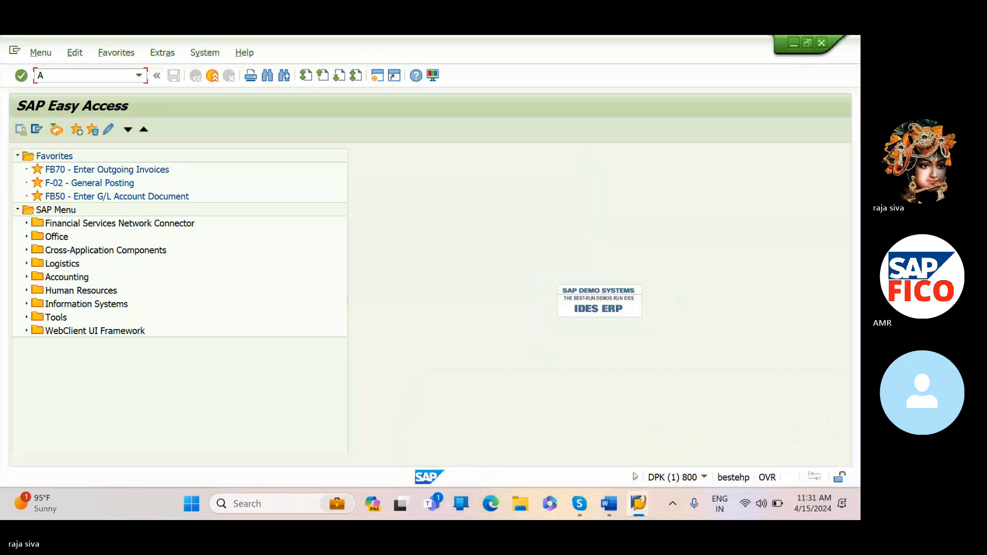
key("BackSpace")
type("FAGL_FC_V")
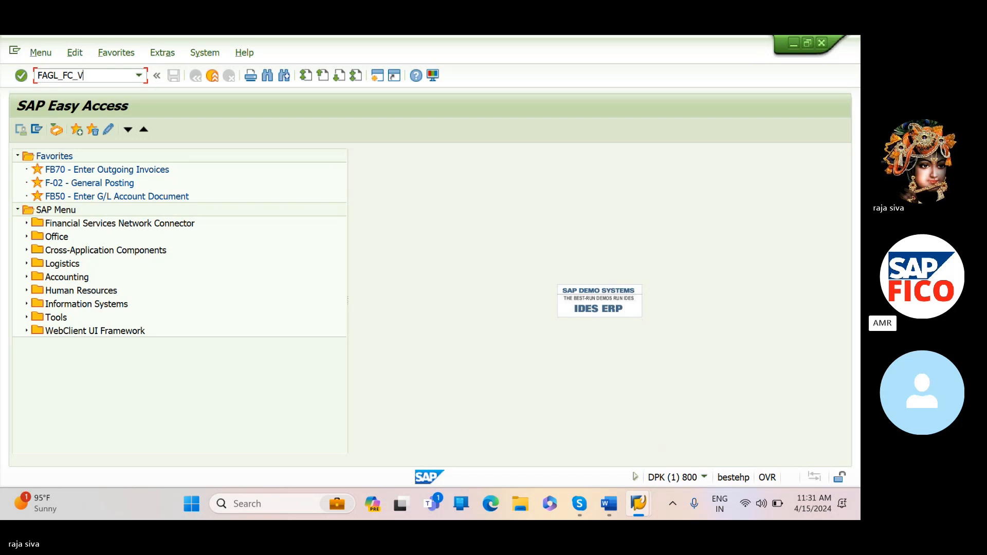
type("AU")
key("BackSpace")
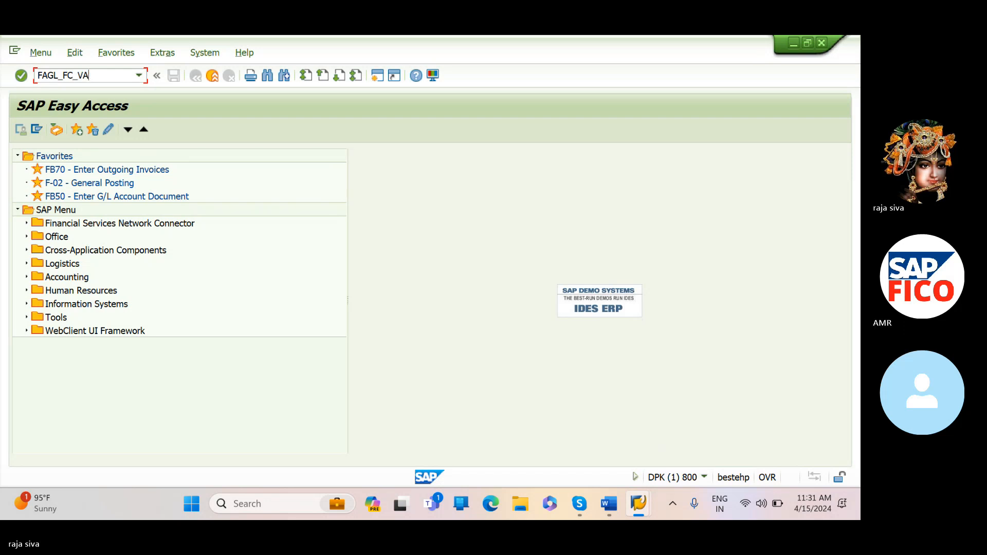
type("L")
key("Return")
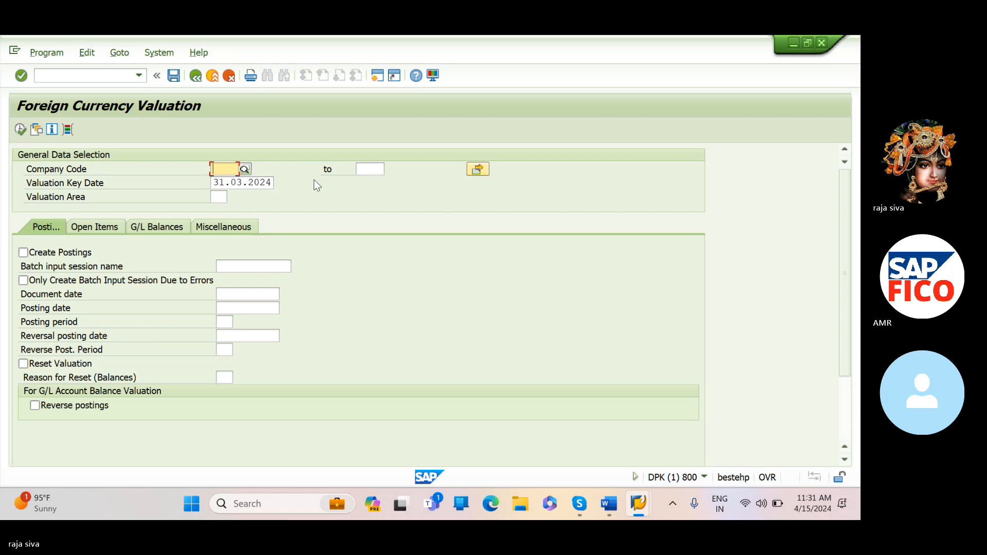
Set the valuation's company code to SIVA, the valuation key date to 31.04.2024 and the valuation area to S1.
type("SIVA")
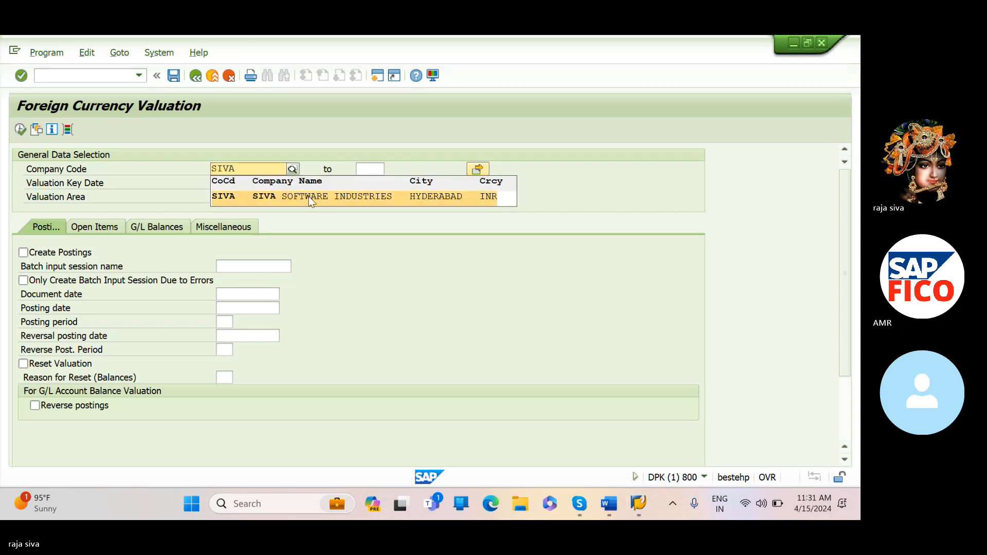
left_click(225, 196)
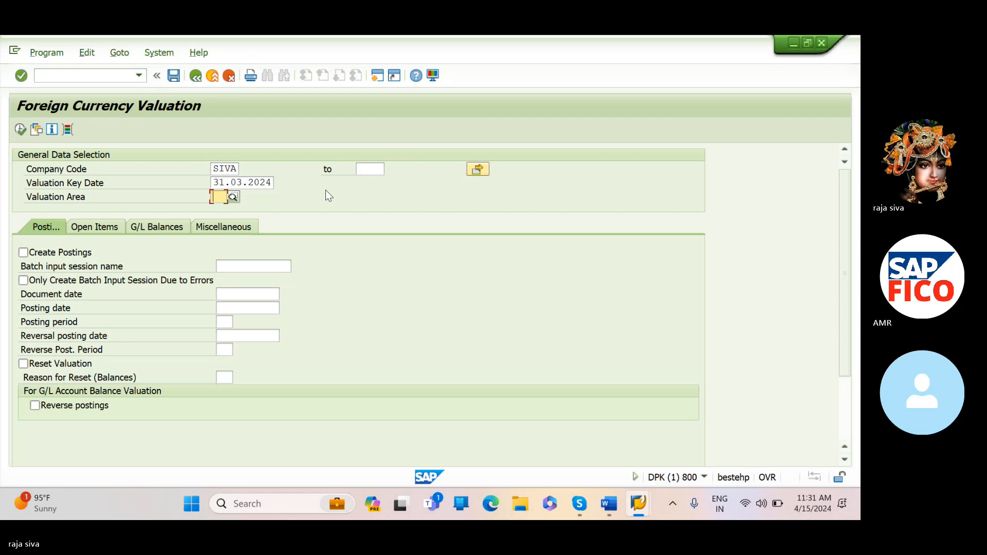
left_click(243, 182)
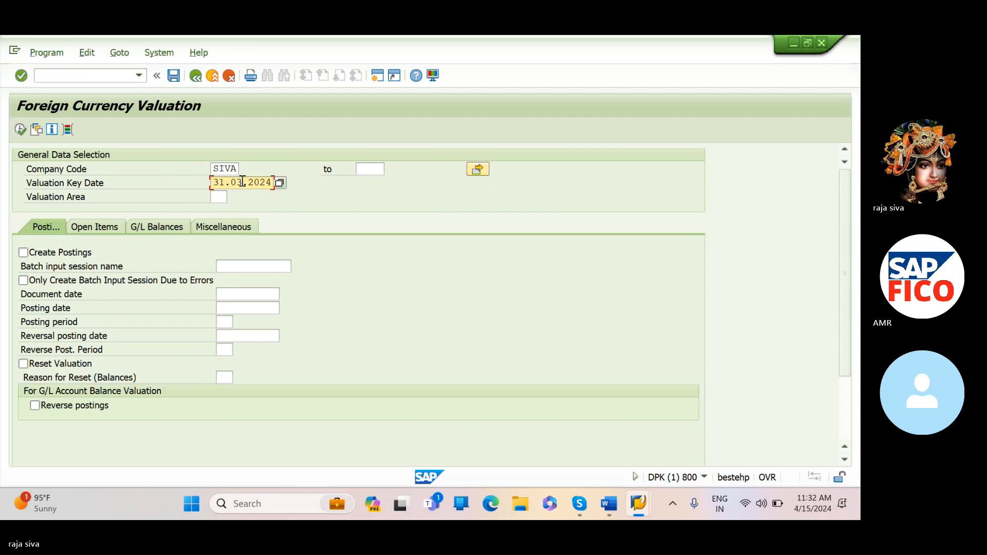
key("BackSpace")
type("4")
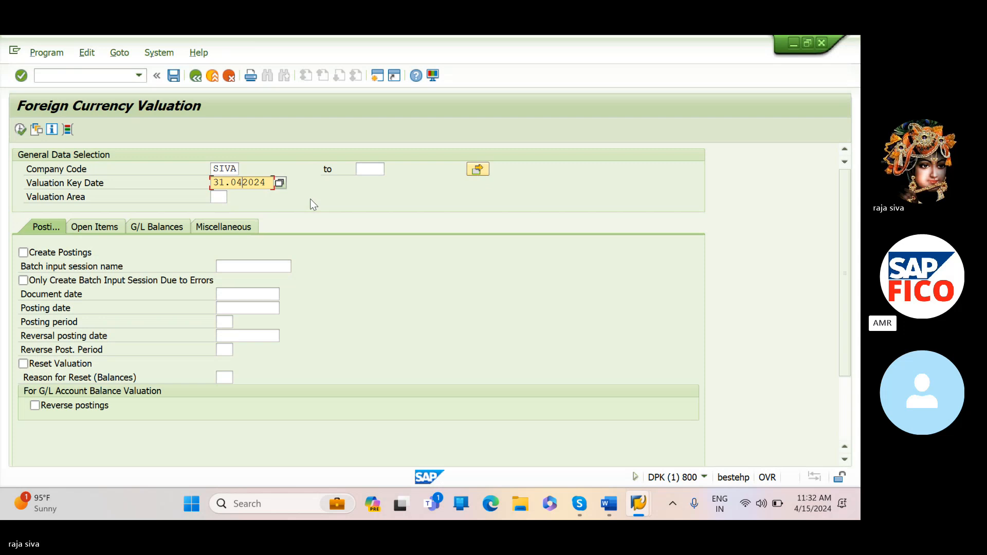
type(".2024")
left_click(219, 197)
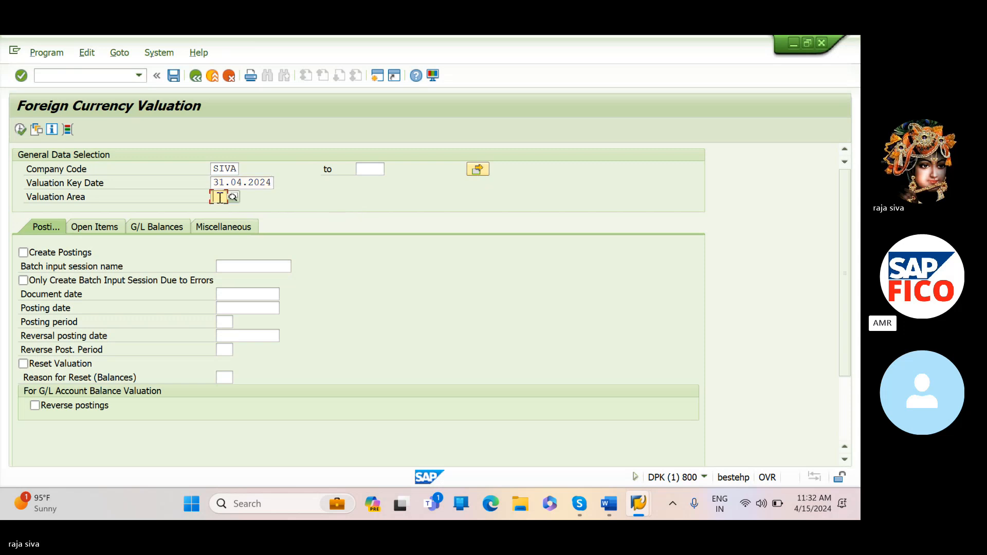
type("S1")
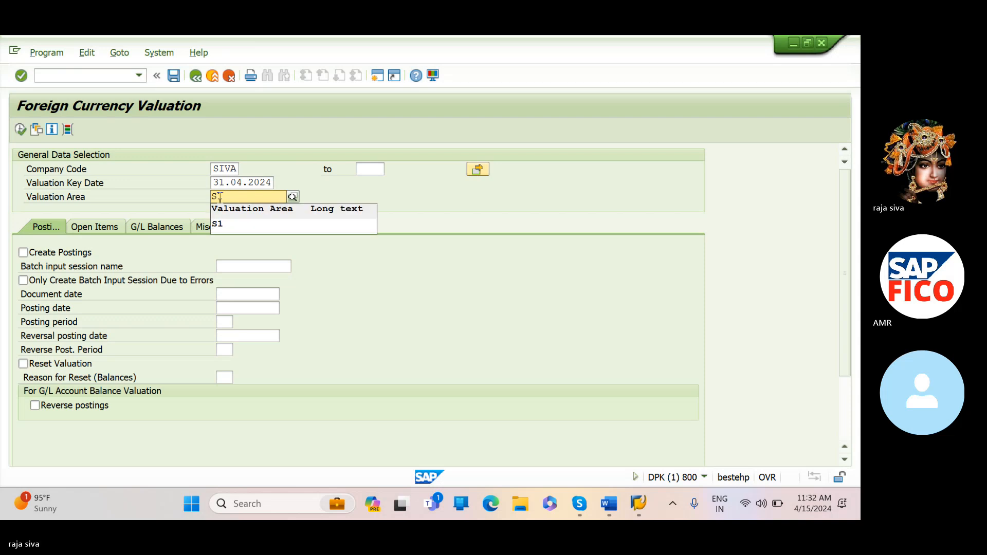
left_click(232, 222)
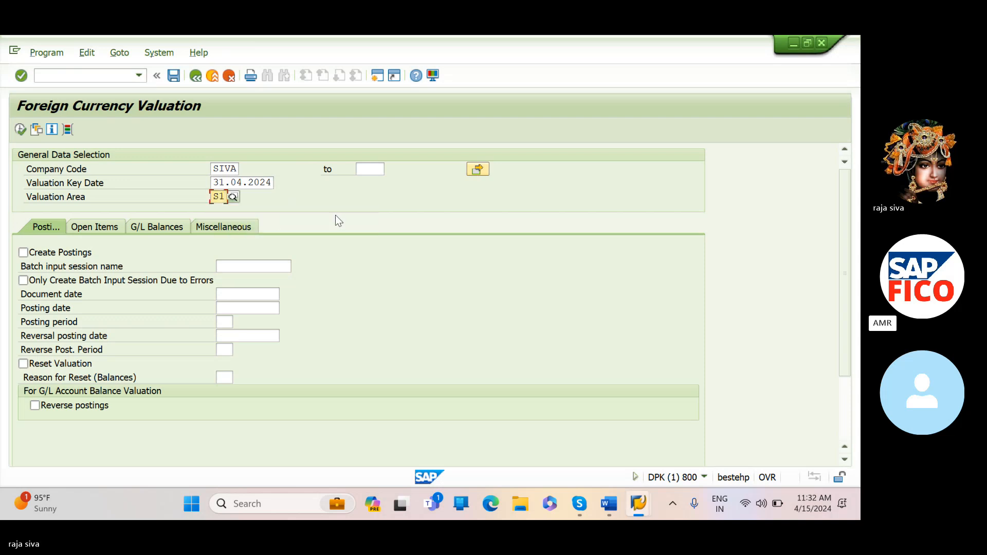
Enable Create Postings, name the batch input session SIVA_SIVA and leave Only Create Batch Input Session Due to Errors off.
left_click(23, 252)
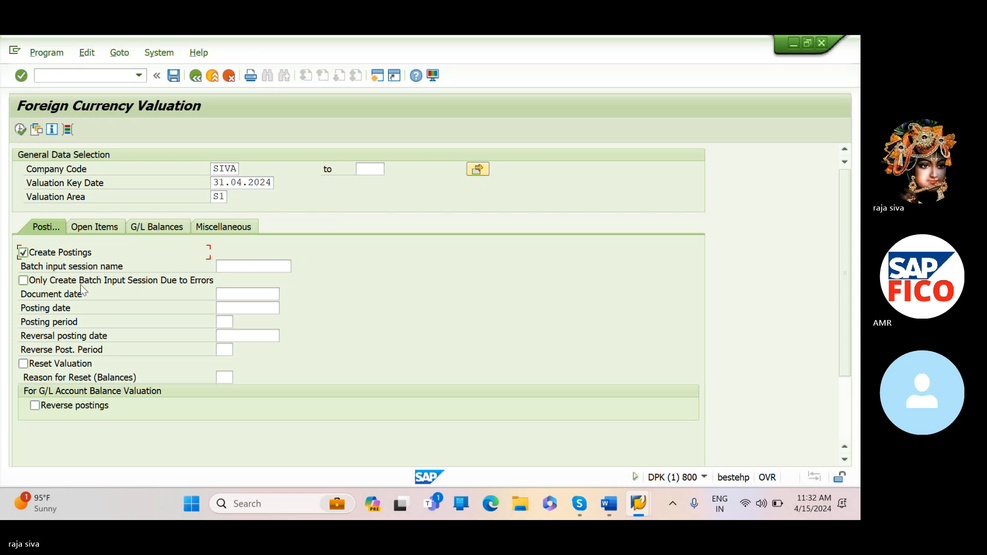
left_click(233, 291)
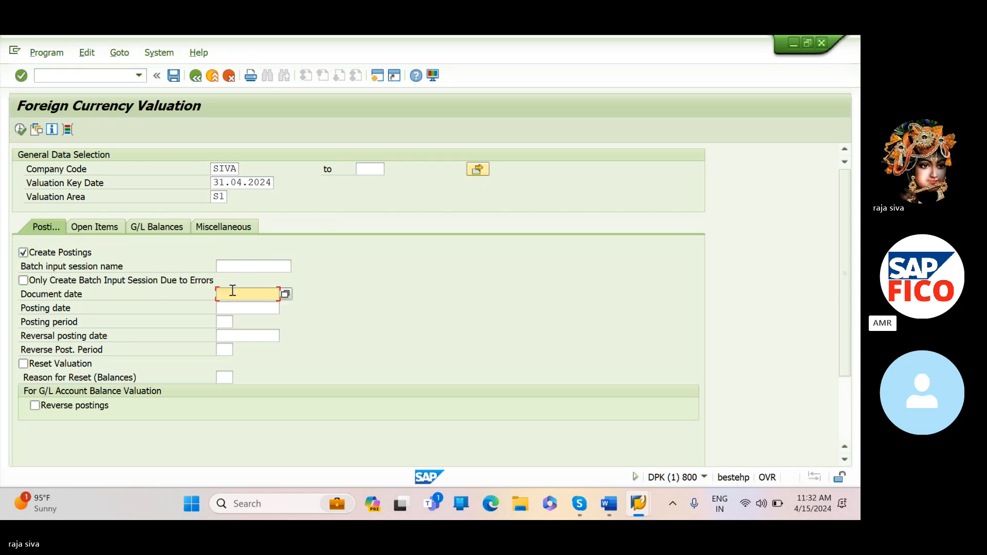
left_click(28, 278)
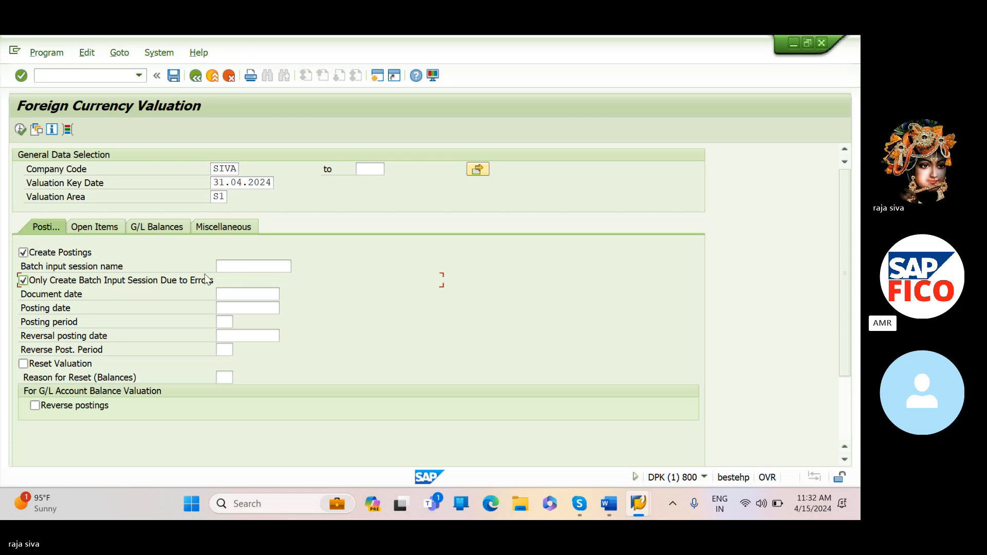
left_click(250, 267)
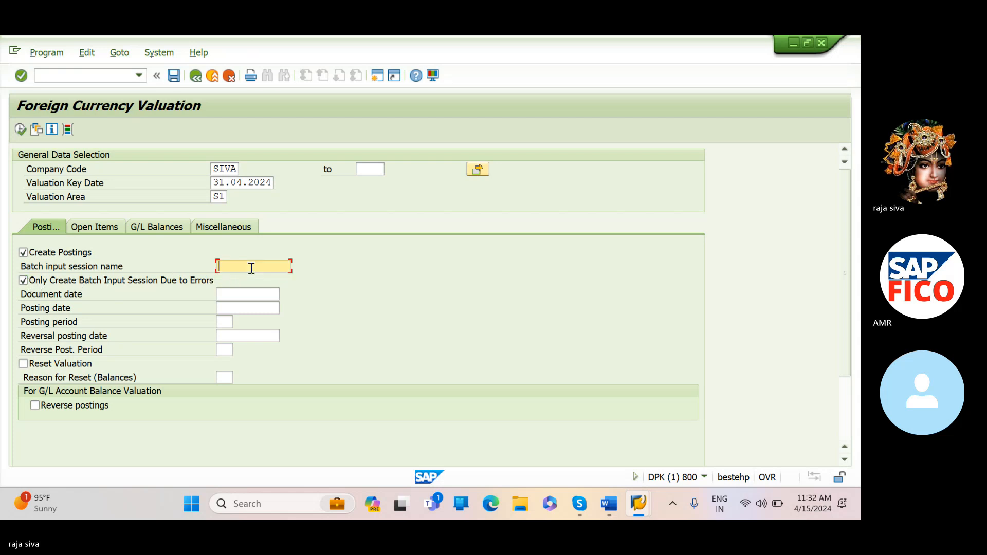
type("SIVA")
left_click(24, 282)
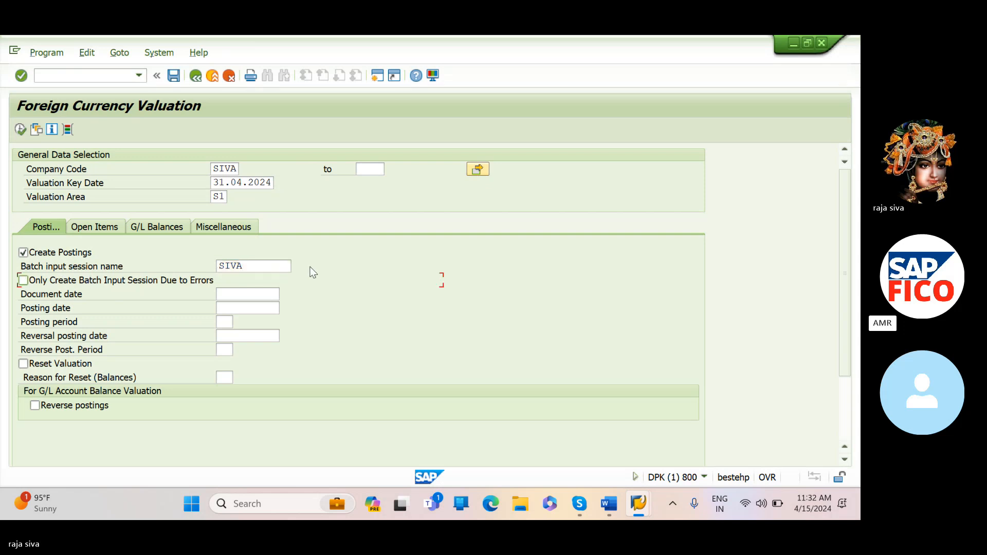
left_click(265, 266)
type("_")
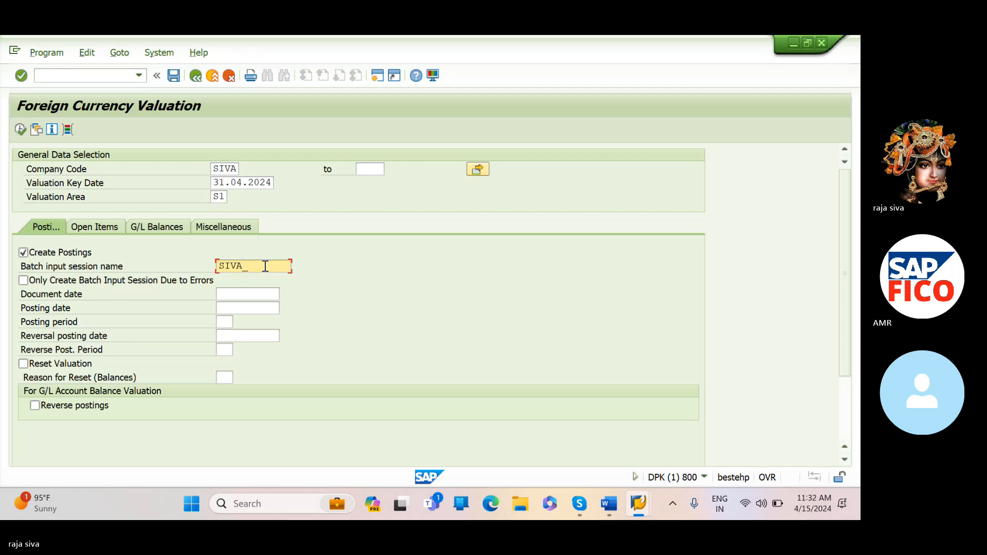
type("SIVA")
Set both the document date and the posting date of the valuation postings to 31.04.2024.
left_click(267, 294)
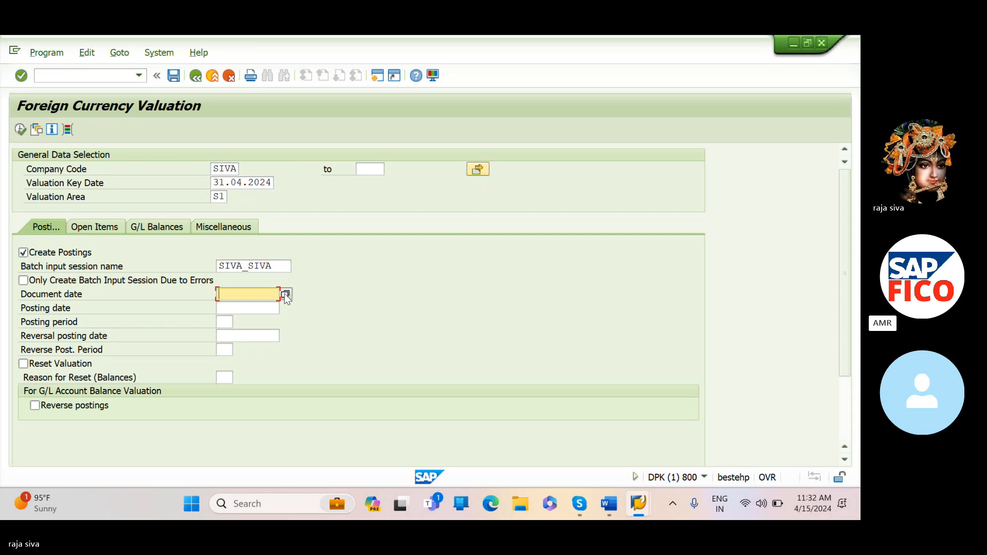
left_click(284, 295)
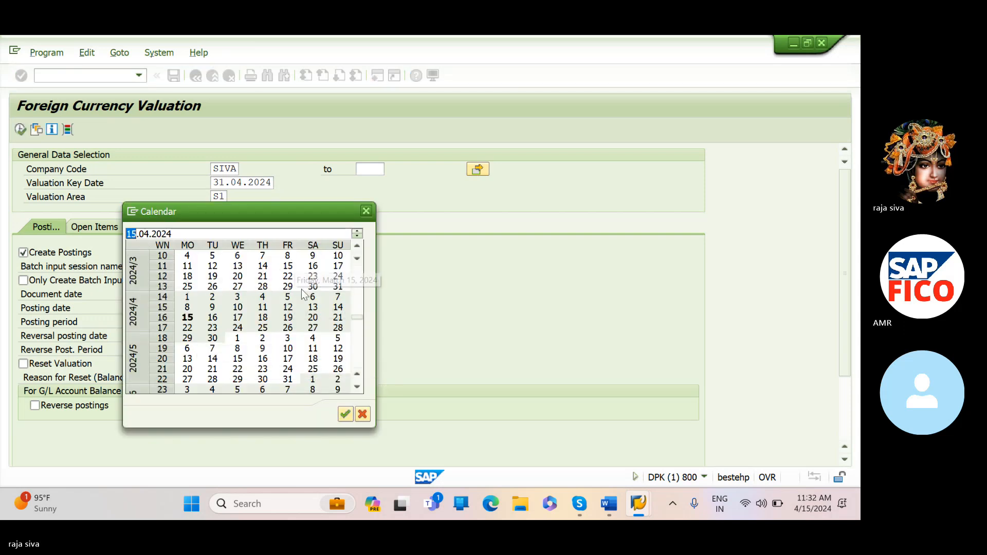
double_click(341, 287)
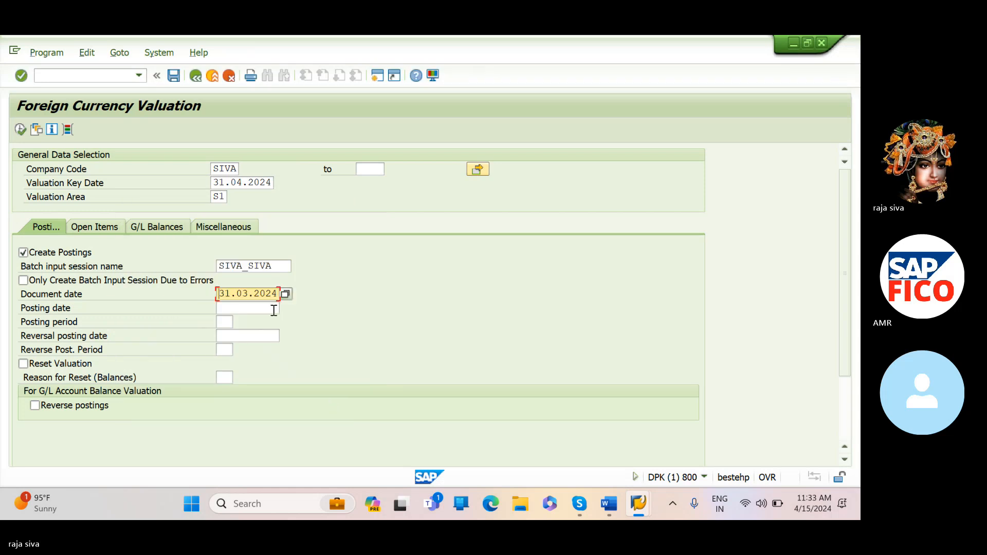
left_click(248, 294)
key("BackSpace")
type("4.2024")
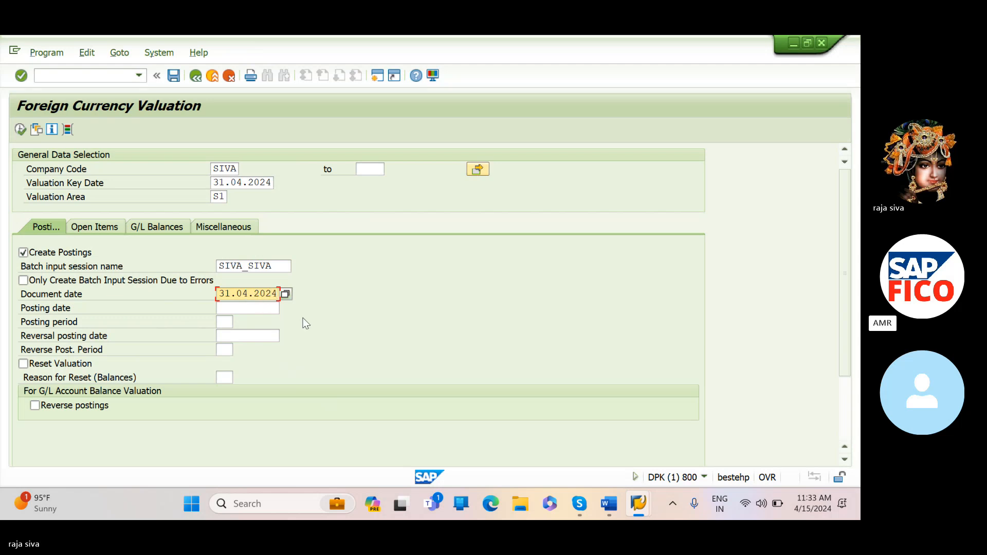
left_click(241, 306)
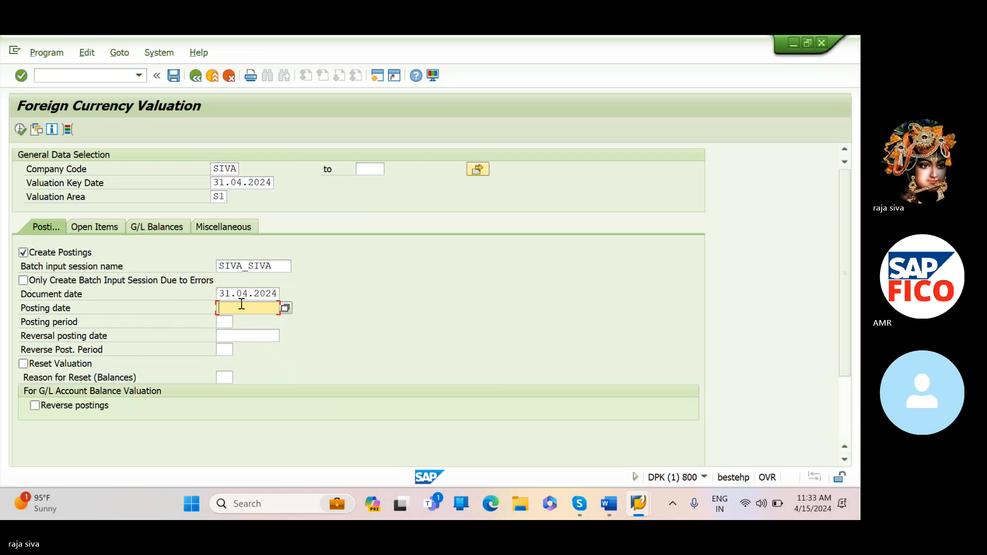
type("31.04.2024")
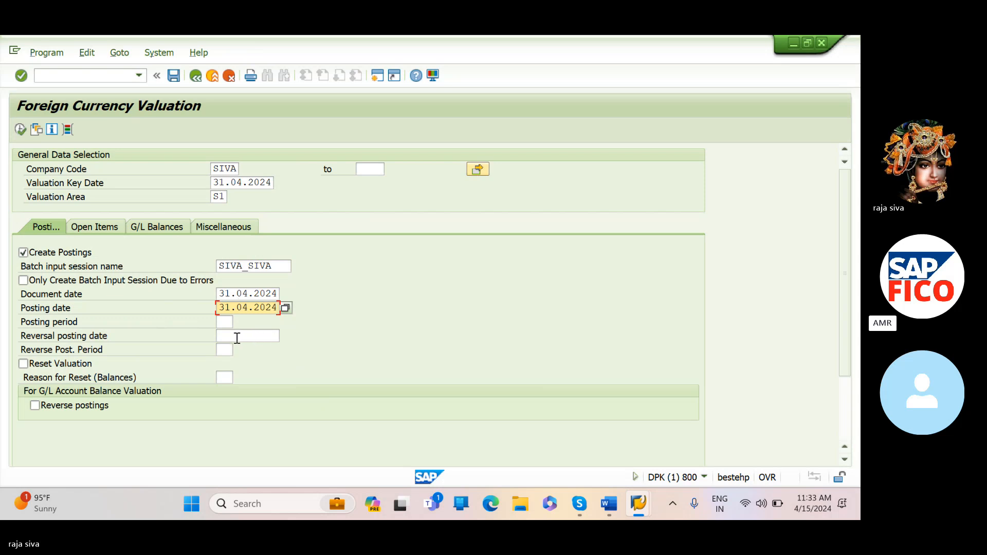
Set the posting period to 1 and leave the reversal posting date empty.
left_click(270, 335)
type("1")
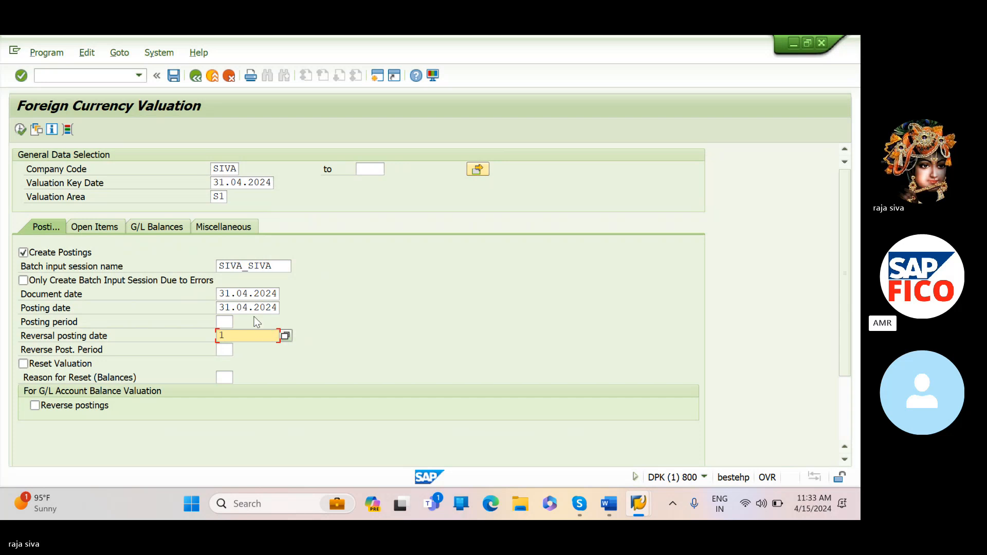
left_click(229, 322)
type("1")
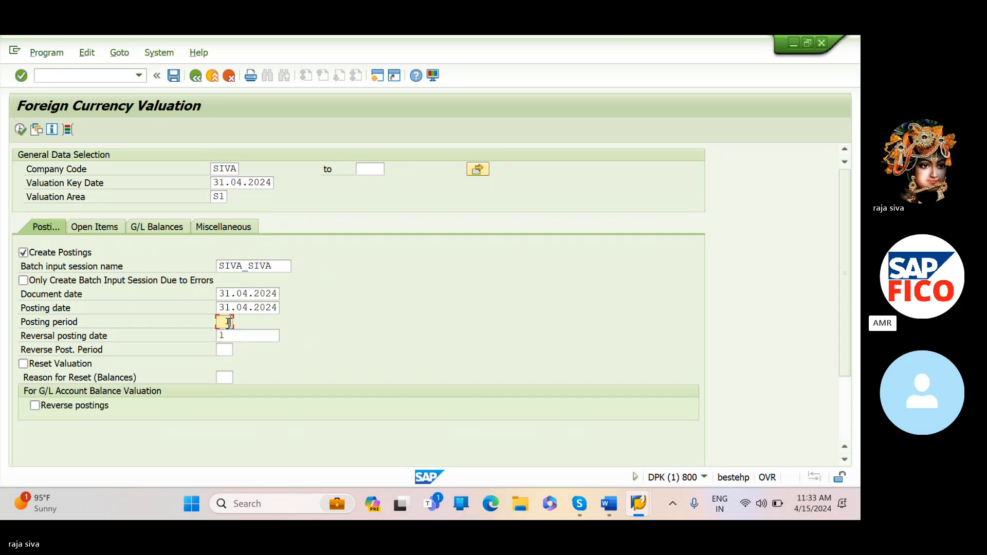
left_click(235, 341)
key("BackSpace")
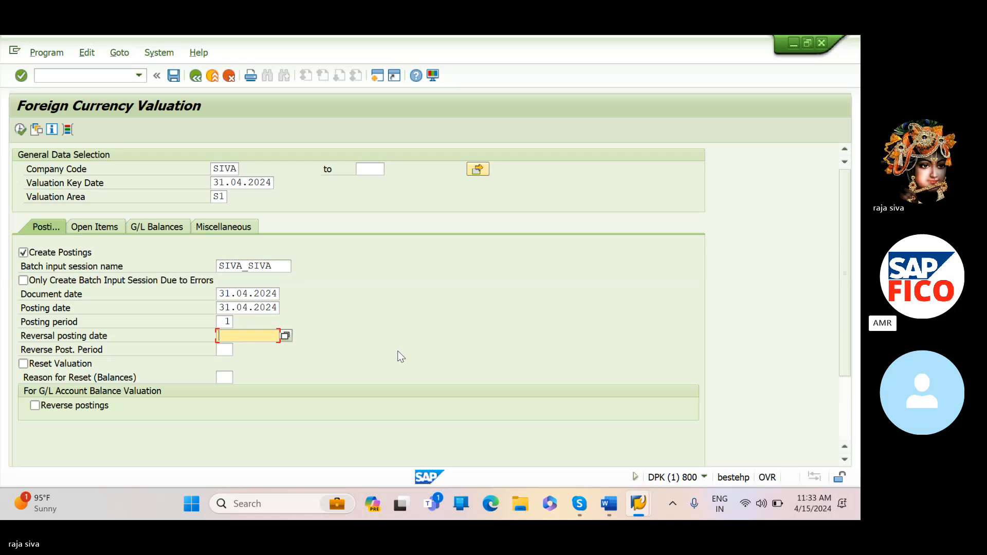
Try to save the selections as a variant, and set the valuation key date and document date to 15.04.2024.
left_click(173, 79)
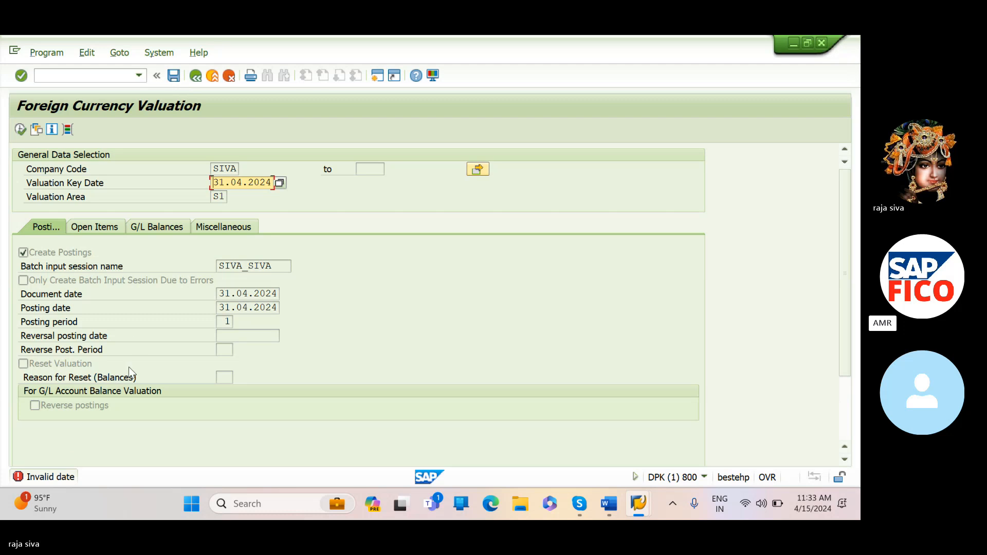
left_click(278, 184)
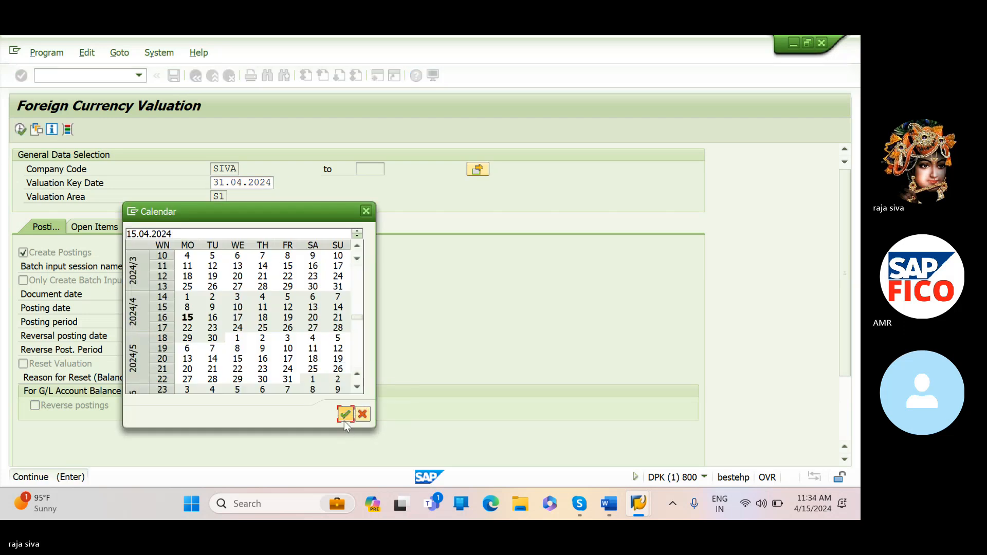
left_click(345, 420)
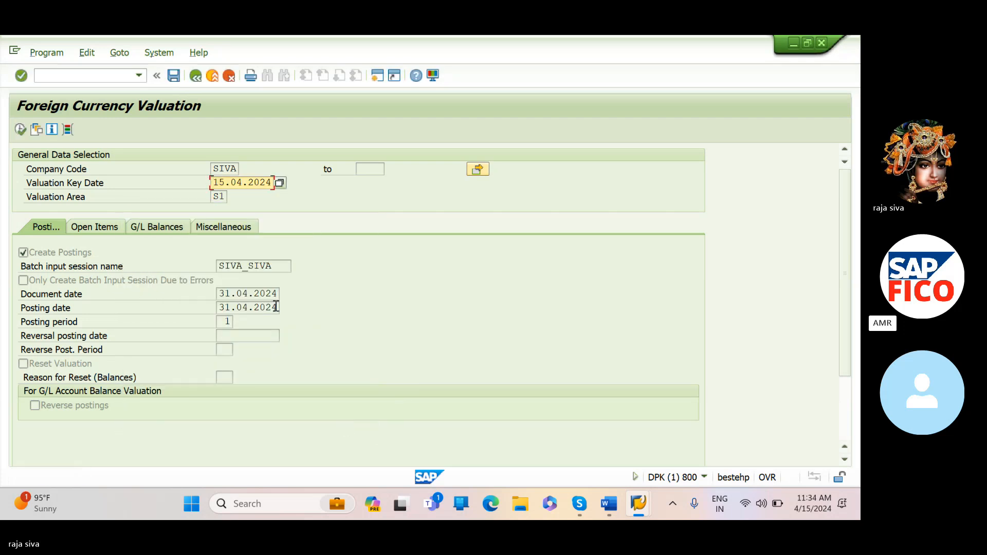
left_click(174, 75)
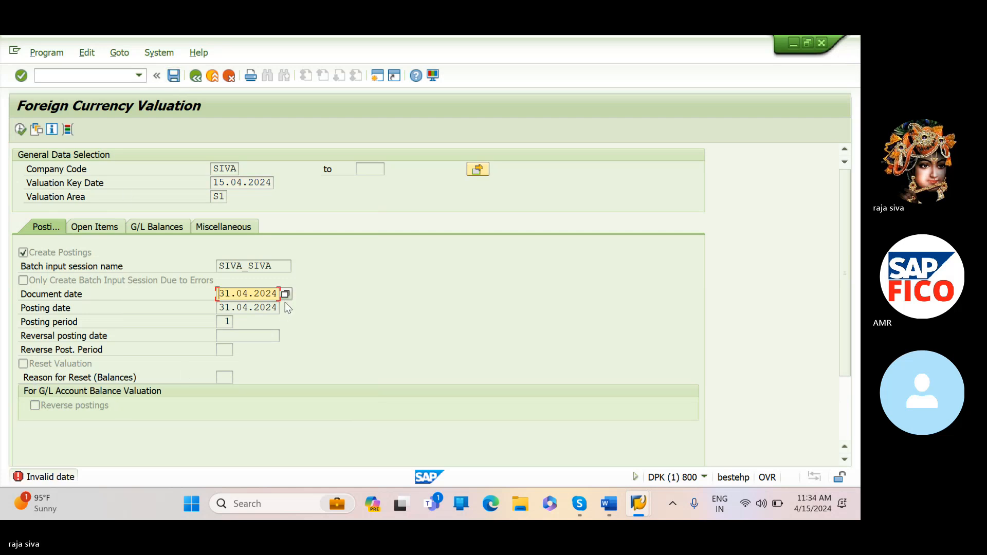
left_click(285, 293)
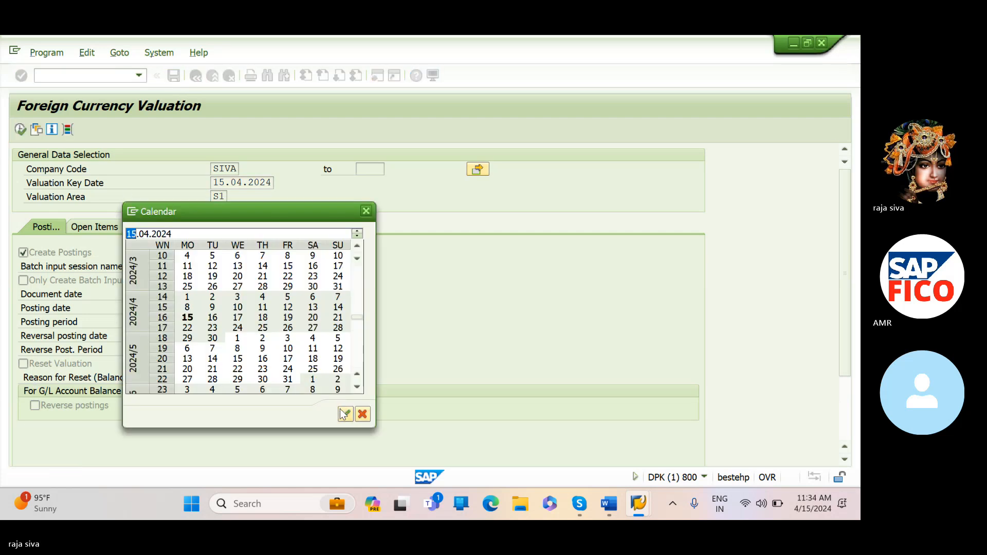
left_click(345, 414)
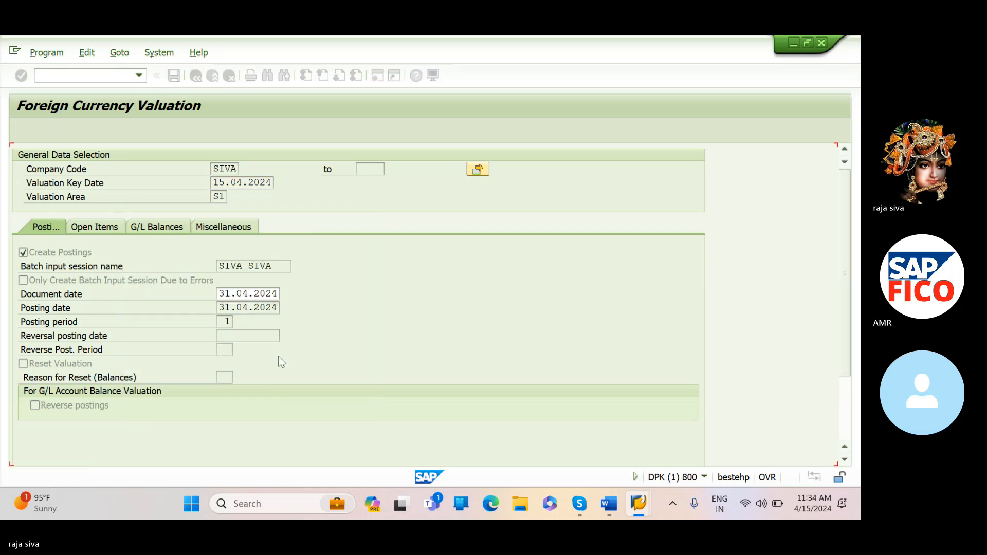
Set the posting date to 15.04.2024, and open the variant attributes for saving but go back without creating a variant.
left_click(278, 310)
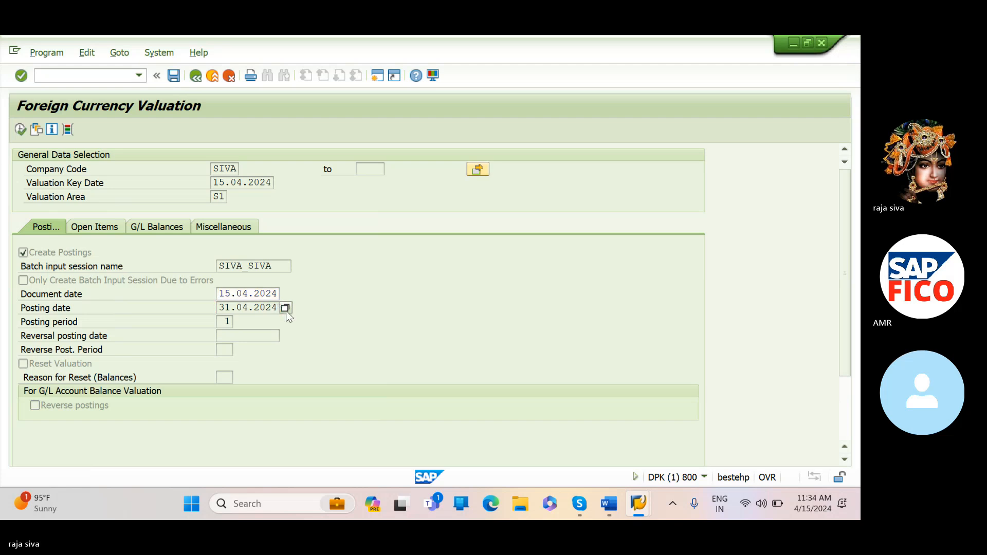
left_click(285, 307)
left_click(345, 415)
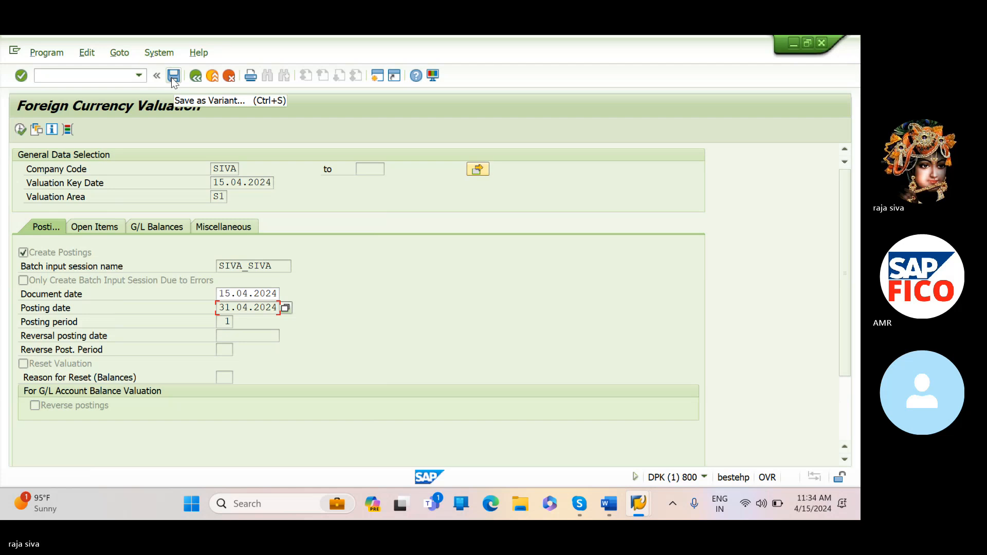
left_click(173, 76)
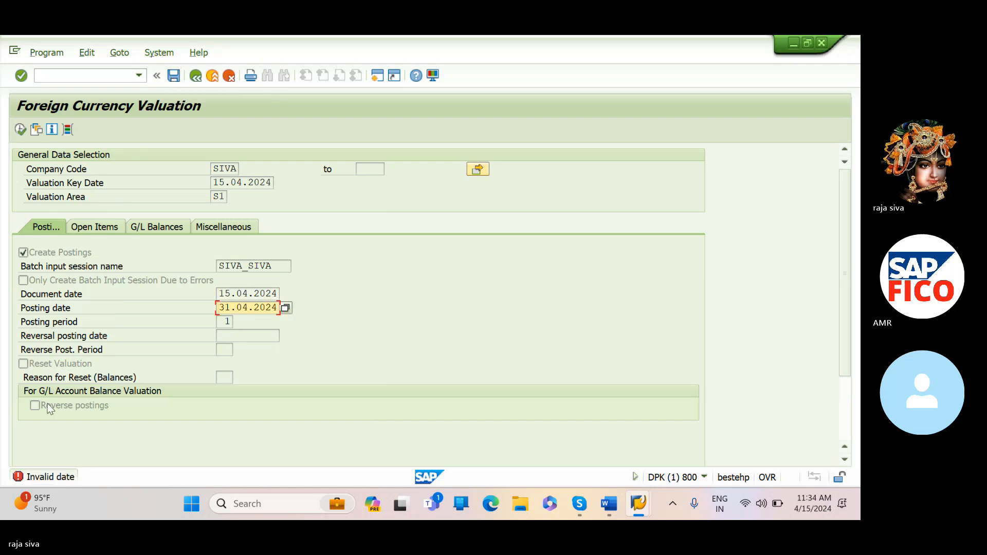
left_click(287, 308)
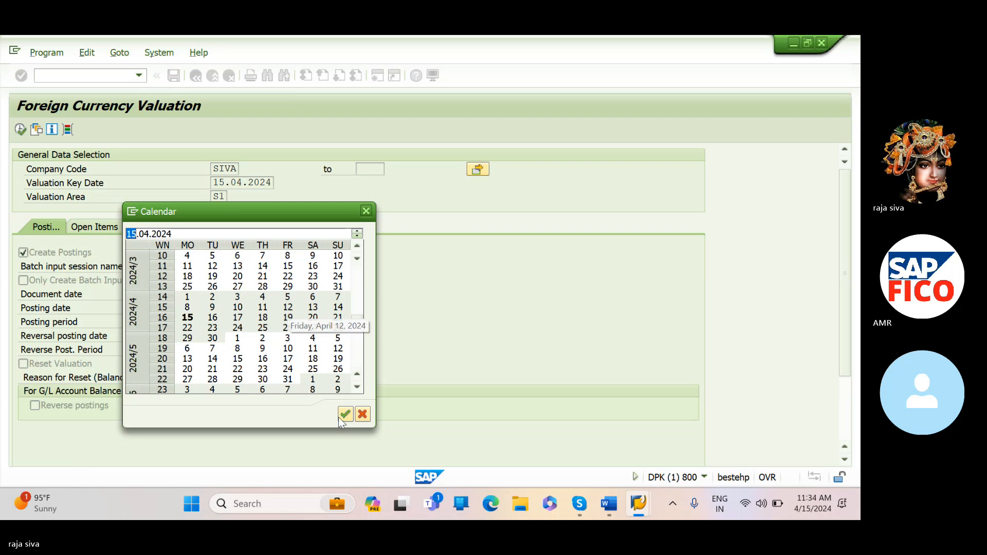
left_click(345, 414)
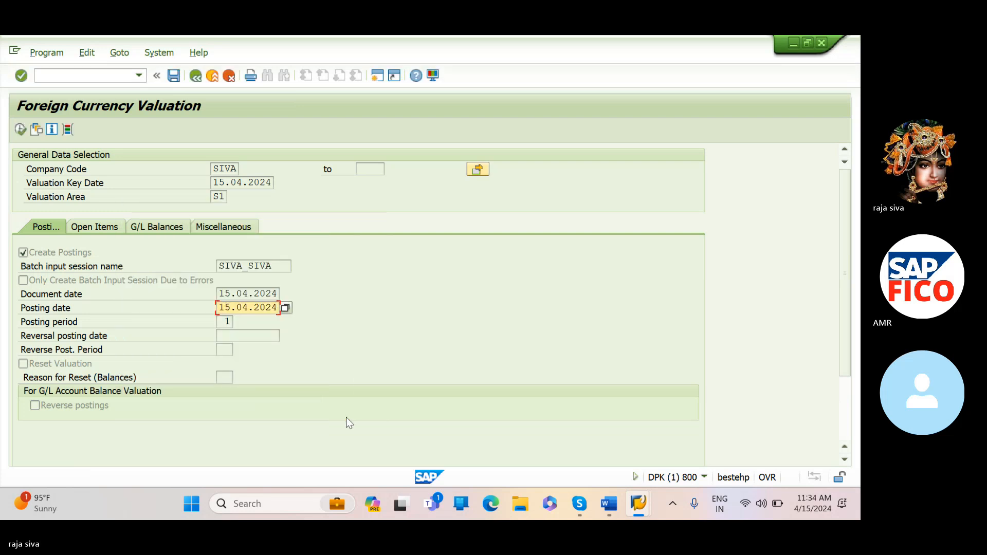
key("ctrl+s")
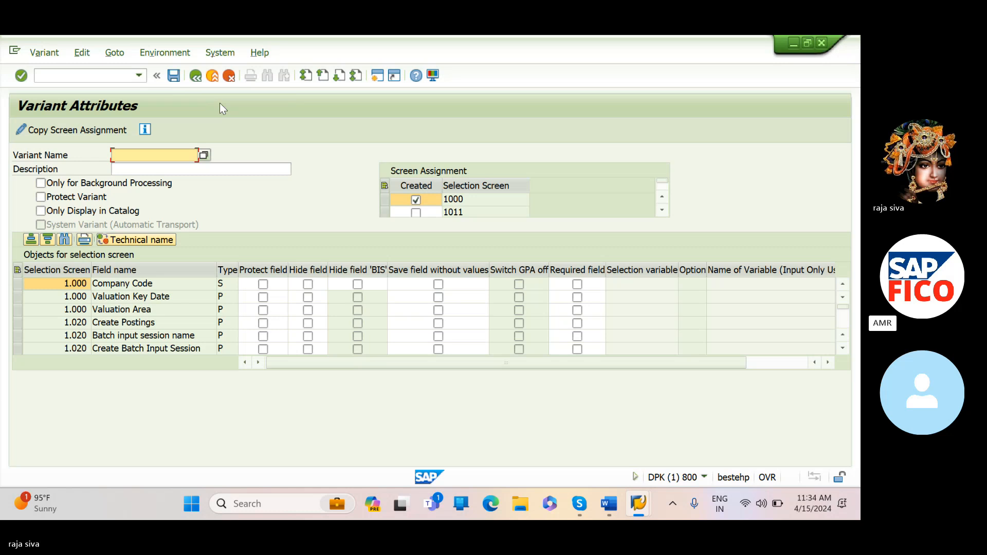
left_click(196, 76)
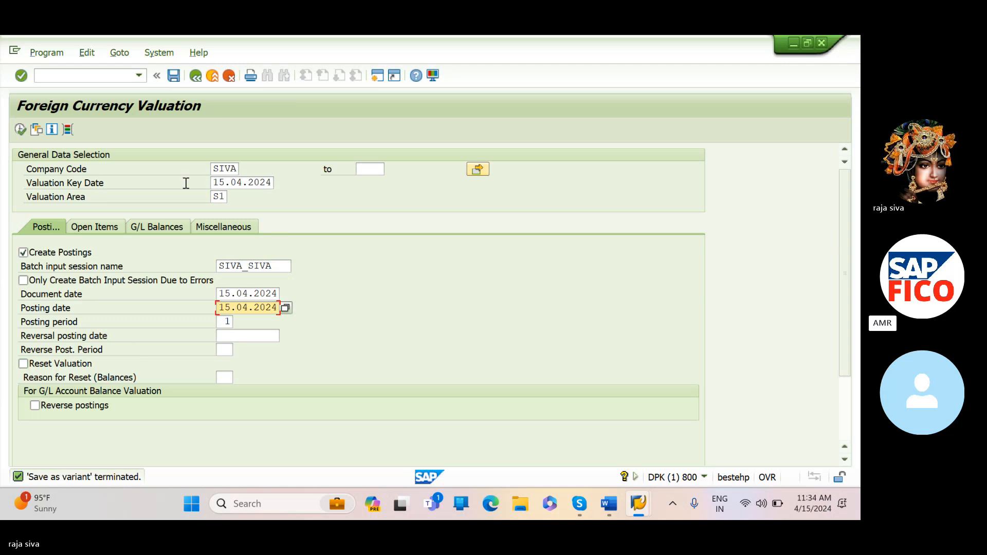
Activate valuation of G/L account balances and select the Loan from US Bank account from chart of accounts SIOC.
left_click(156, 229)
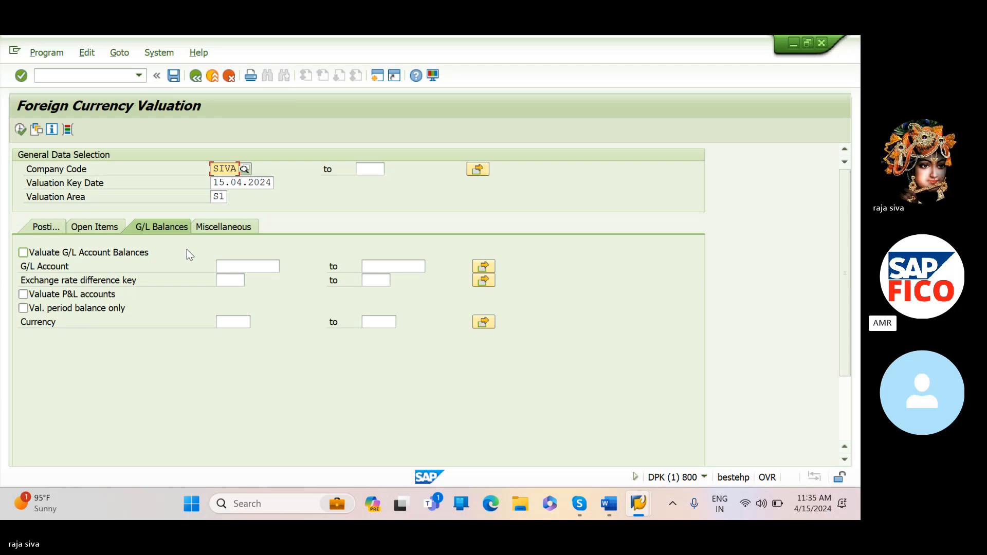
left_click(23, 253)
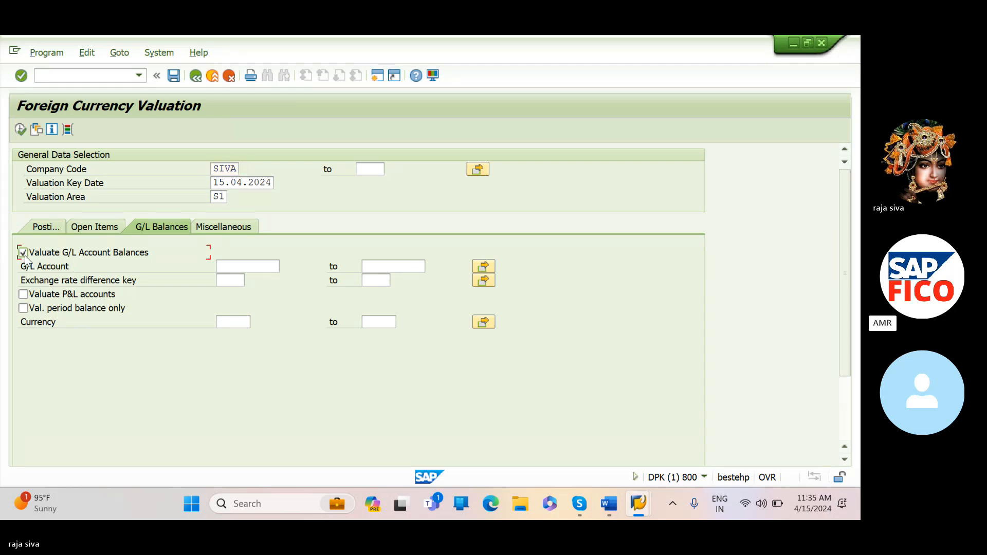
left_click(267, 267)
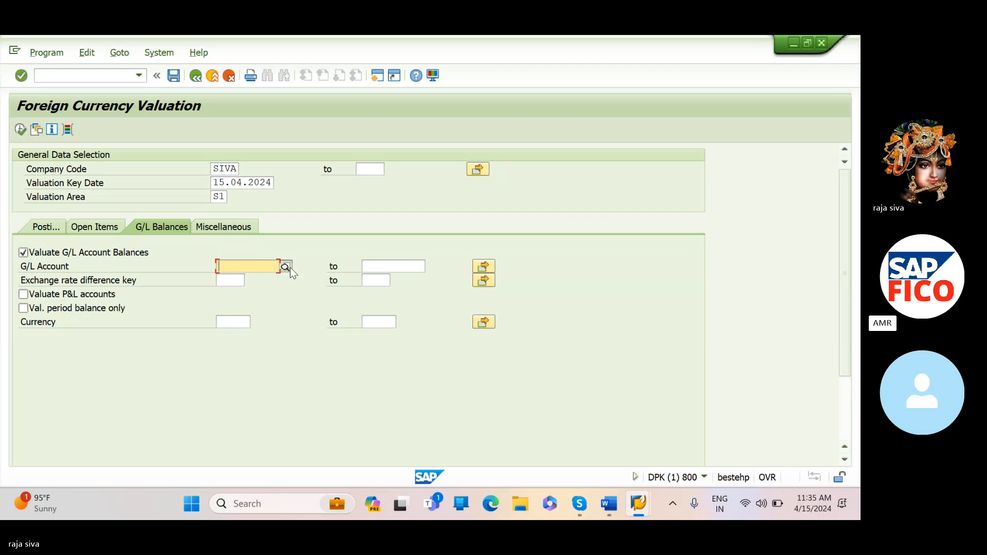
left_click(289, 267)
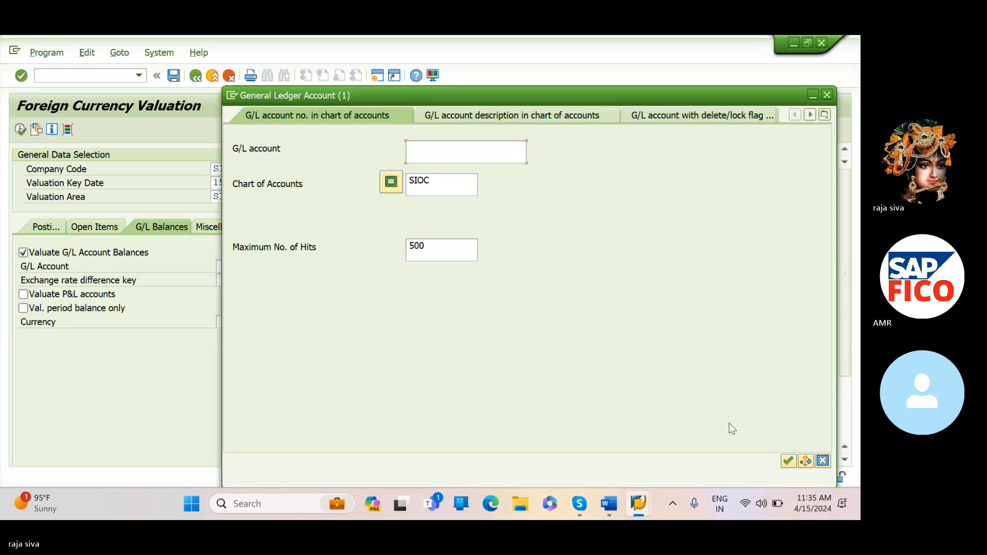
key("Return")
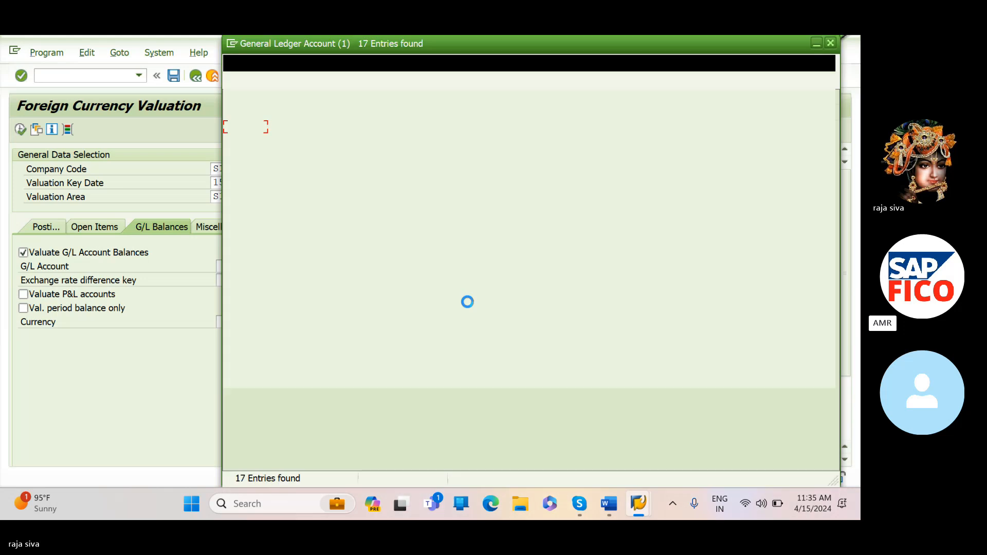
left_click(238, 140)
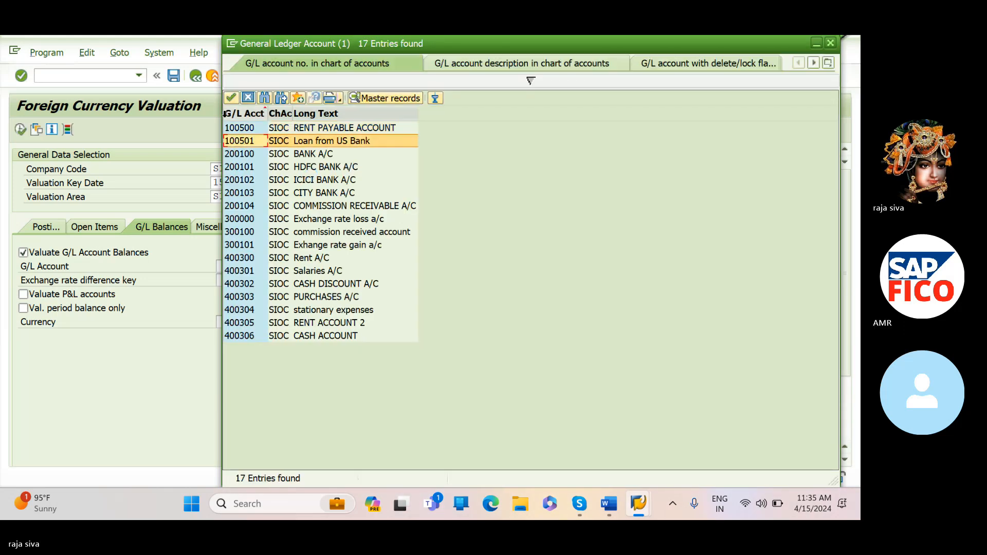
left_click(231, 98)
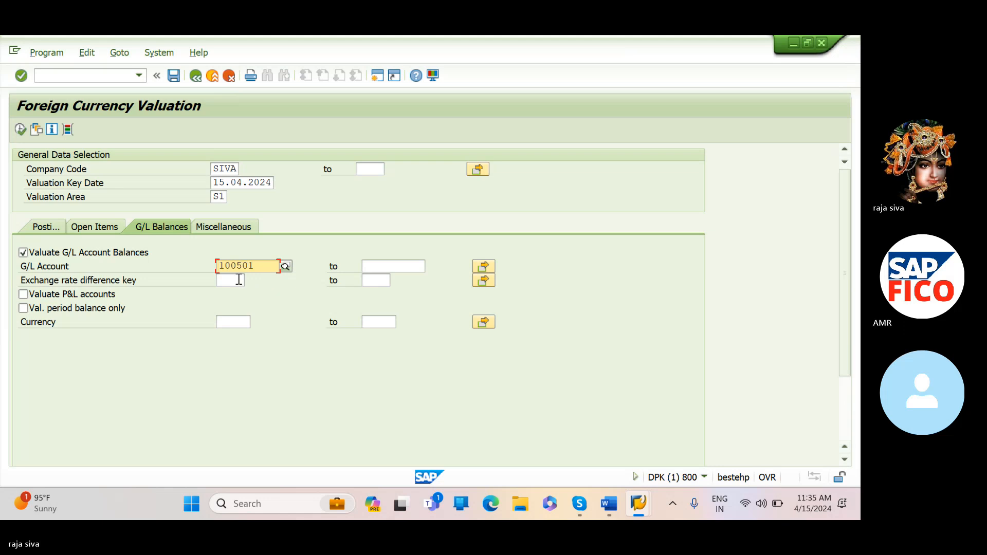
Set the exchange rate difference key of the G/L balances to USD and leave the currency empty.
left_click(240, 280)
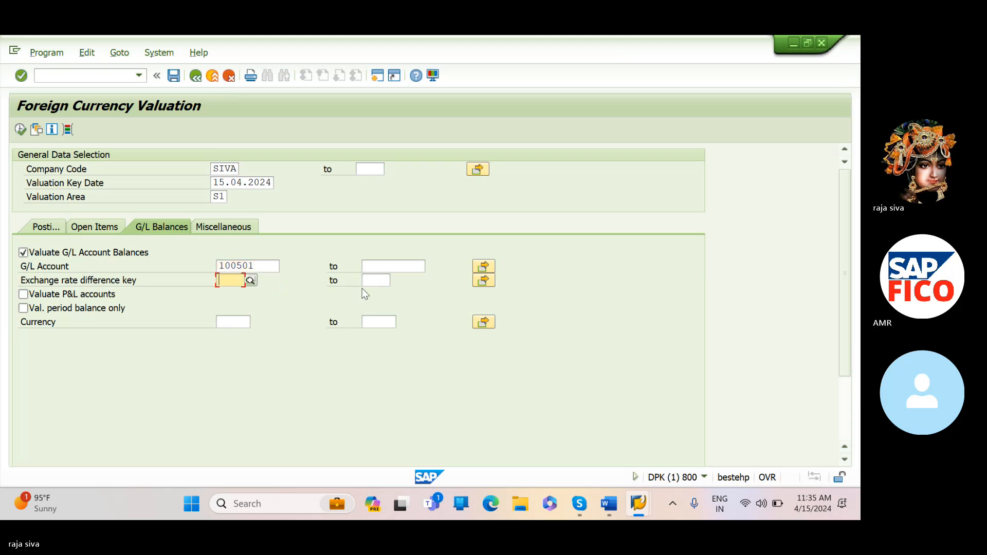
left_click(239, 321)
type("USD")
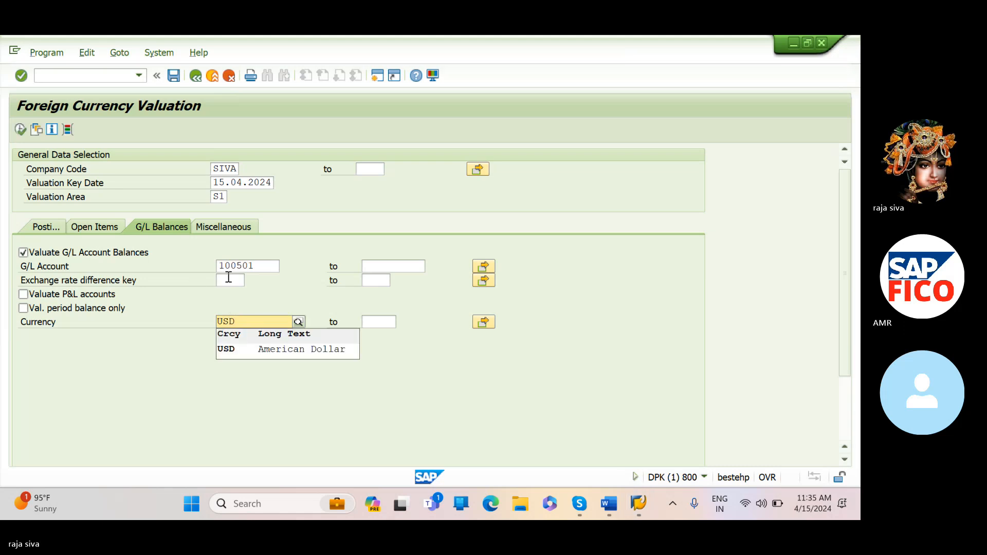
left_click(227, 278)
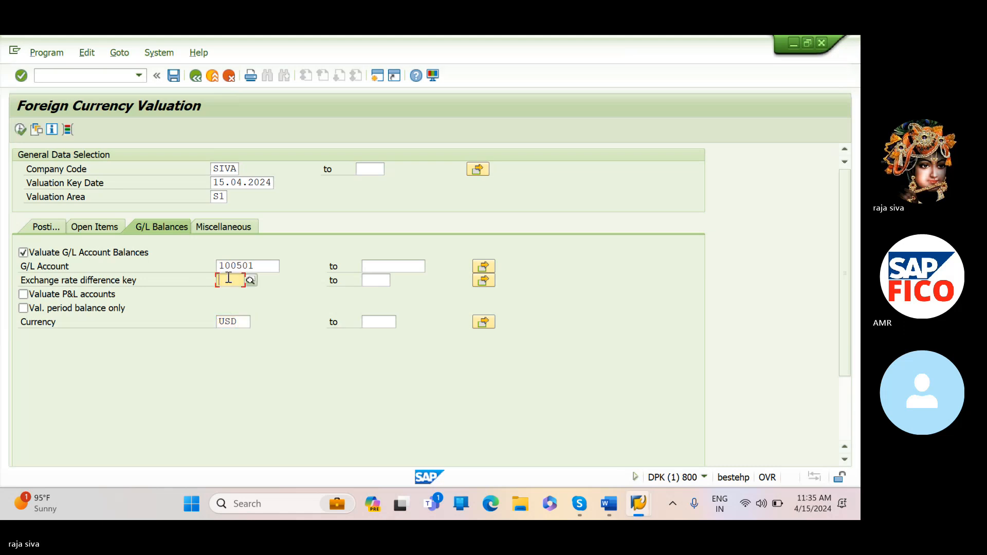
type("USD")
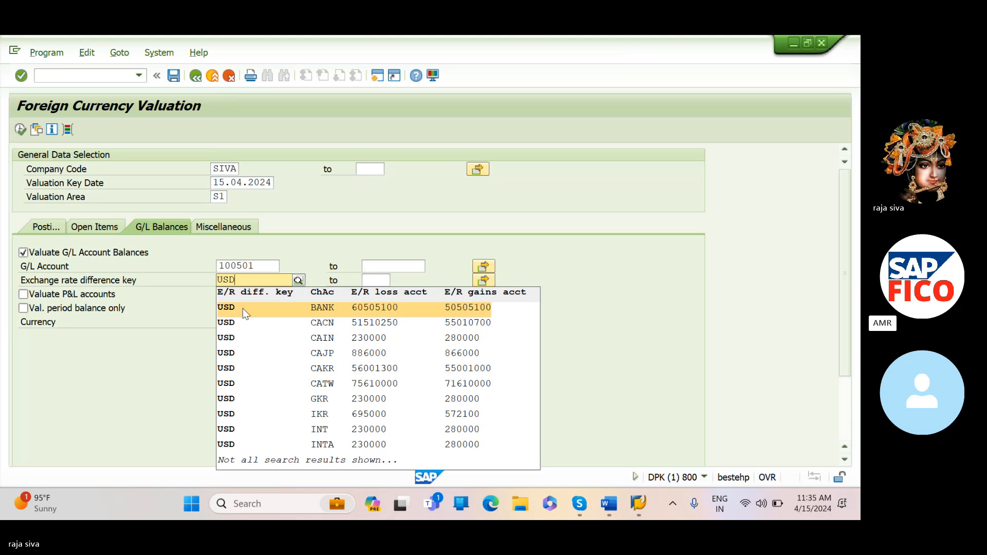
left_click(244, 310)
double_click(242, 321)
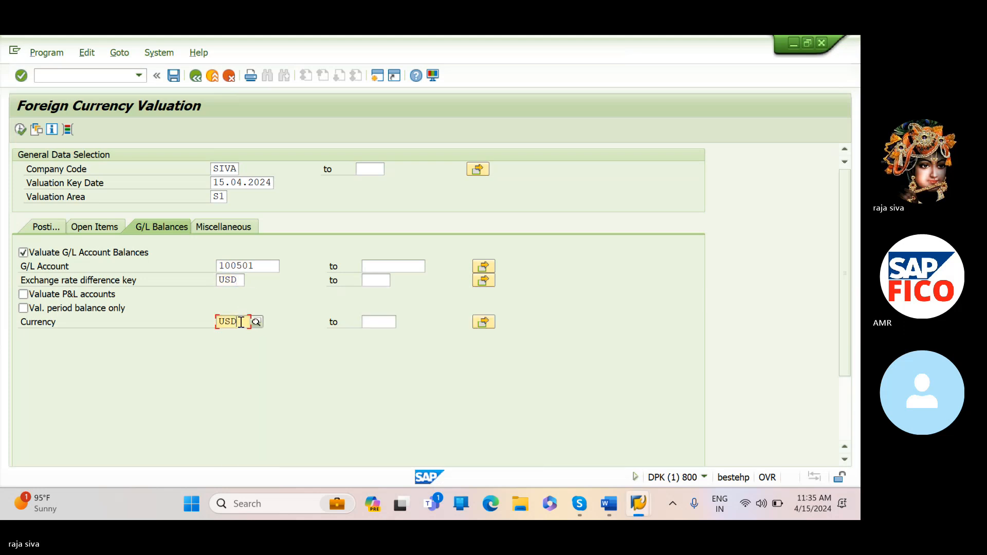
key("BackSpace")
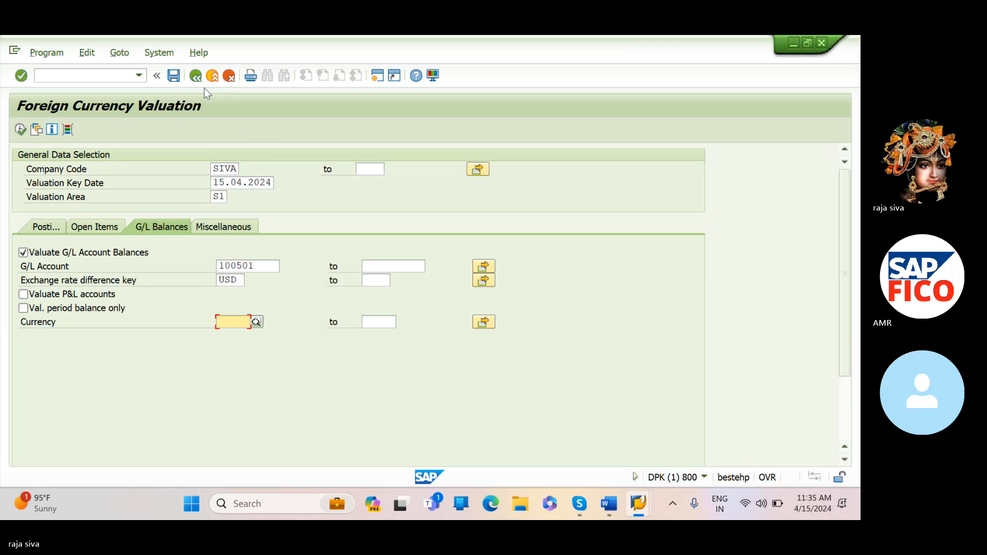
Save the valuation selections as variant SIVA_SIVA with the description SIVA_SIVA, and view the save message's details.
left_click(175, 76)
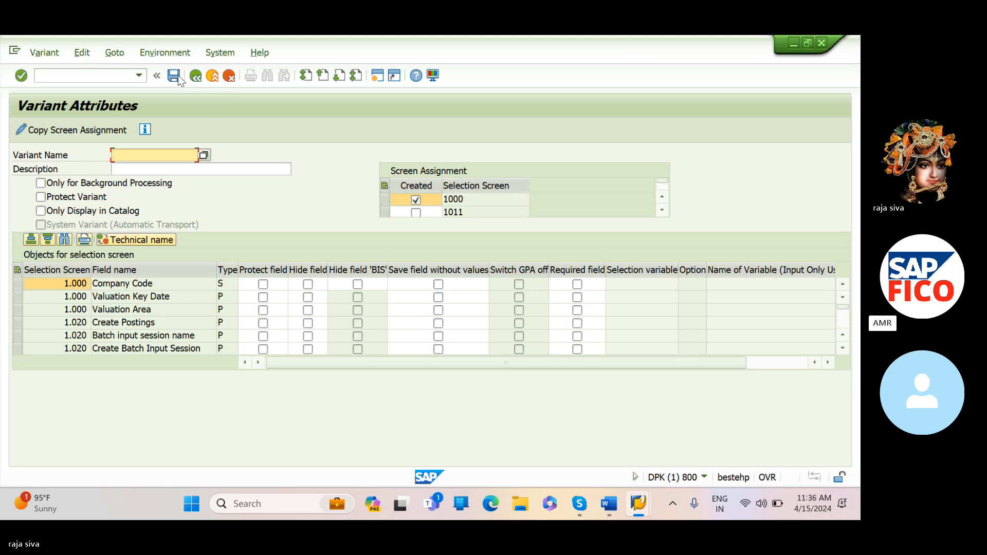
type("SIVA_SIVA")
left_click(196, 170)
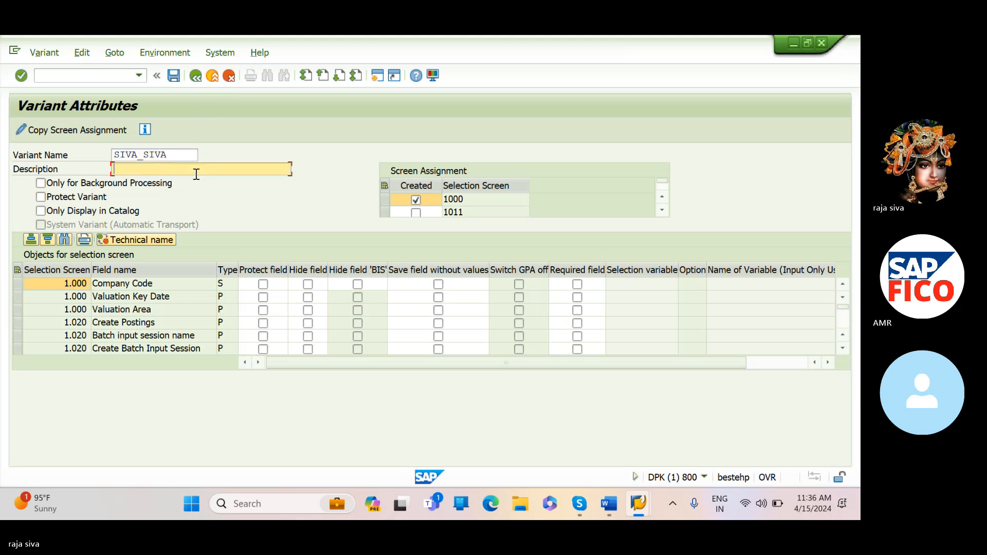
type("SIVA_SIVA")
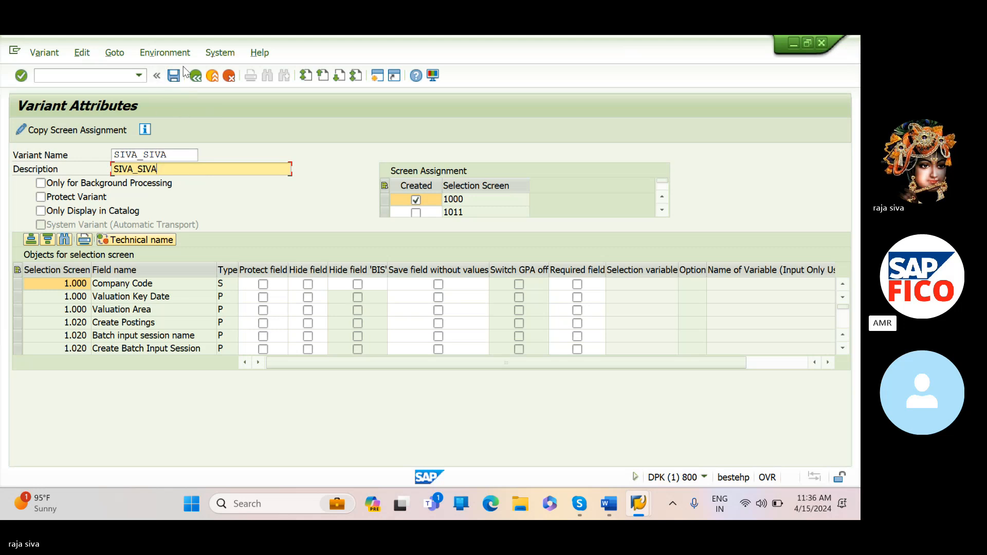
left_click(174, 76)
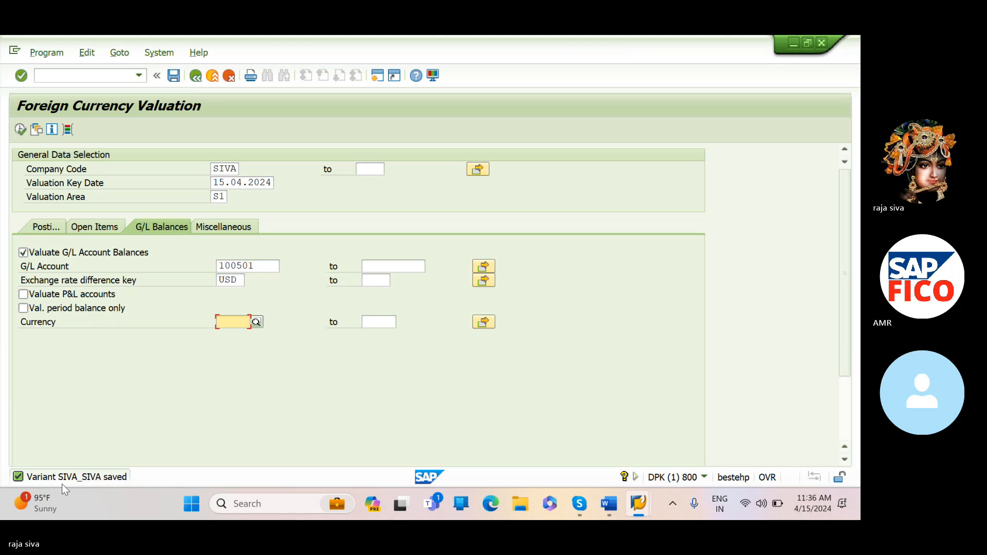
double_click(88, 478)
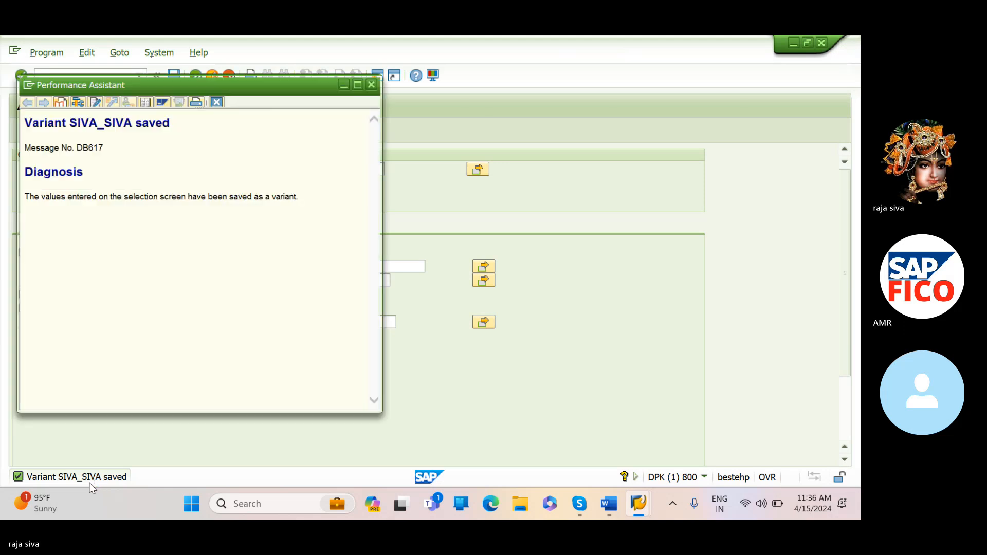
left_click(373, 85)
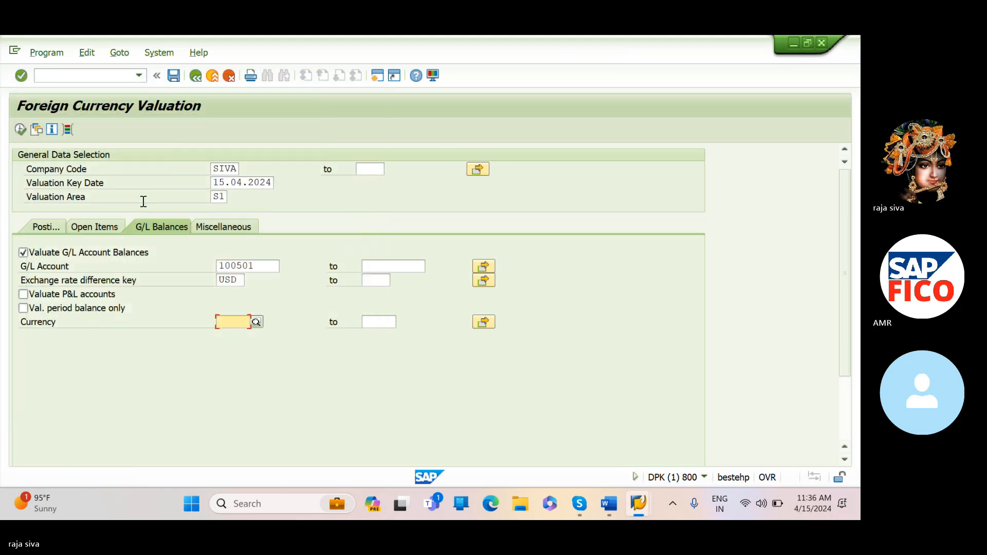
Execute the foreign currency valuation and examine the exchange rate, difference and posted amount columns of the result list.
left_click(20, 130)
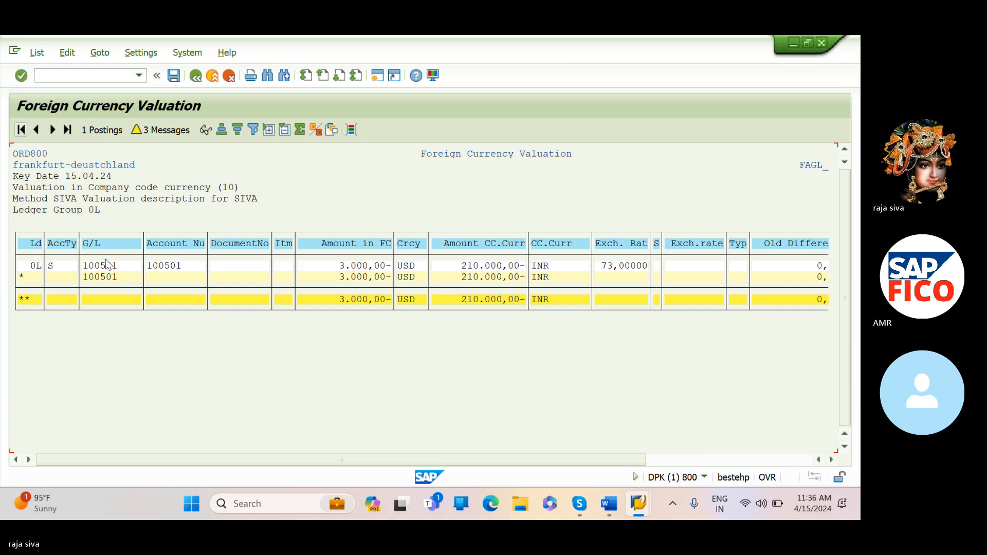
left_click_drag(153, 464, 363, 458)
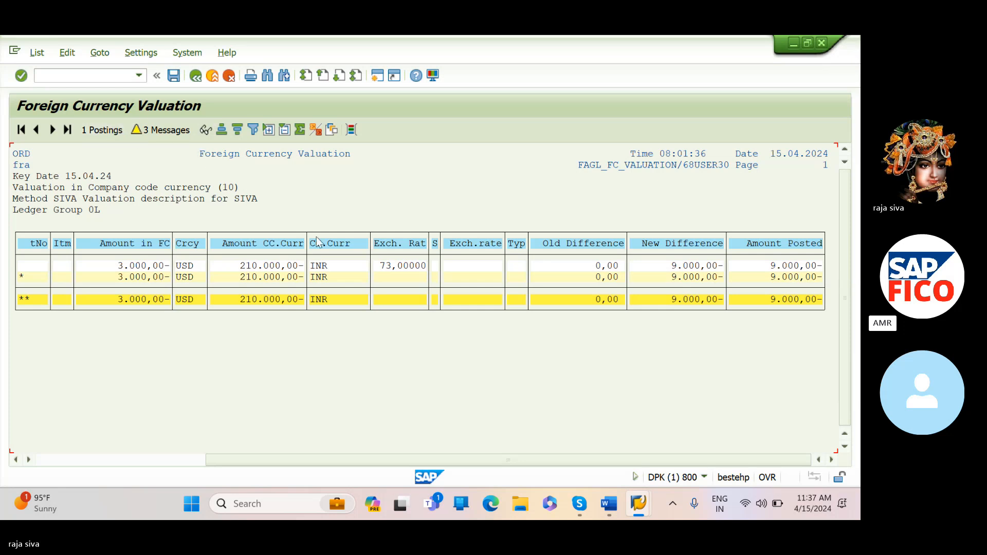
Switch to the SAP FICO ENDUSER document in Word and review the notes on foreign currency revaluation and foreign currency posting.
left_click(608, 504)
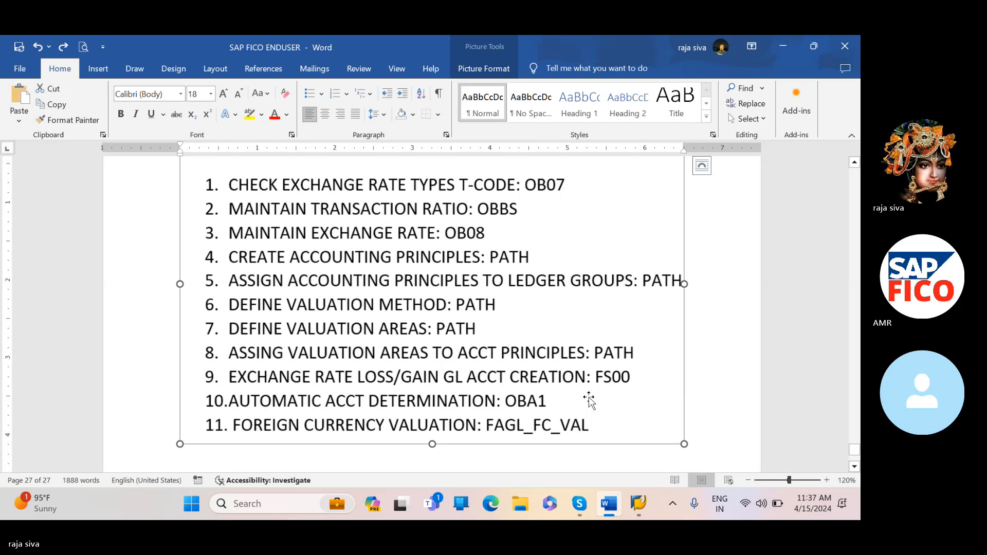
scroll(589, 401, "up", 15)
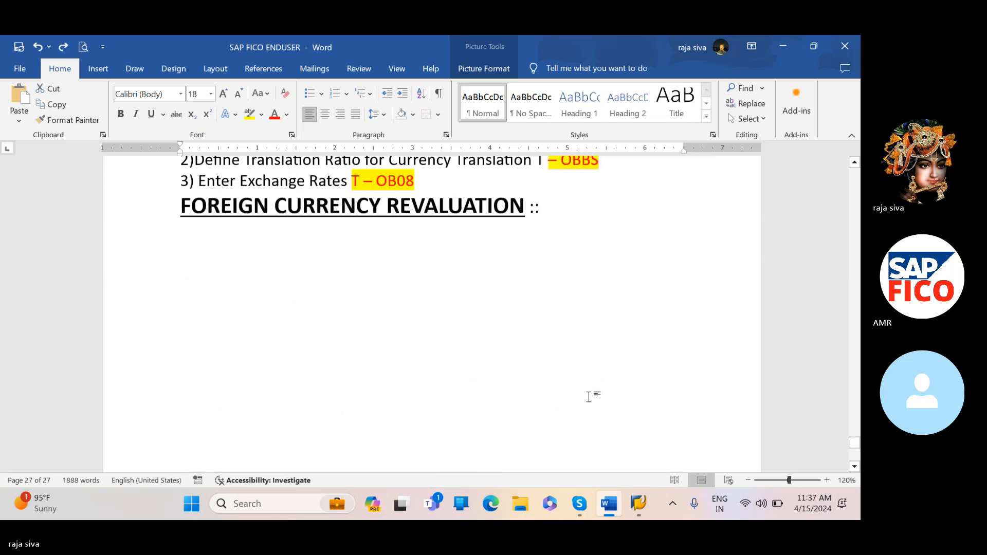
scroll(589, 401, "up", 5)
scroll(589, 401, "down", 4)
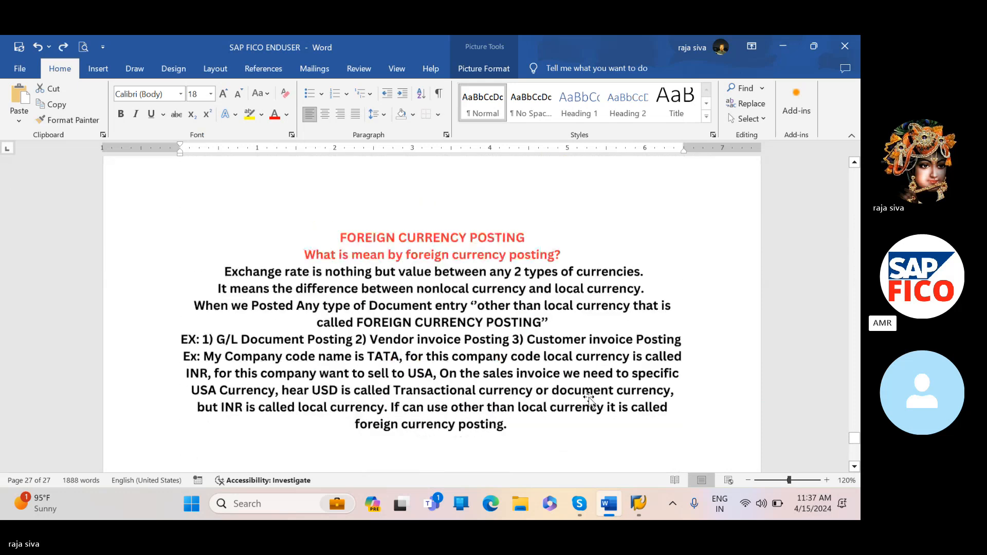
scroll(588, 397, "up", 1)
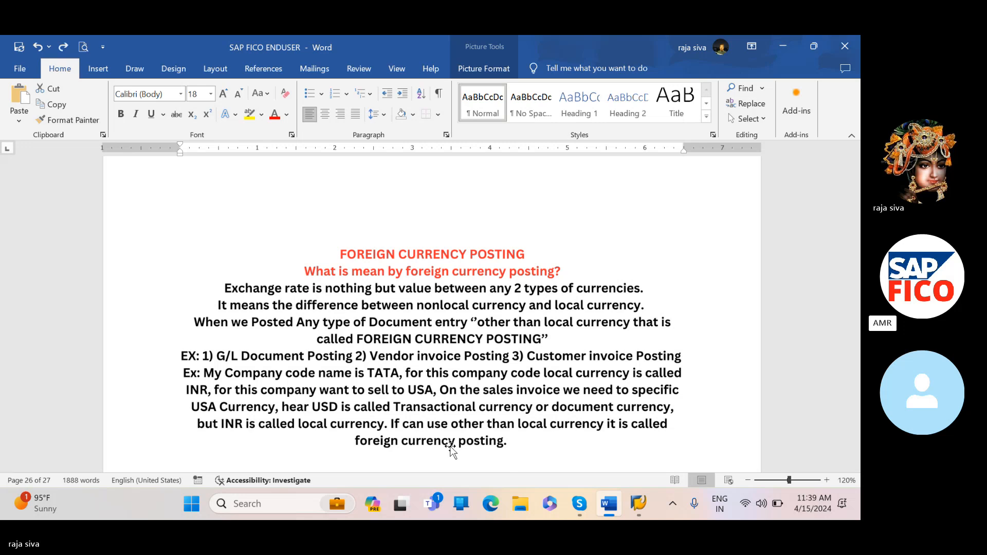
Switch to the SAP FICO END USER call in Skype and send the thumbs-up (yes) reaction.
left_click(579, 504)
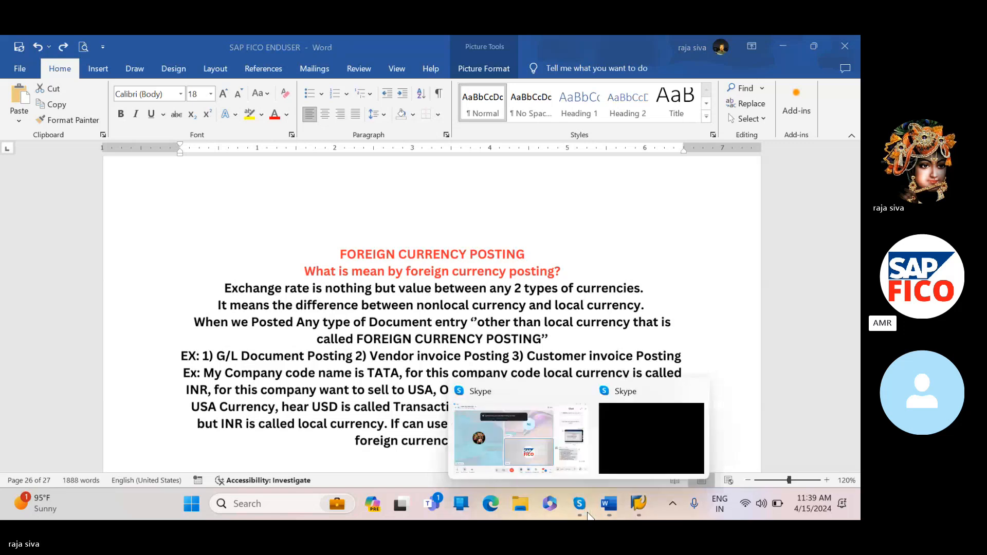
left_click(567, 446)
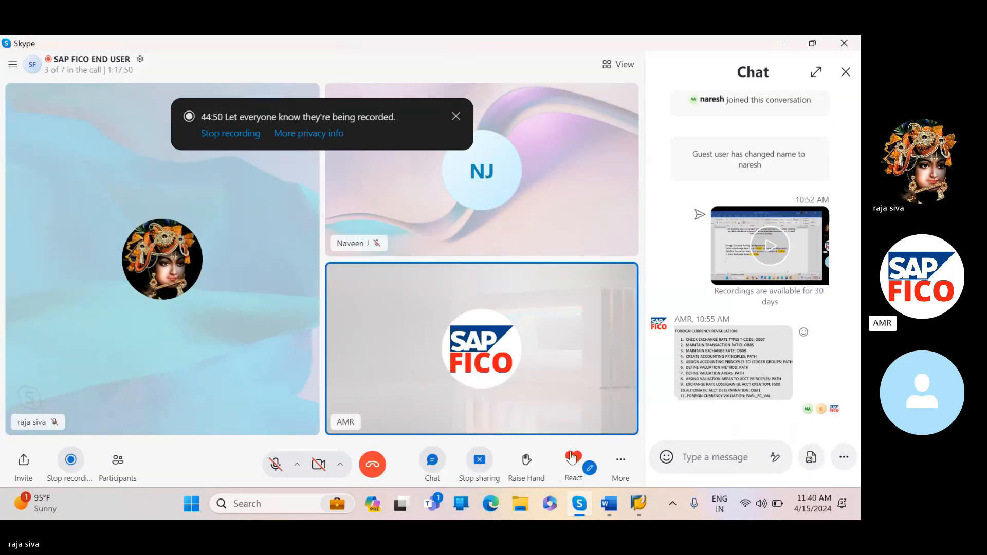
left_click(573, 450)
left_click(572, 424)
mouse_move(574, 463)
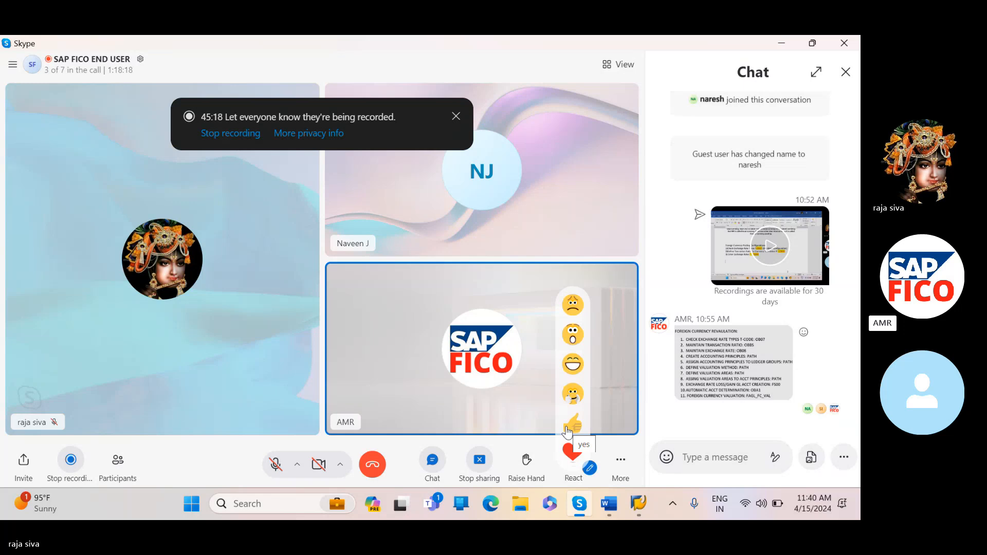
left_click(569, 427)
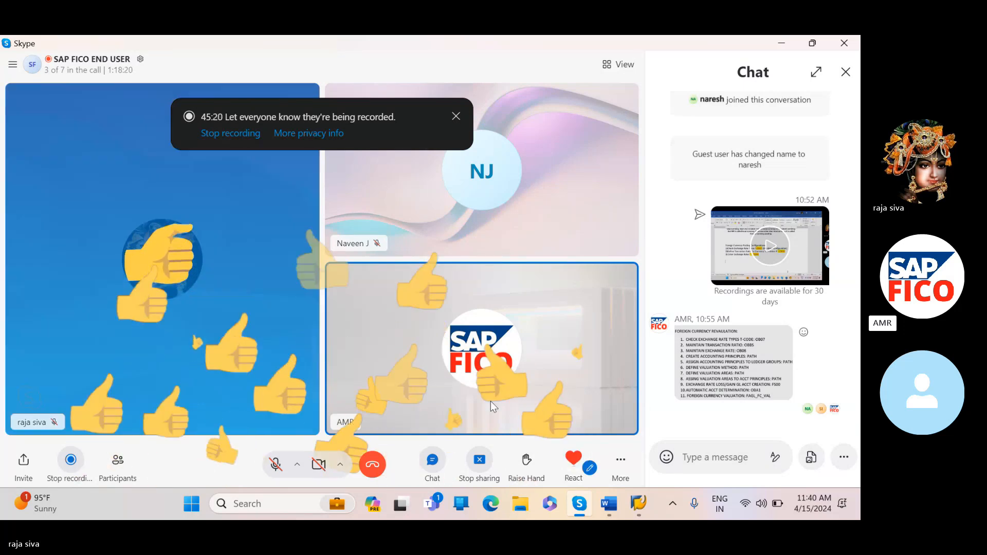